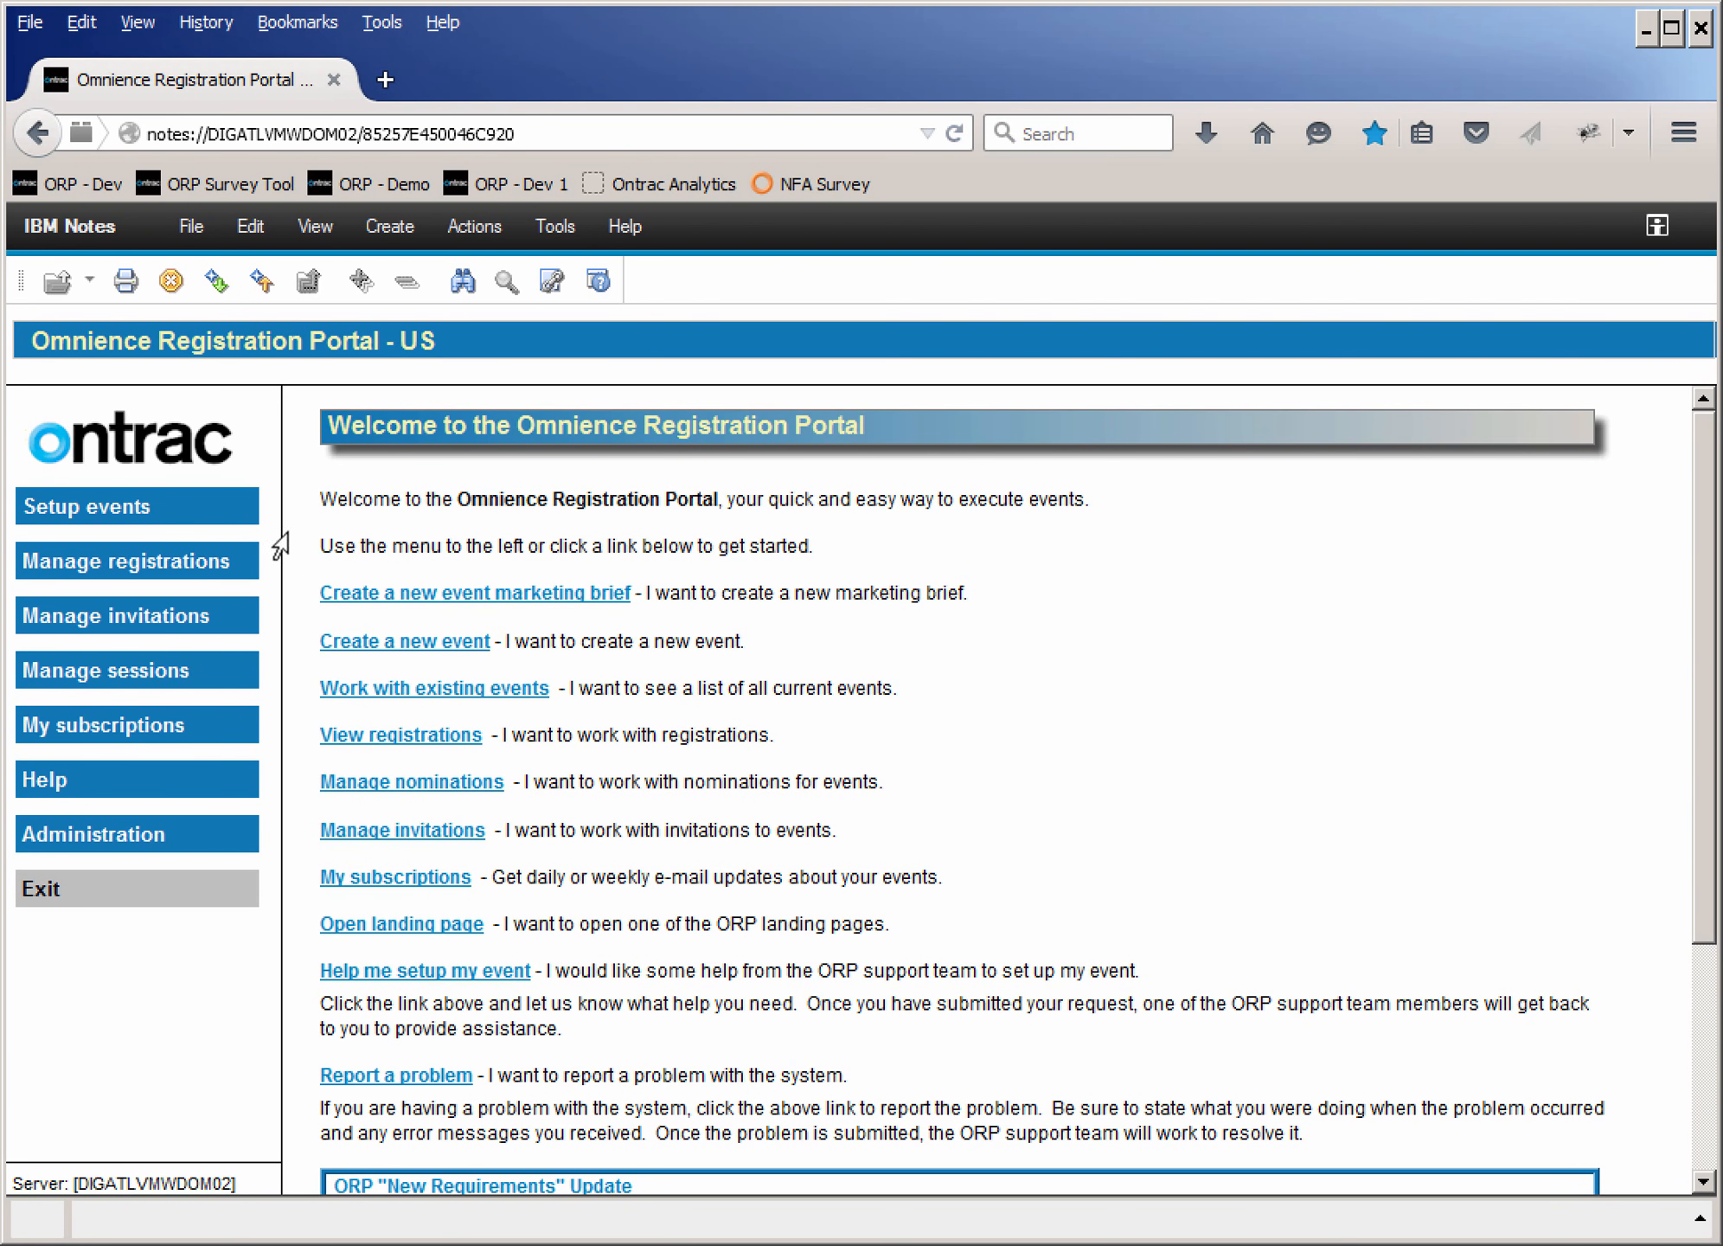
# - Open the list of existing events grouped by status from the event setup area
pyautogui.click(219, 512)
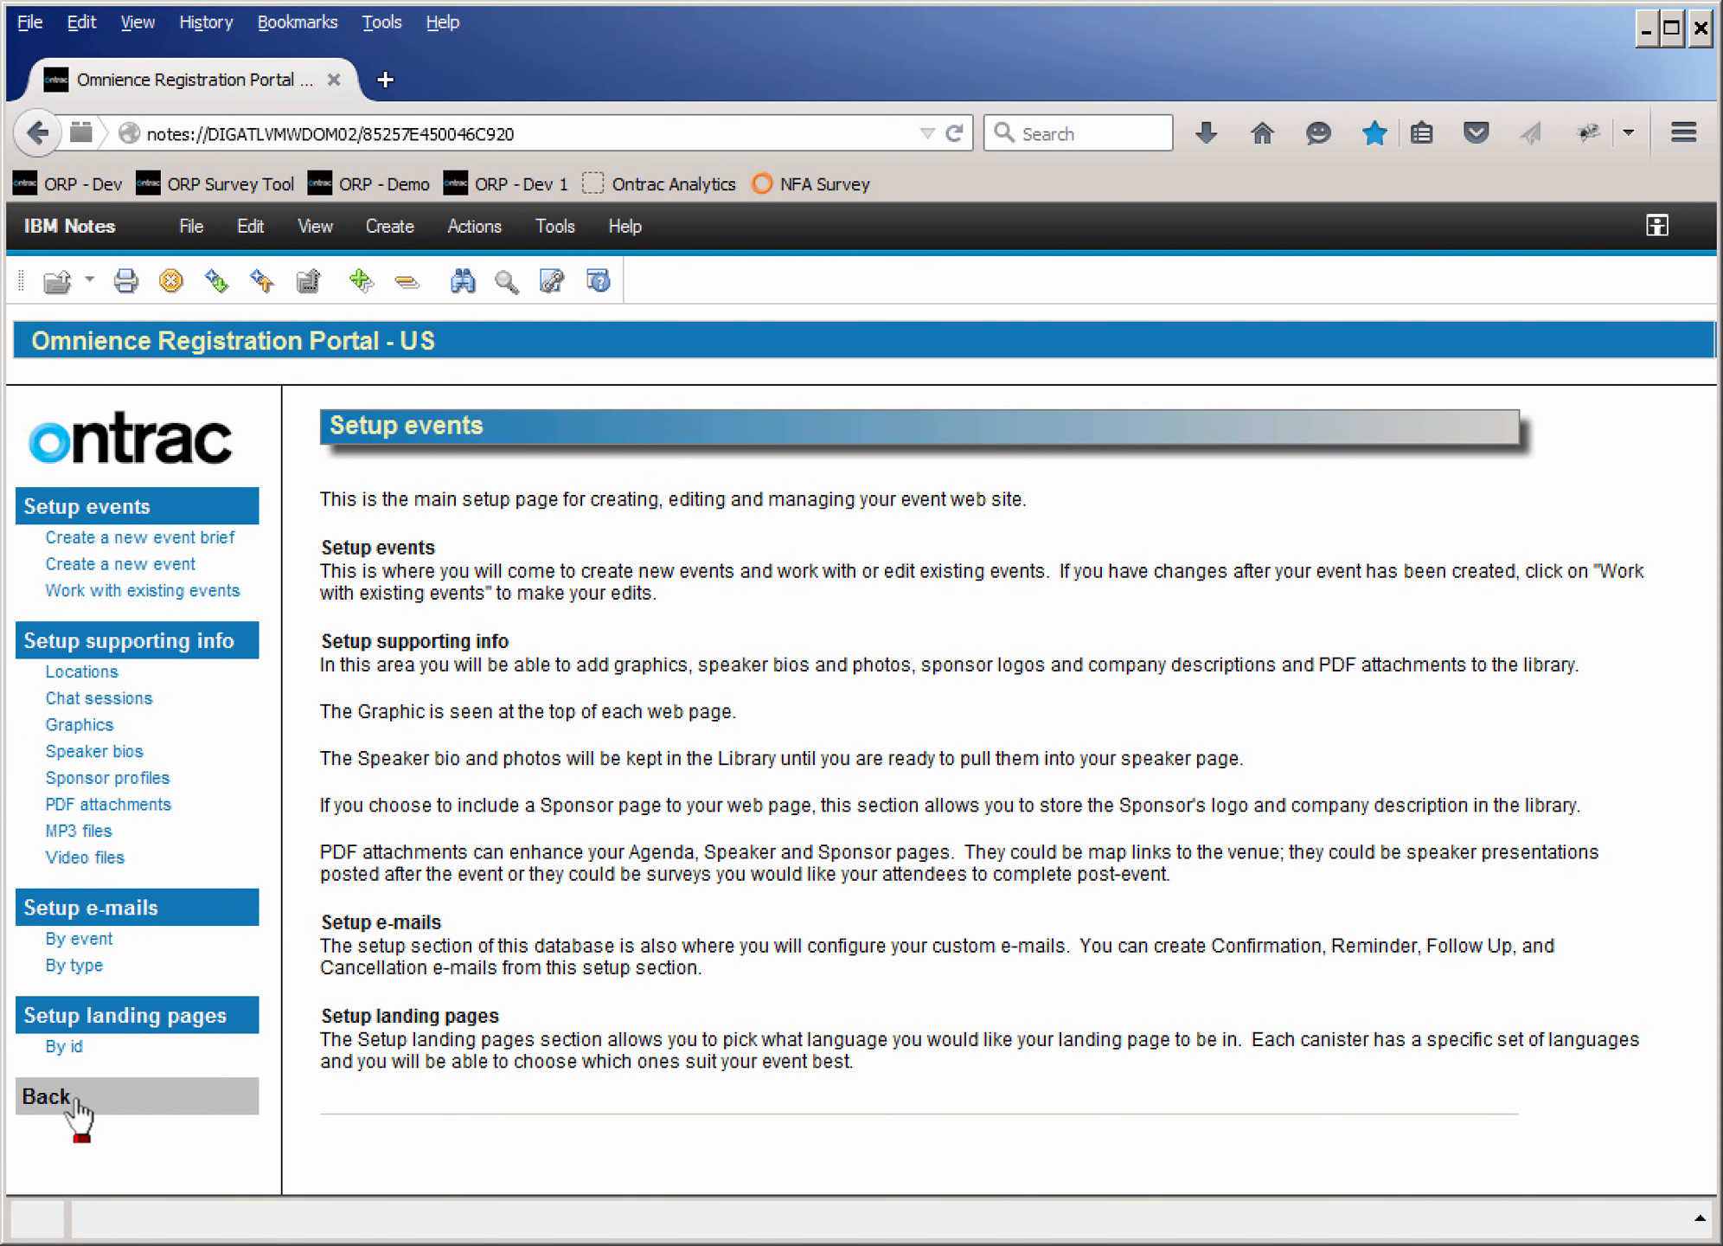
pyautogui.click(125, 590)
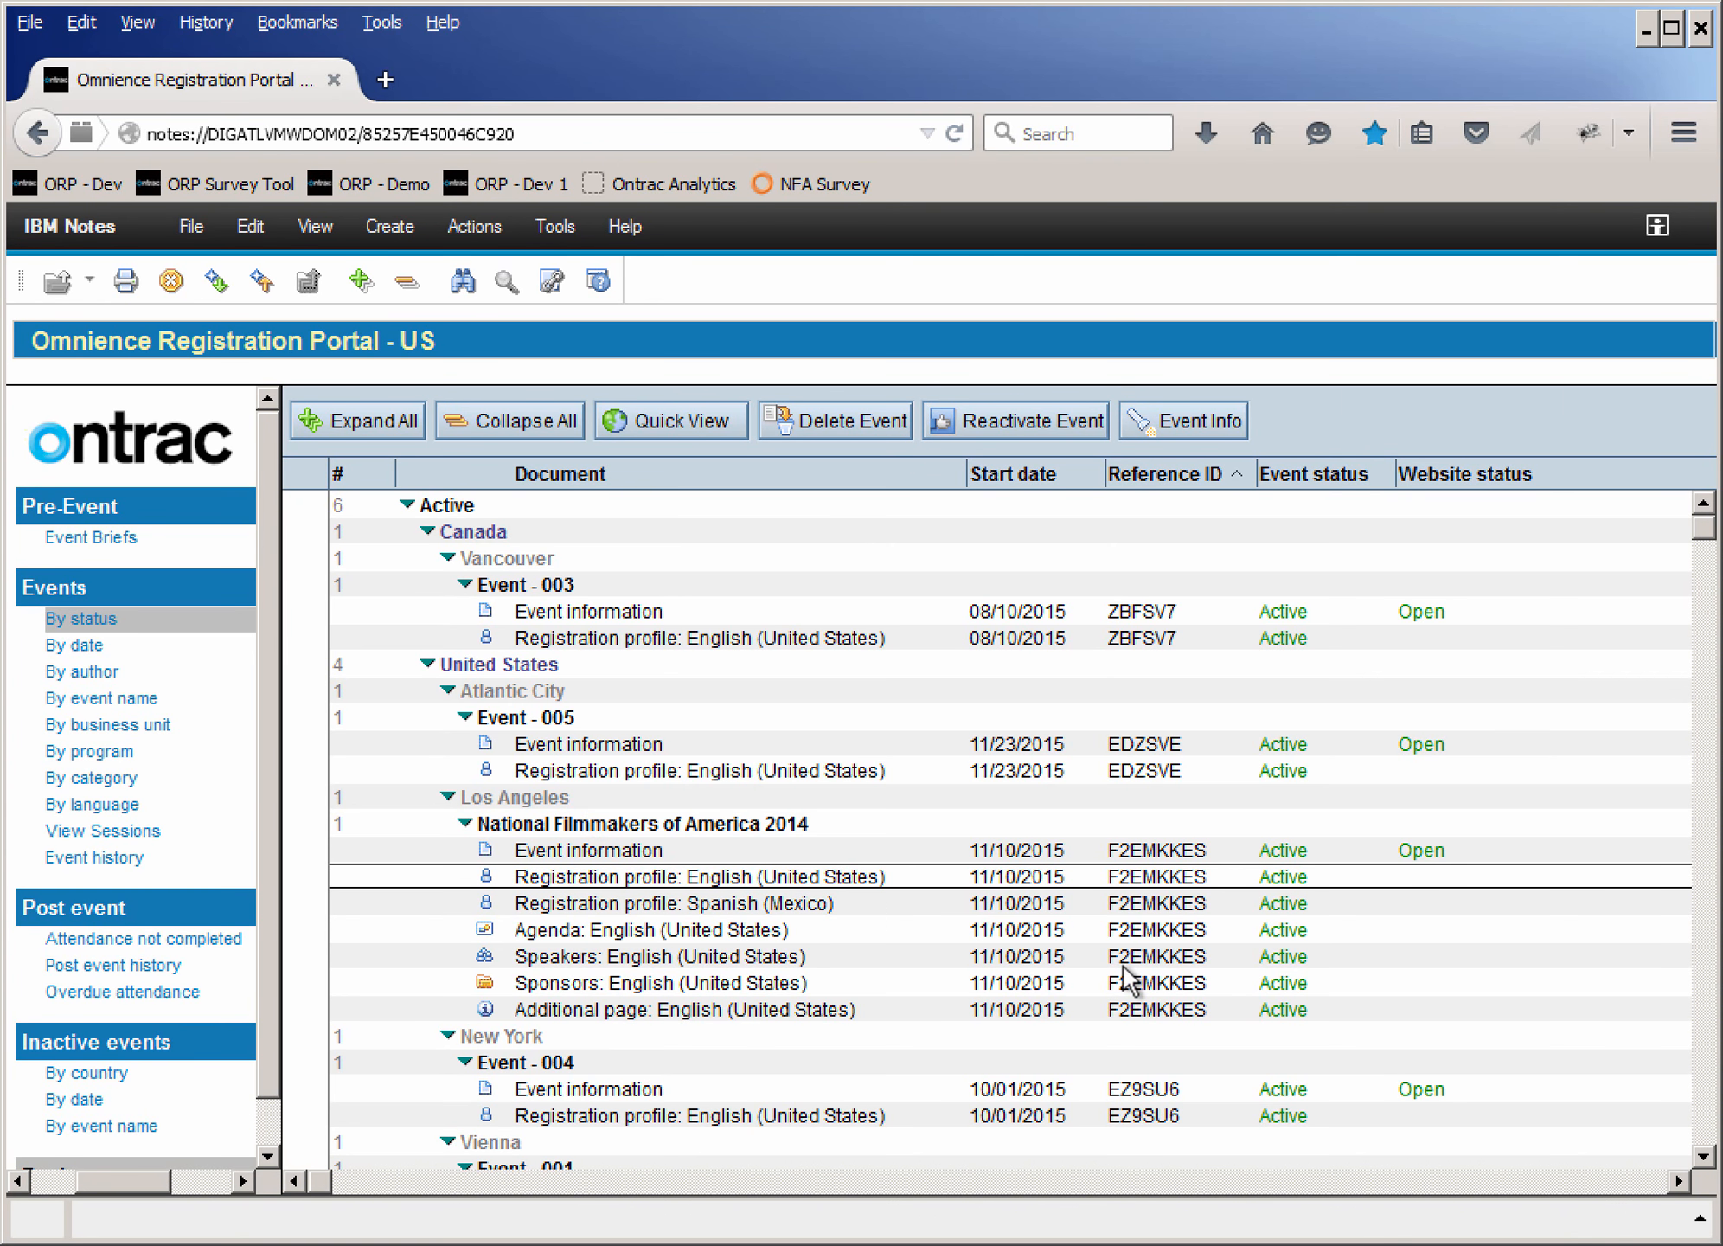
pyautogui.click(1700, 1133)
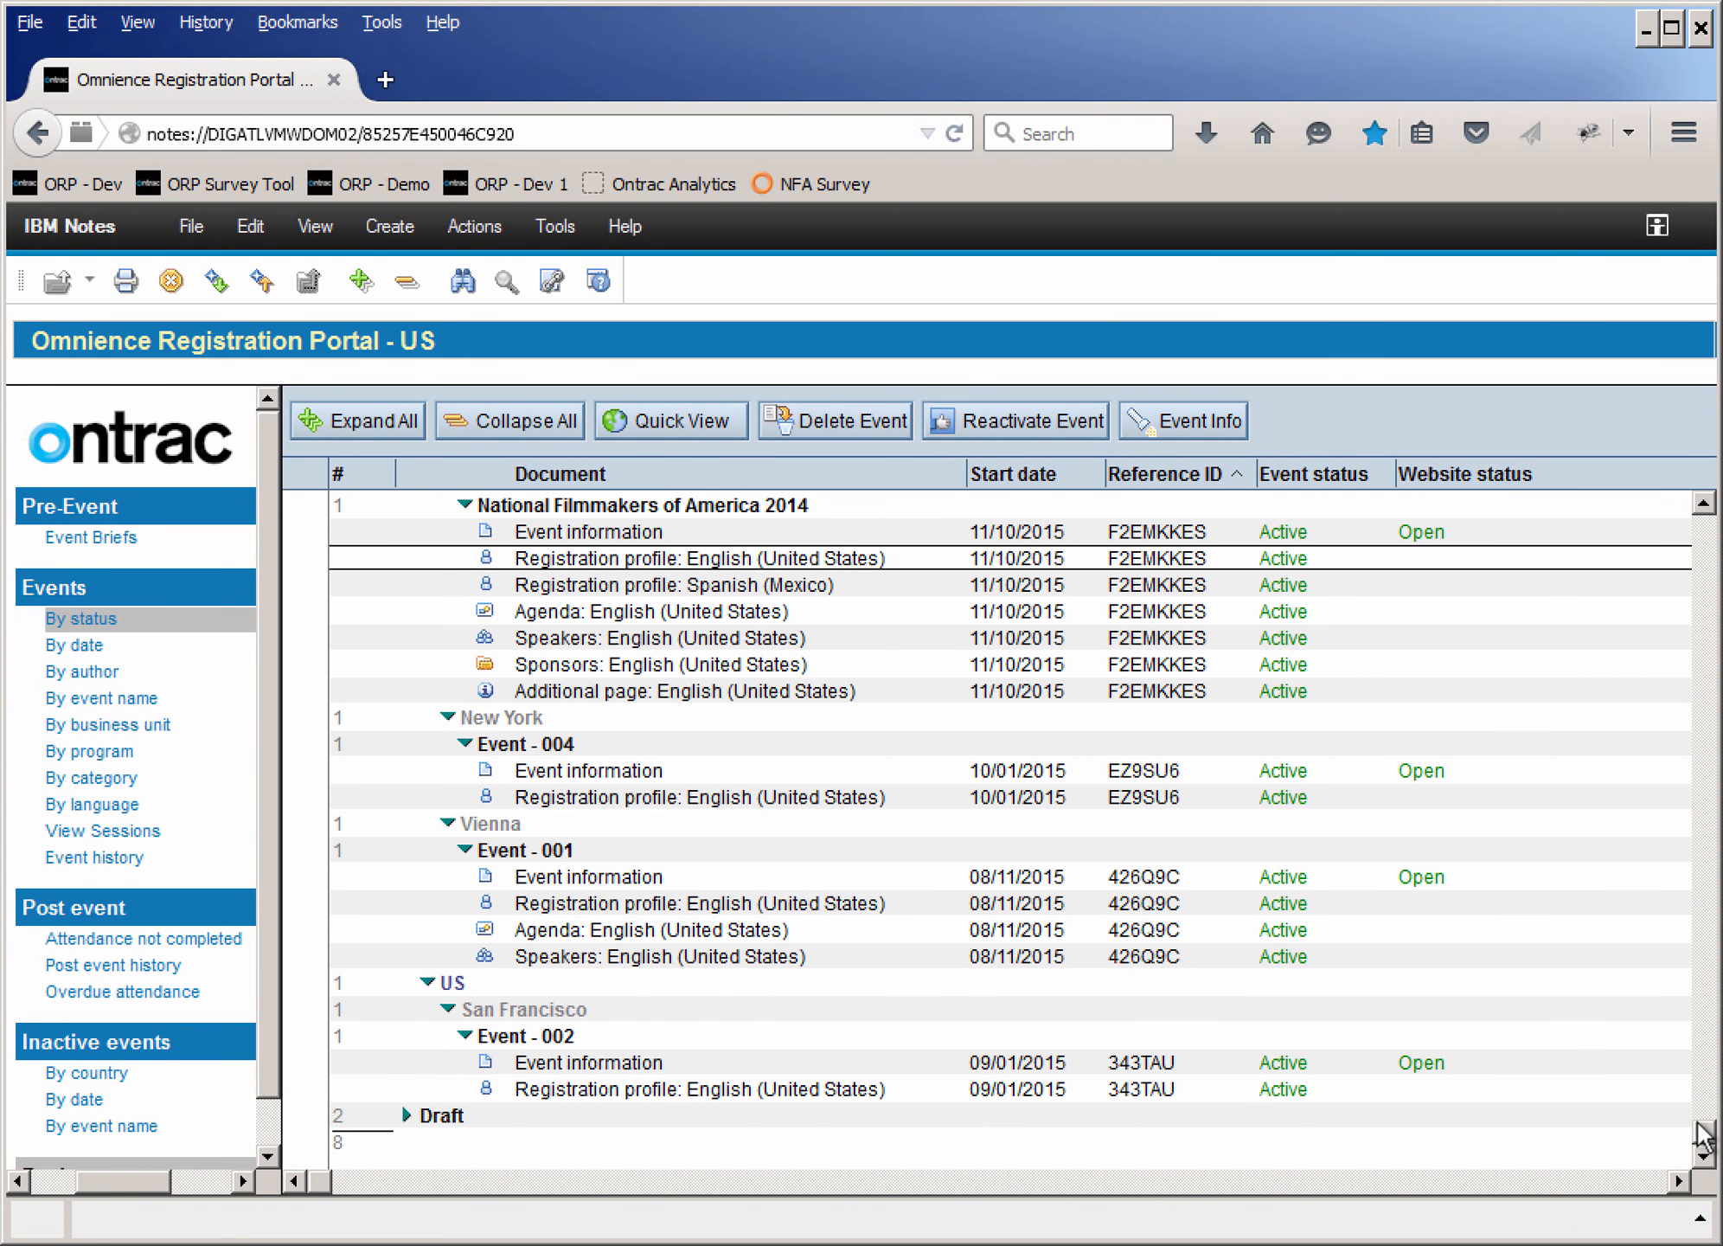
pyautogui.click(1704, 644)
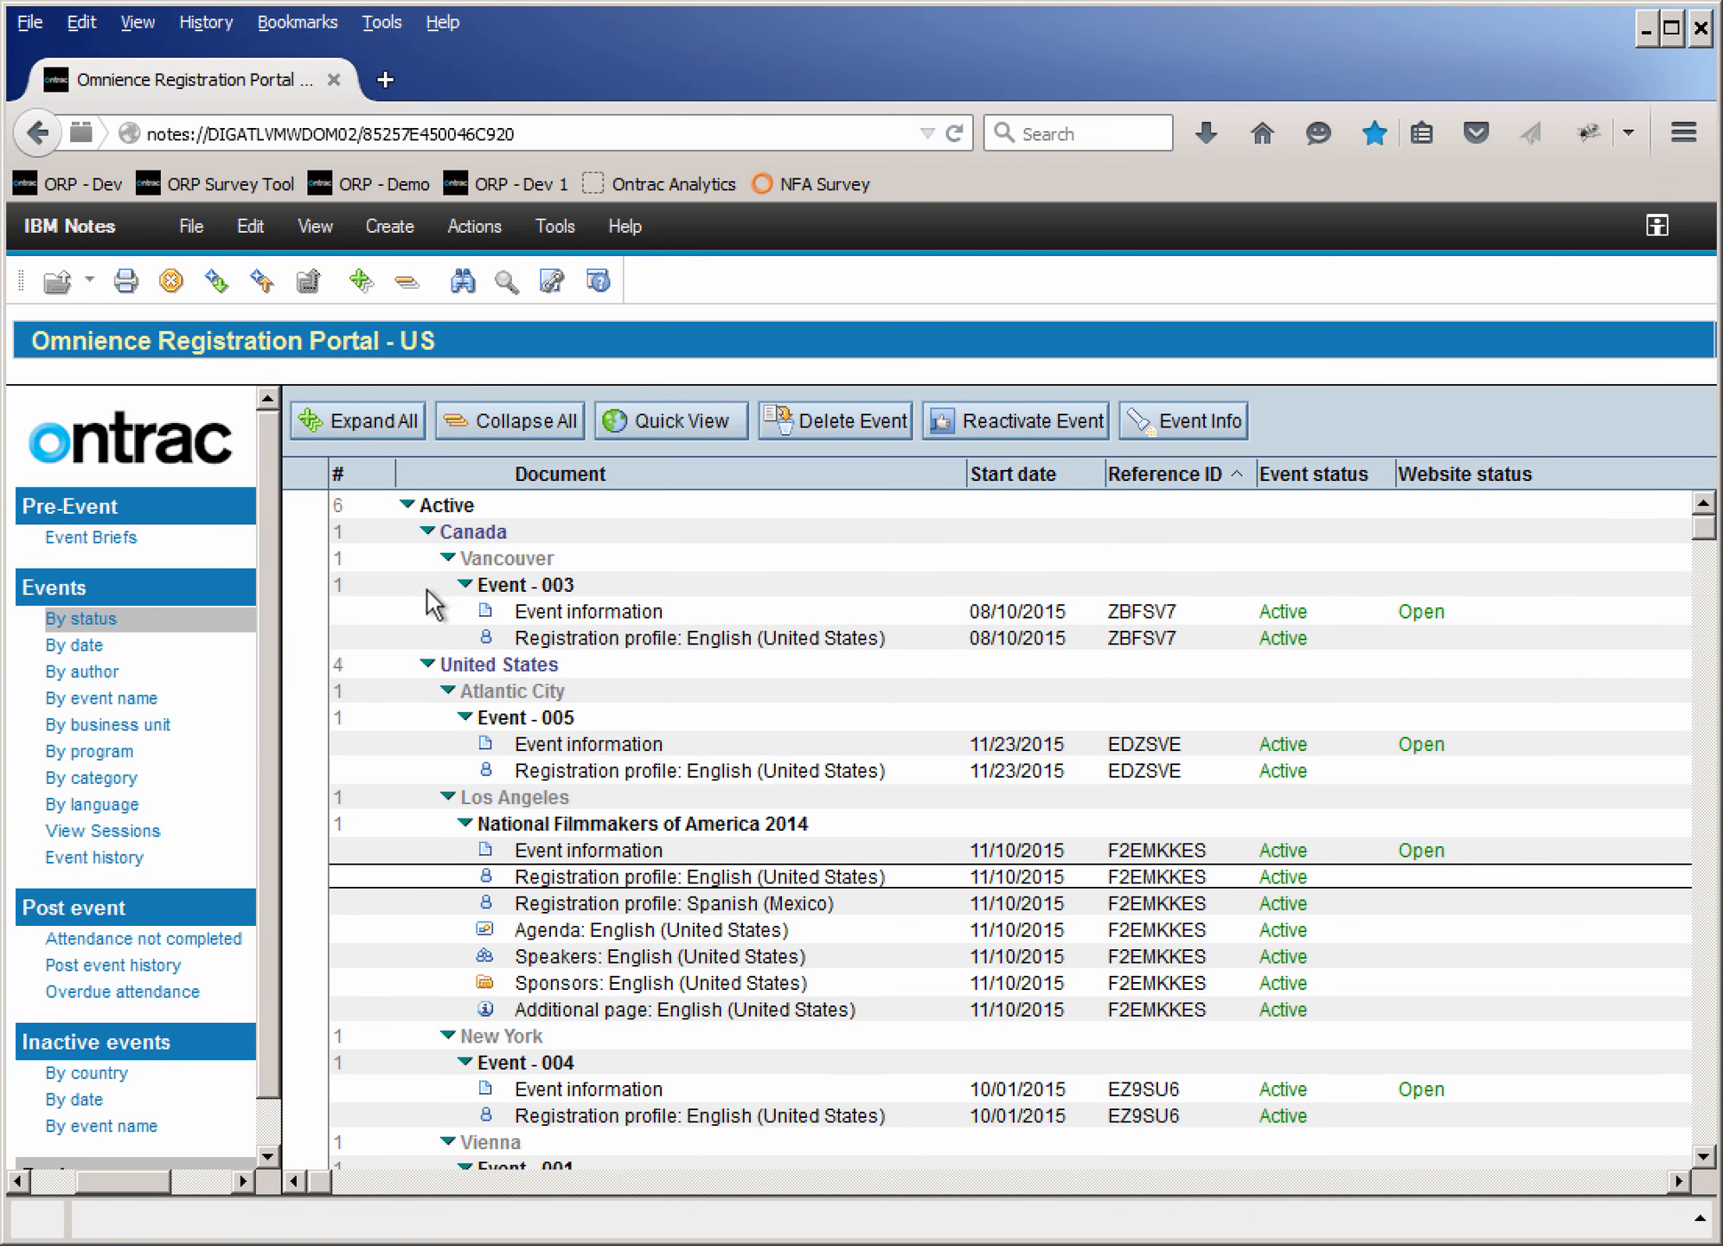
# - Look through the active events by location, including Event - 003, Event - 005, National Filmmakers of America 2014 and Event - 004
pyautogui.click(539, 592)
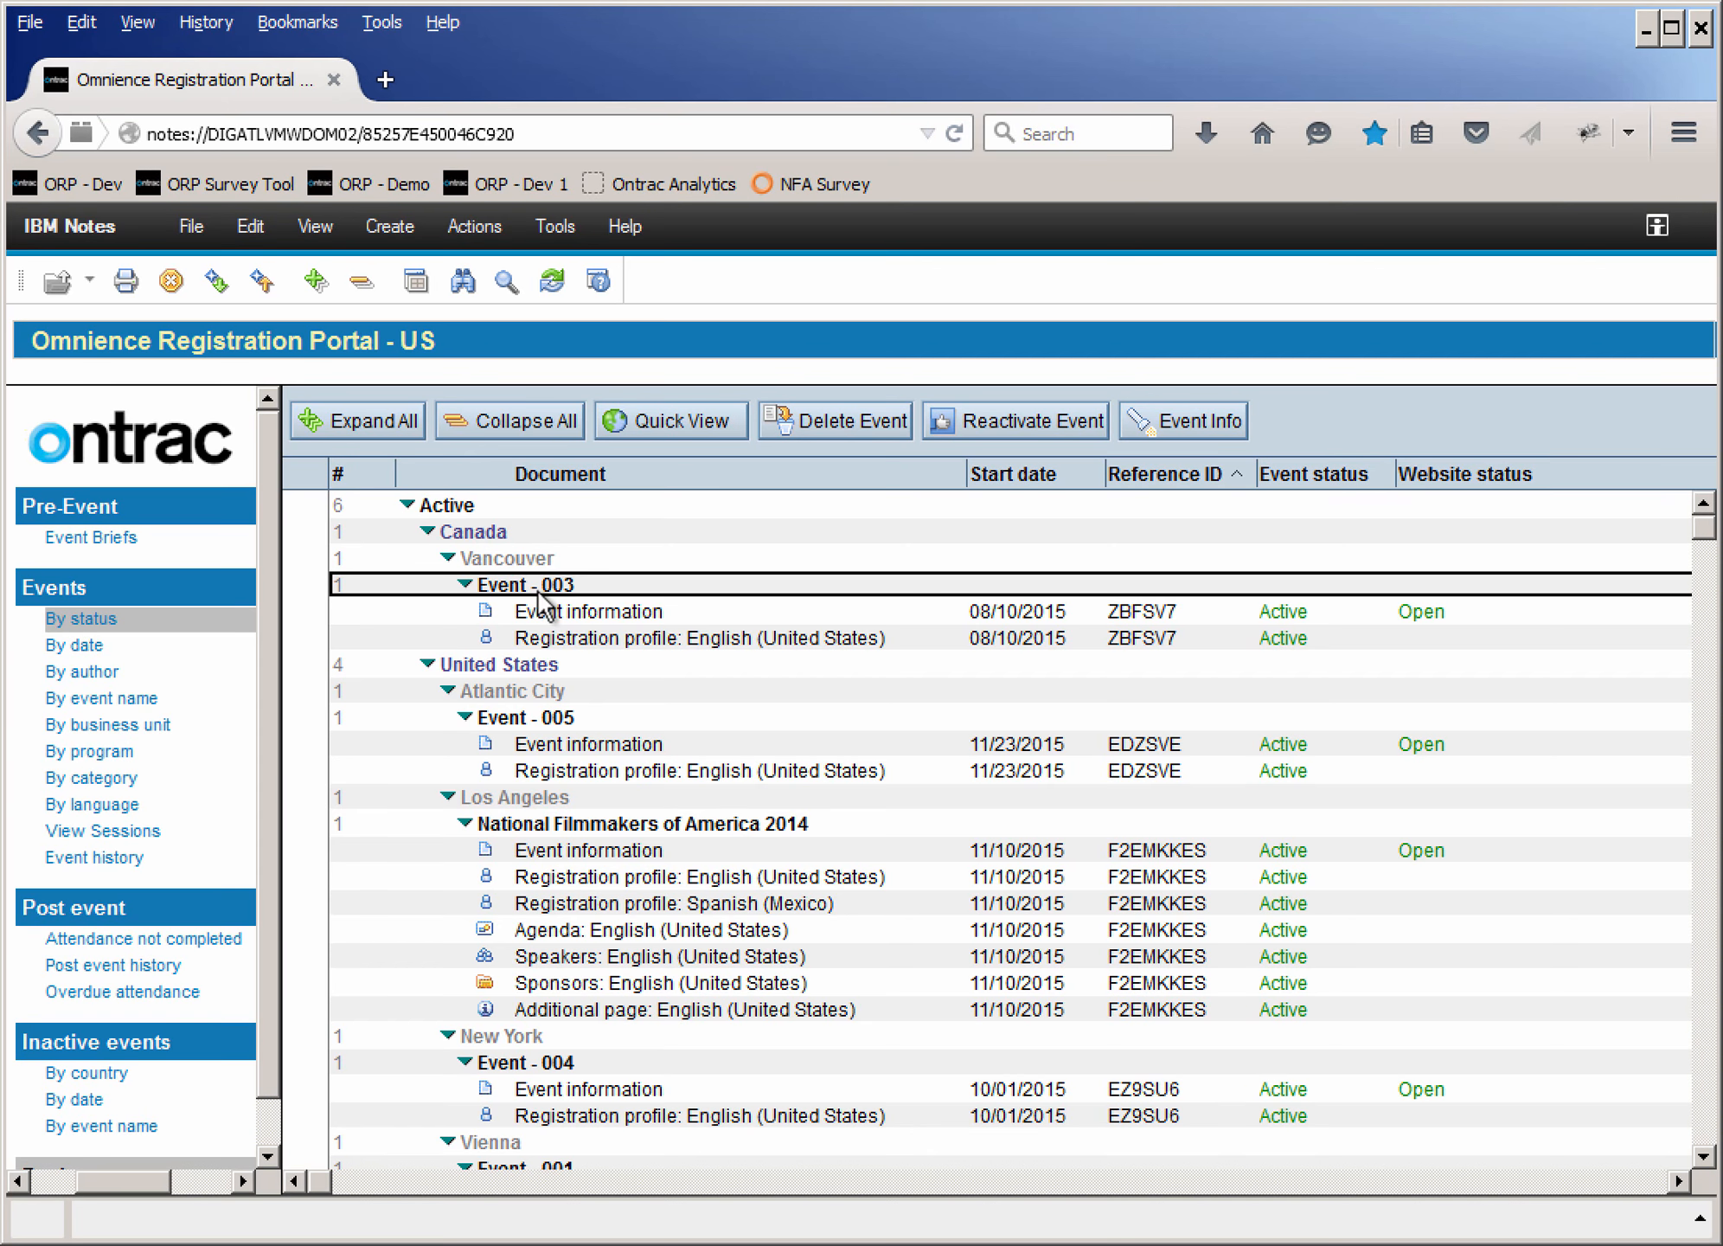
pyautogui.click(532, 722)
pyautogui.click(604, 826)
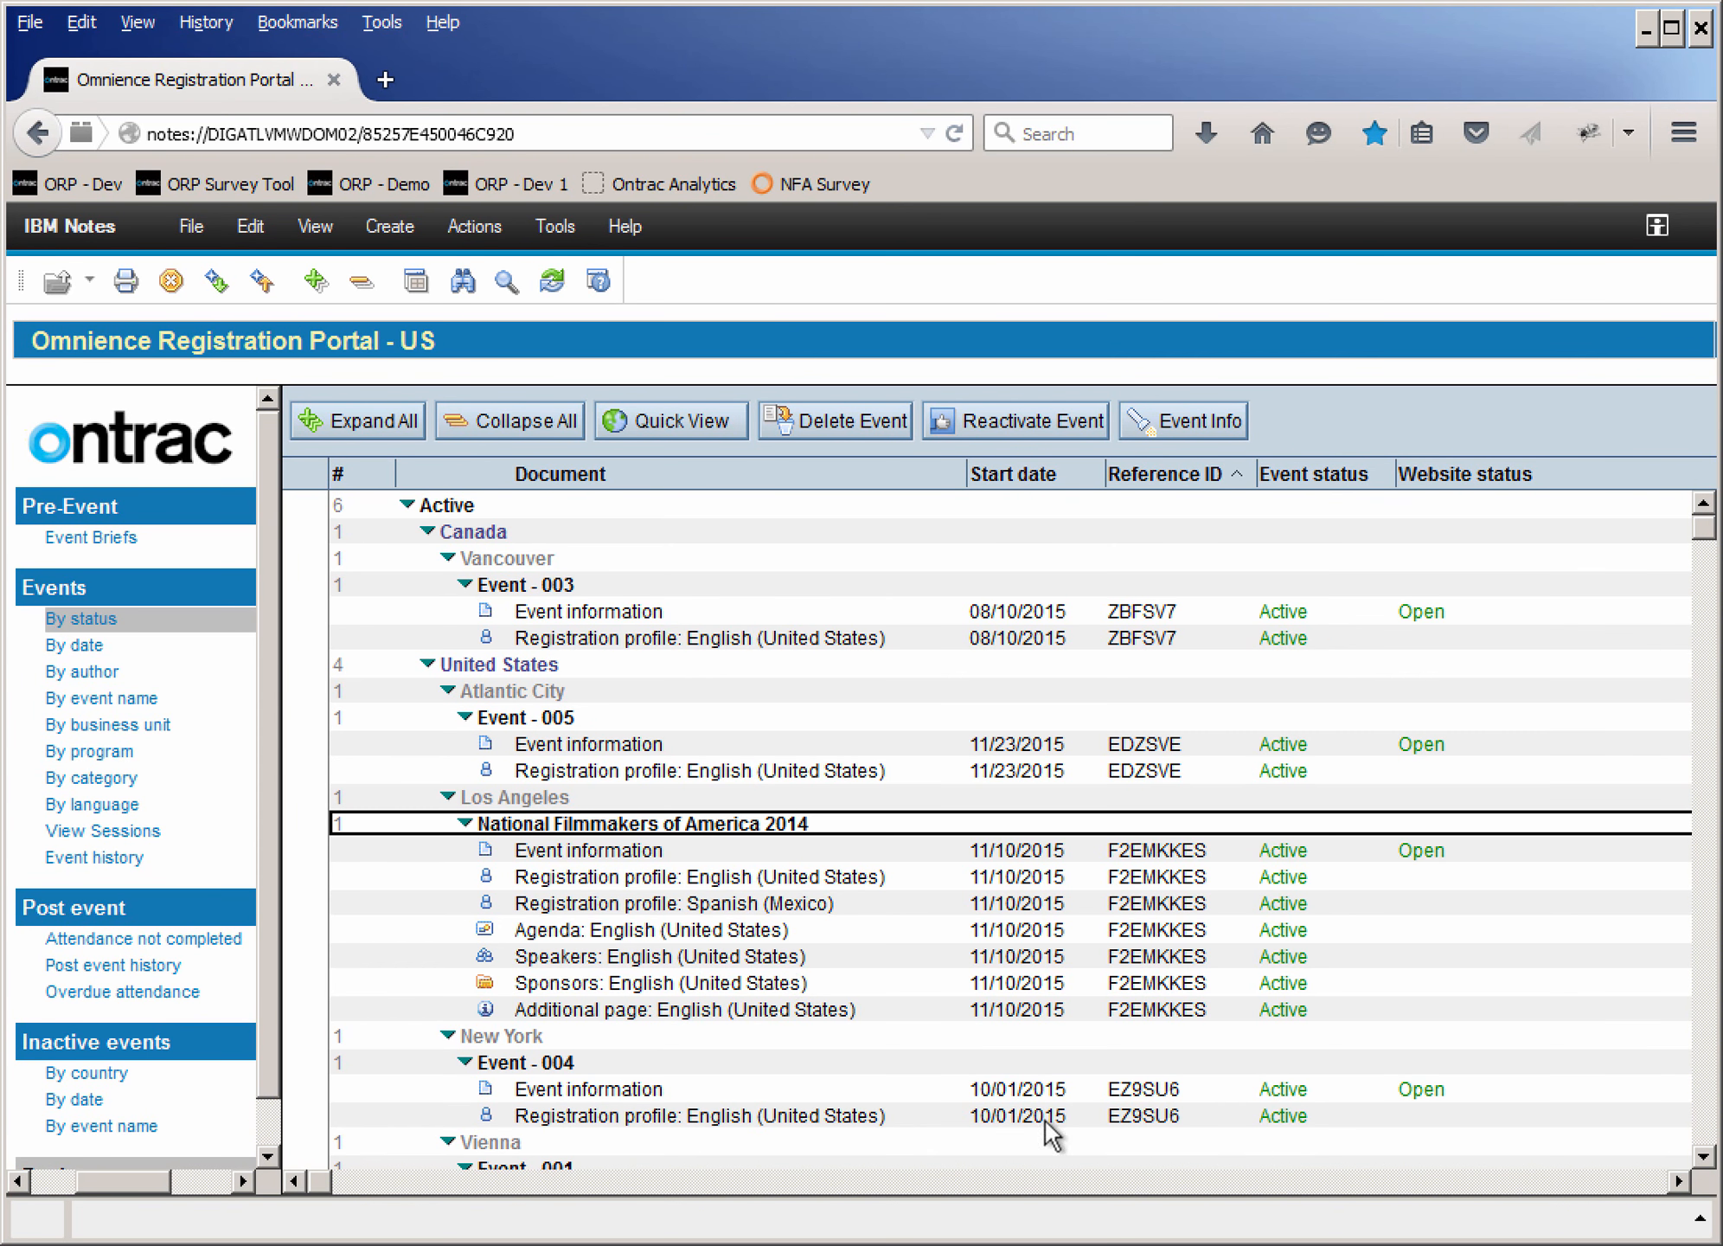
pyautogui.click(481, 1070)
pyautogui.click(1702, 1156)
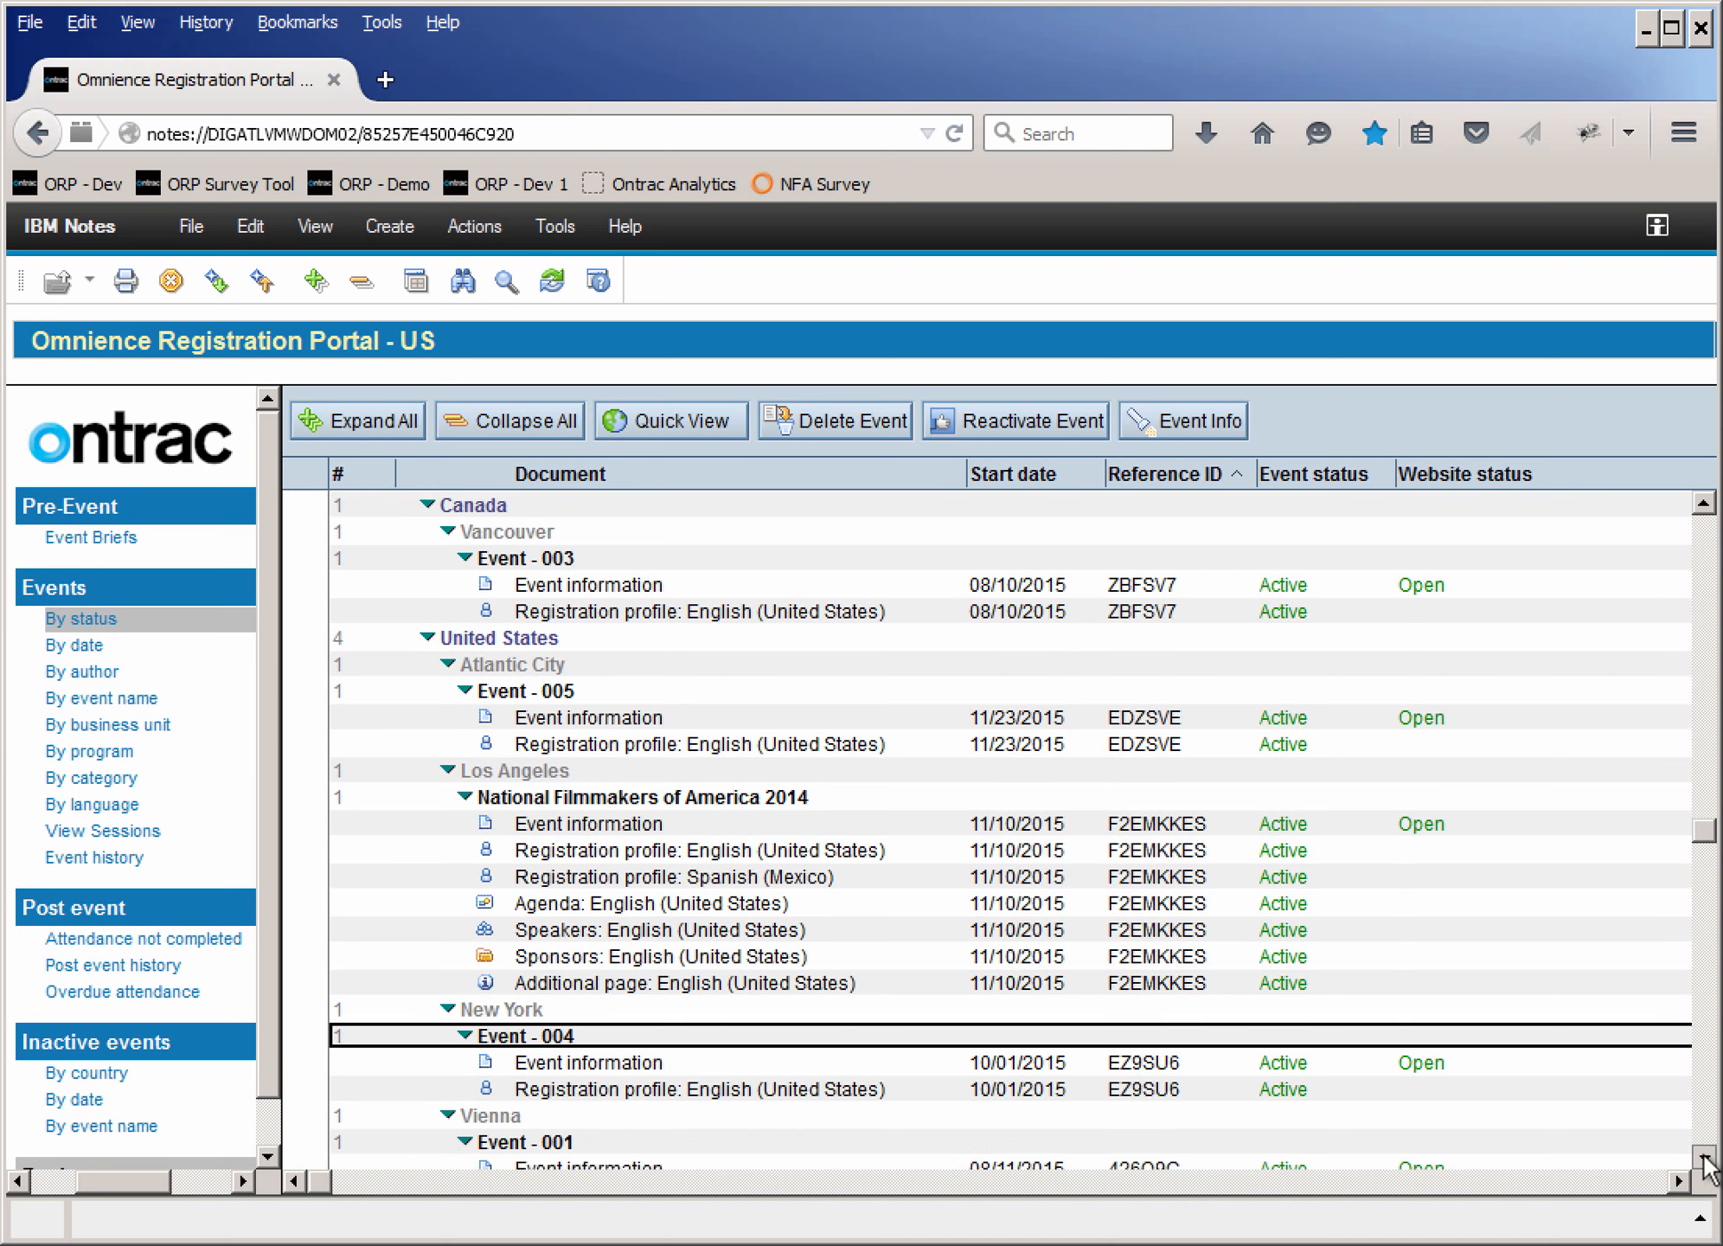
pyautogui.scroll(-4, 1704, 1159)
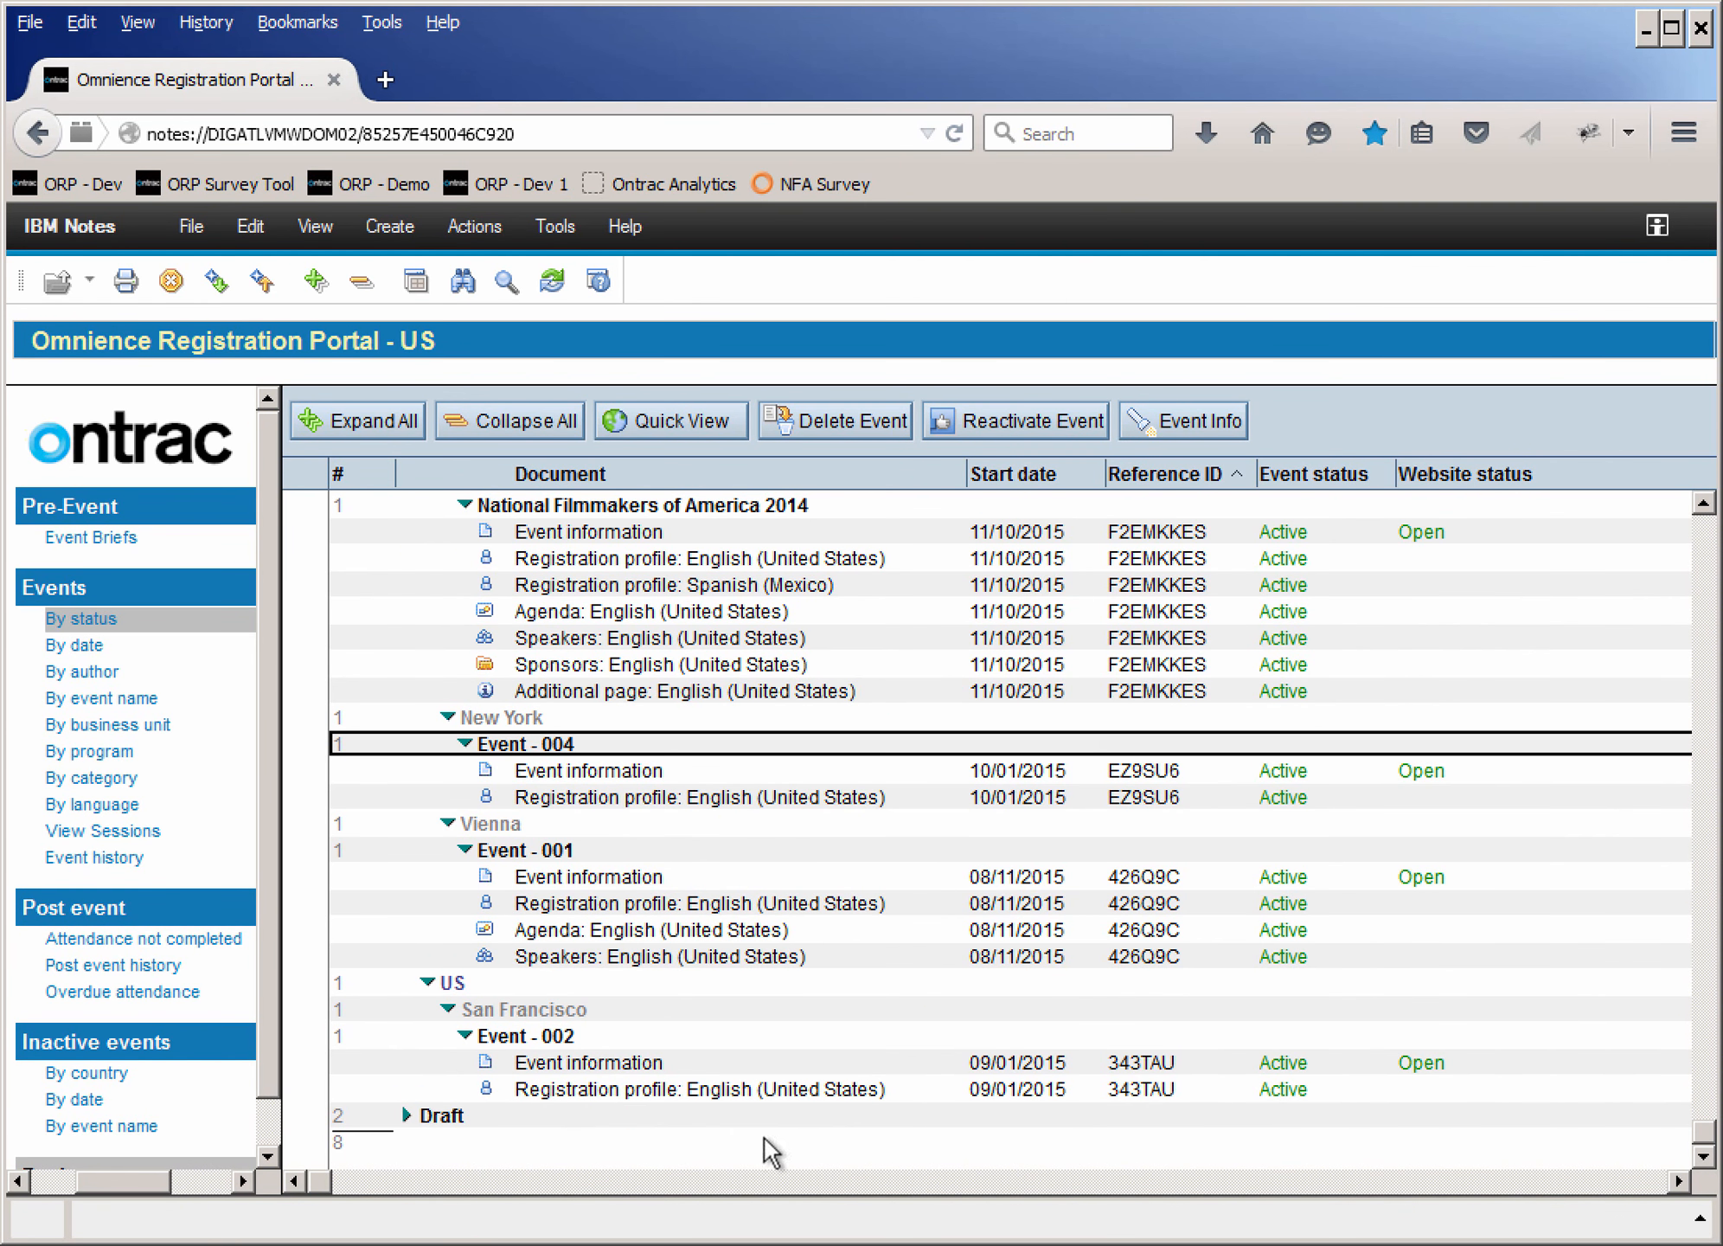
# - Expand the Draft category down to the United States events in Phoenix and Alpharetta
pyautogui.click(407, 1115)
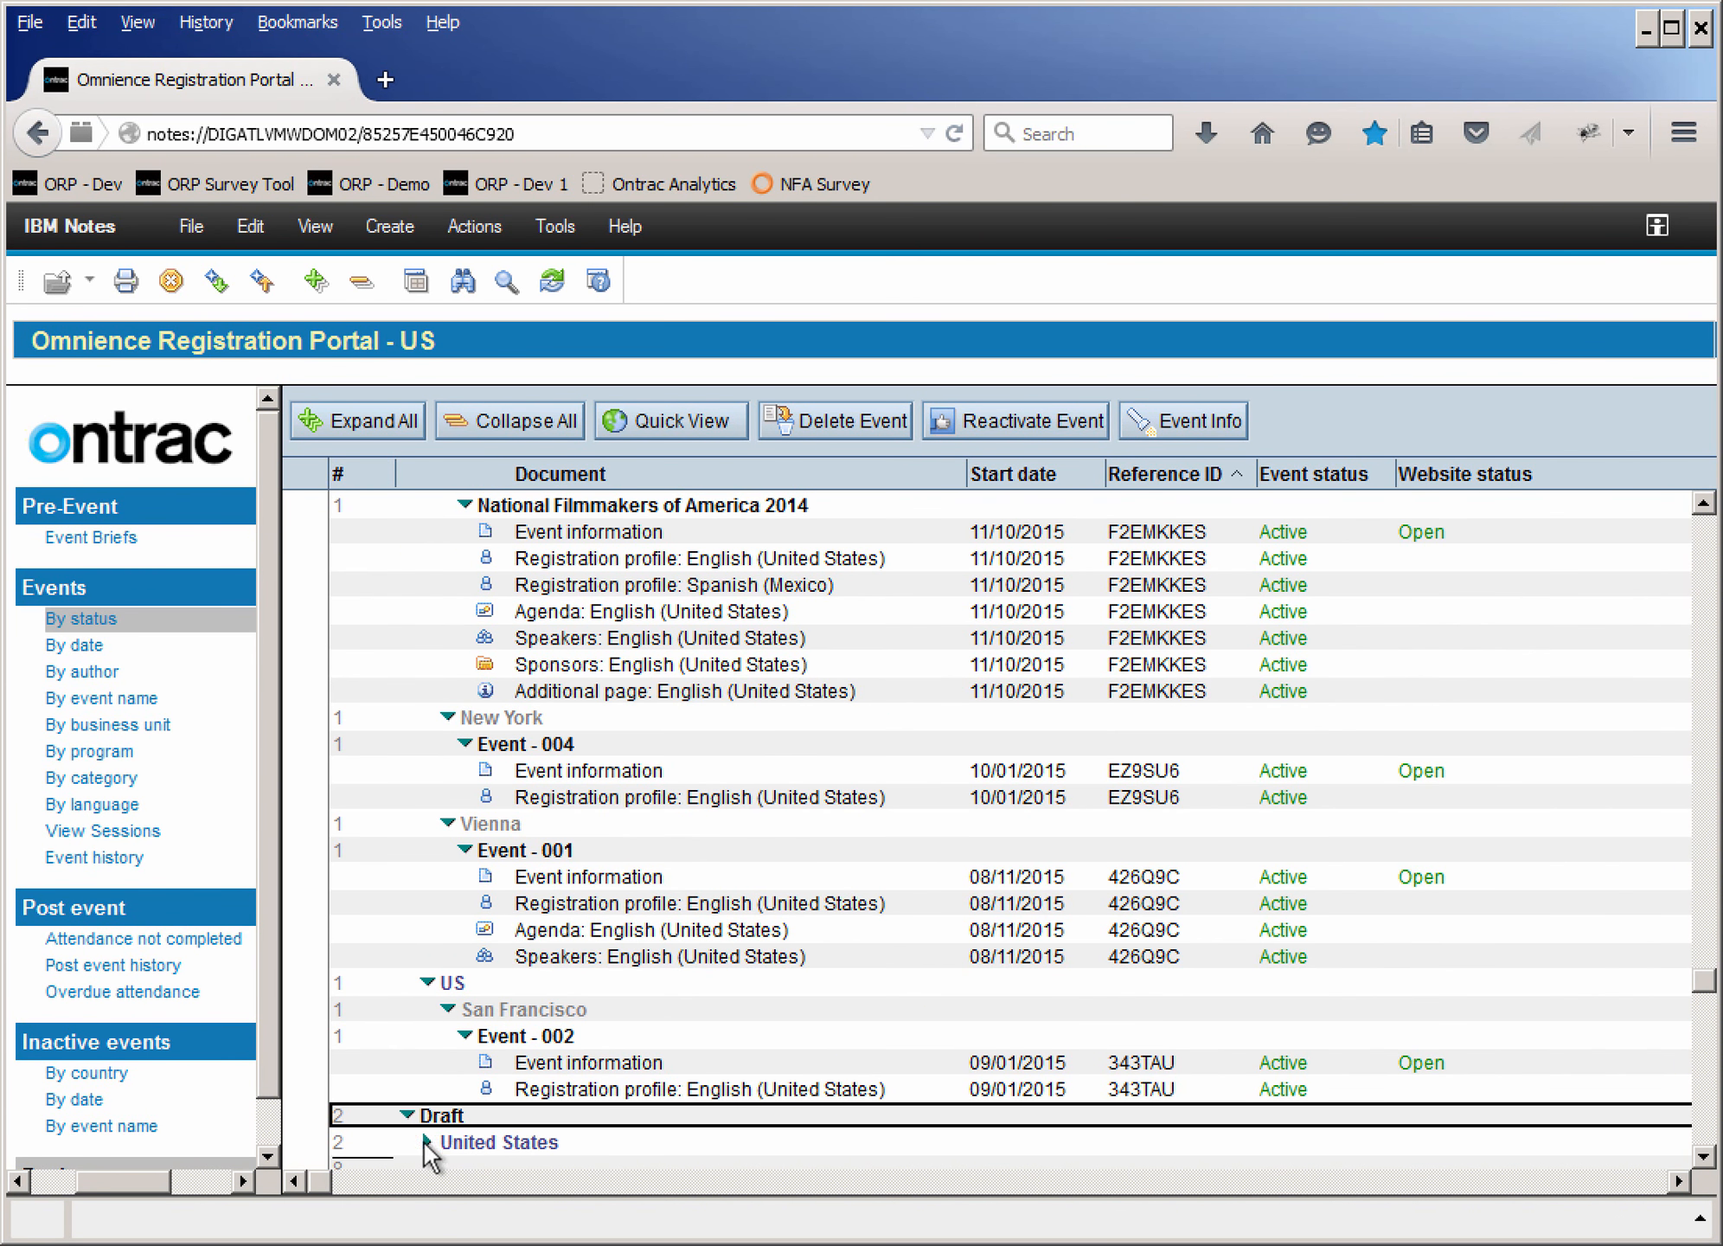
pyautogui.click(426, 1142)
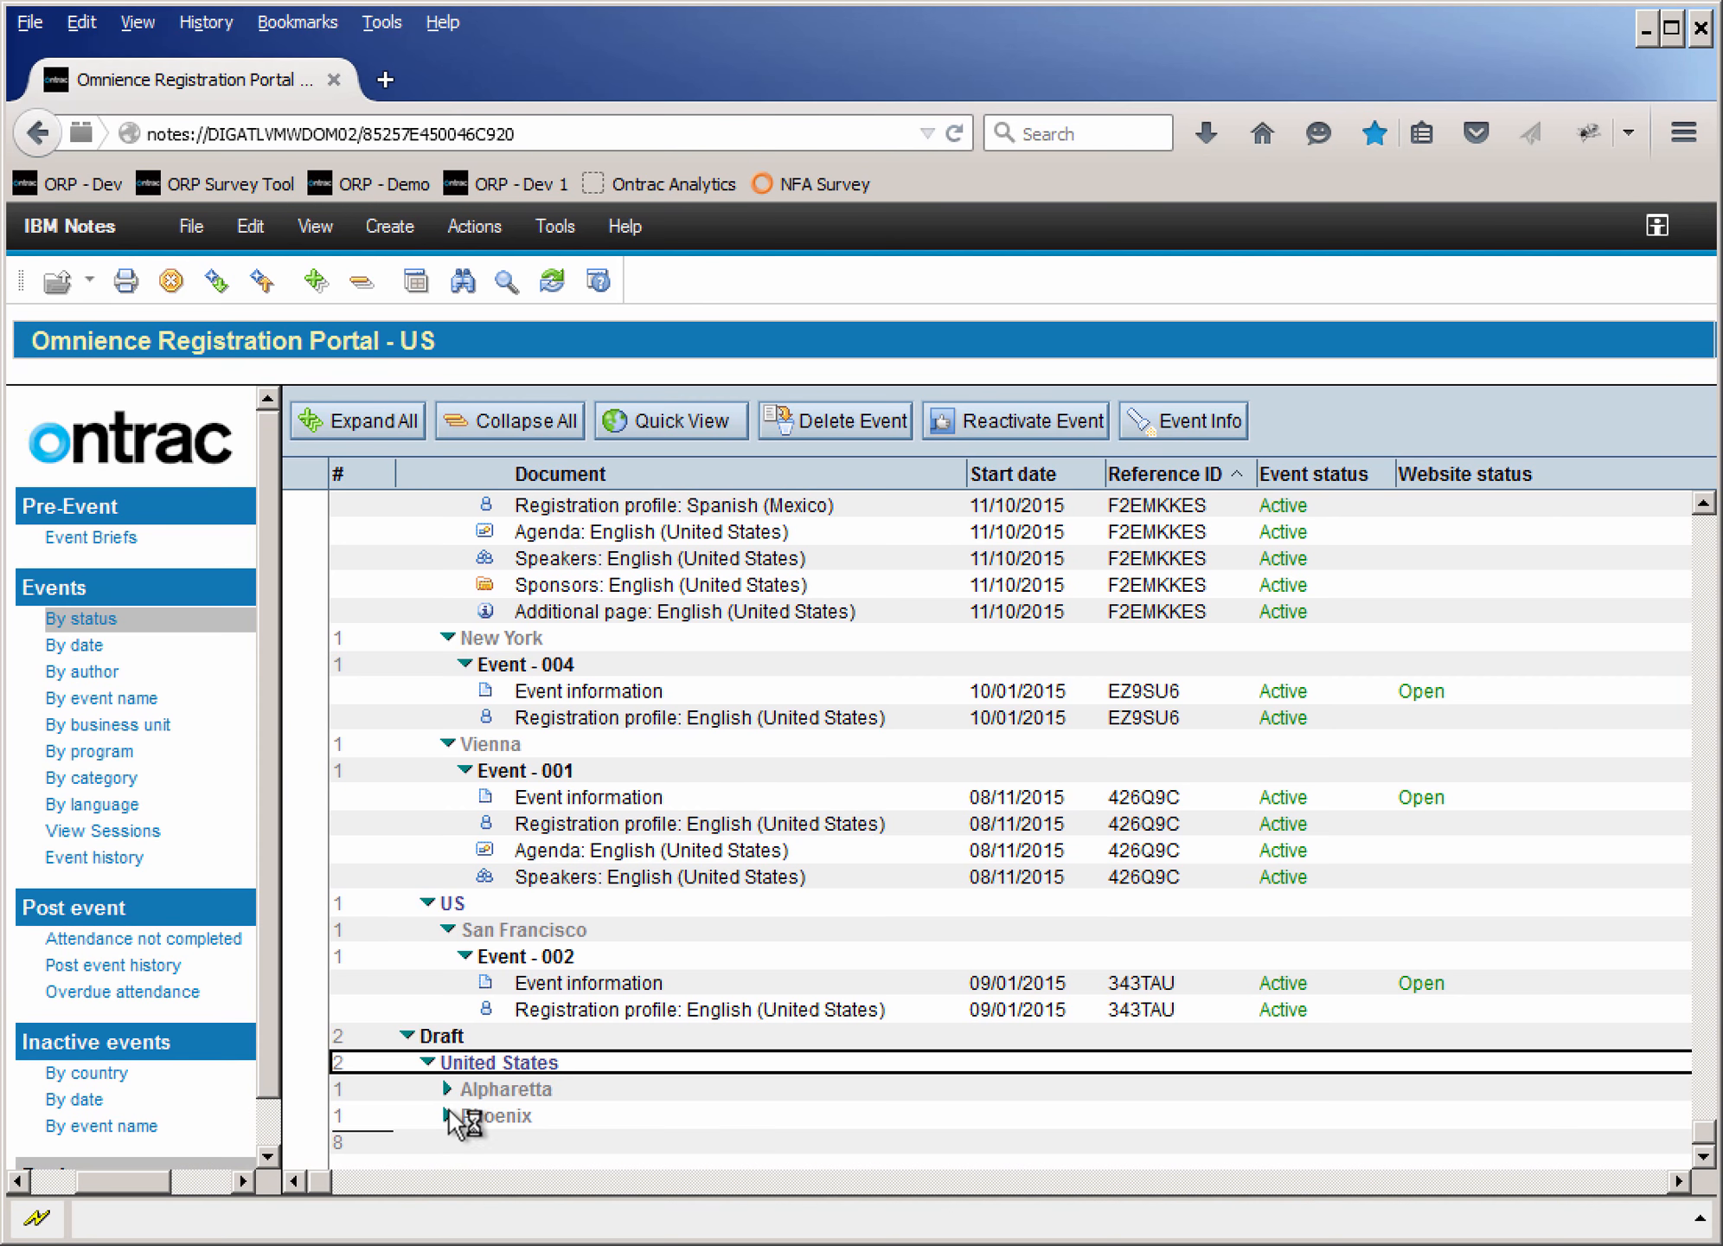
pyautogui.click(449, 1116)
pyautogui.click(449, 1089)
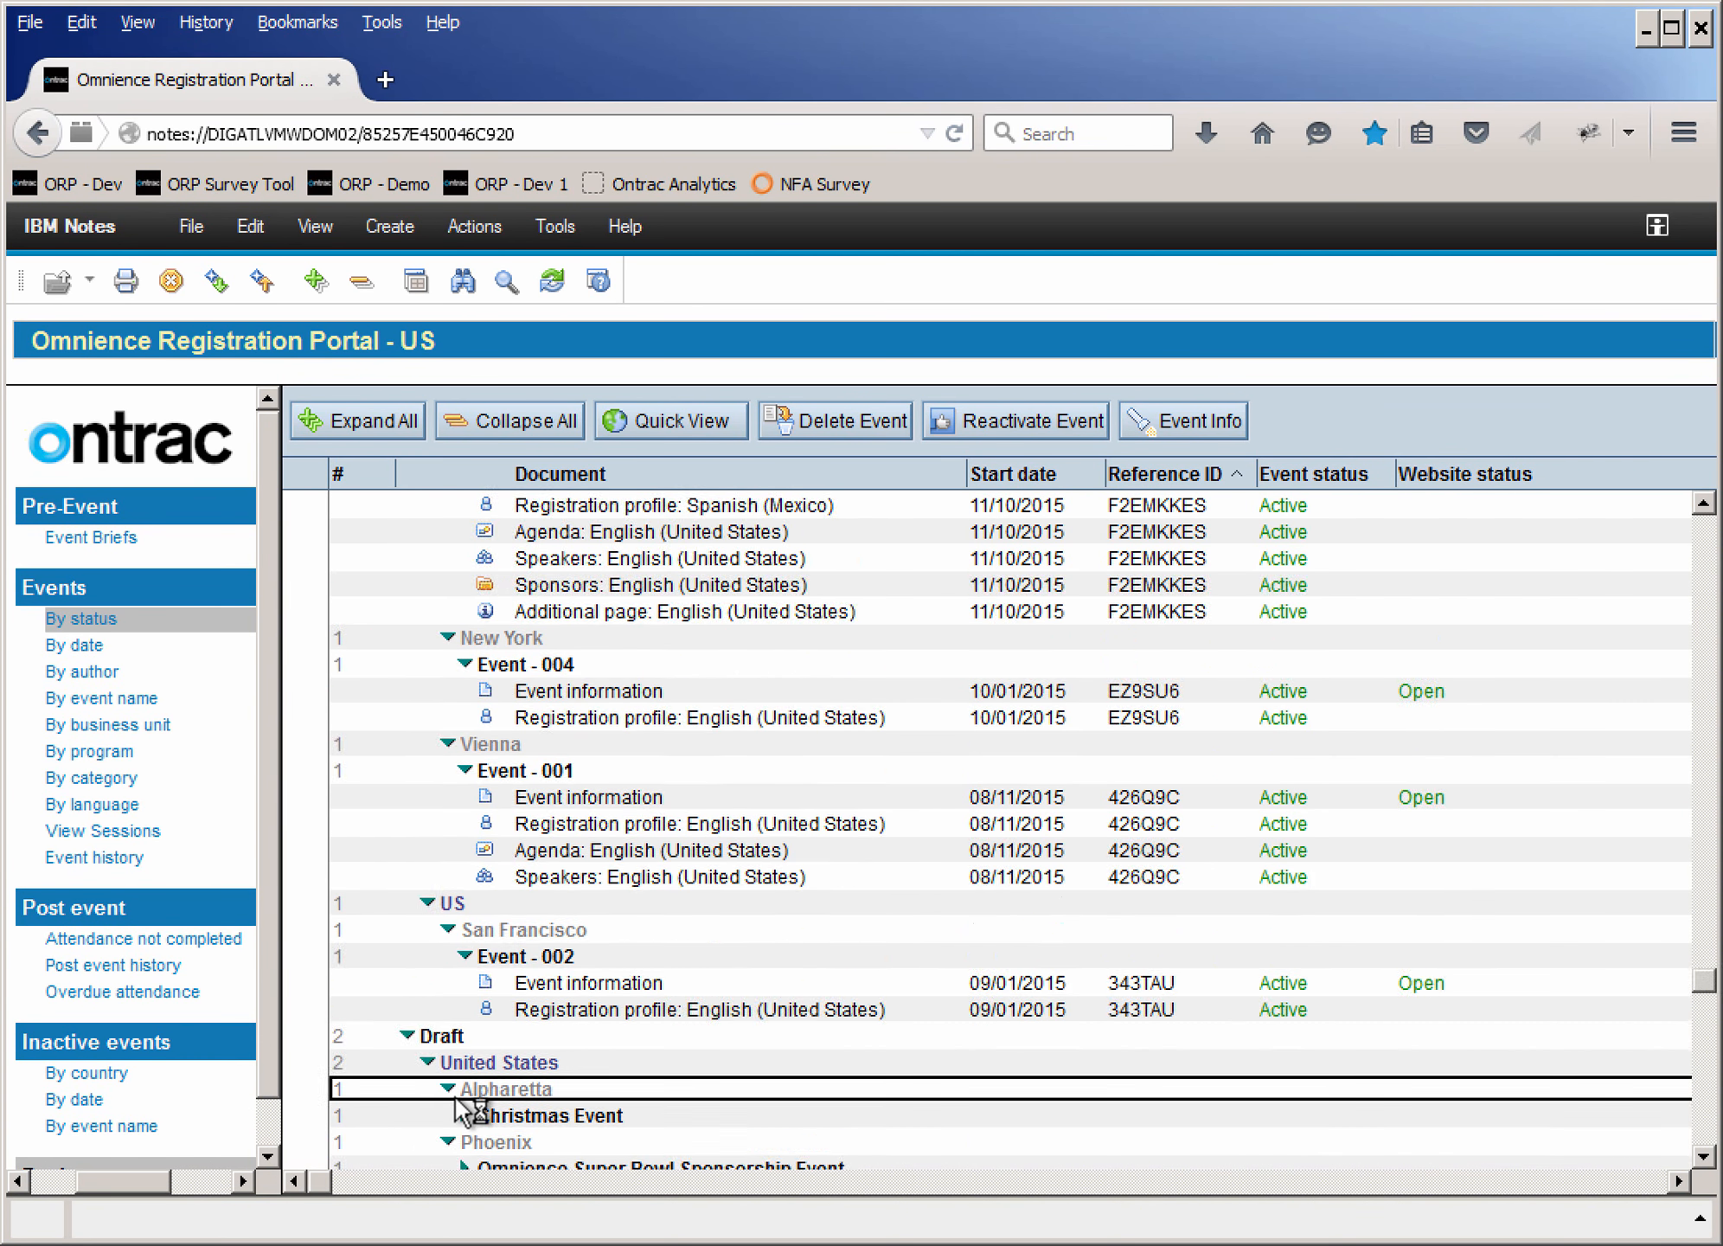
# - Open the event information document of the National Filmmakers of America 2014 event in Los Angeles
pyautogui.scroll(5, 462, 1107)
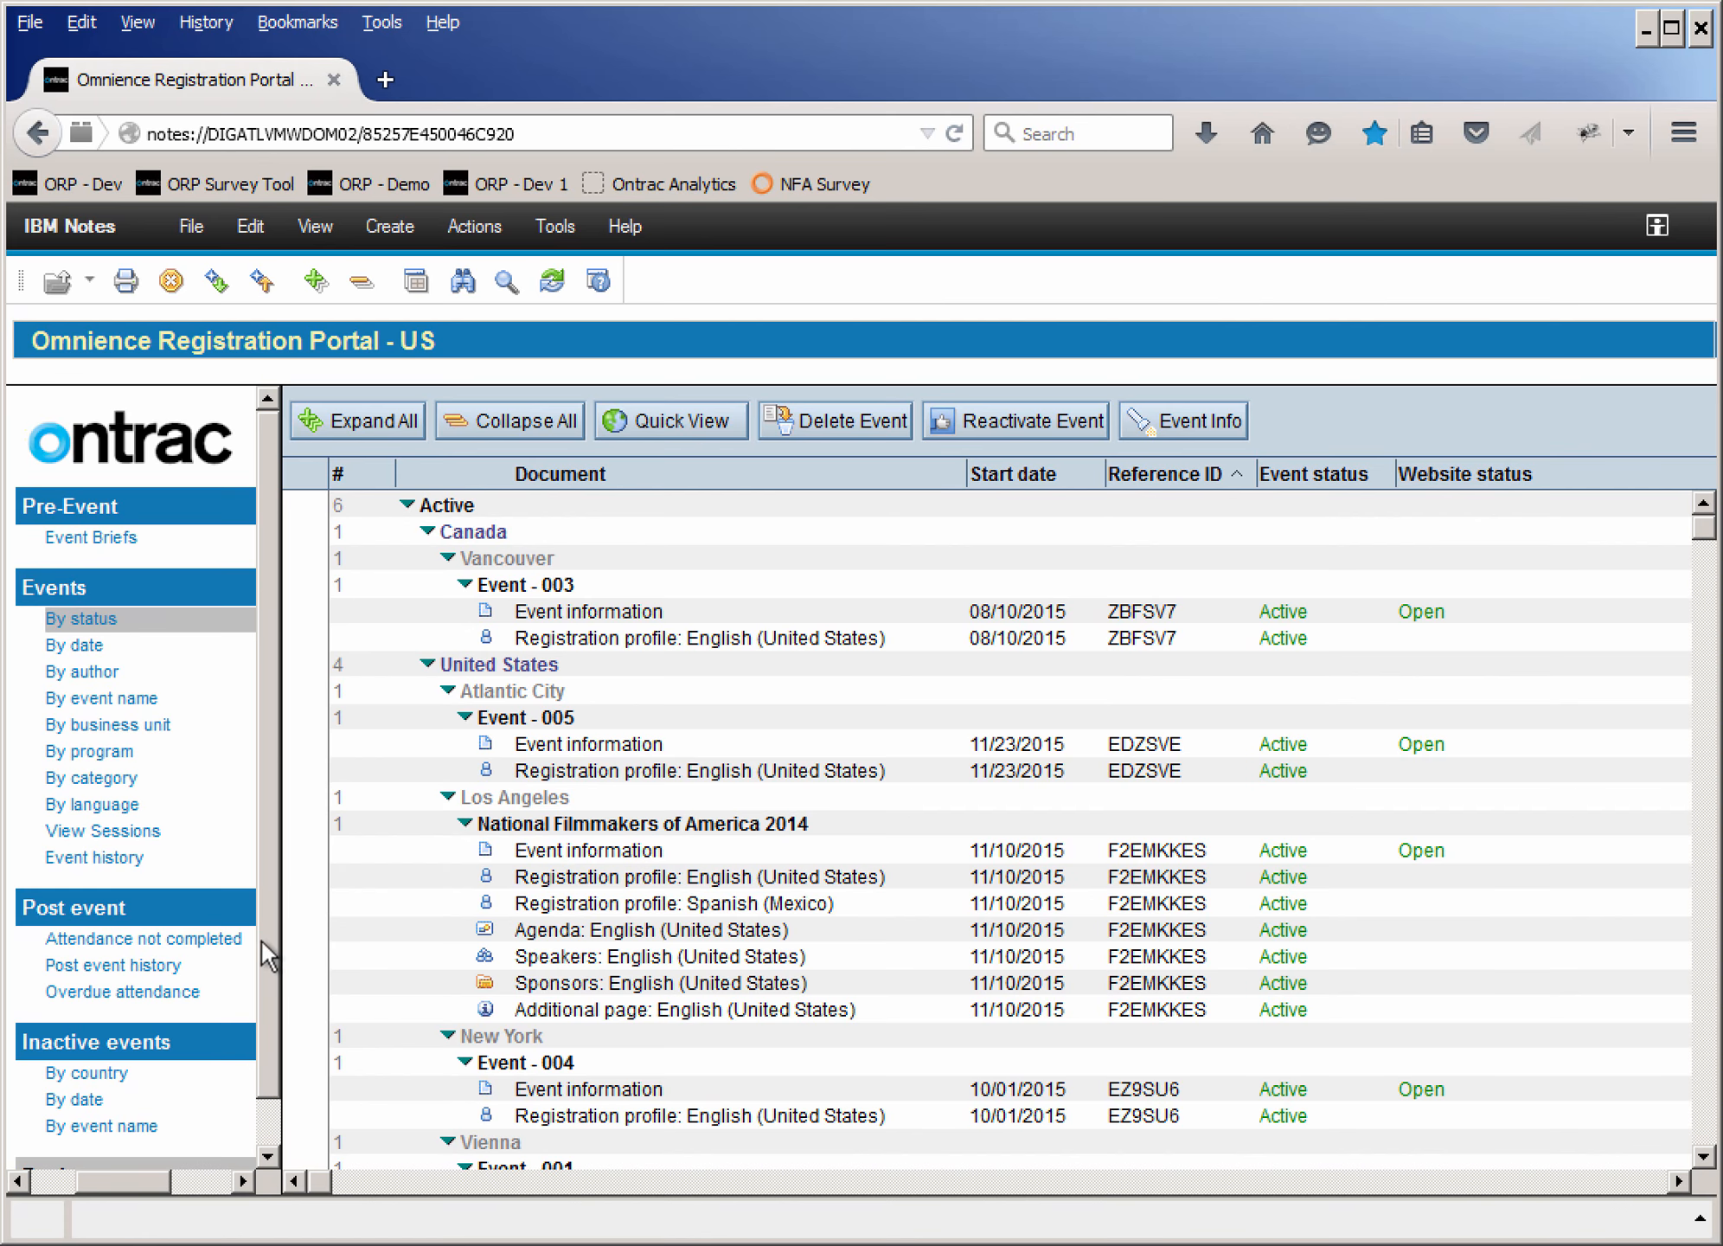
pyautogui.click(573, 852)
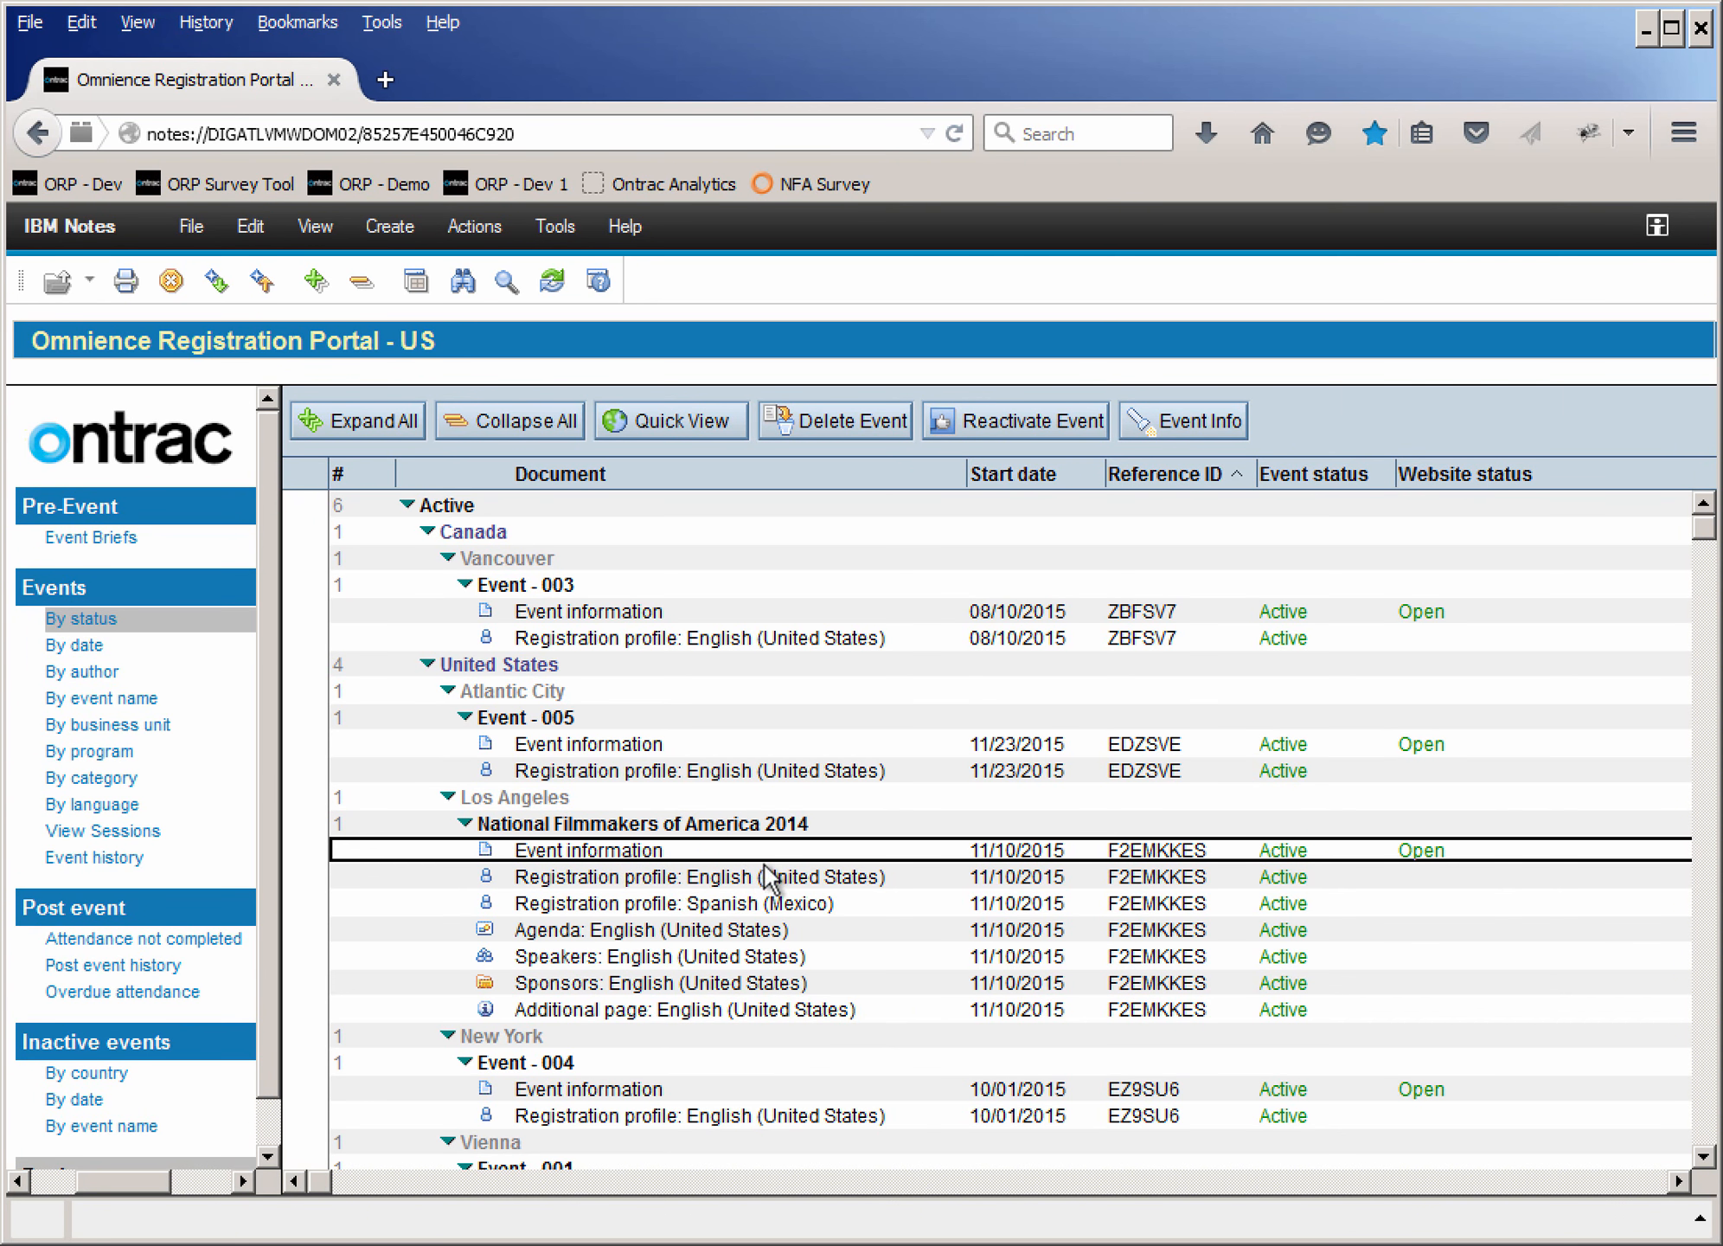
pyautogui.doubleClick(612, 855)
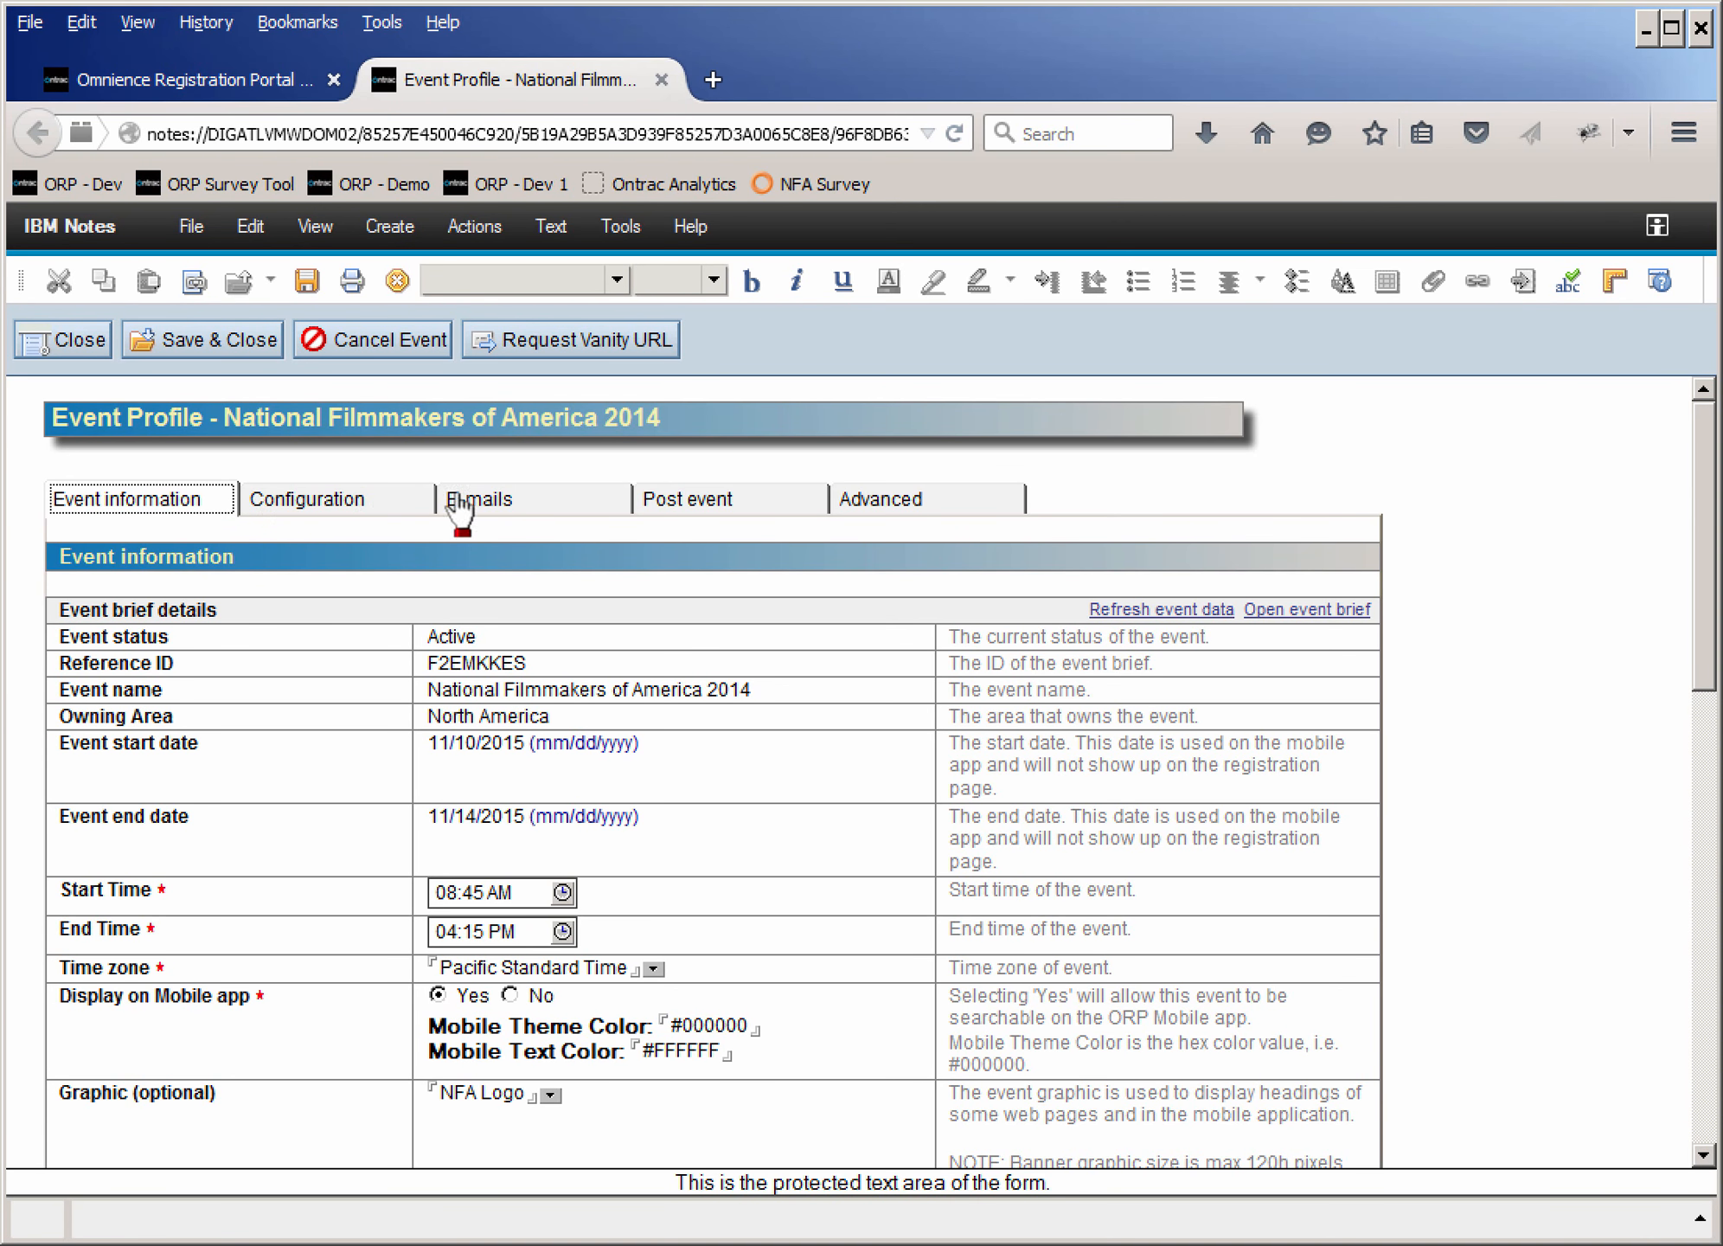
# - Preview the event profile's general information and its configuration section, and return to the event information
pyautogui.scroll(-5, 668, 841)
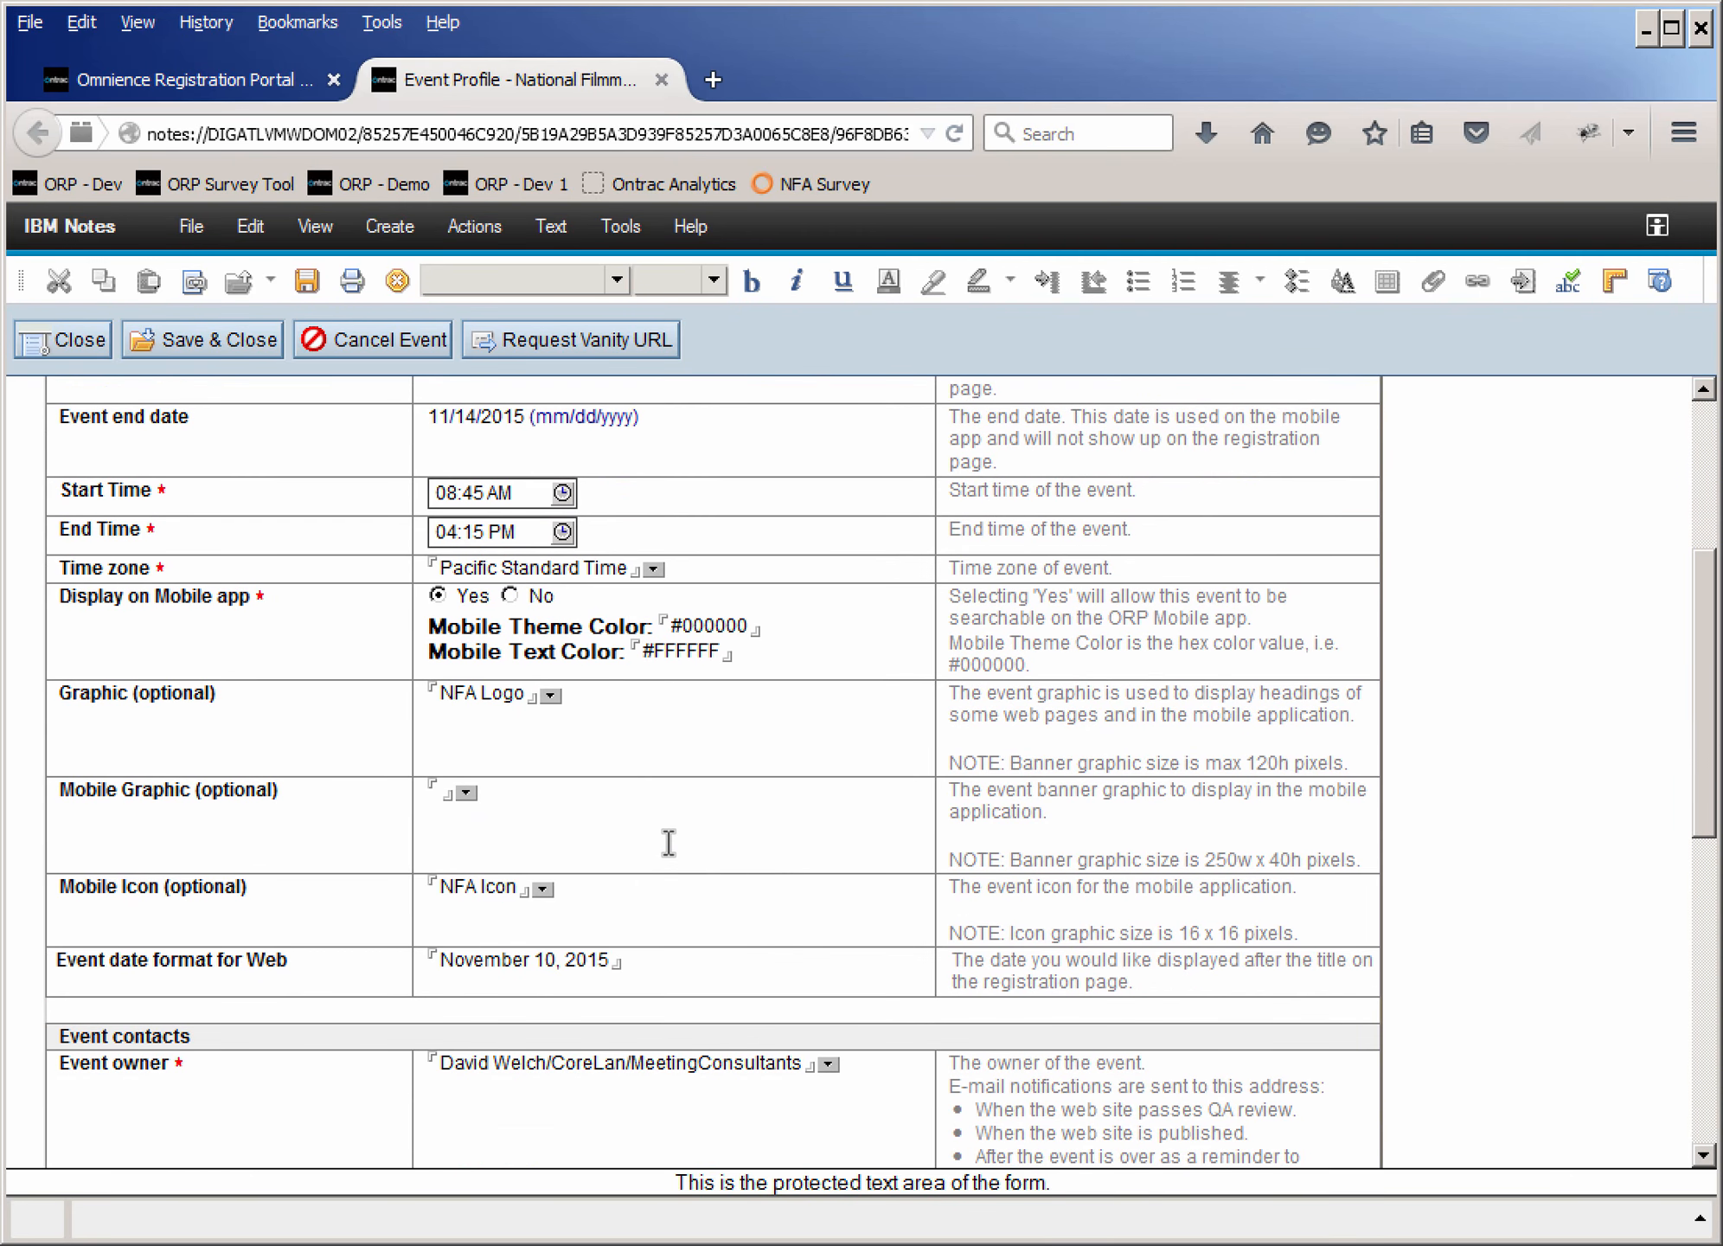
pyautogui.scroll(5, 669, 842)
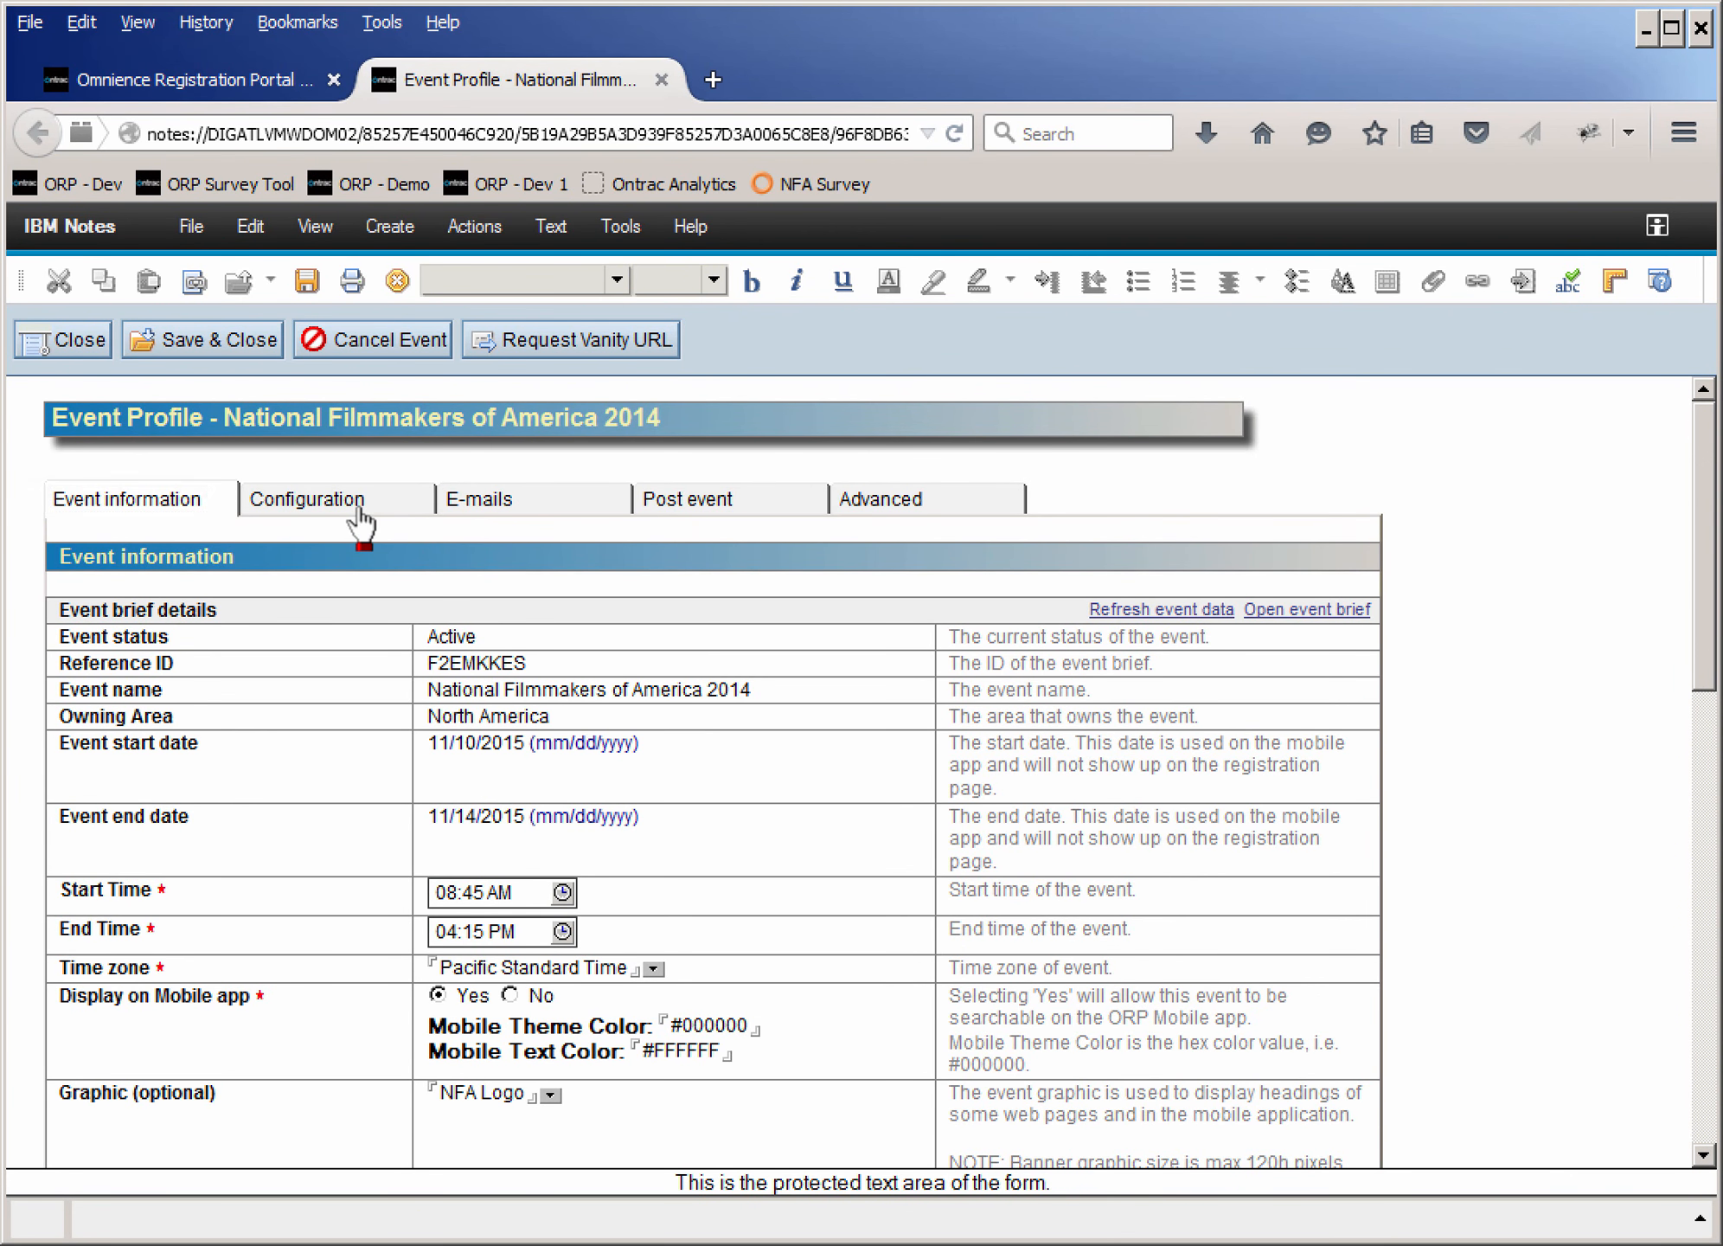
pyautogui.click(360, 513)
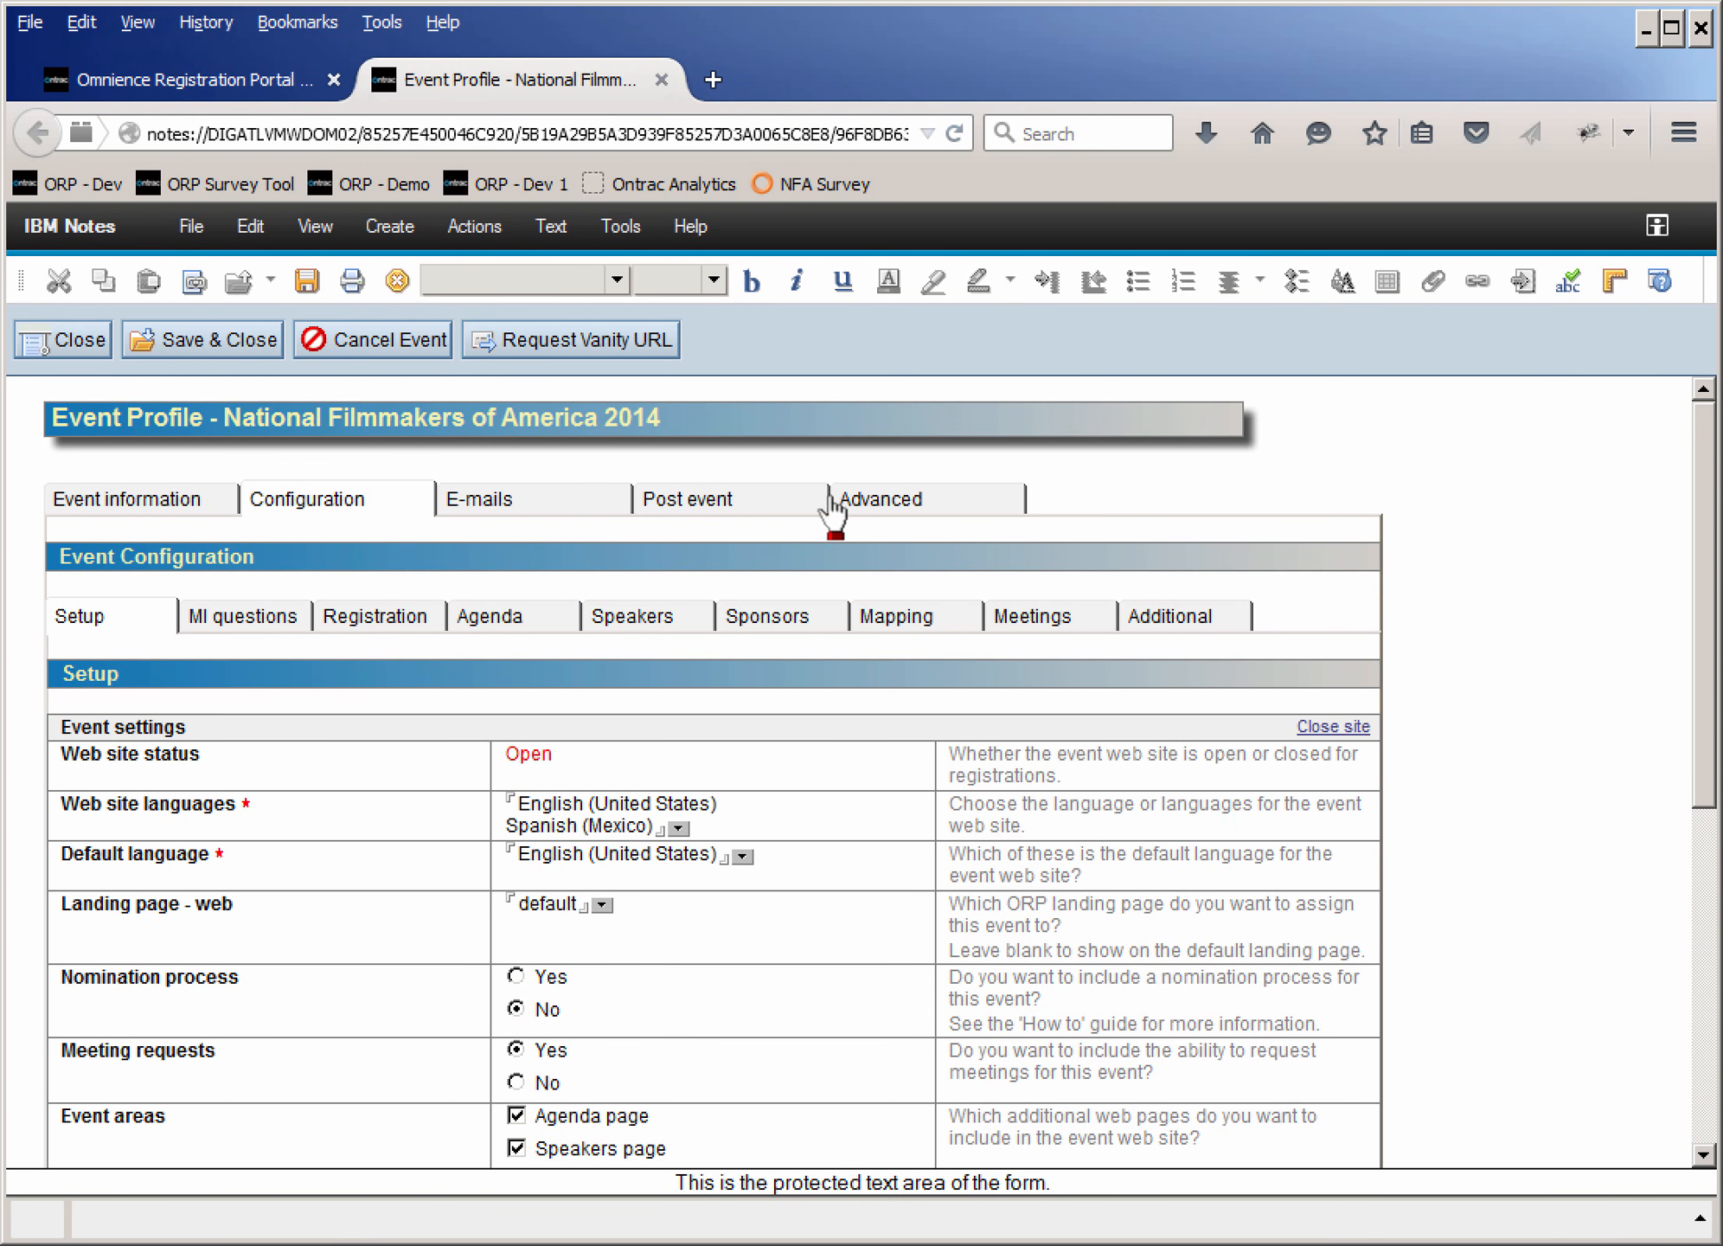
pyautogui.click(166, 509)
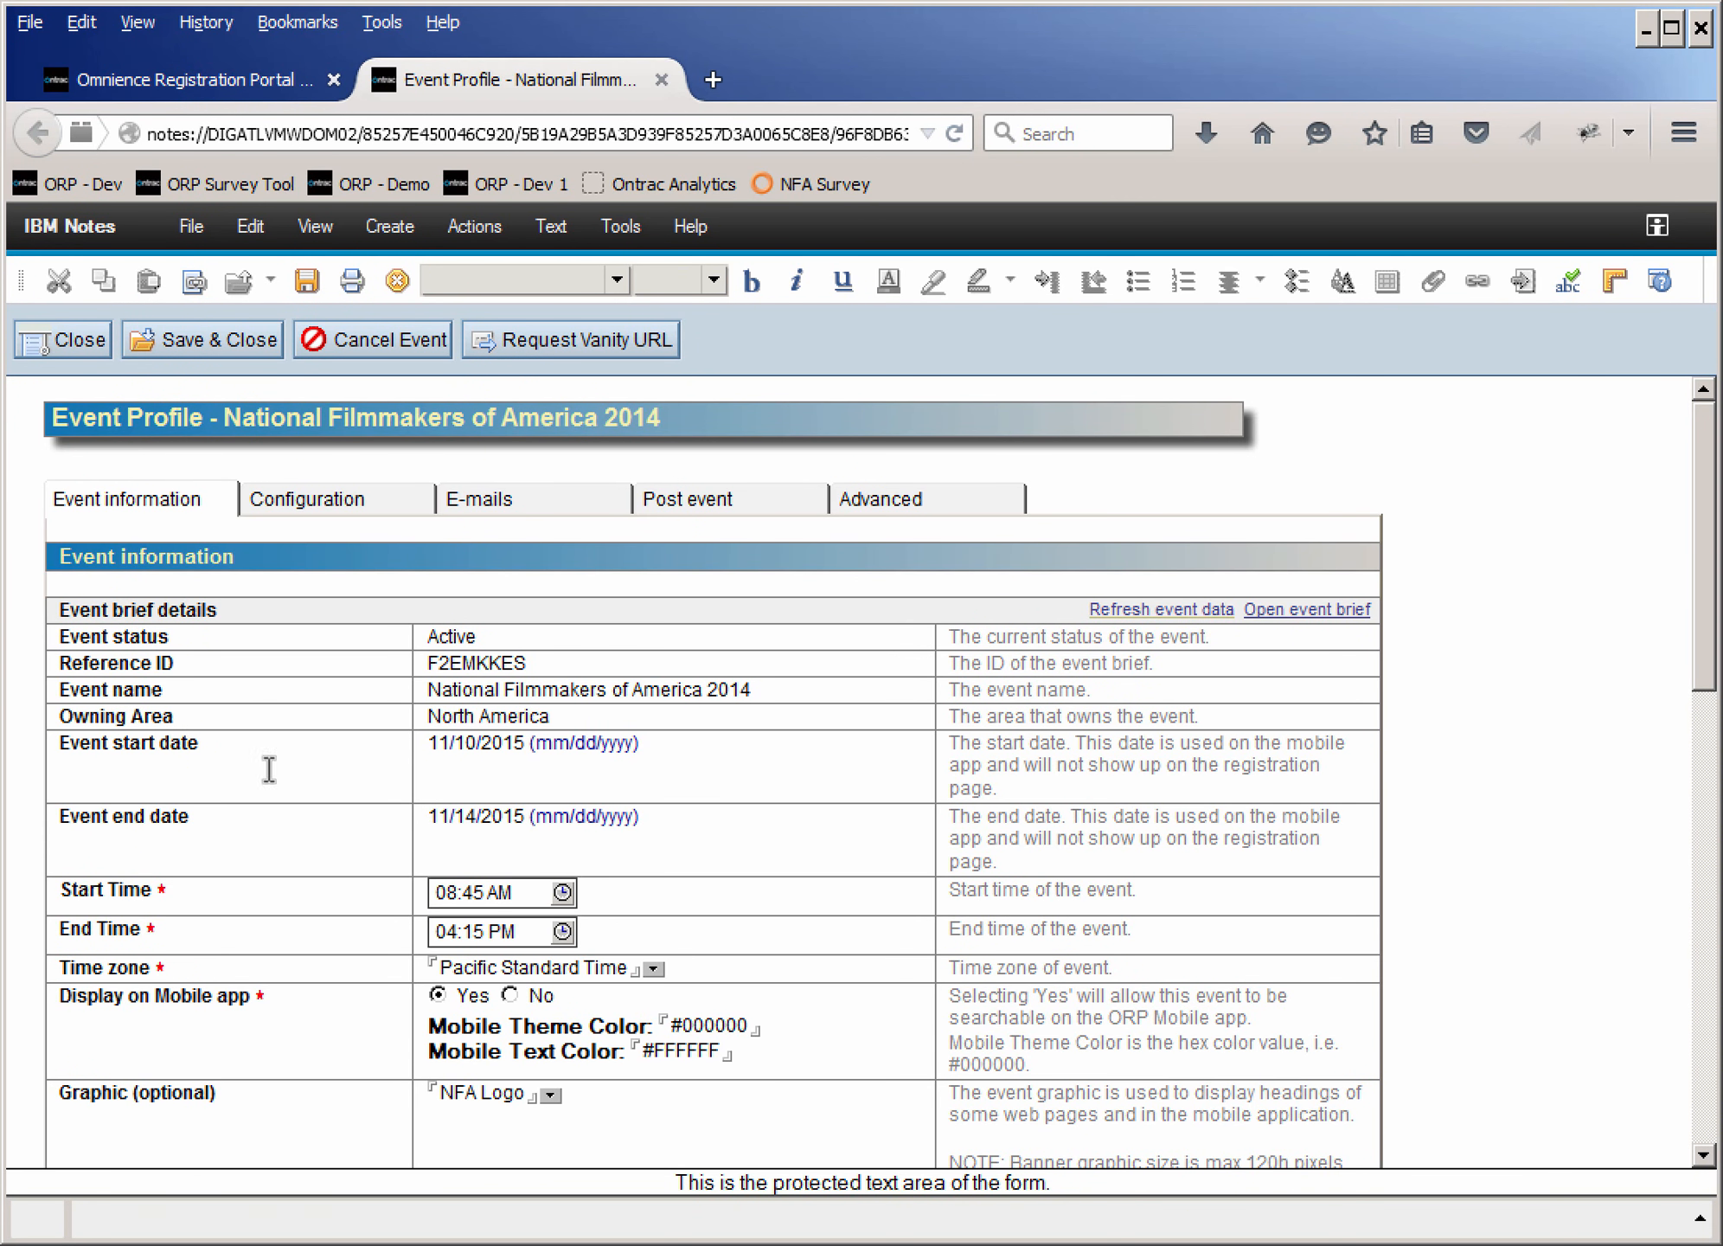
# - Examine the event's brief details, including mobile theme and text colors, graphic, mobile icon and web date format
pyautogui.scroll(-4, 505, 874)
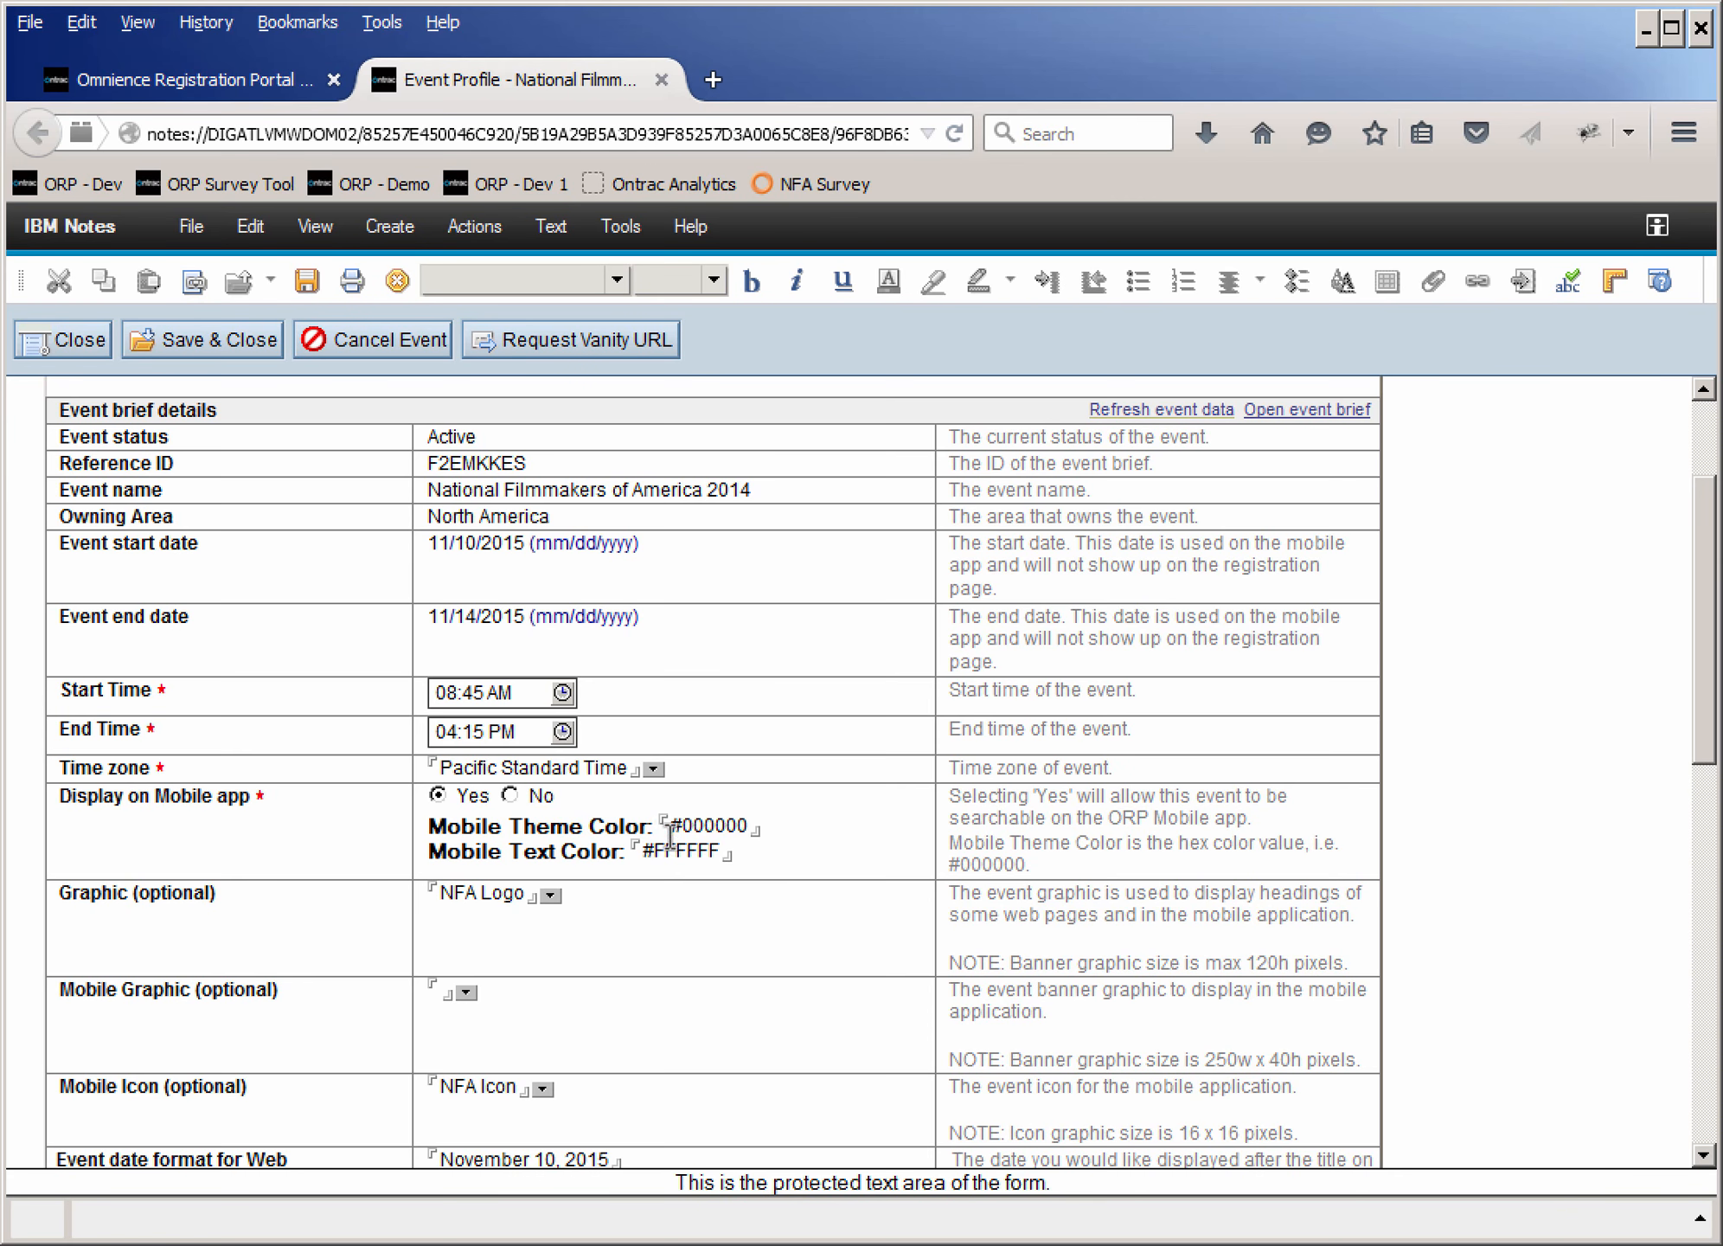
pyautogui.moveTo(672, 826); pyautogui.dragTo(626, 856)
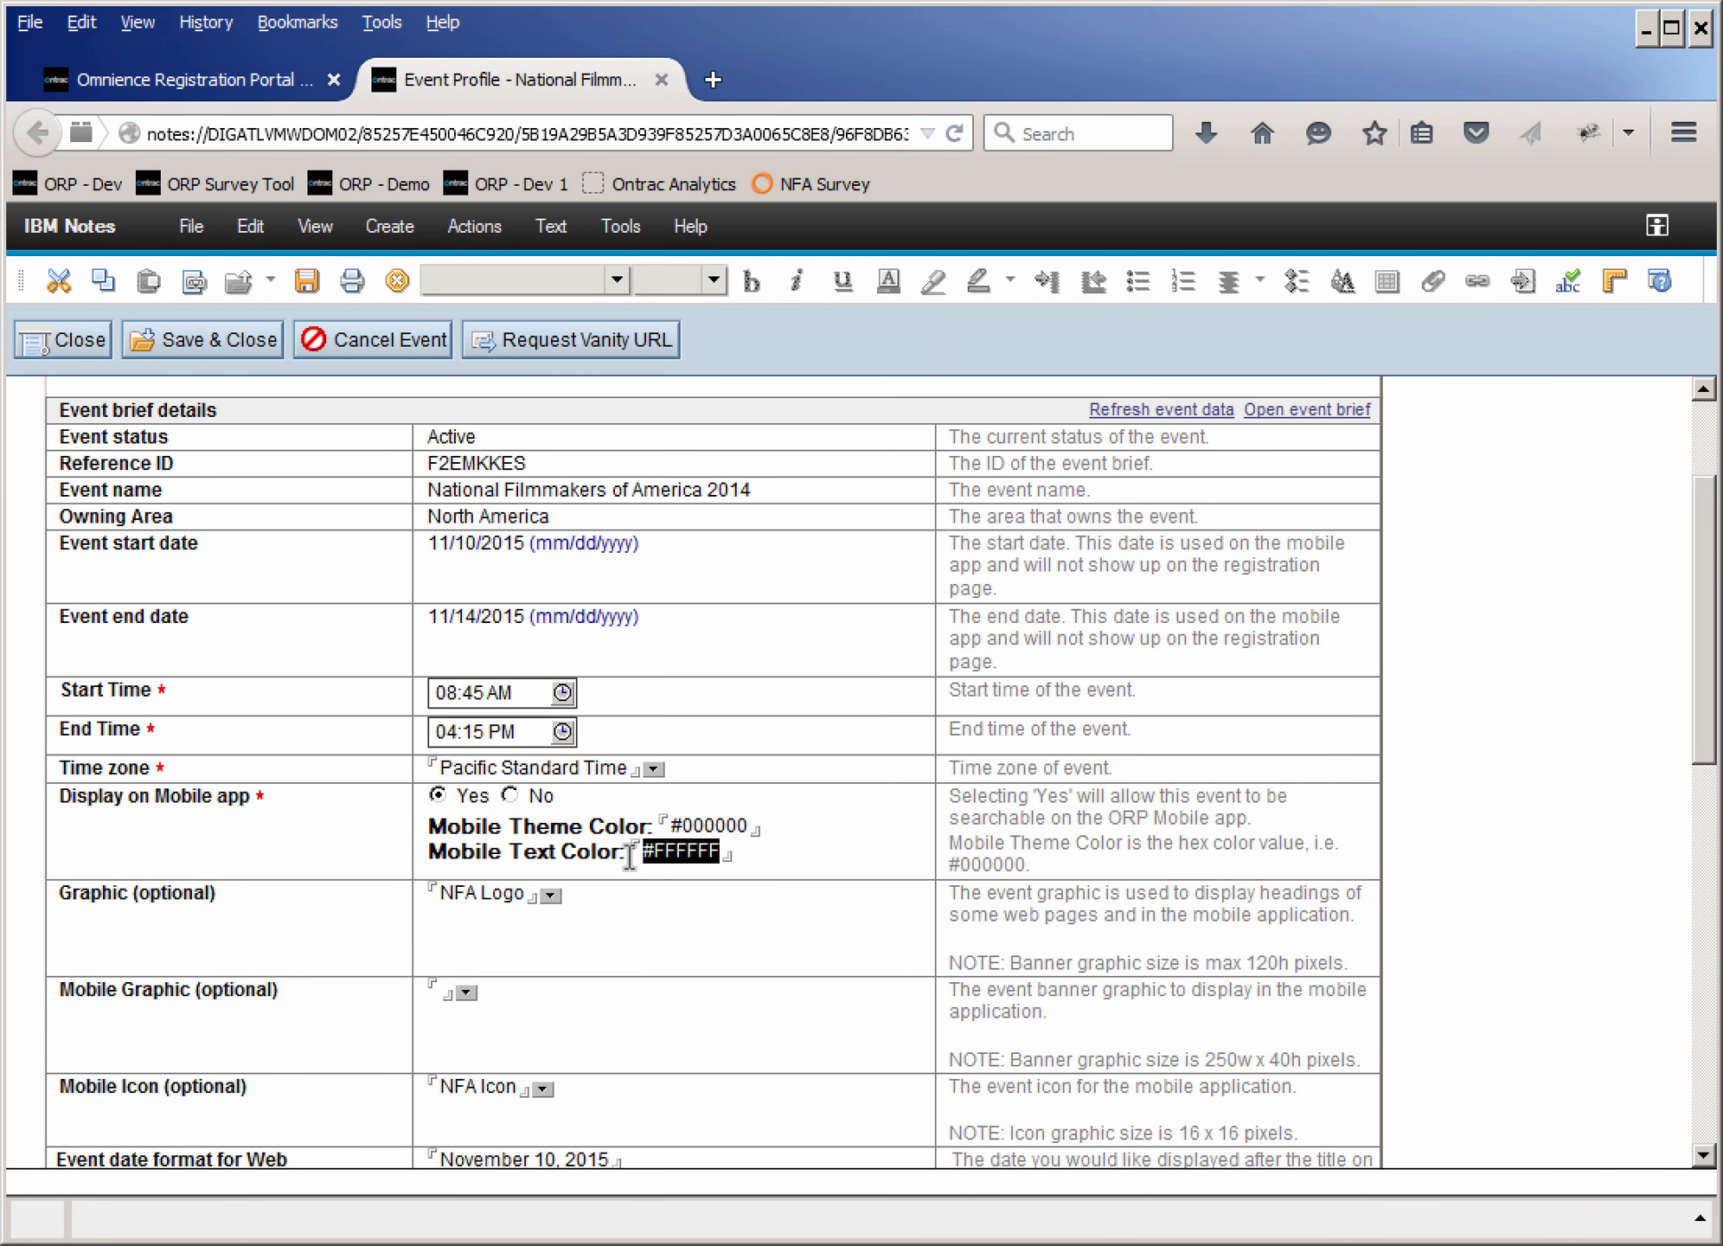
pyautogui.click(468, 896)
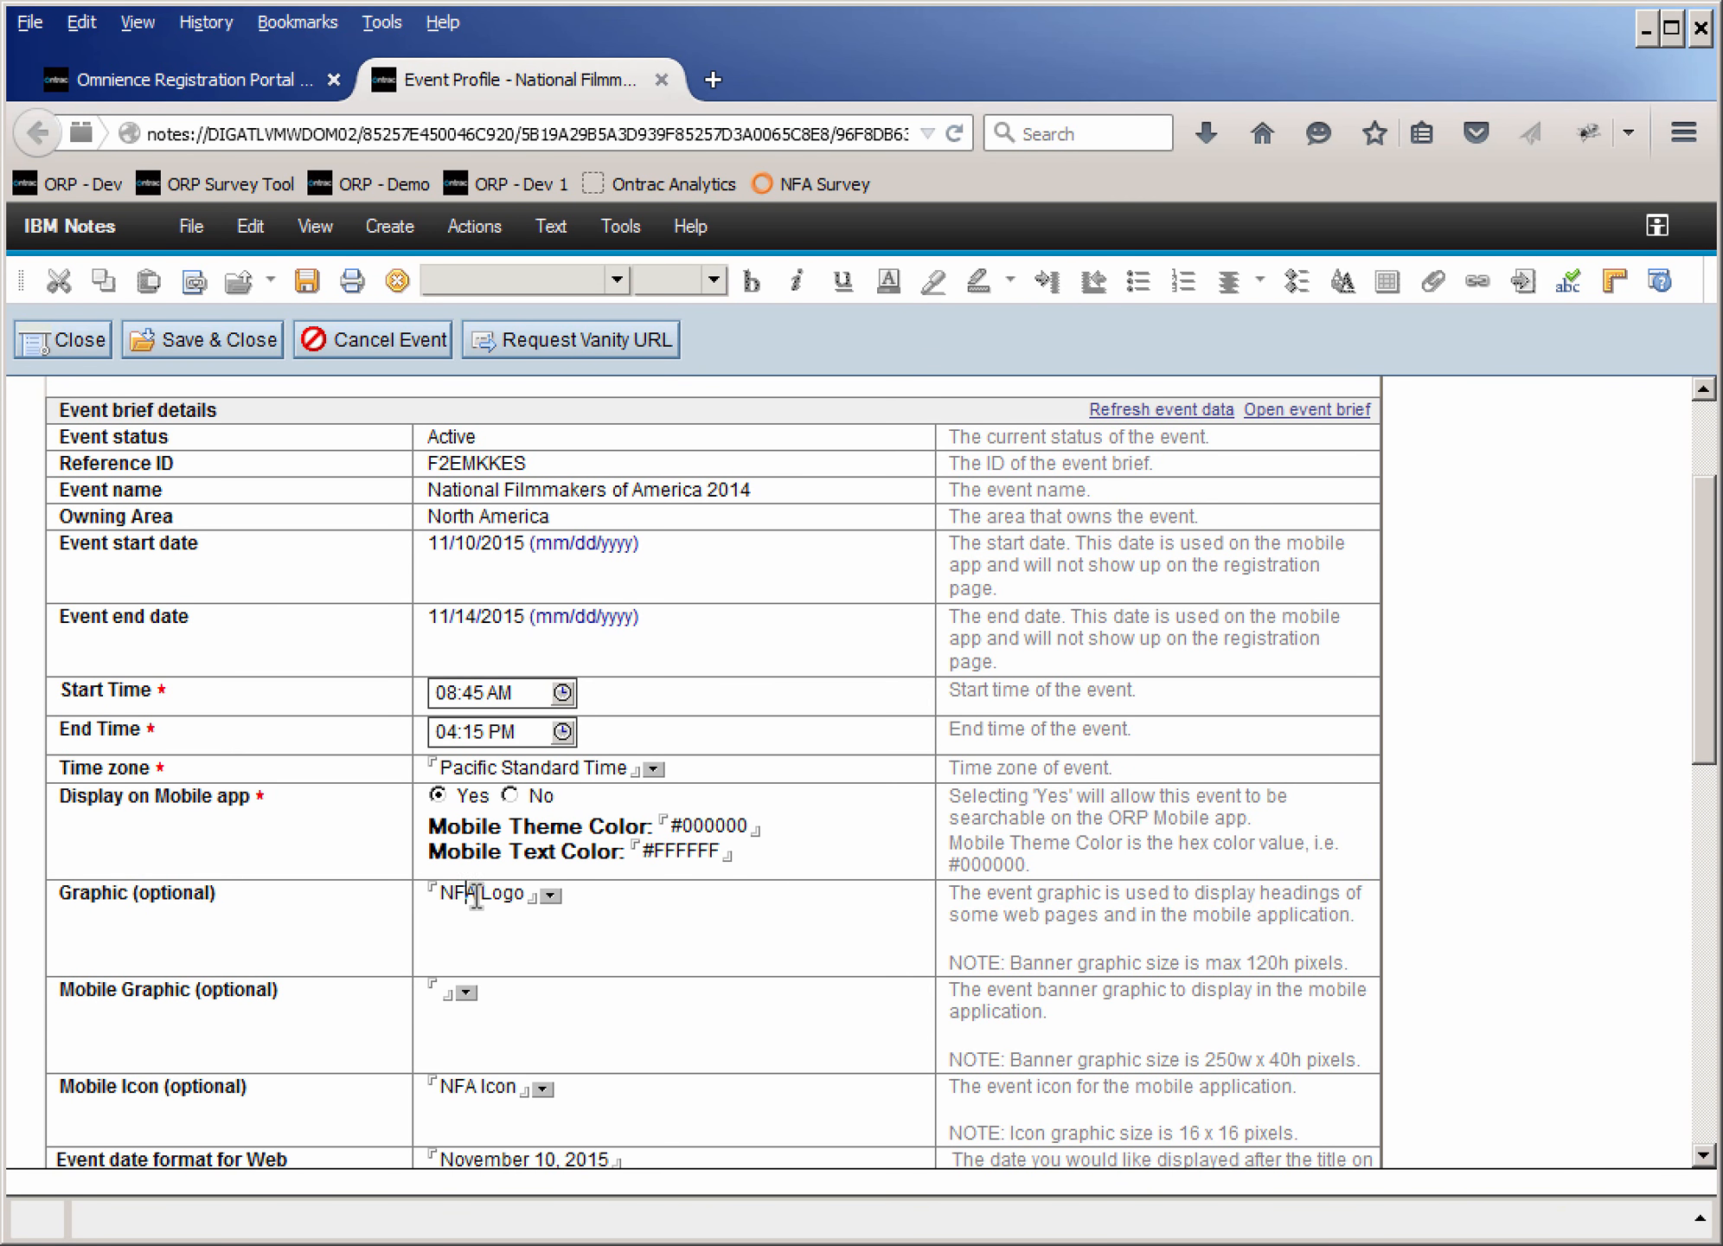
pyautogui.scroll(-1, 481, 922)
pyautogui.scroll(-1, 481, 921)
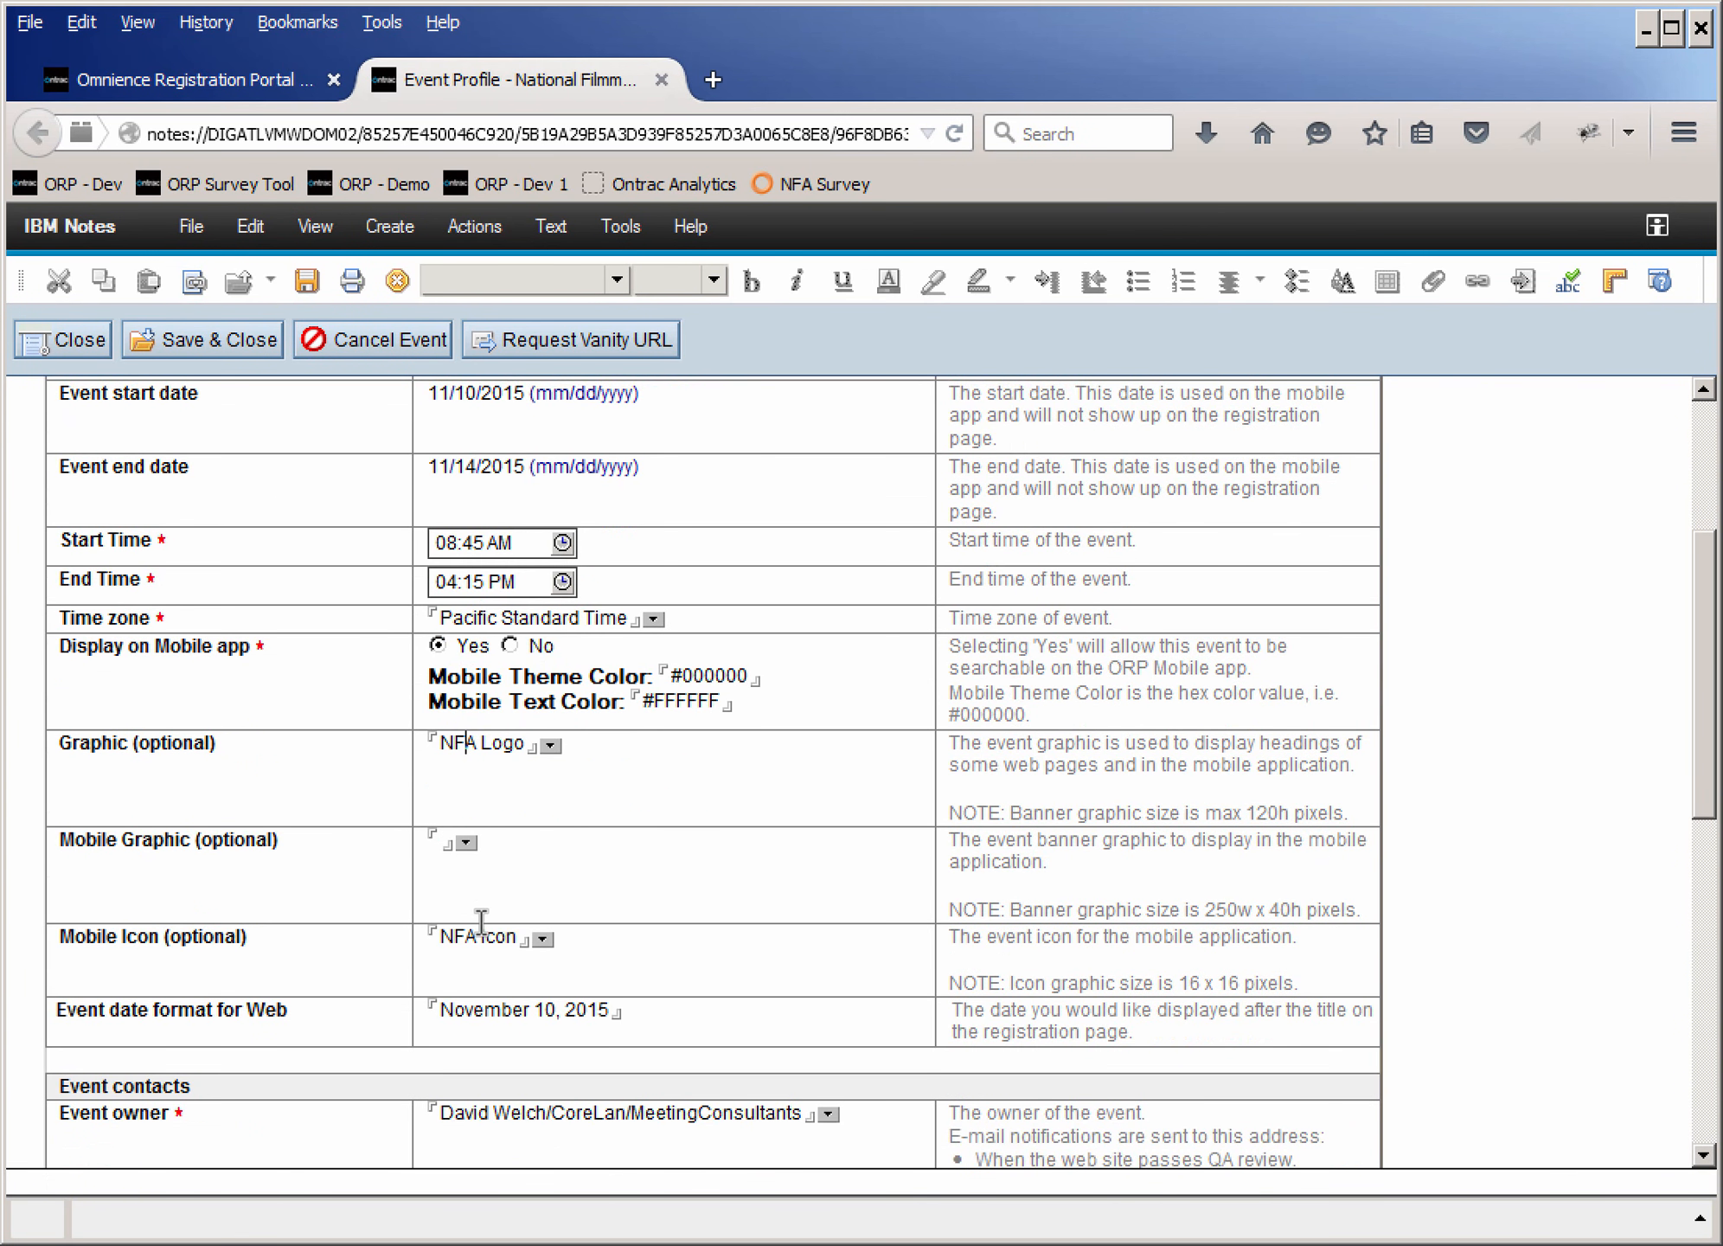
pyautogui.scroll(-1, 470, 992)
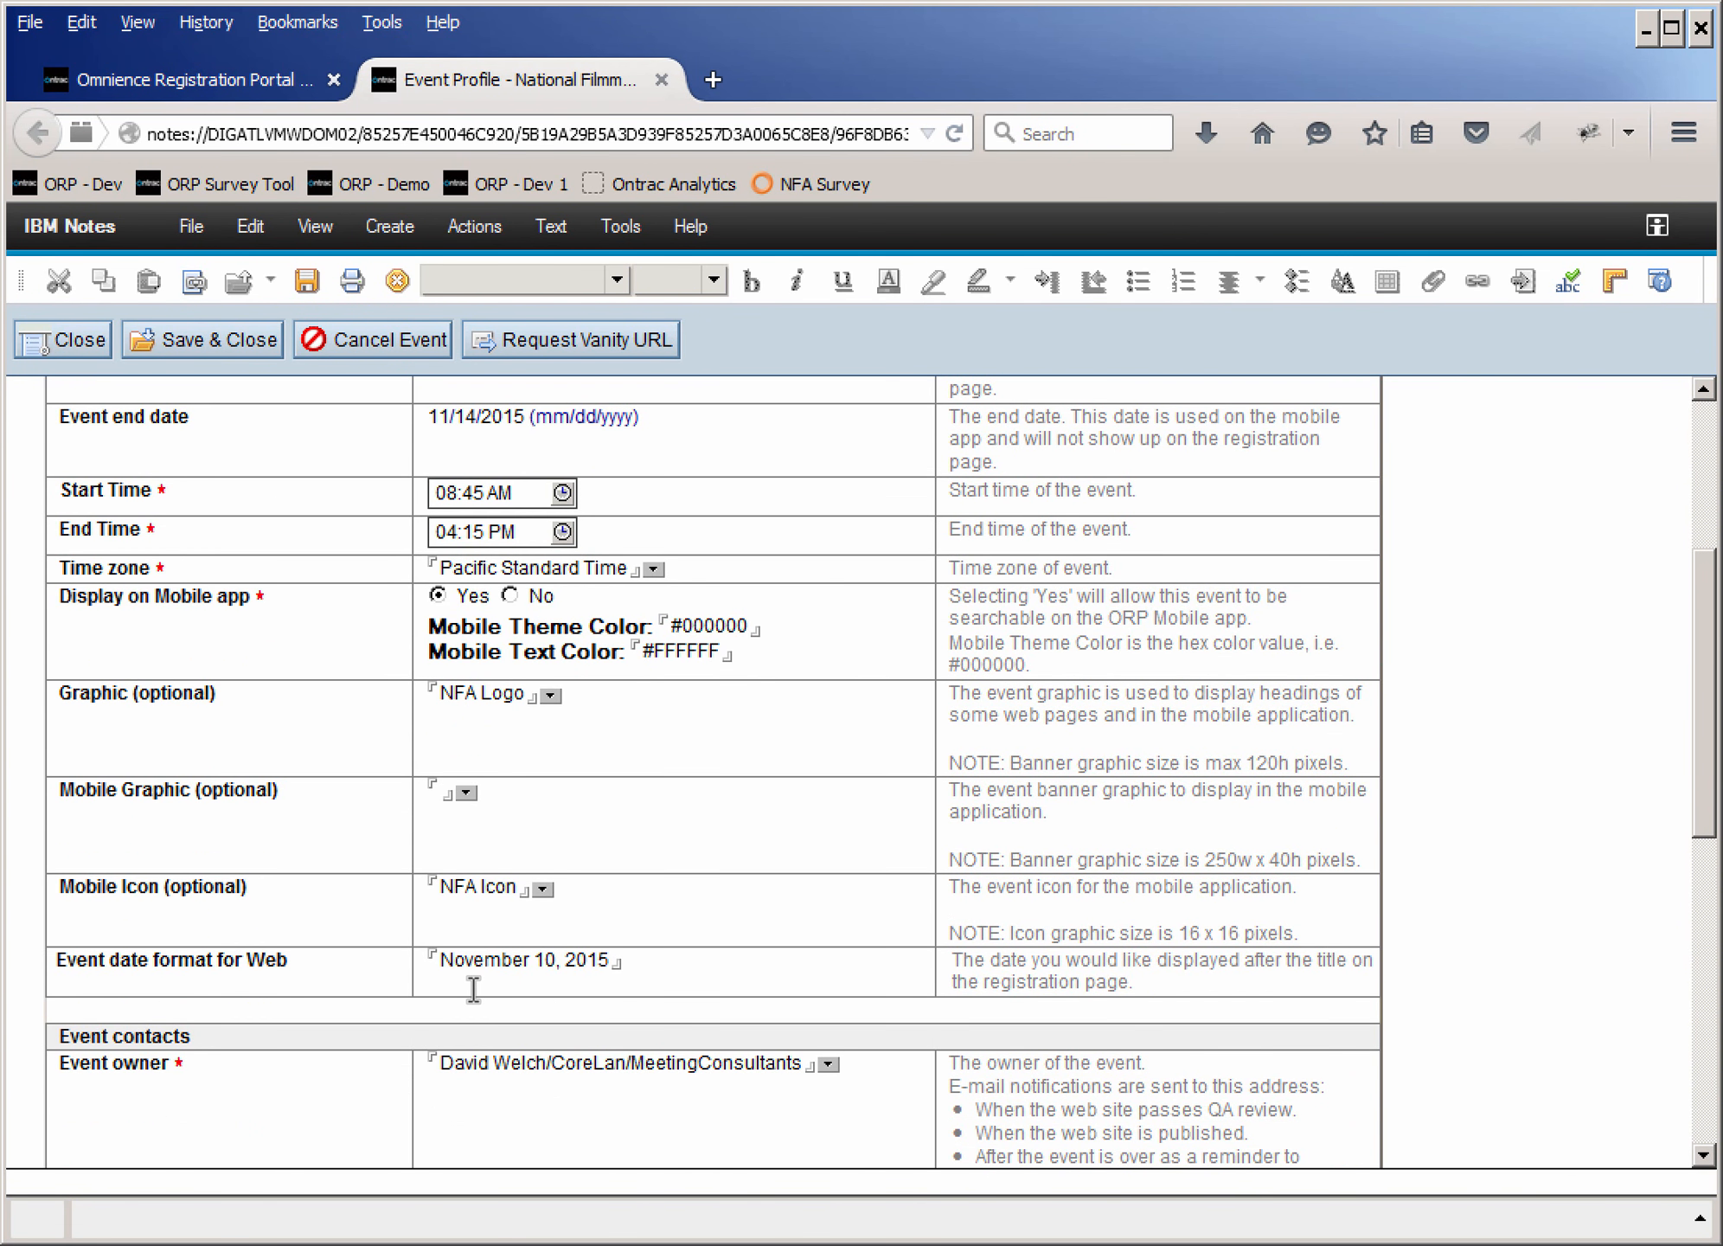
pyautogui.scroll(-1, 473, 989)
# - Review the event contacts, topic keywords and venue information, highlighting the venue's latitude and longitude values
pyautogui.scroll(-7, 473, 989)
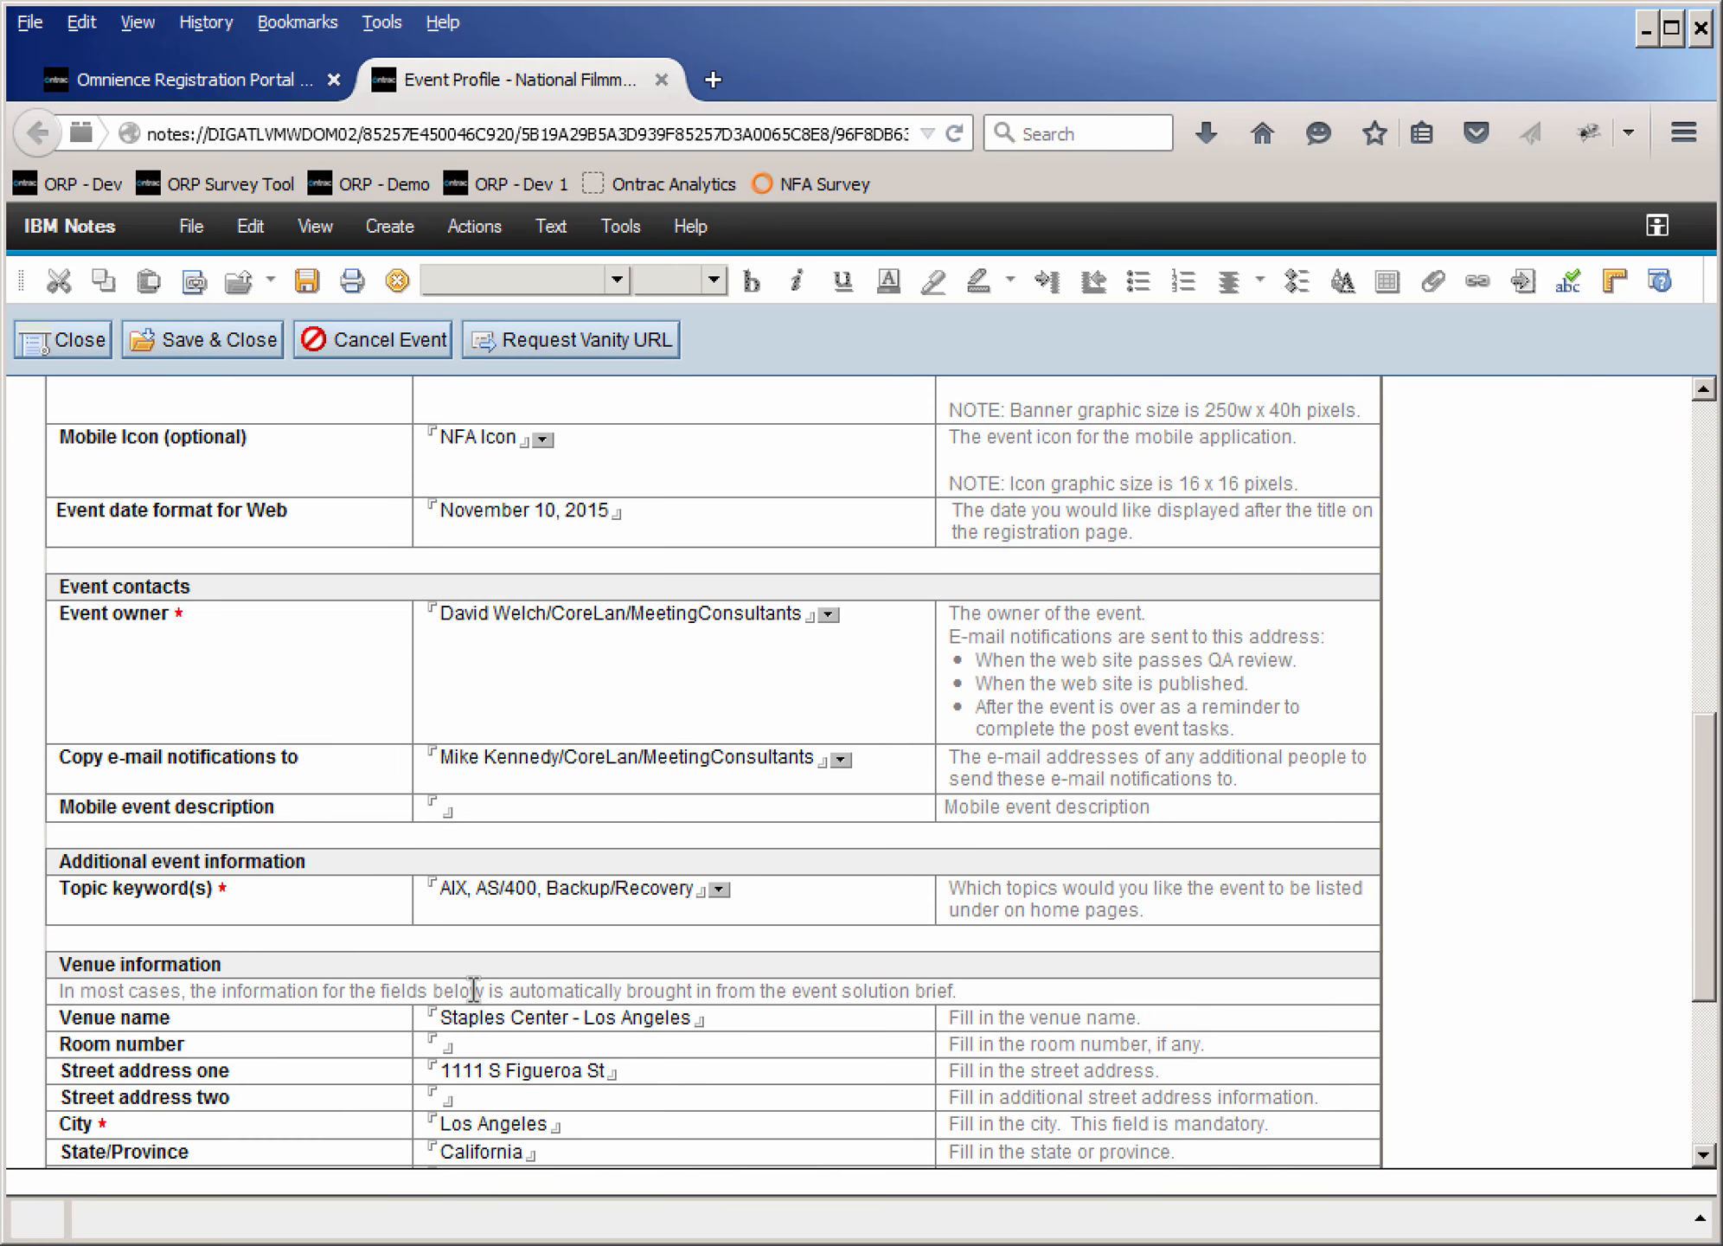
pyautogui.scroll(-3, 473, 988)
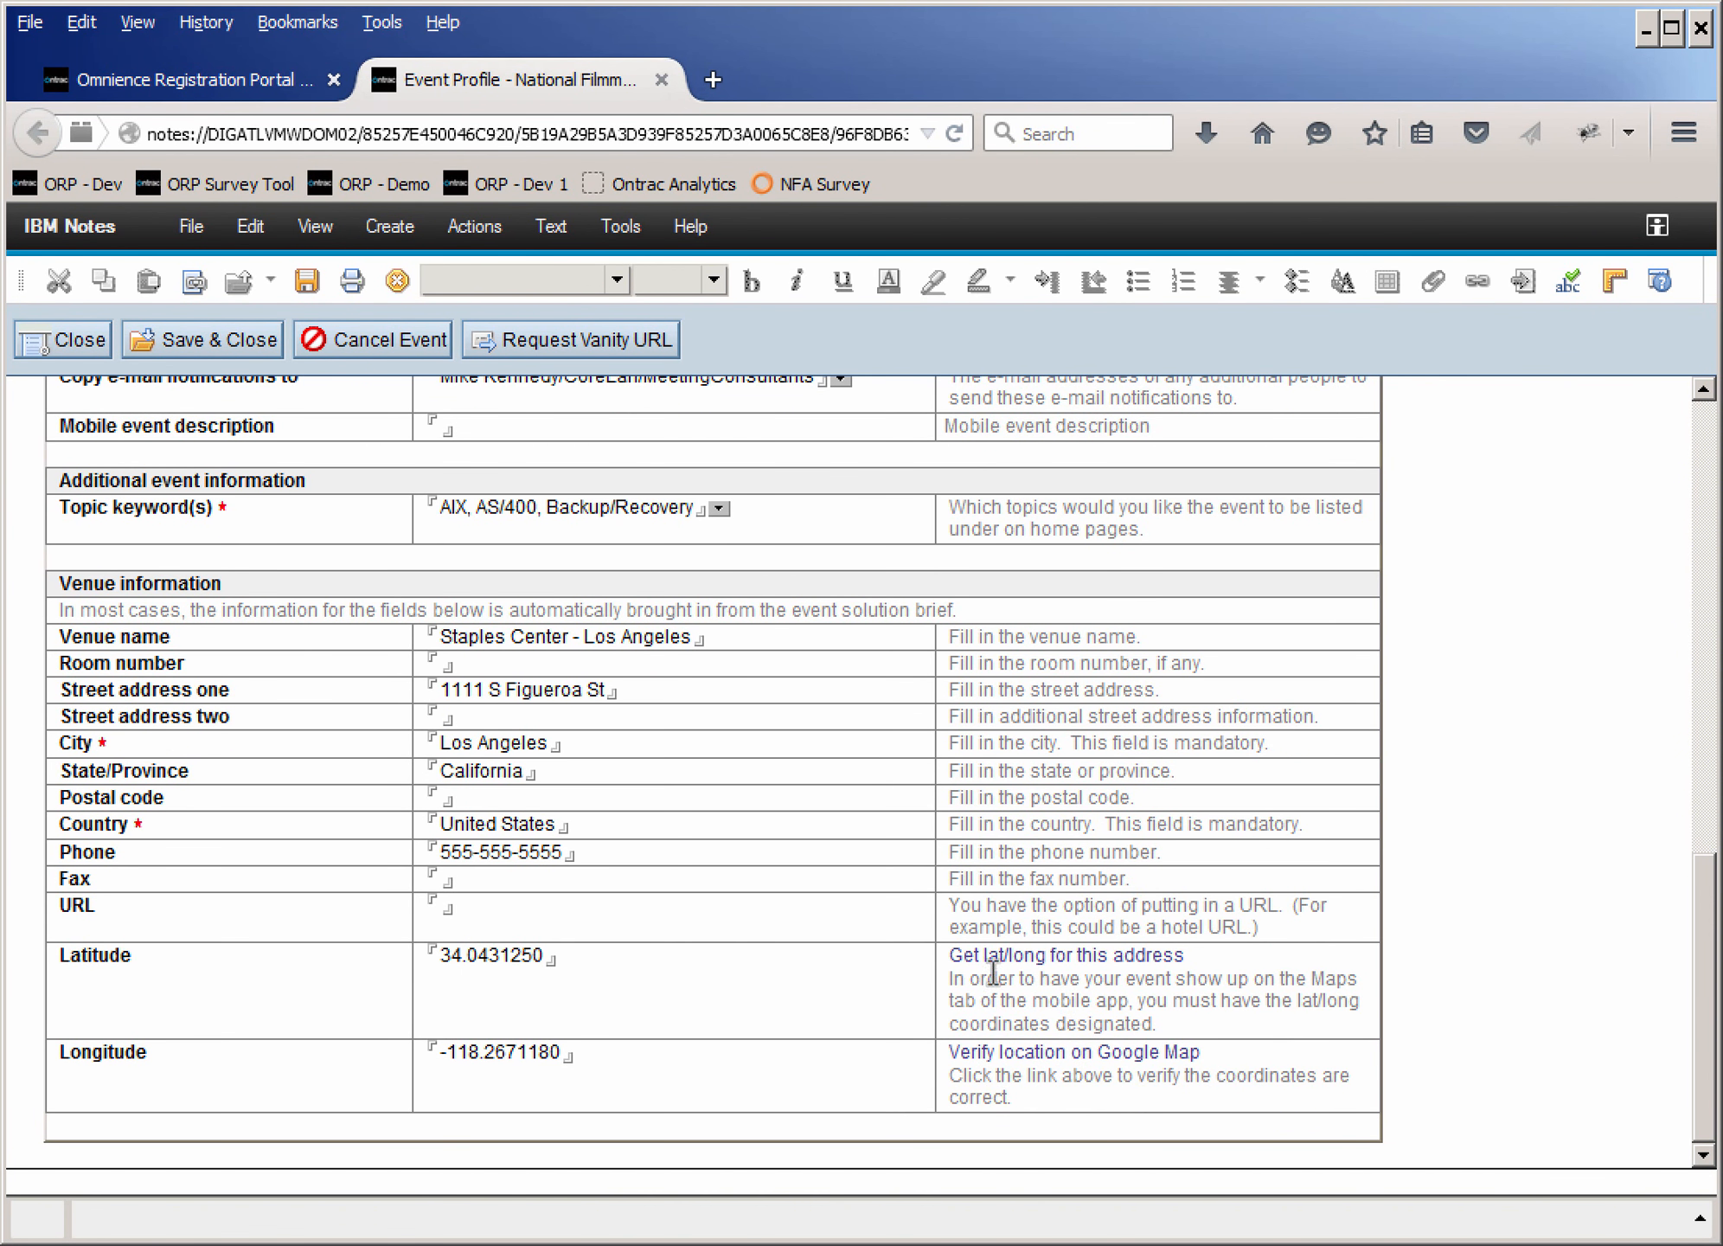
pyautogui.moveTo(431, 954); pyautogui.dragTo(650, 958)
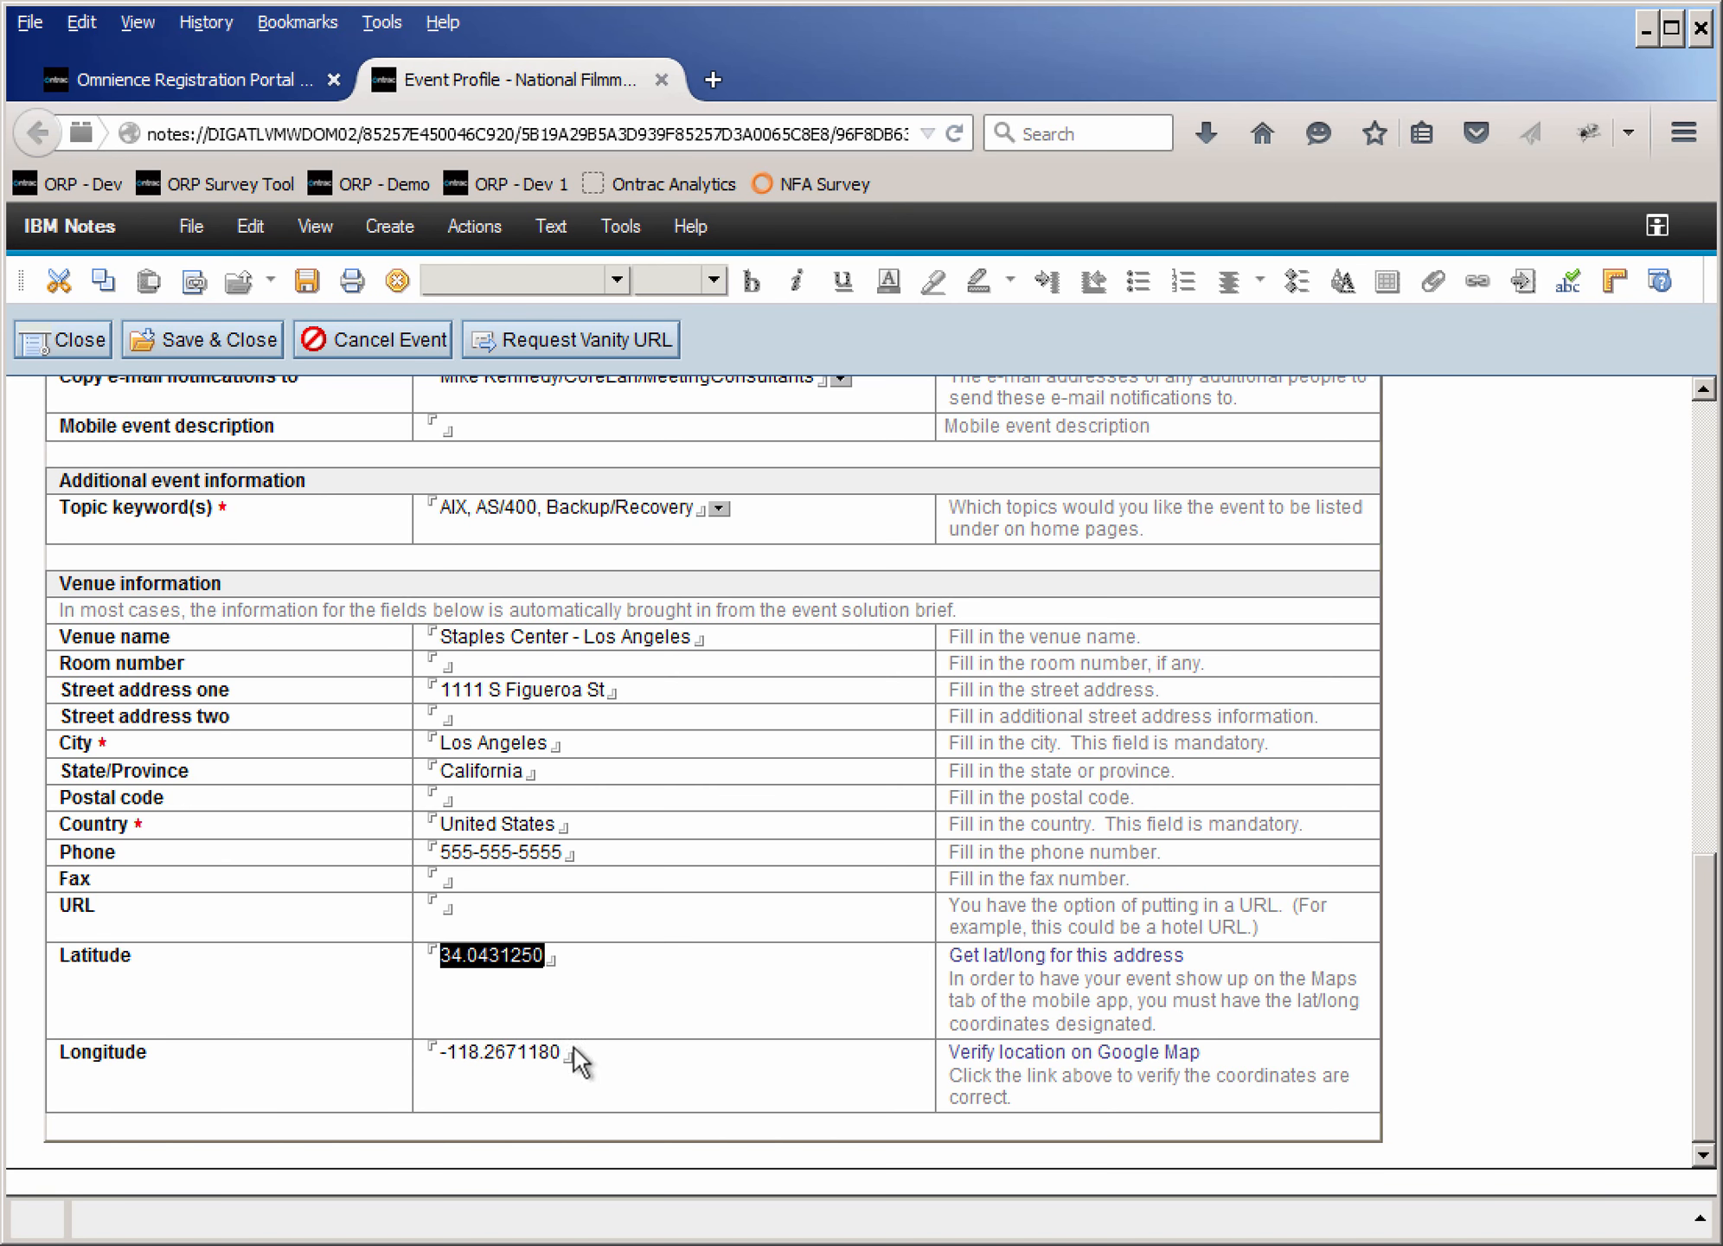
pyautogui.click(471, 1051)
pyautogui.doubleClick(472, 1051)
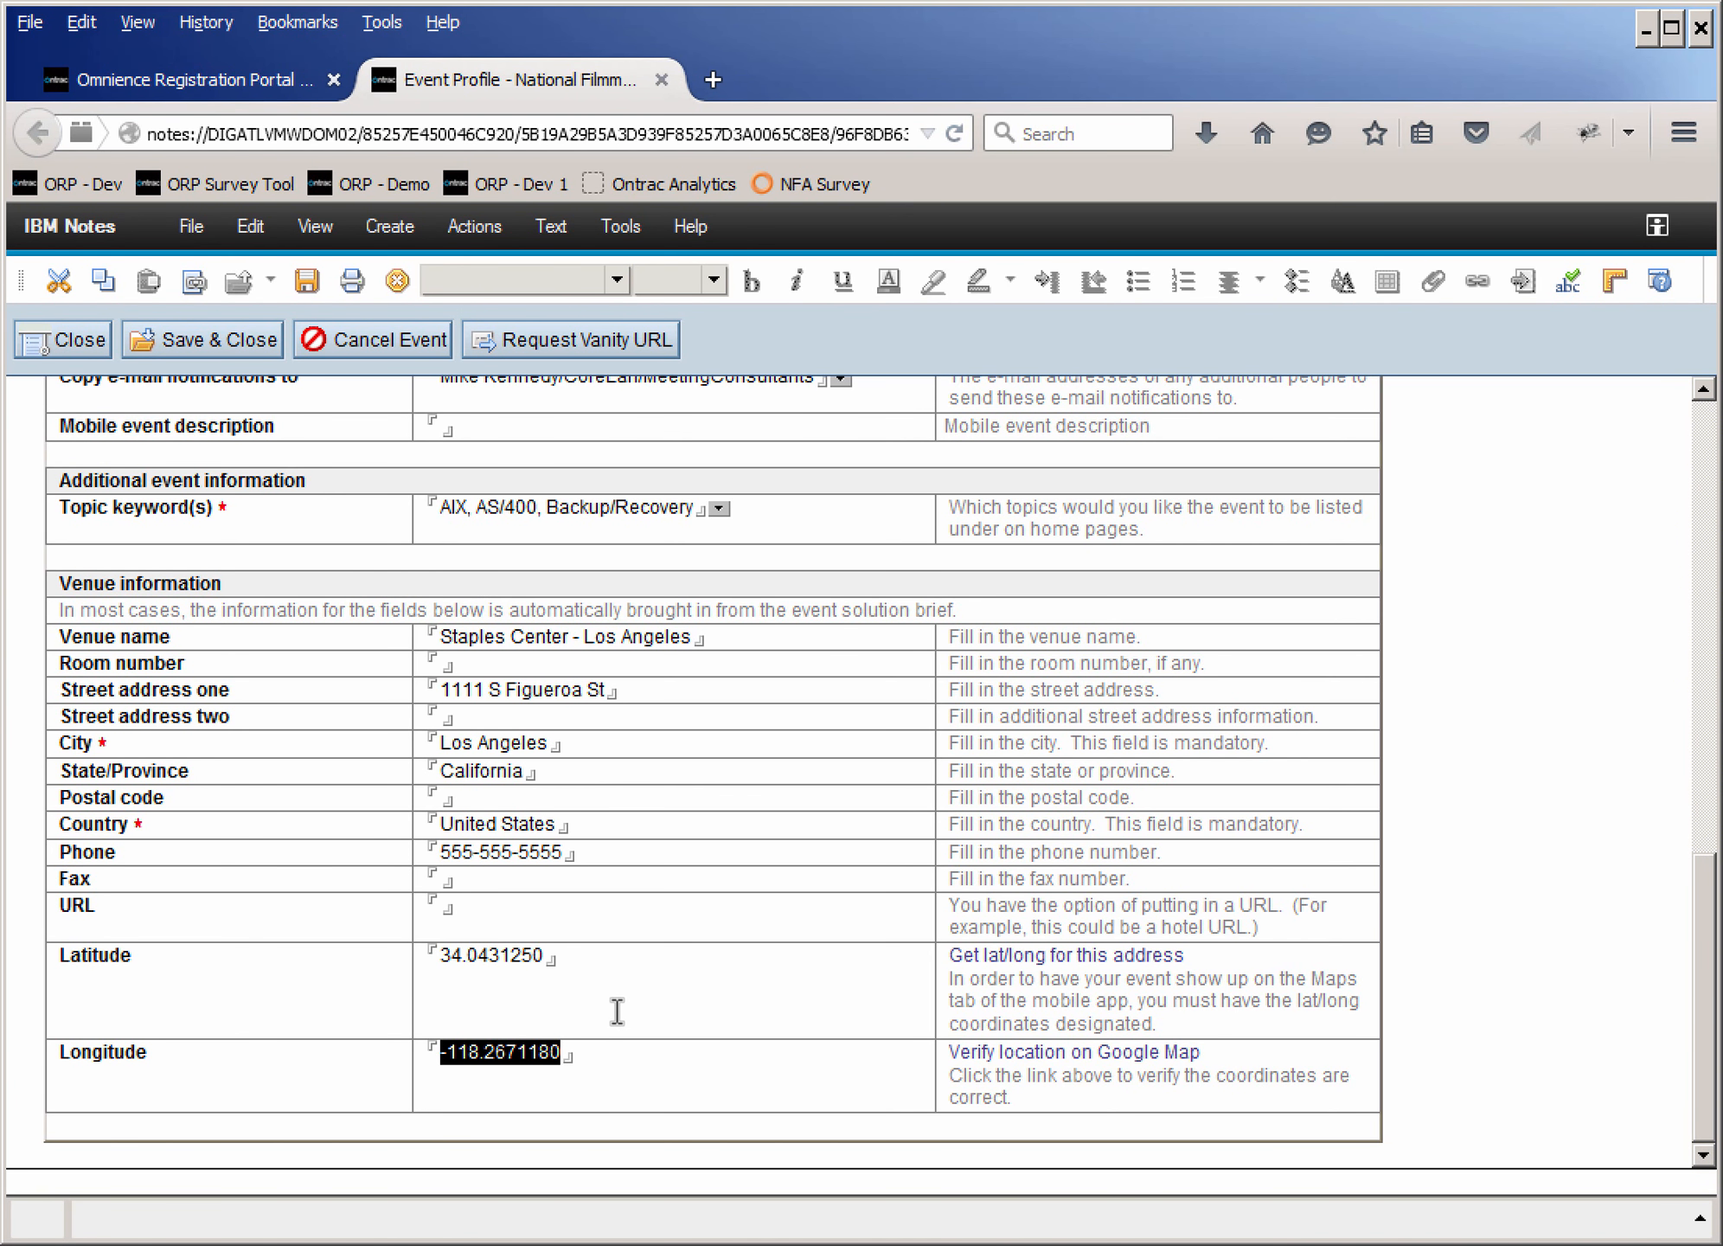
# - Examine the event's configuration setup, covering languages, landing page, nominations, meeting requests, event areas, start page, contact details, site availability and social integration
pyautogui.scroll(15, 617, 1011)
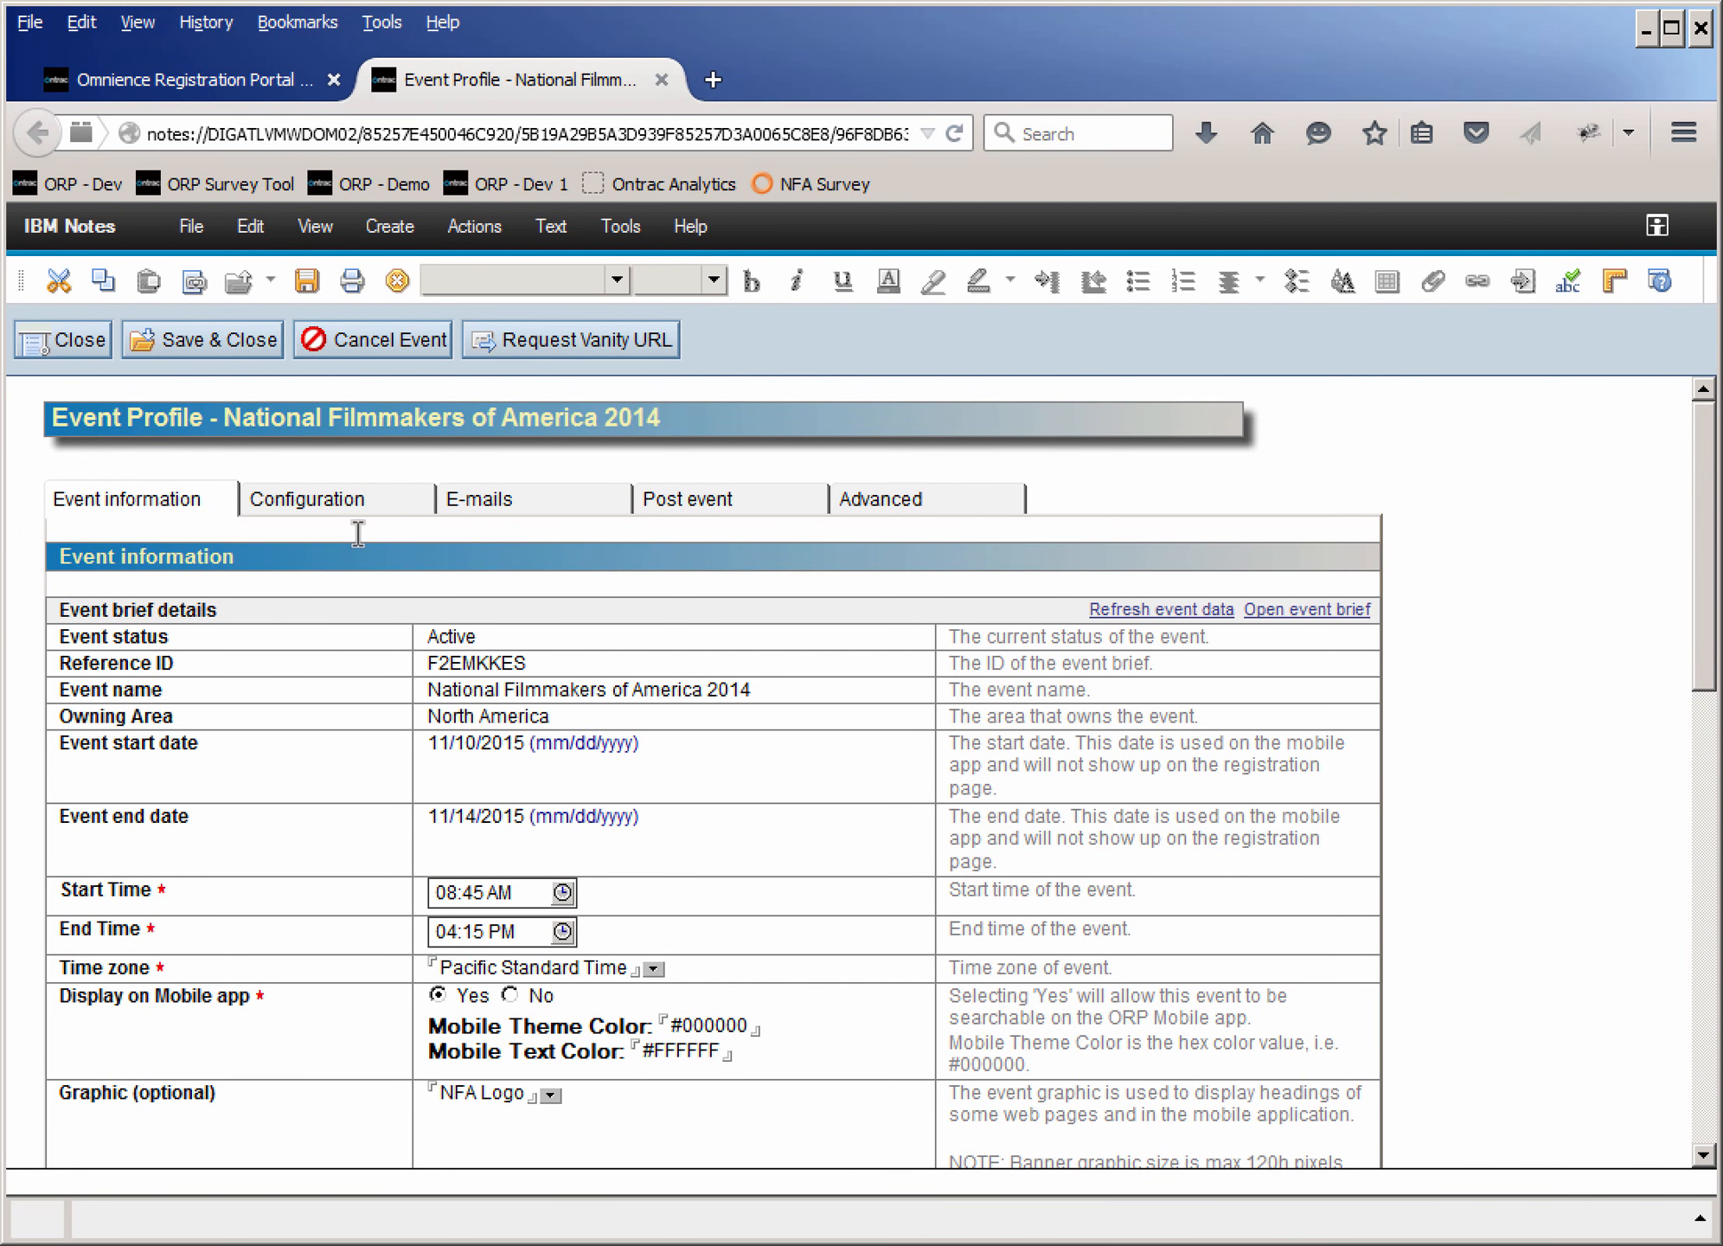
pyautogui.click(352, 512)
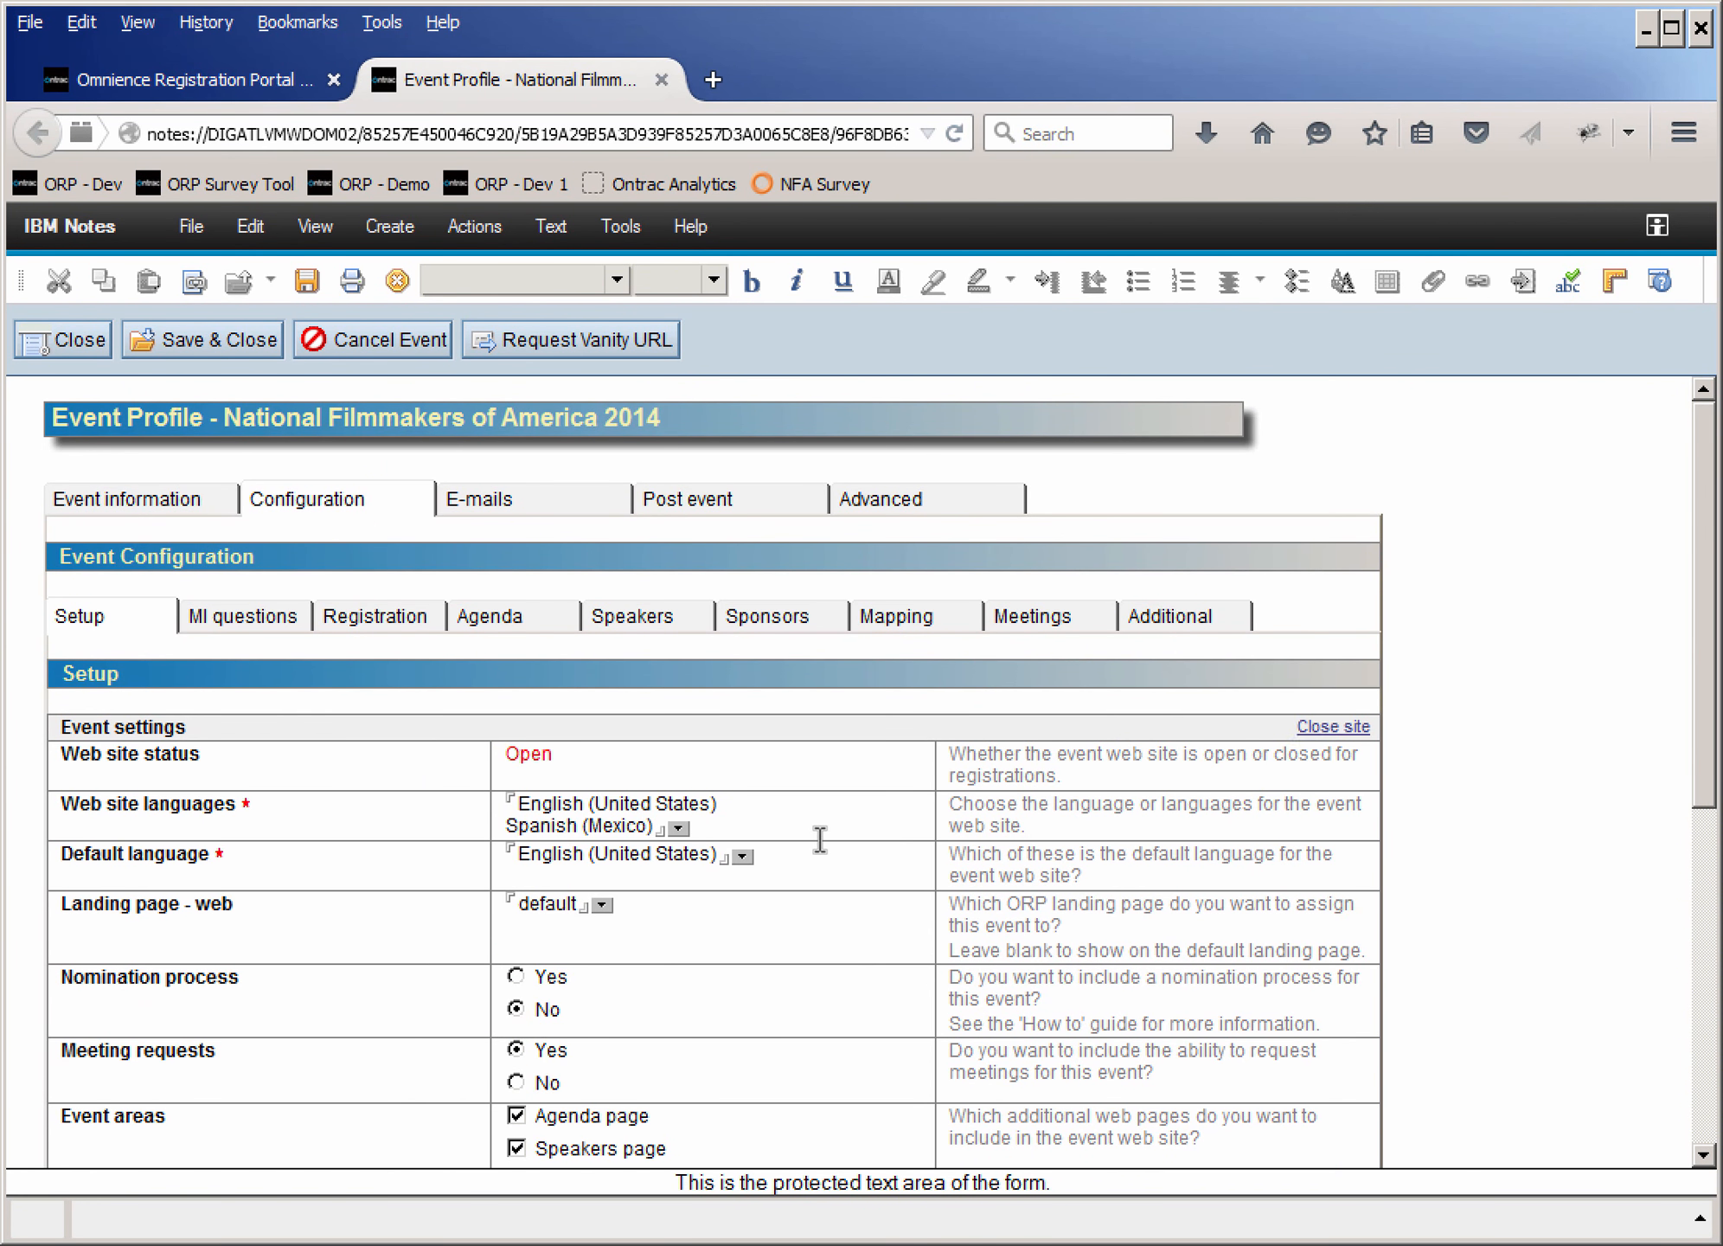
pyautogui.scroll(-1, 820, 839)
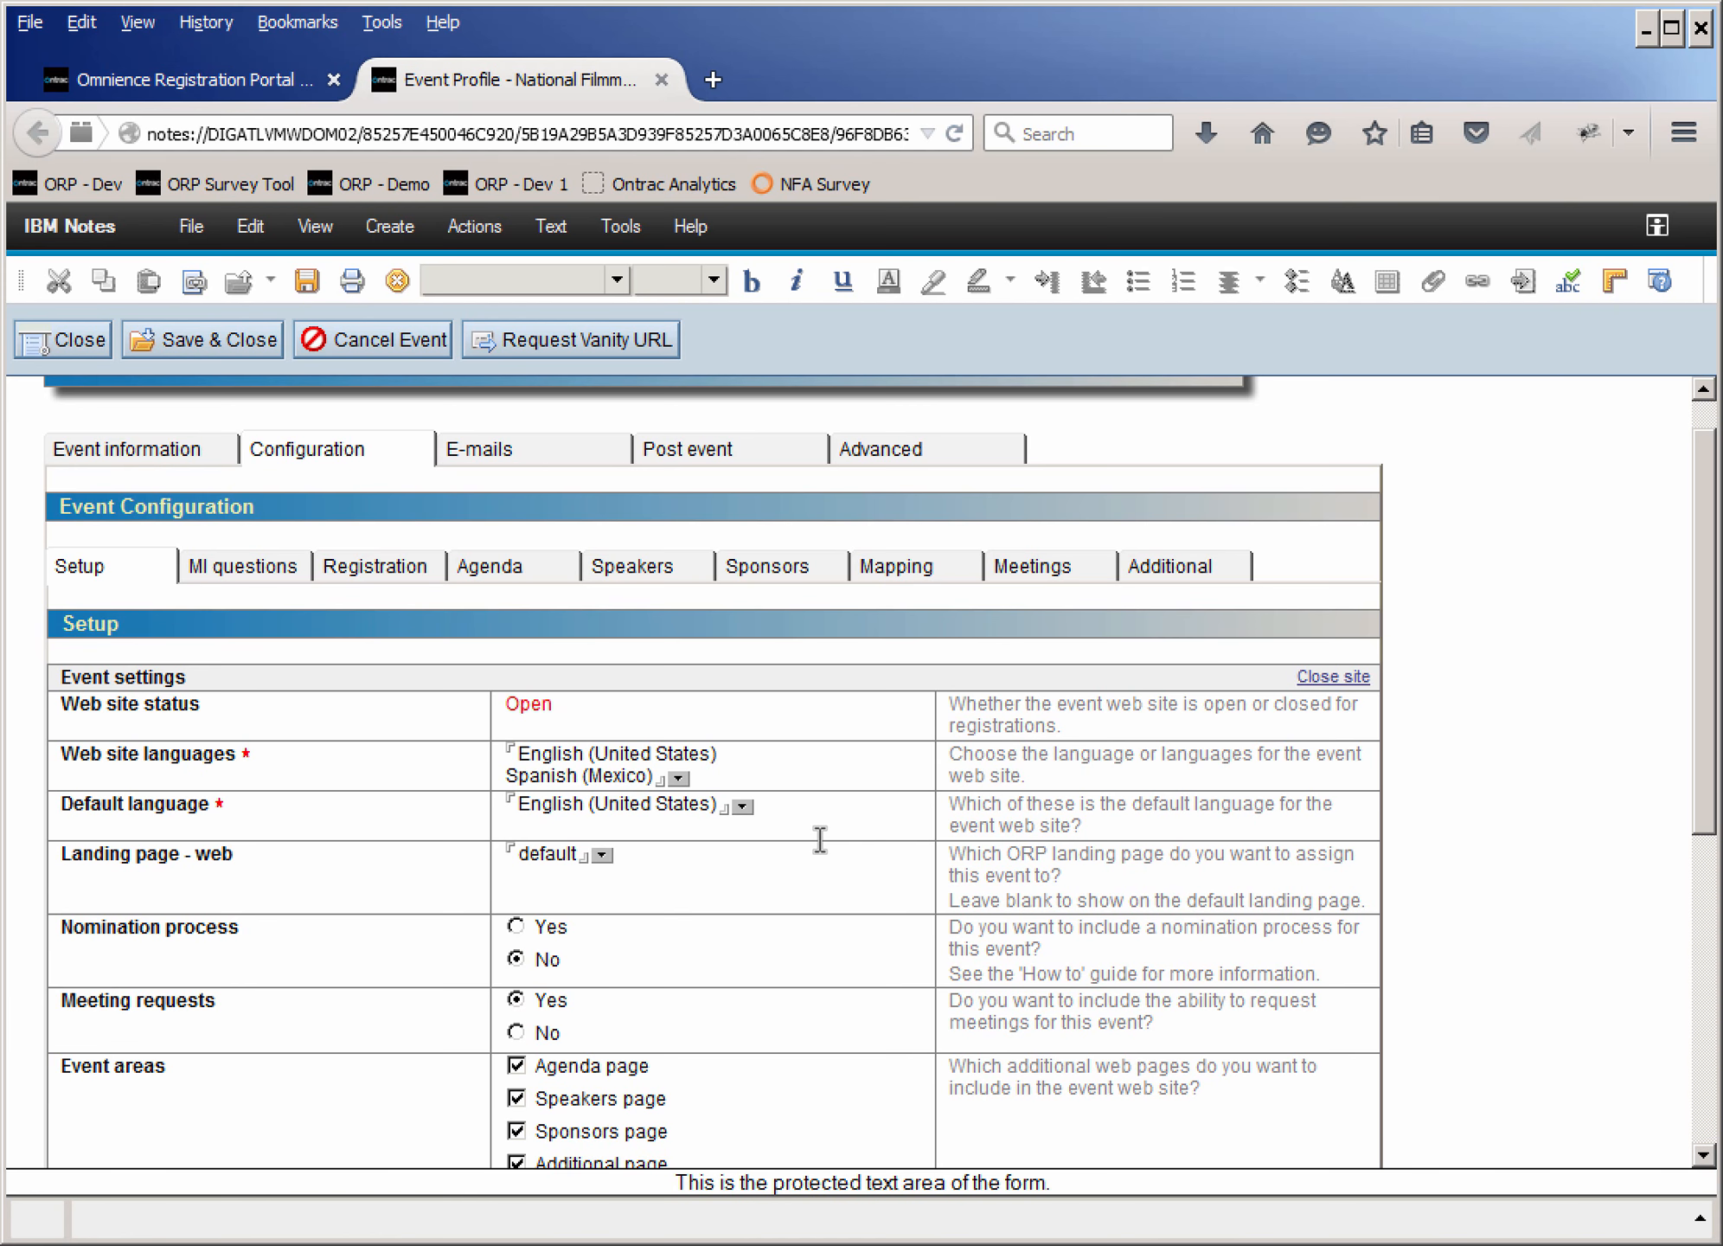
pyautogui.scroll(-1, 820, 839)
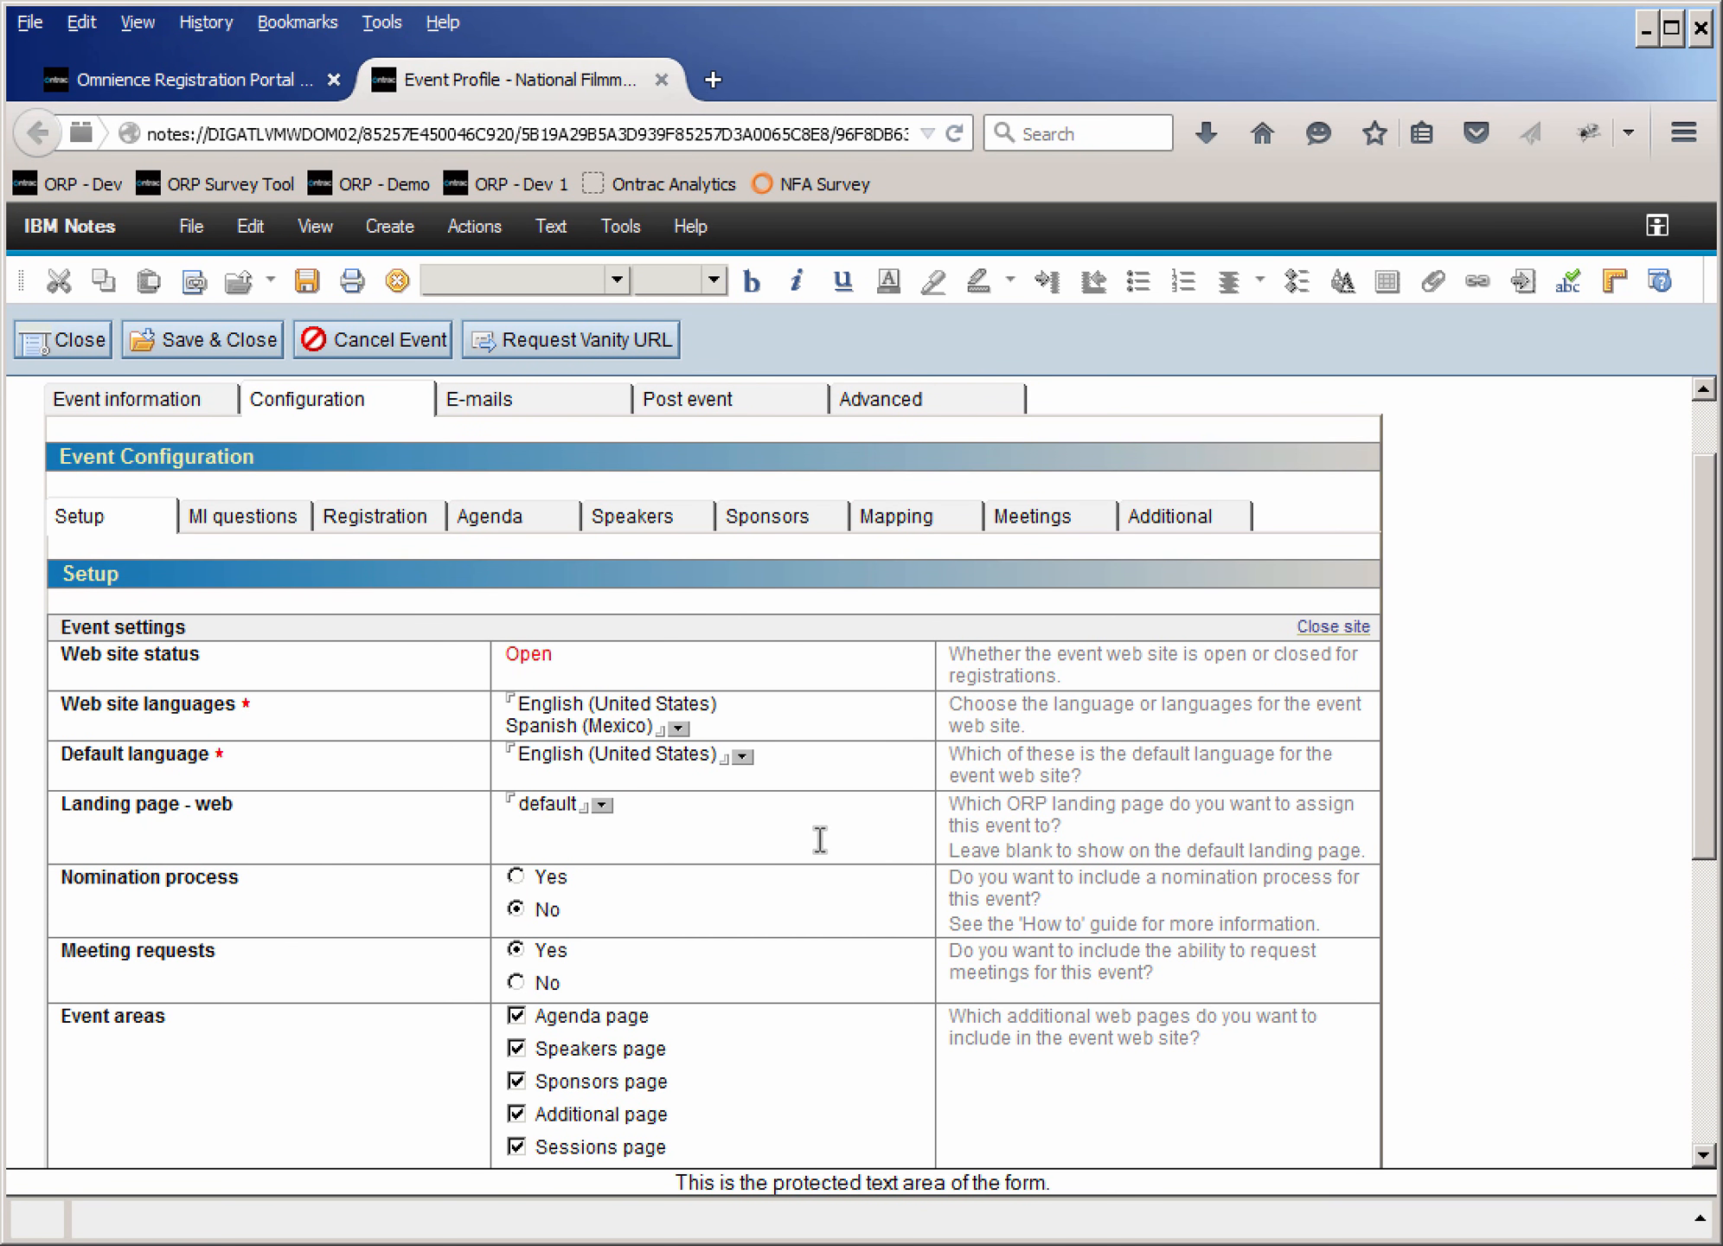
pyautogui.scroll(-1, 820, 839)
pyautogui.scroll(-1, 820, 840)
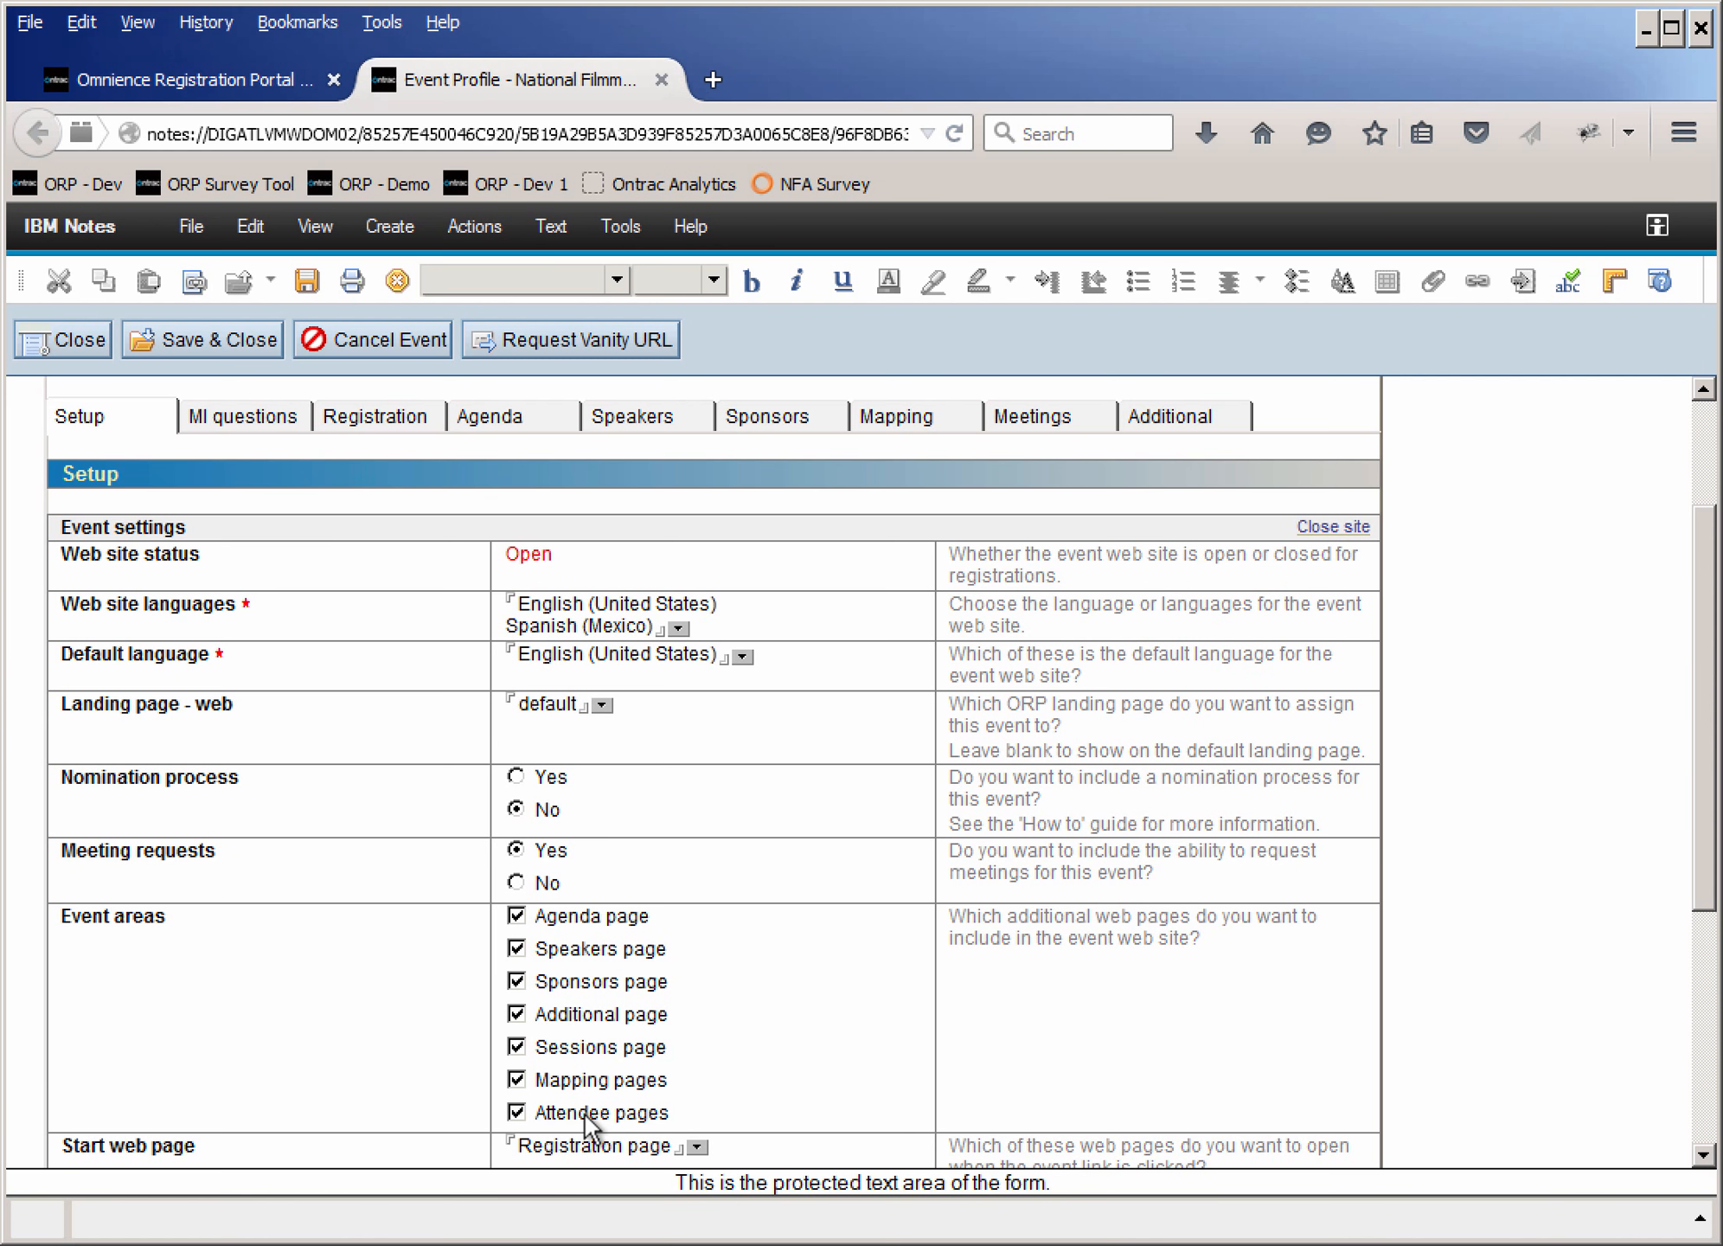
pyautogui.scroll(1, 591, 1125)
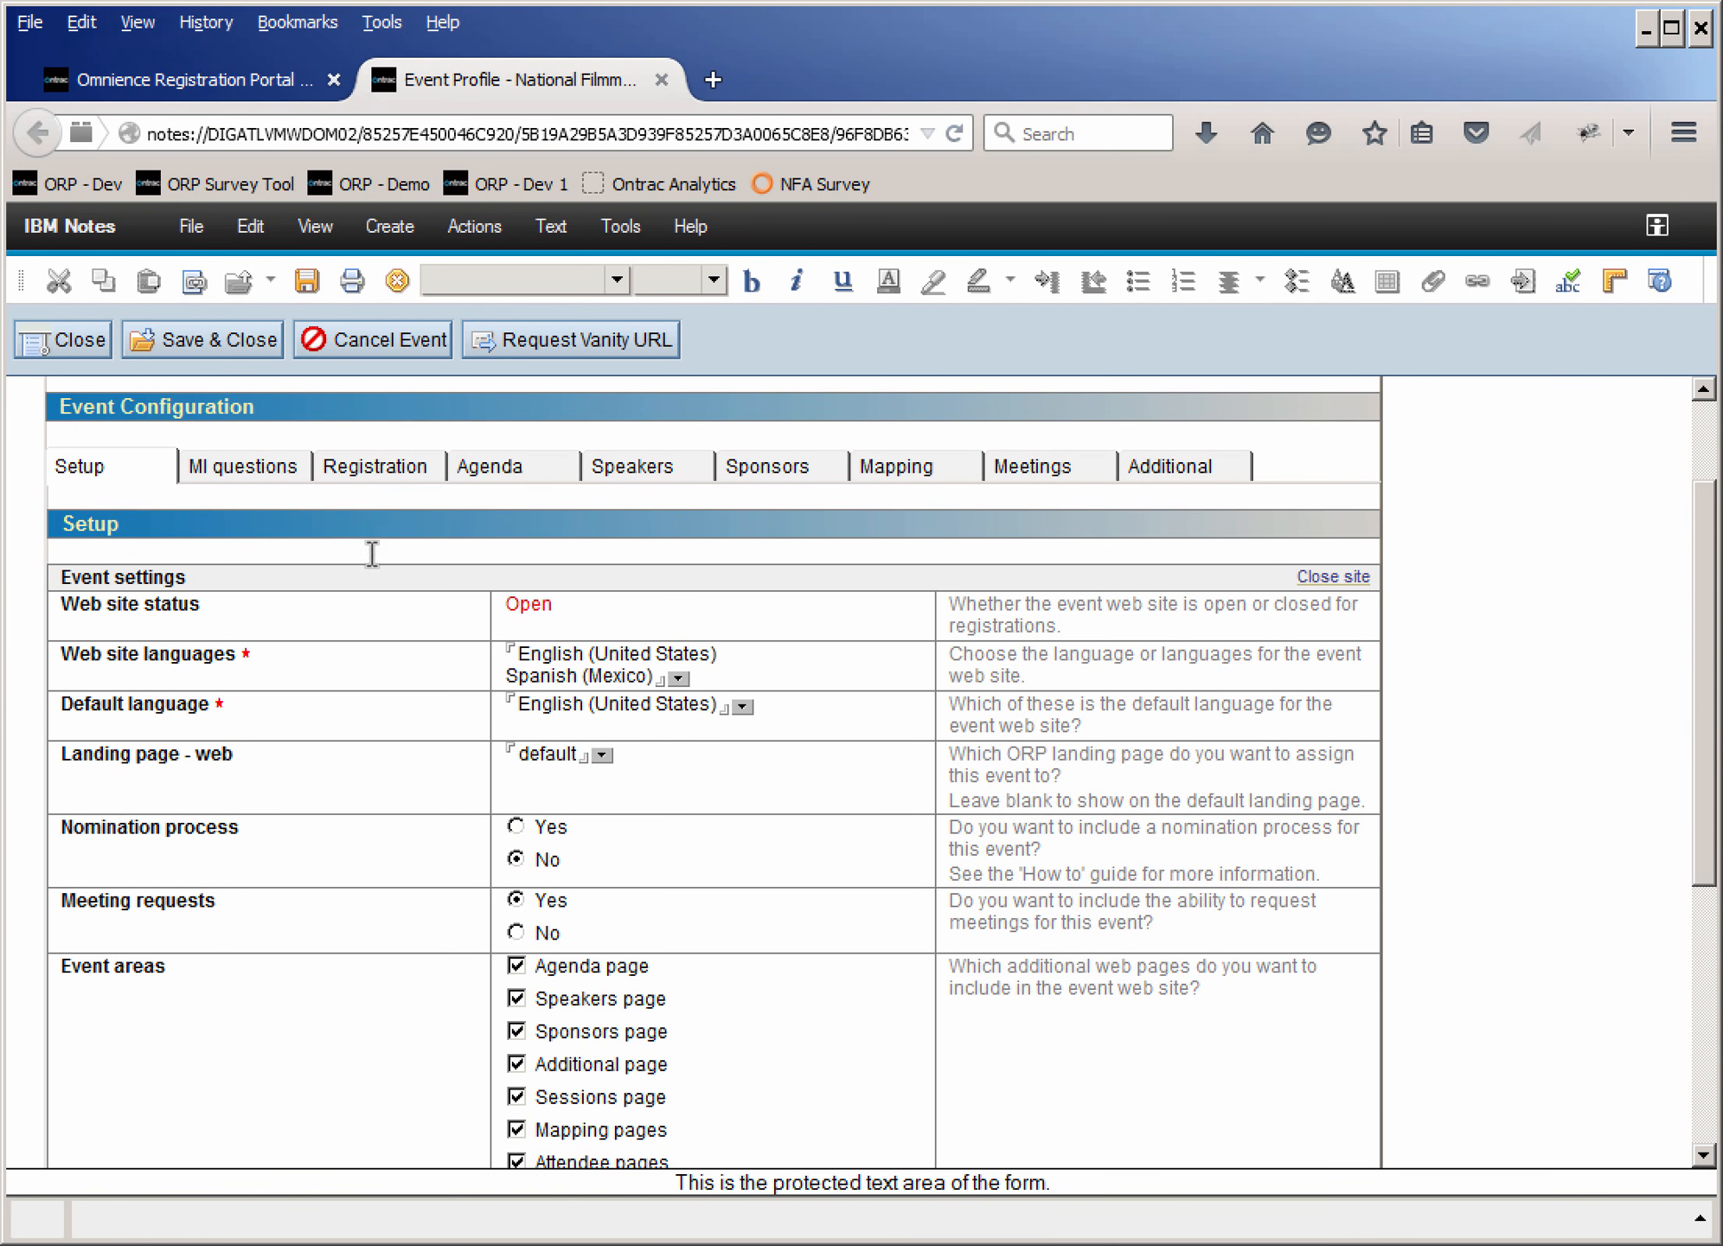
pyautogui.scroll(-8, 577, 895)
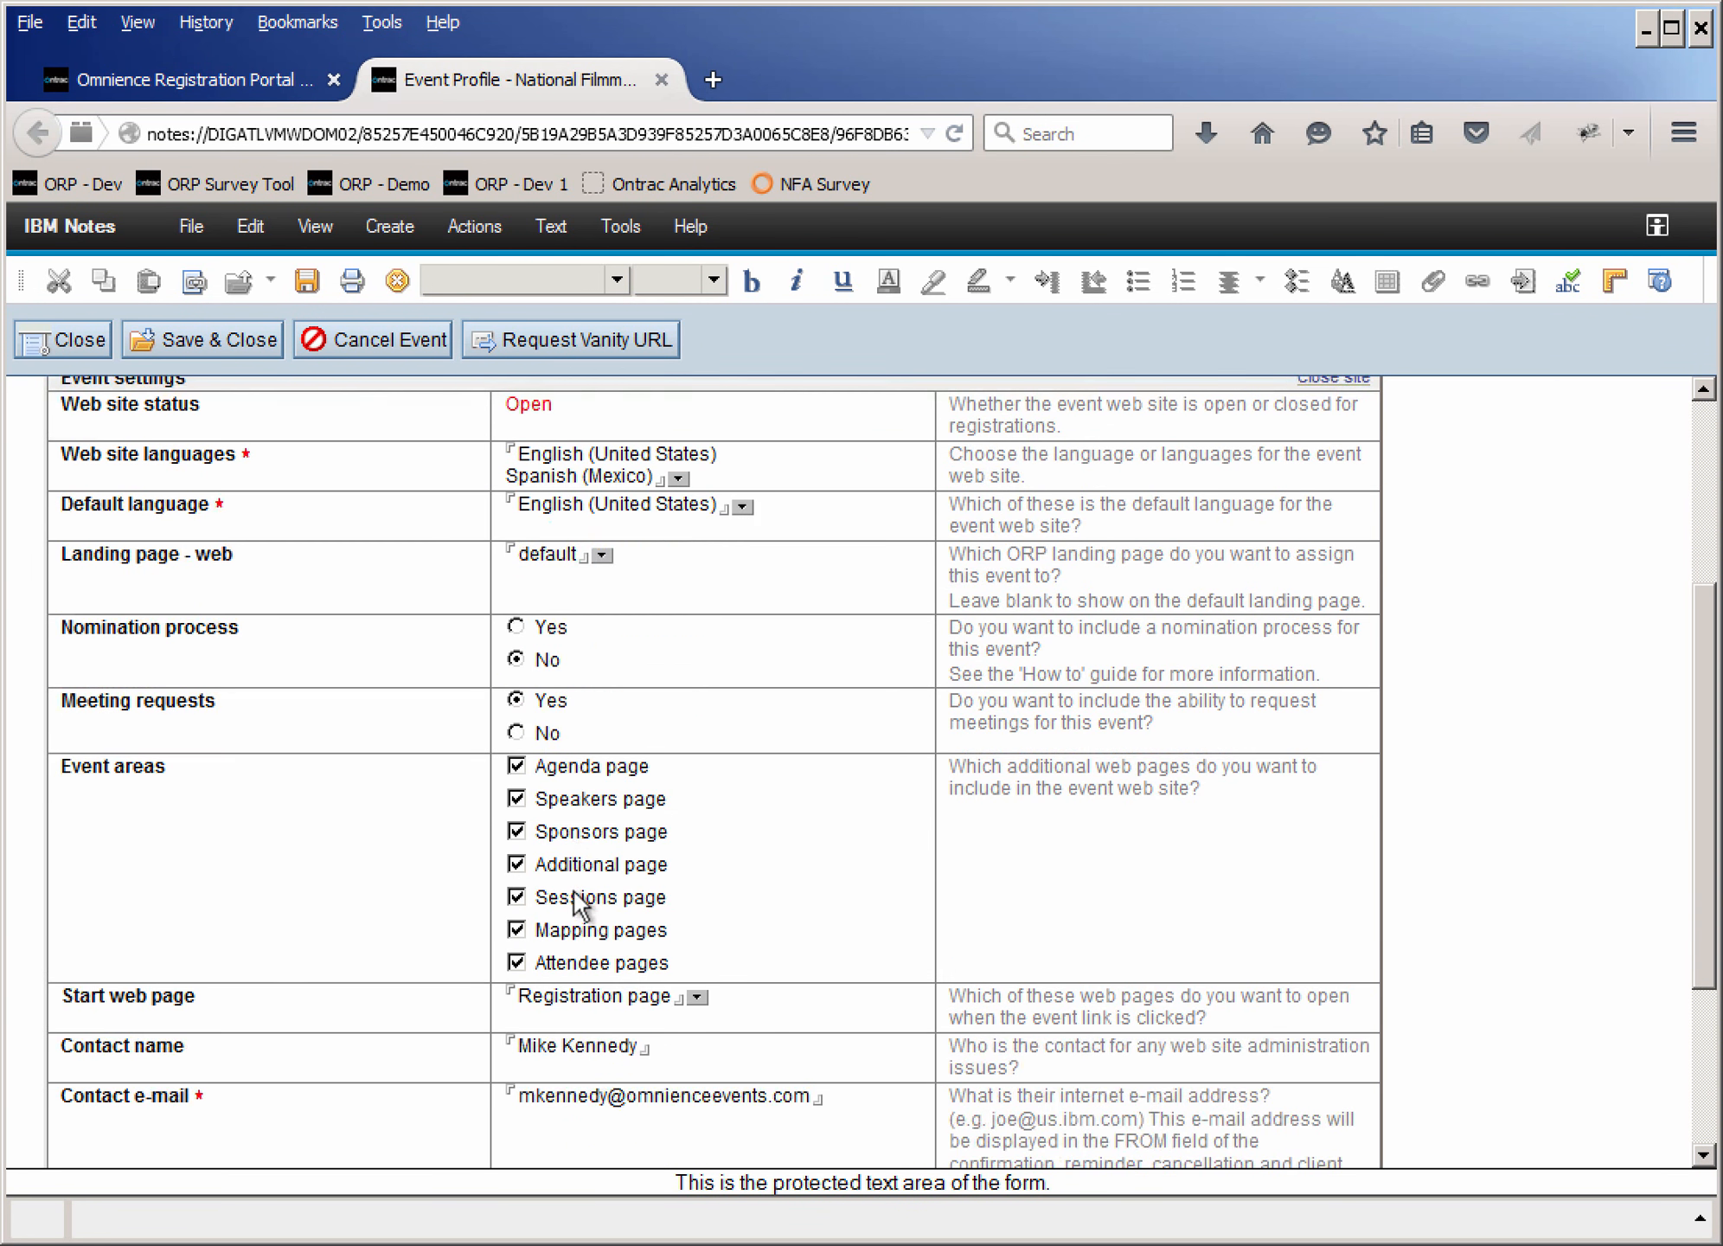
pyautogui.scroll(-2, 577, 893)
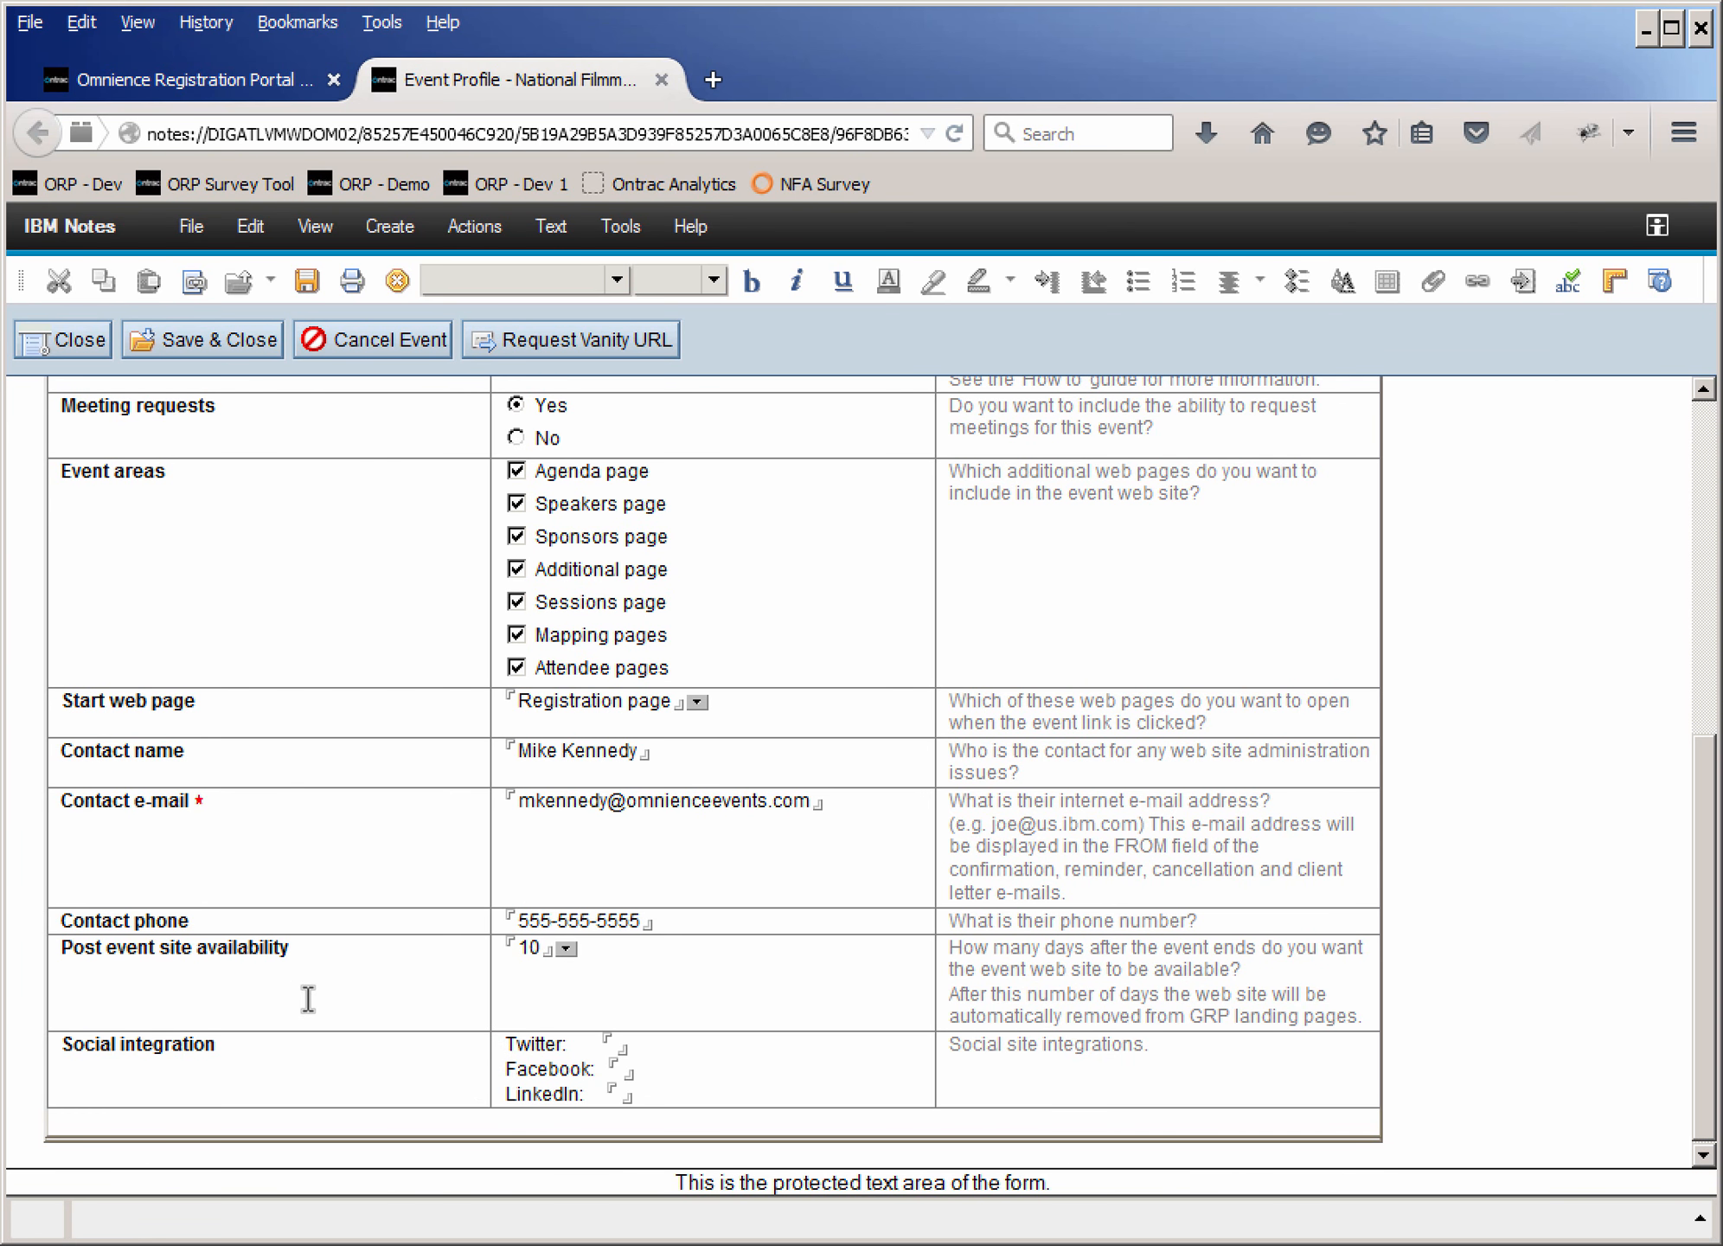
# - Review the marketing intelligence questions, checking the available standard question sets and the include option for each question
pyautogui.scroll(5, 308, 999)
pyautogui.click(270, 618)
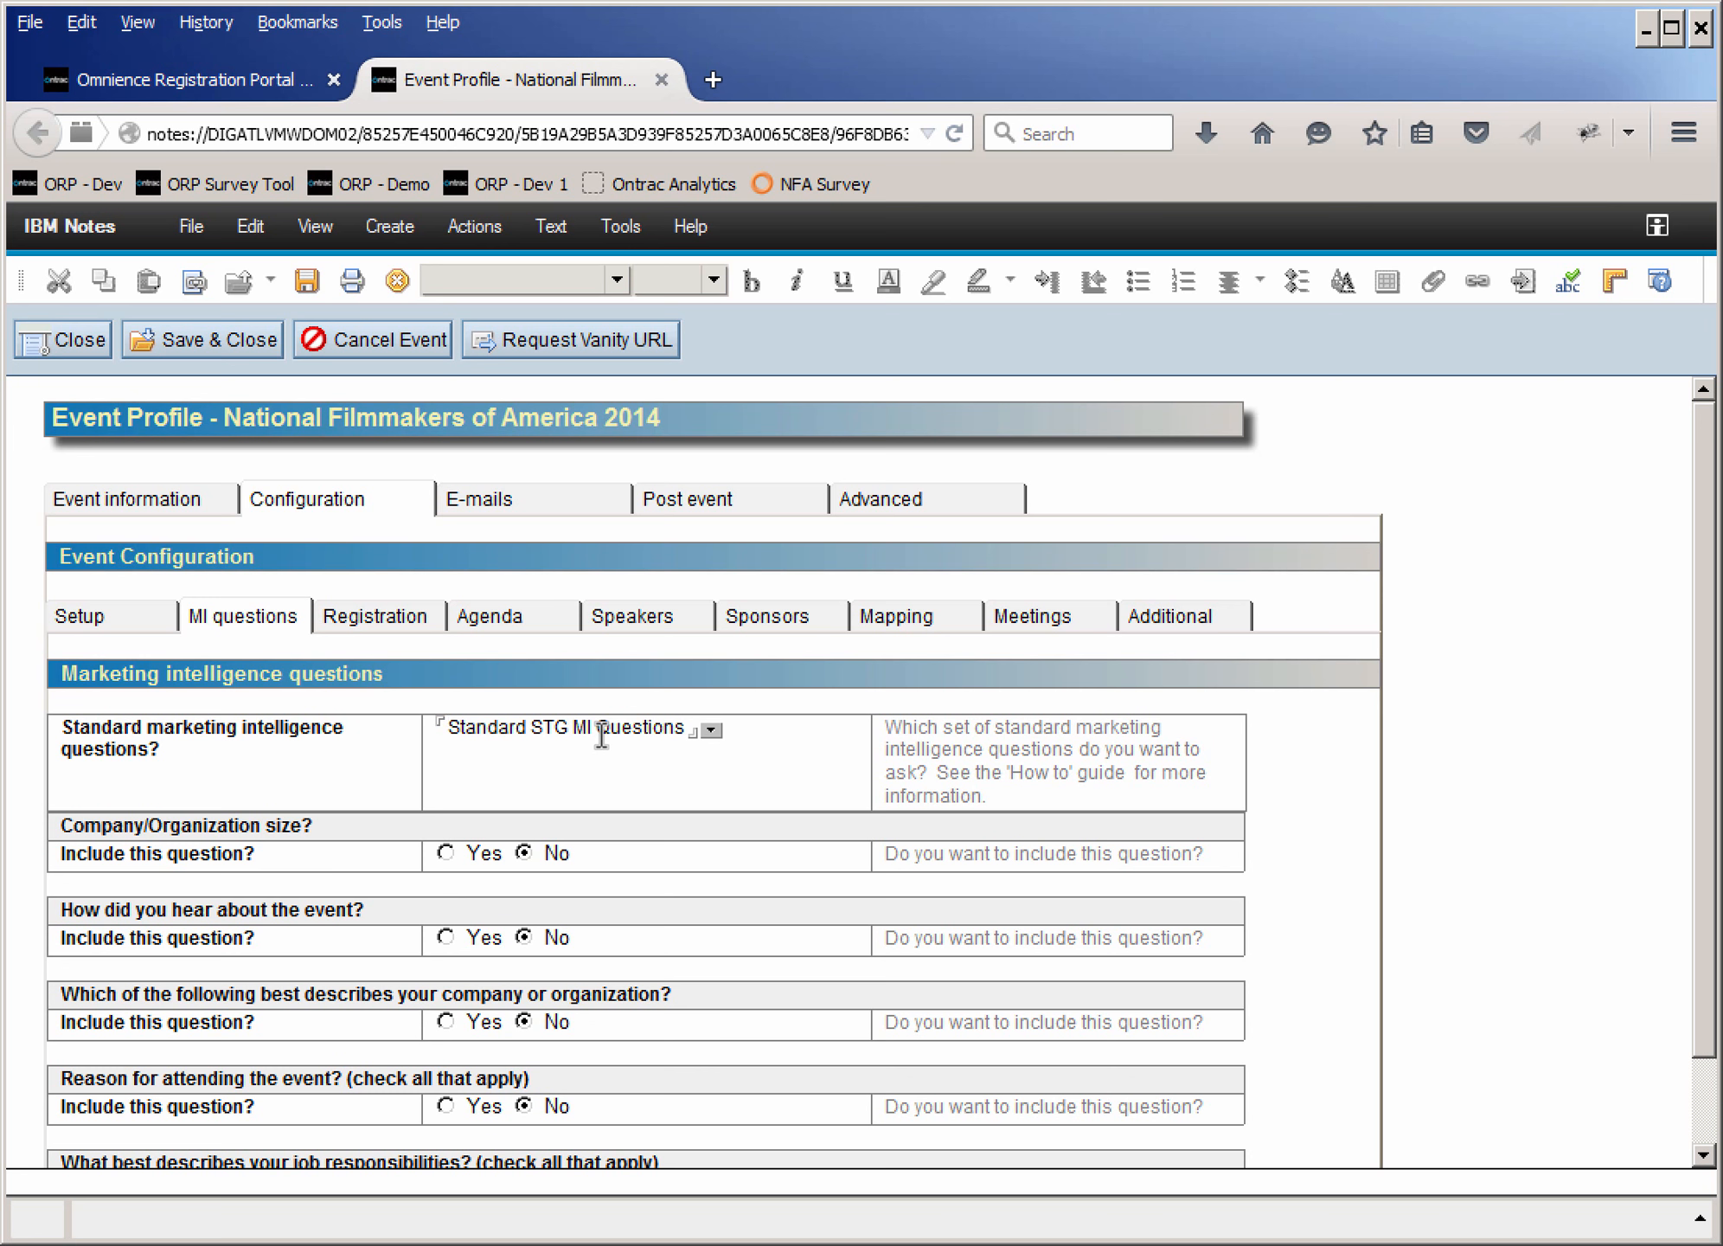
pyautogui.click(706, 731)
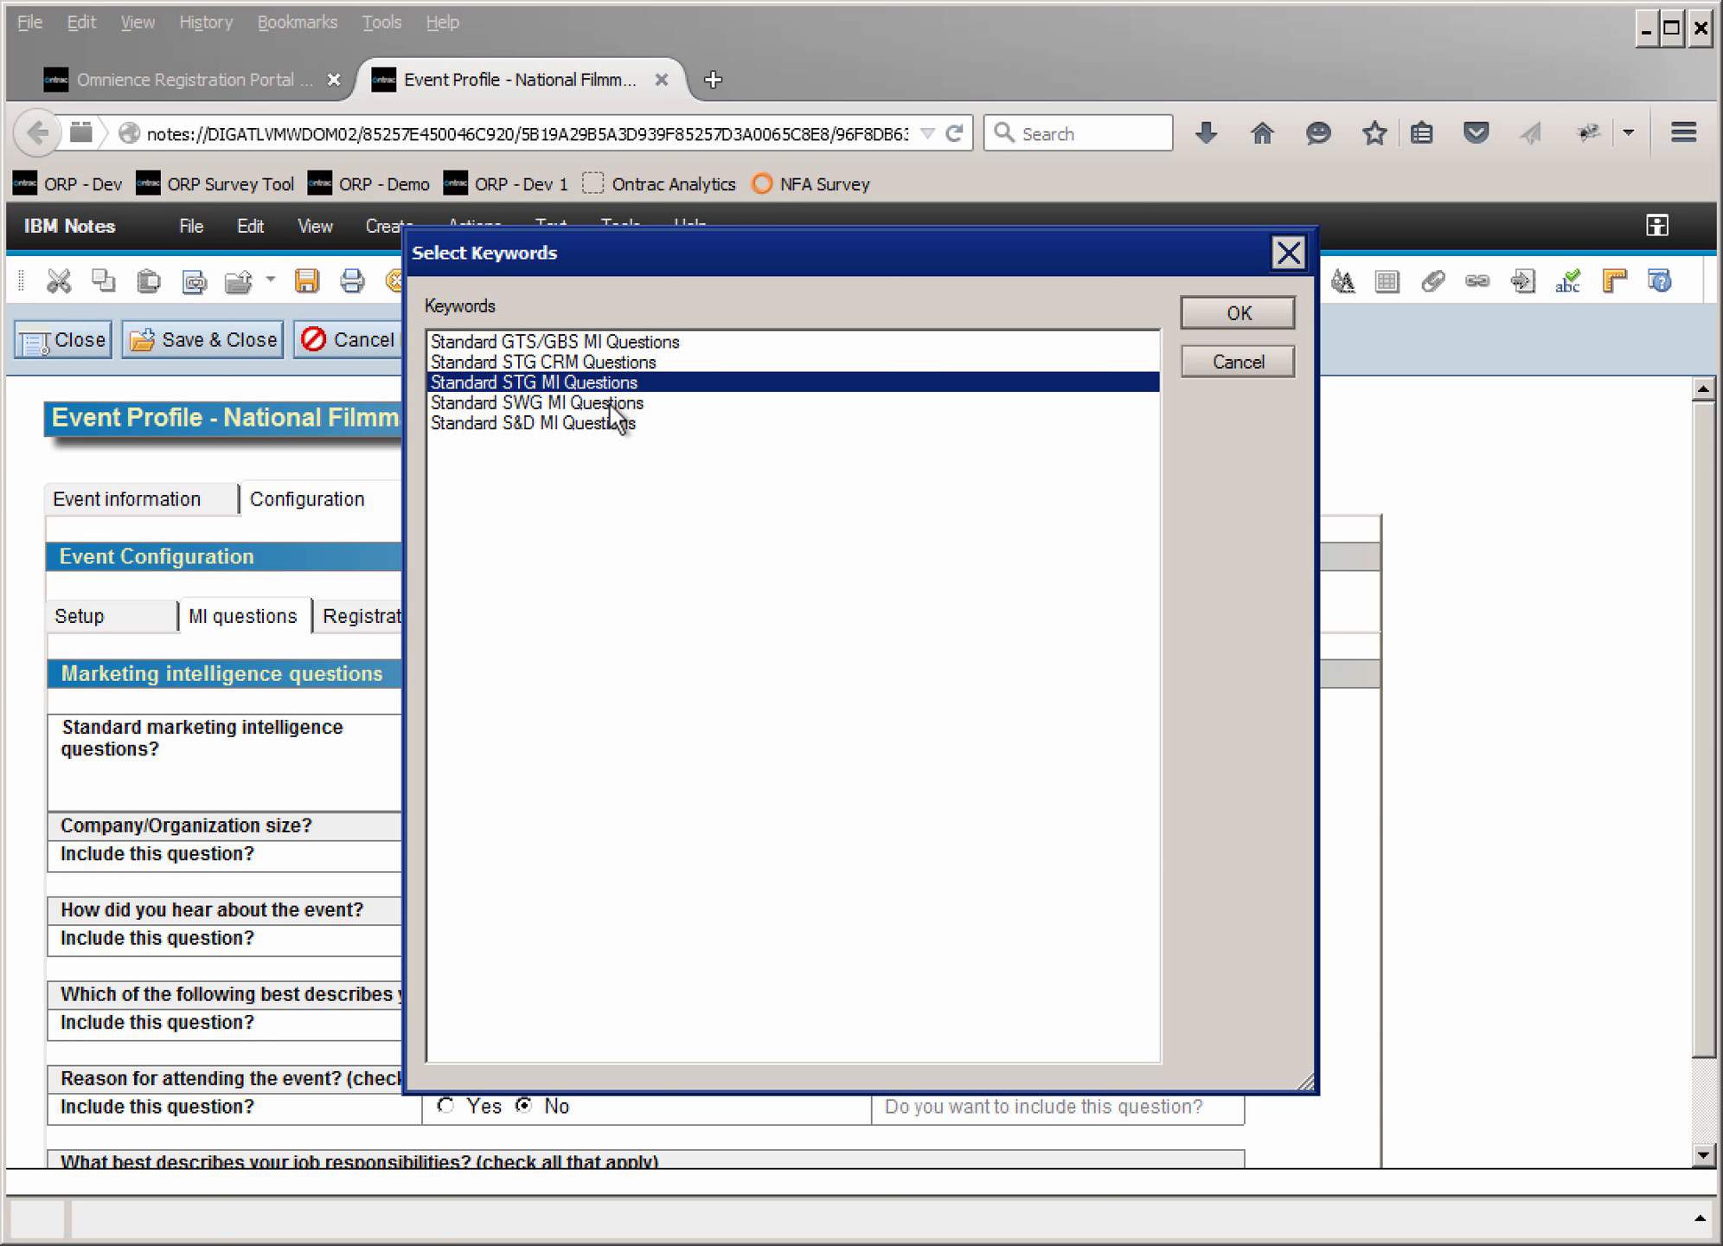
pyautogui.click(1200, 355)
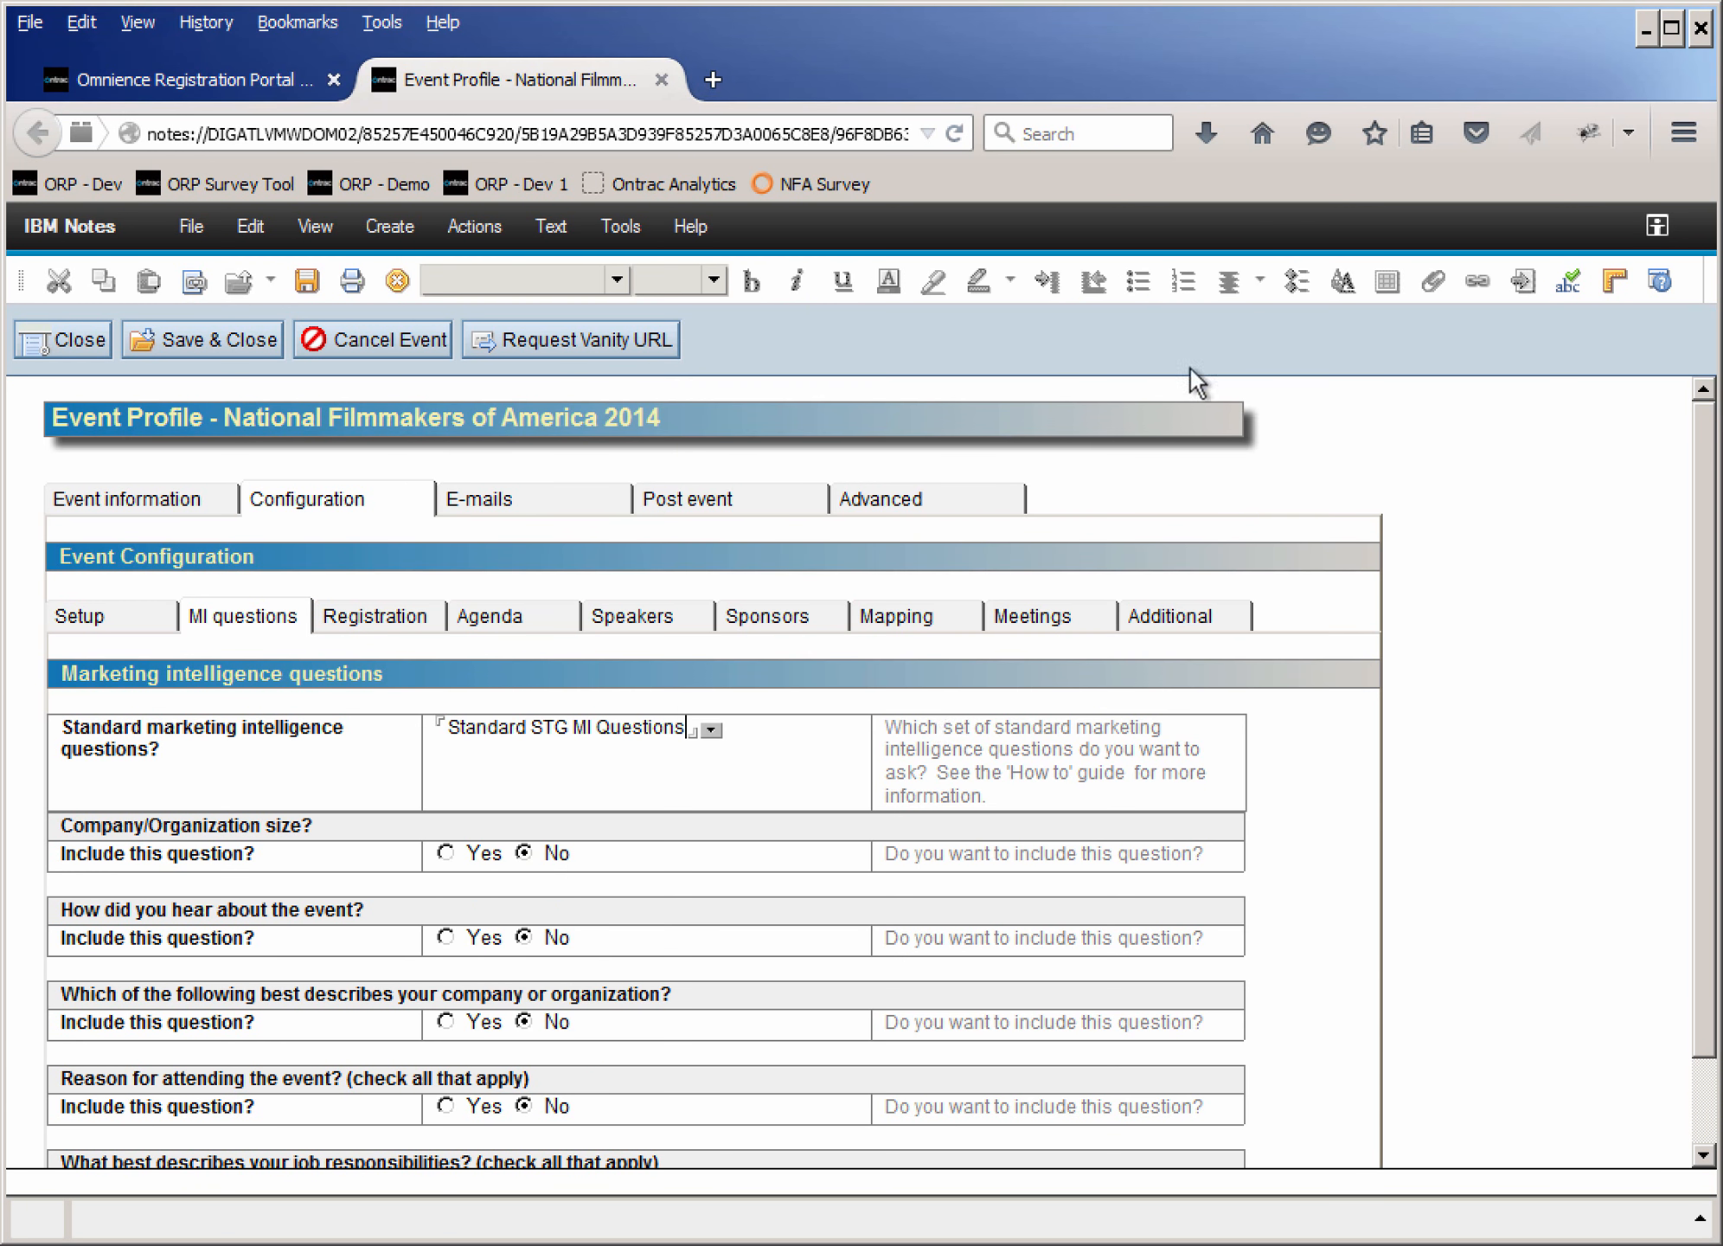
pyautogui.scroll(-2, 896, 819)
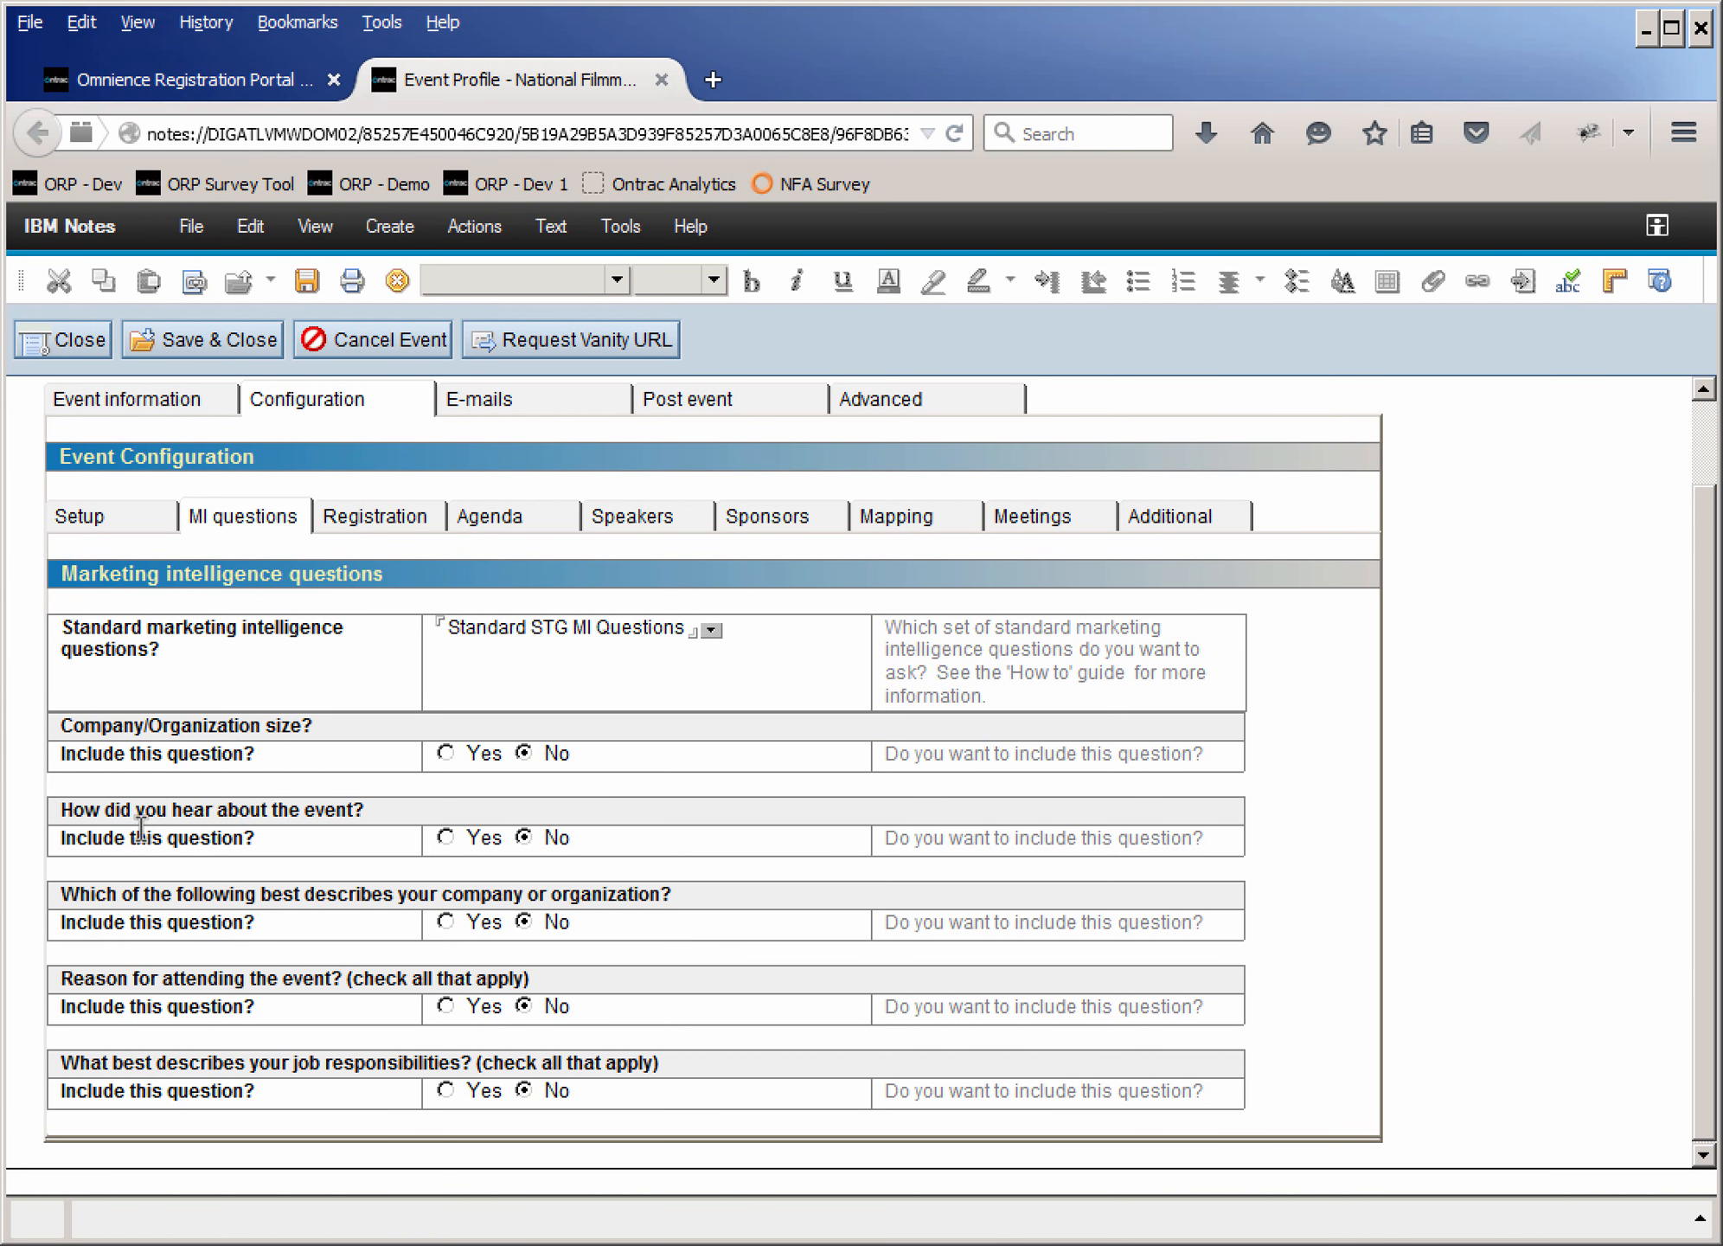
pyautogui.click(175, 812)
pyautogui.click(127, 898)
pyautogui.scroll(2, 519, 846)
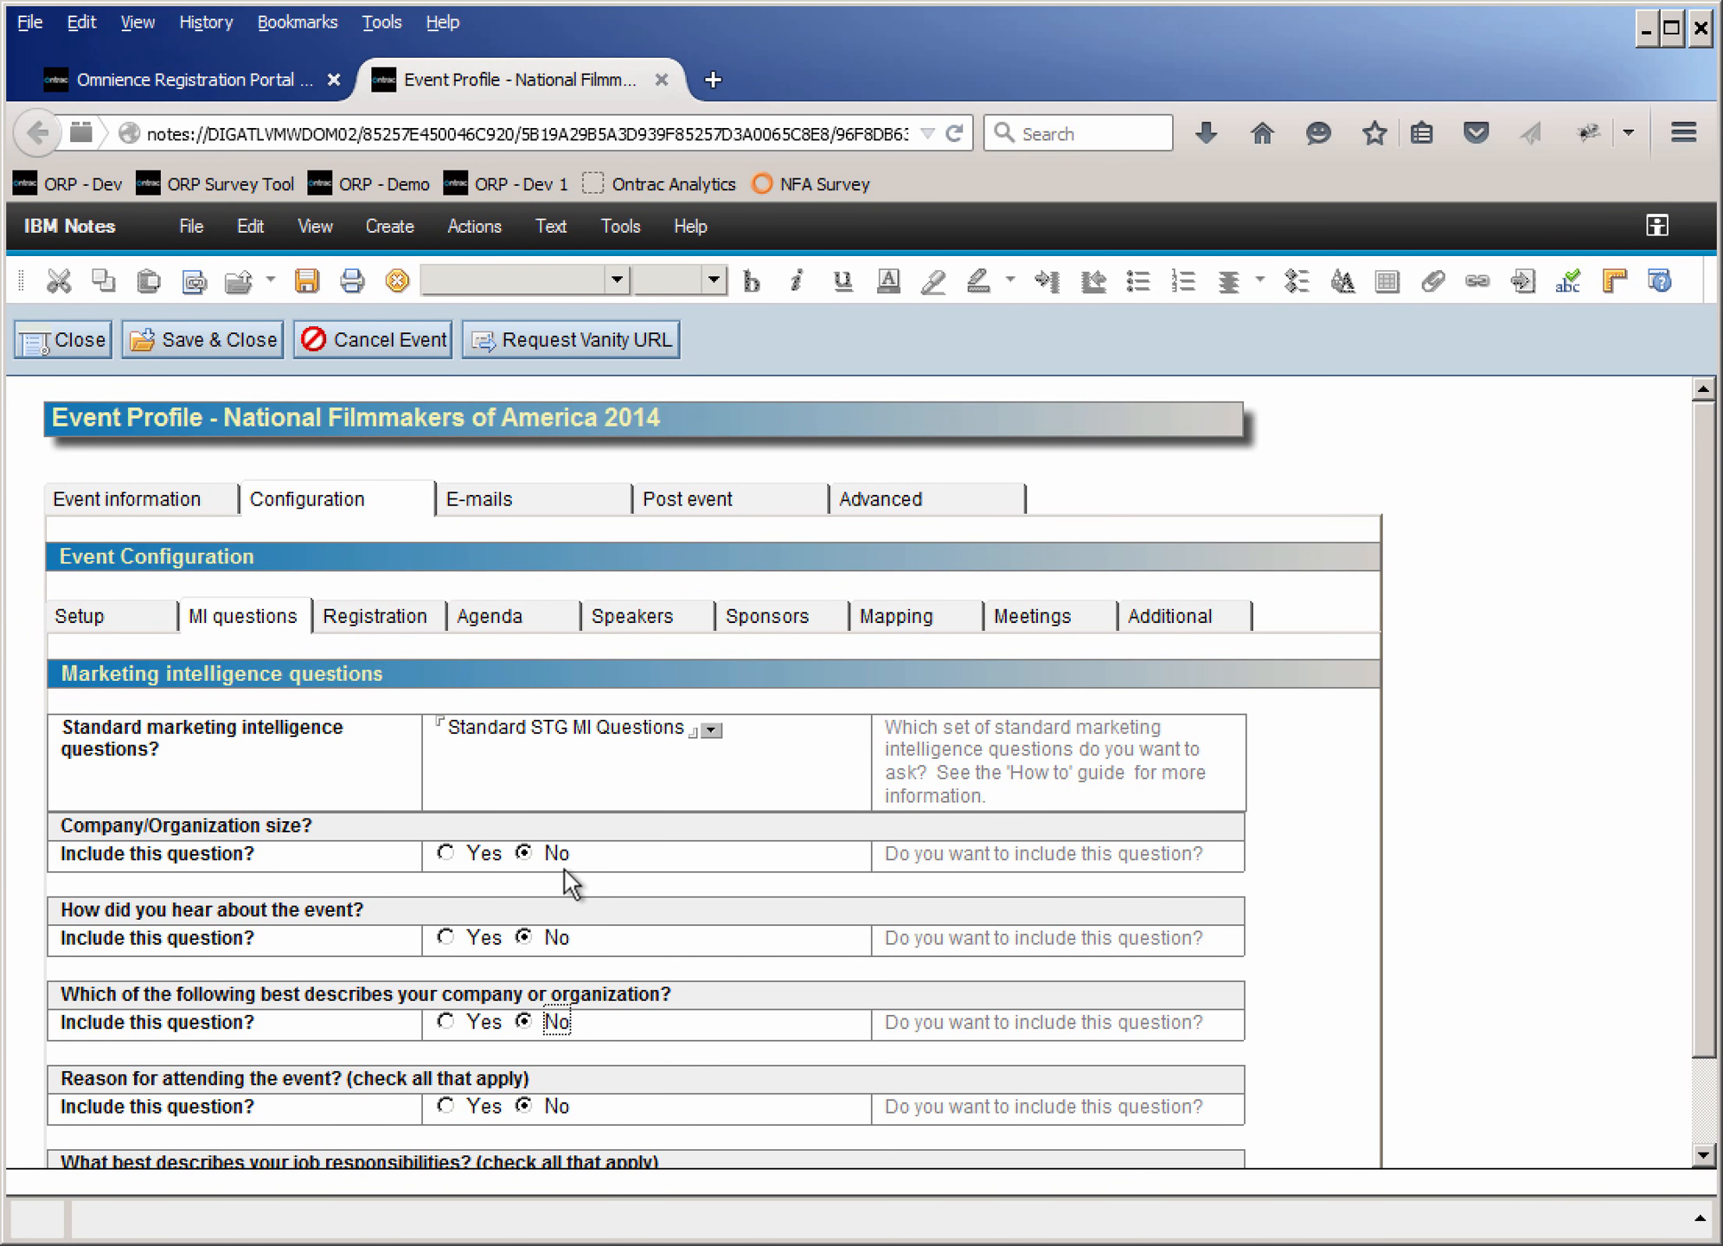
# - Set the standard marketing intelligence questions to Standard SWG MI Questions and review the resulting question list
pyautogui.click(711, 731)
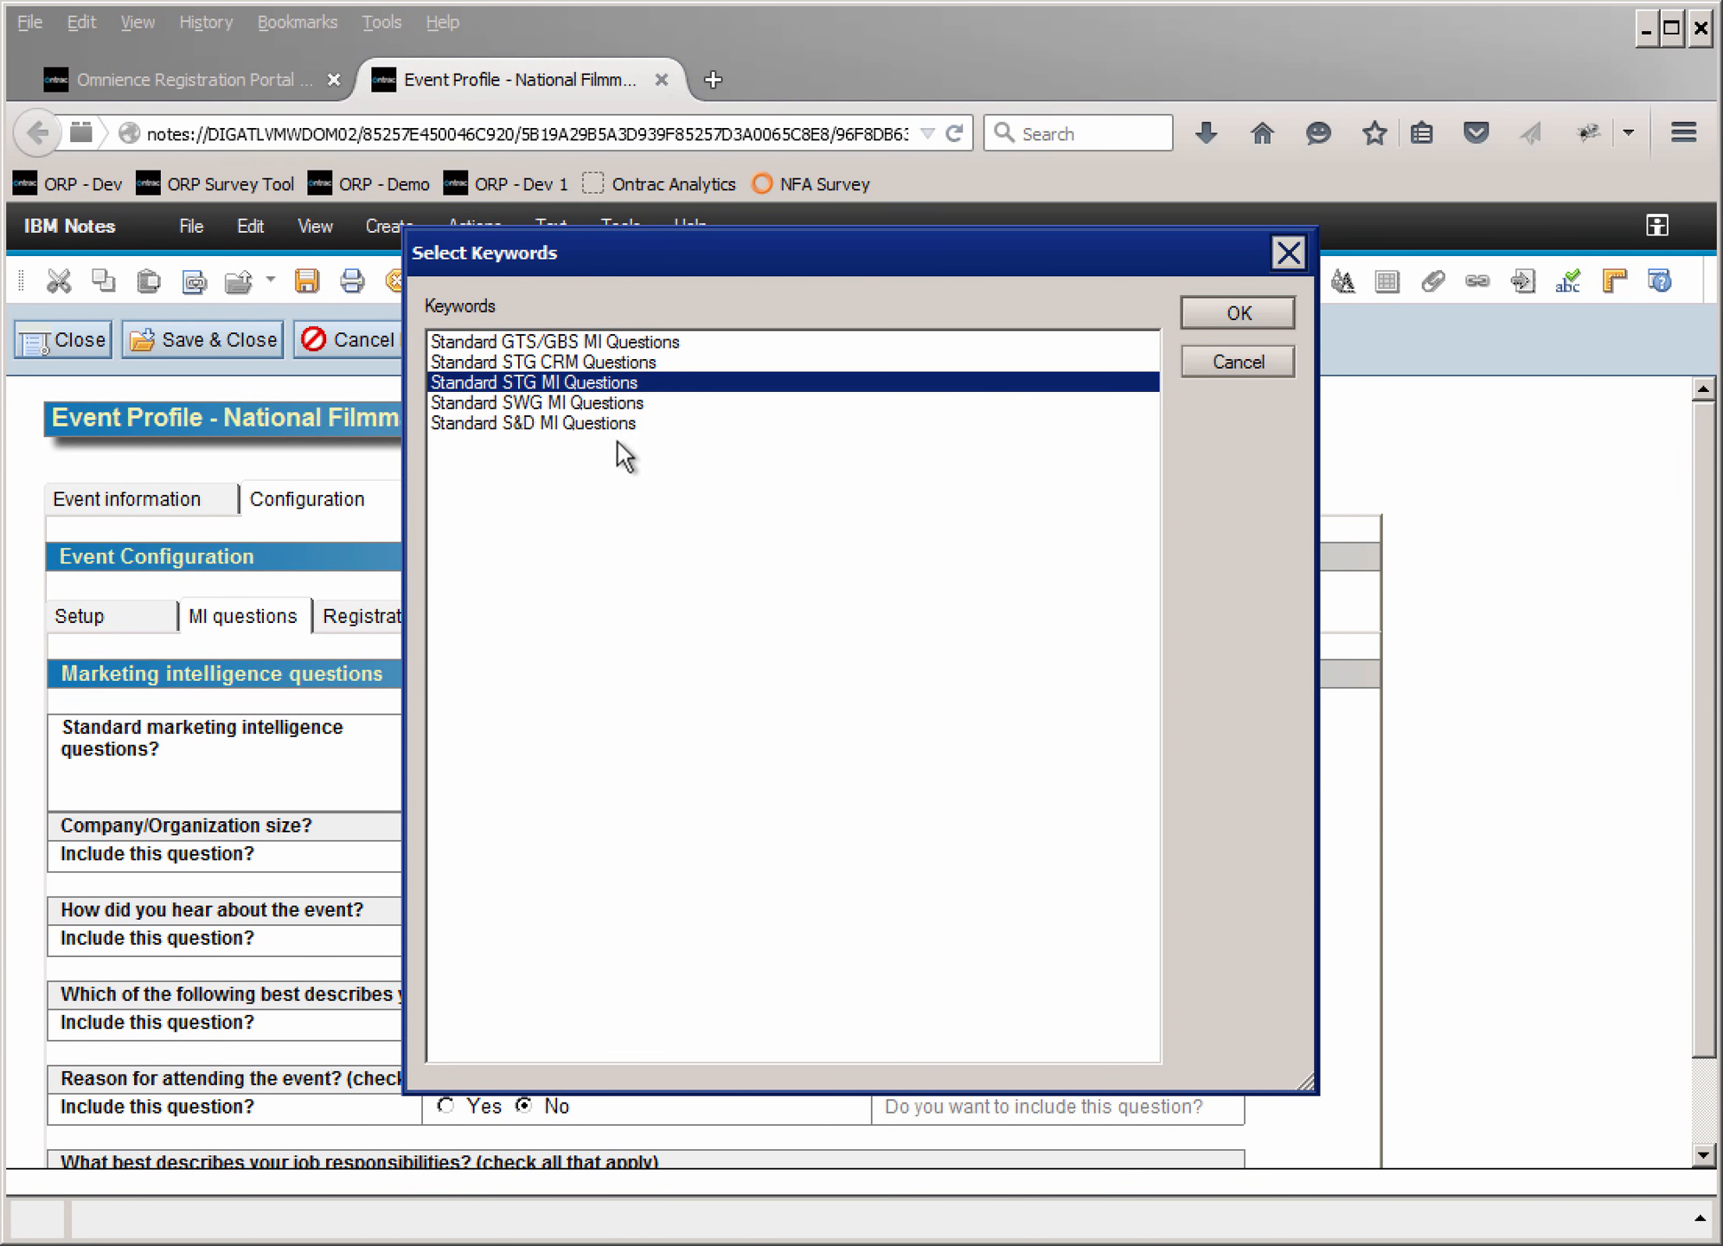
pyautogui.doubleClick(637, 402)
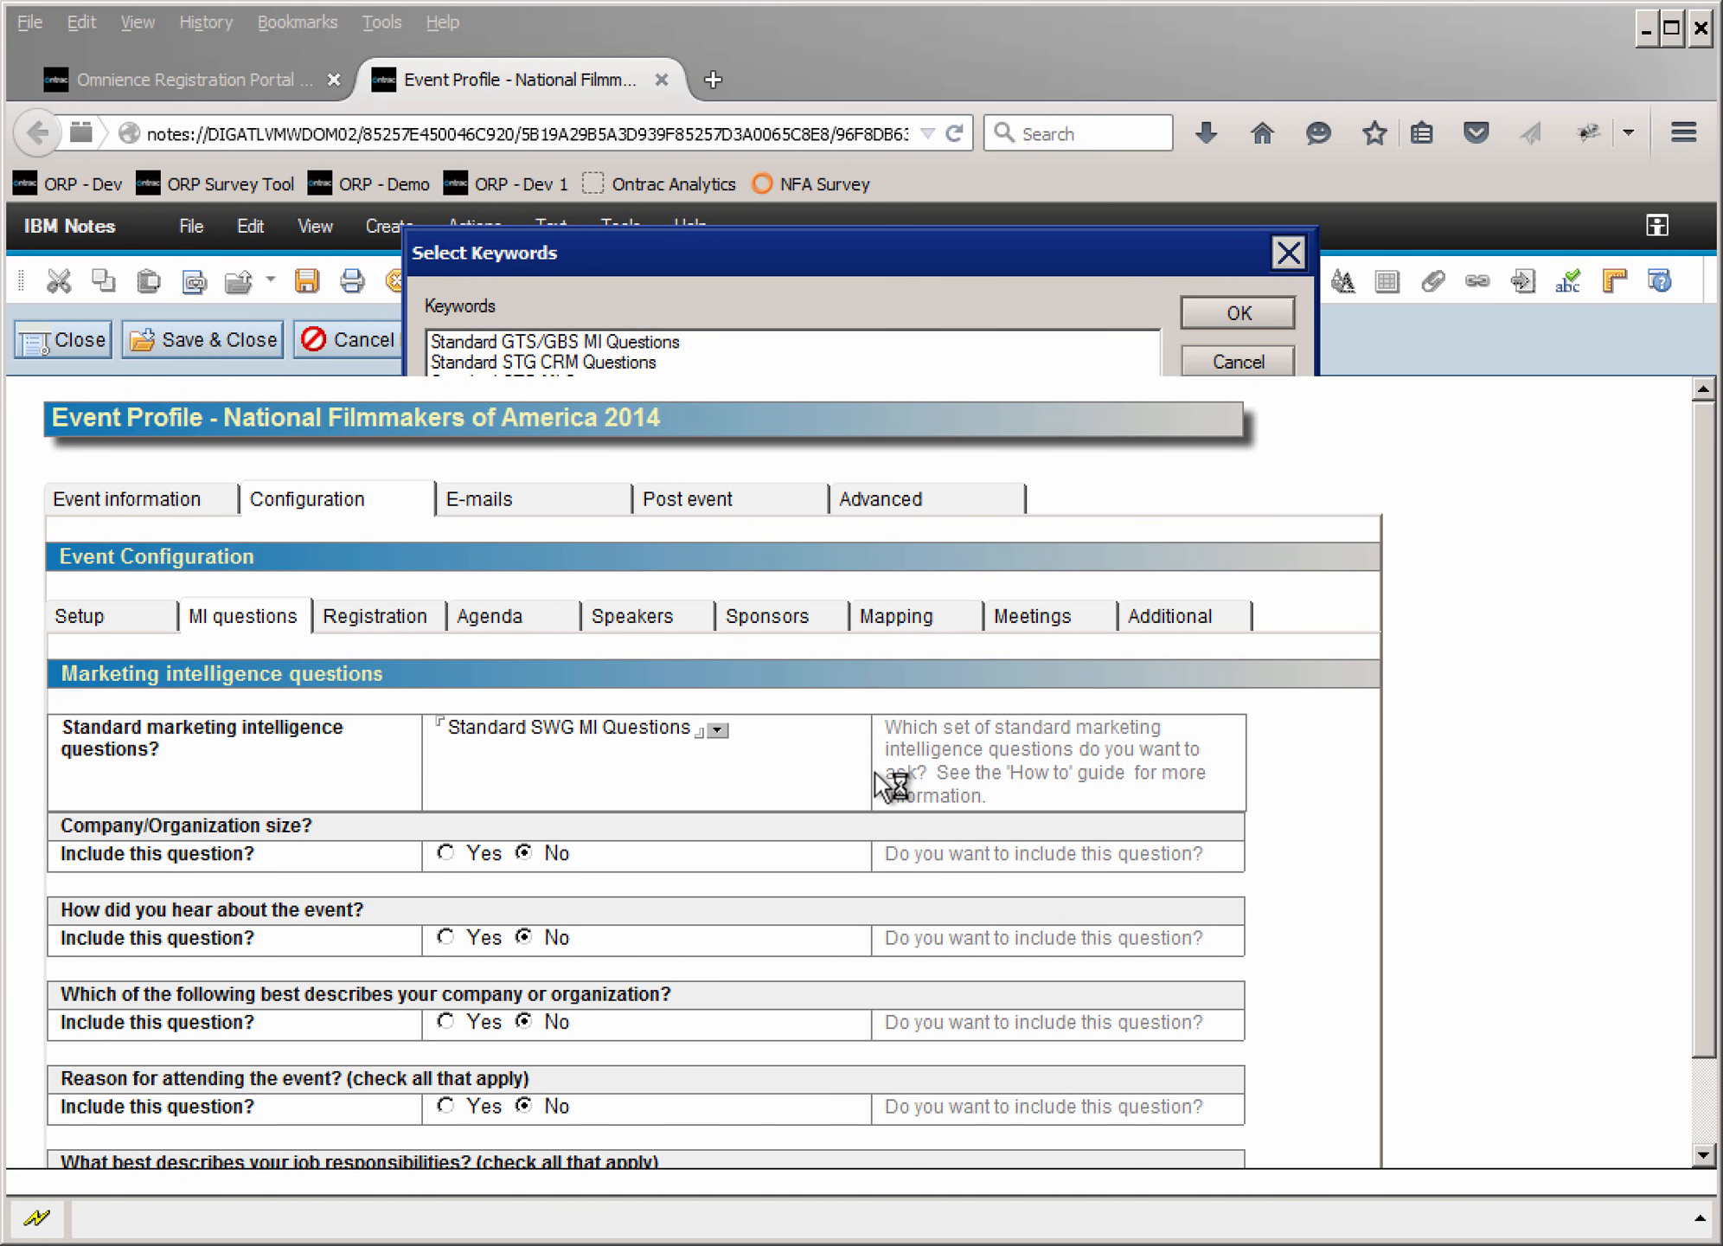
pyautogui.scroll(-3, 500, 934)
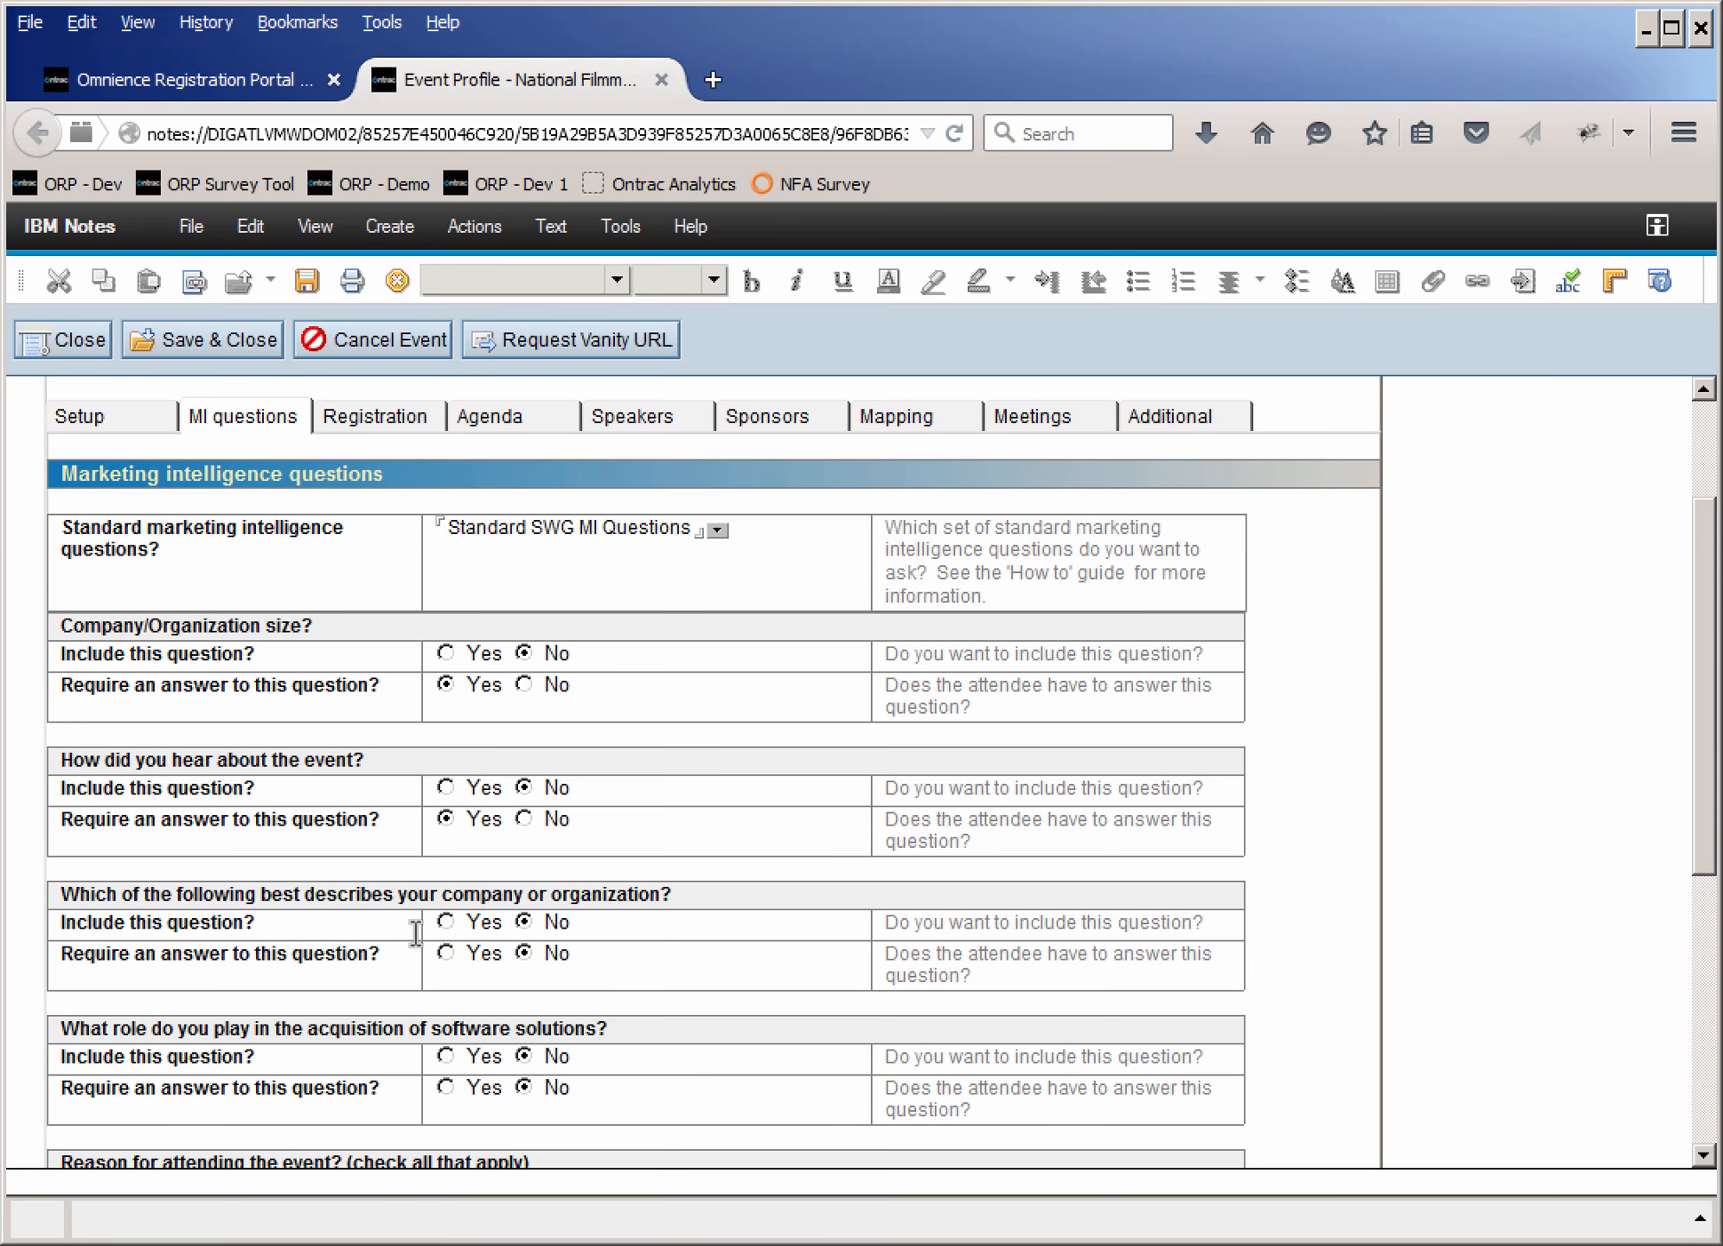
pyautogui.scroll(-1, 415, 932)
pyautogui.scroll(3, 416, 933)
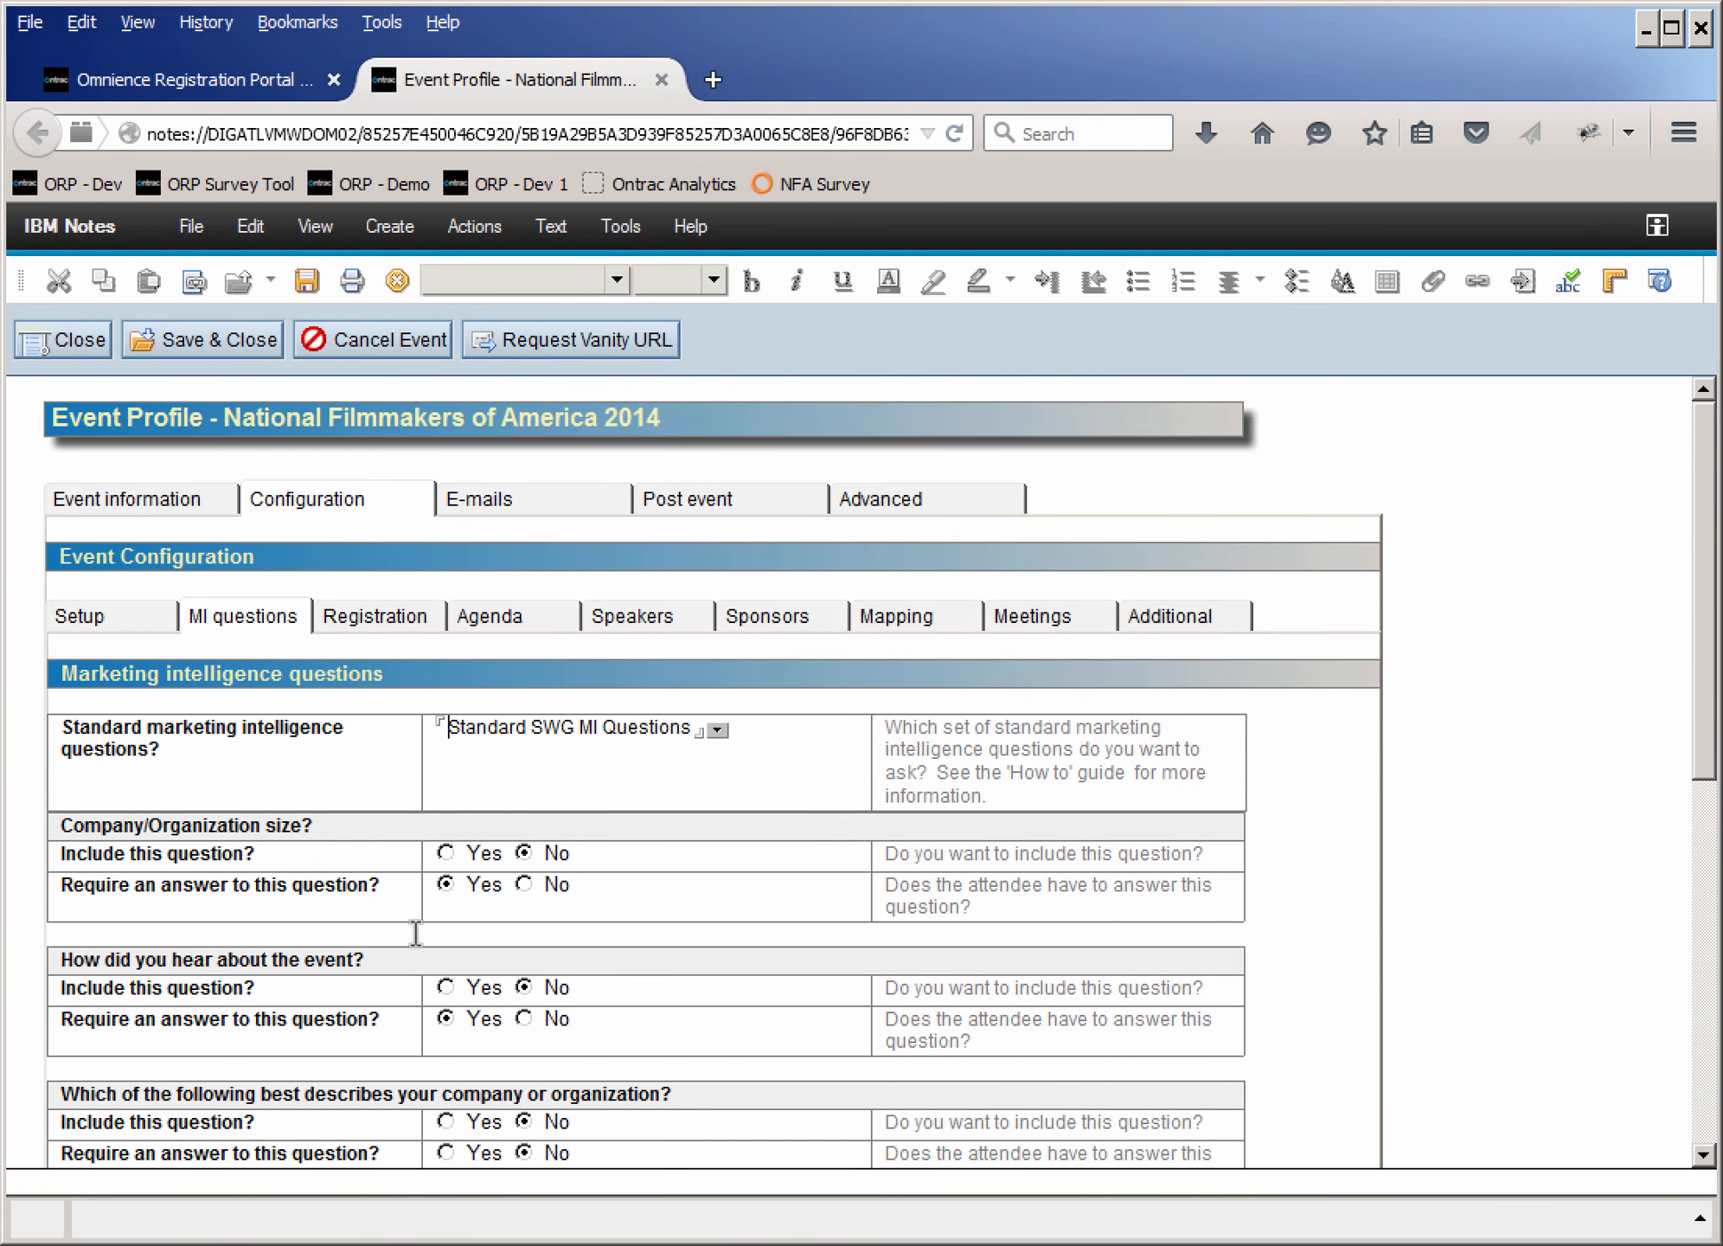
# - Examine the configuration options for the registration, agenda, speakers, sponsors, mapping, meetings and additional pages
pyautogui.click(393, 627)
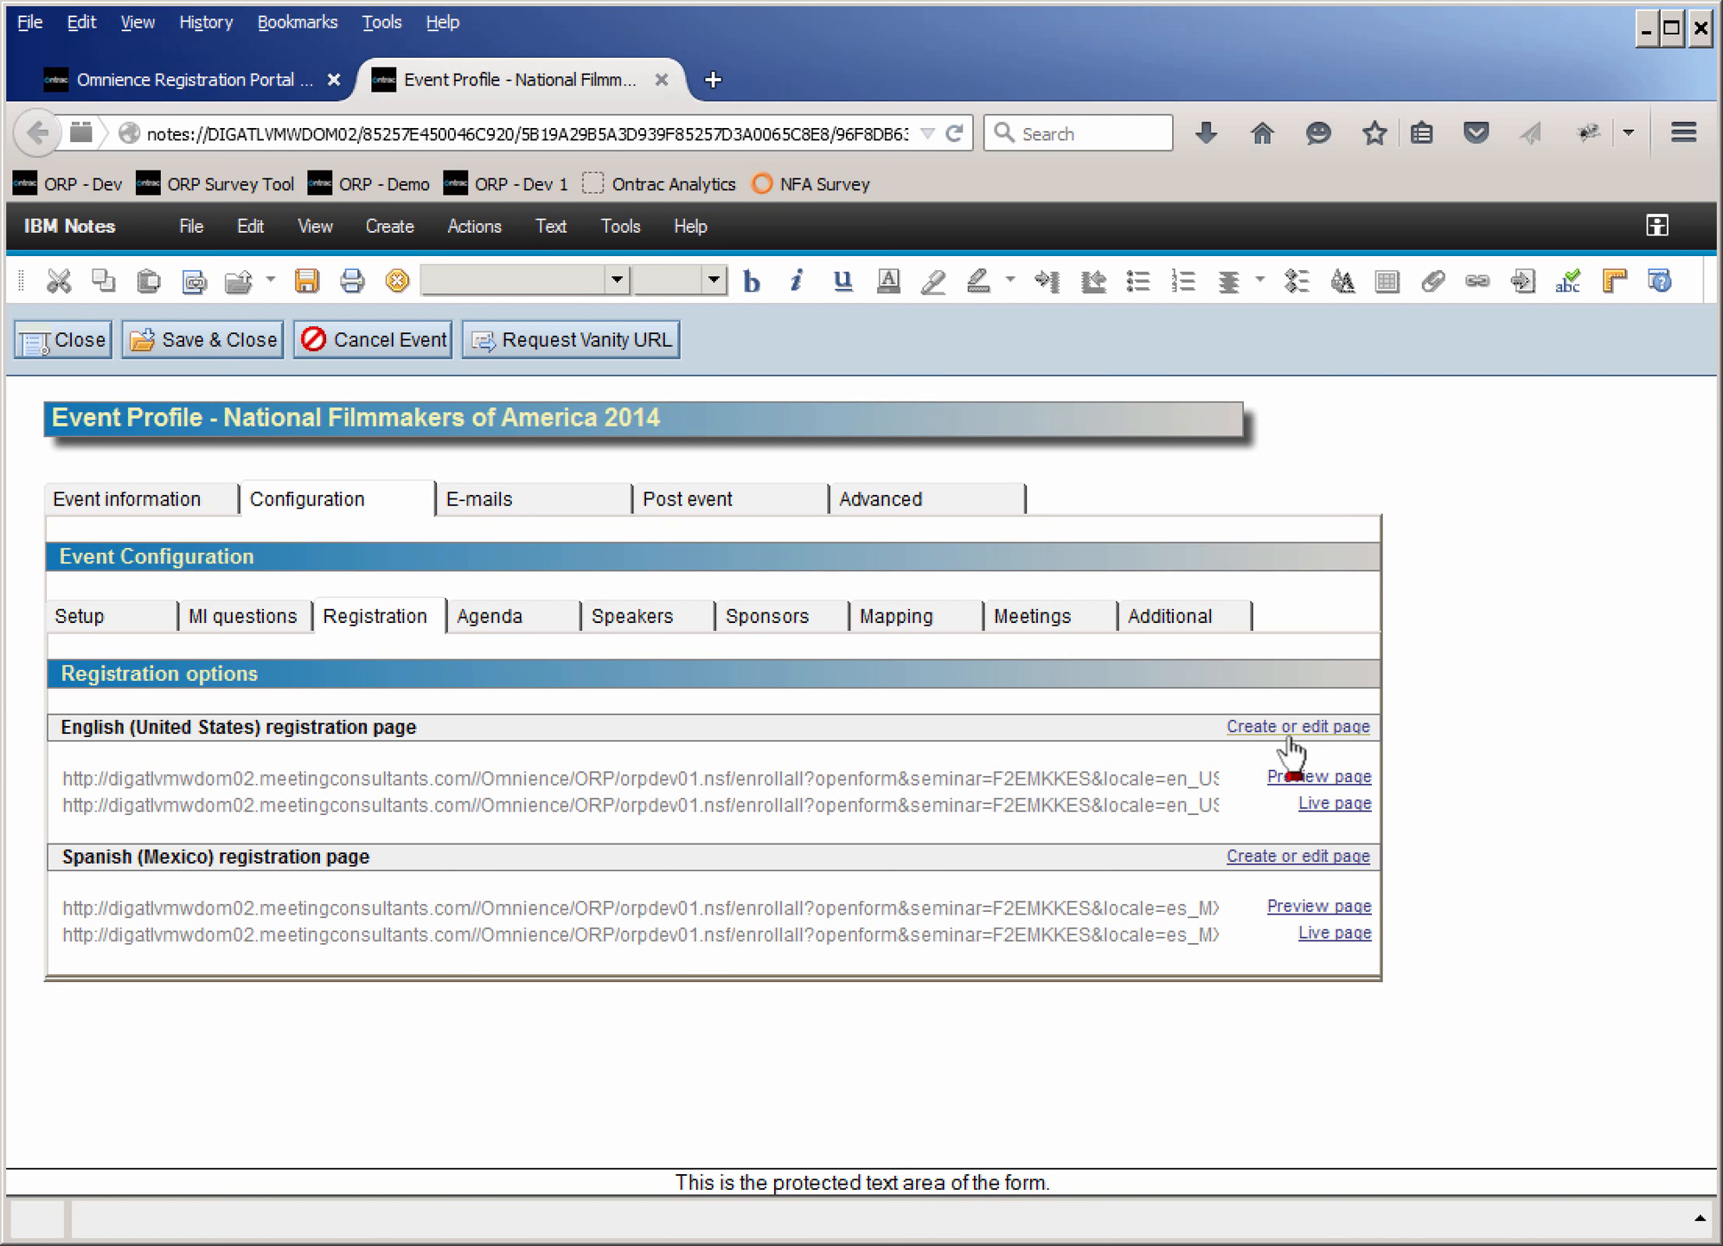
pyautogui.click(483, 633)
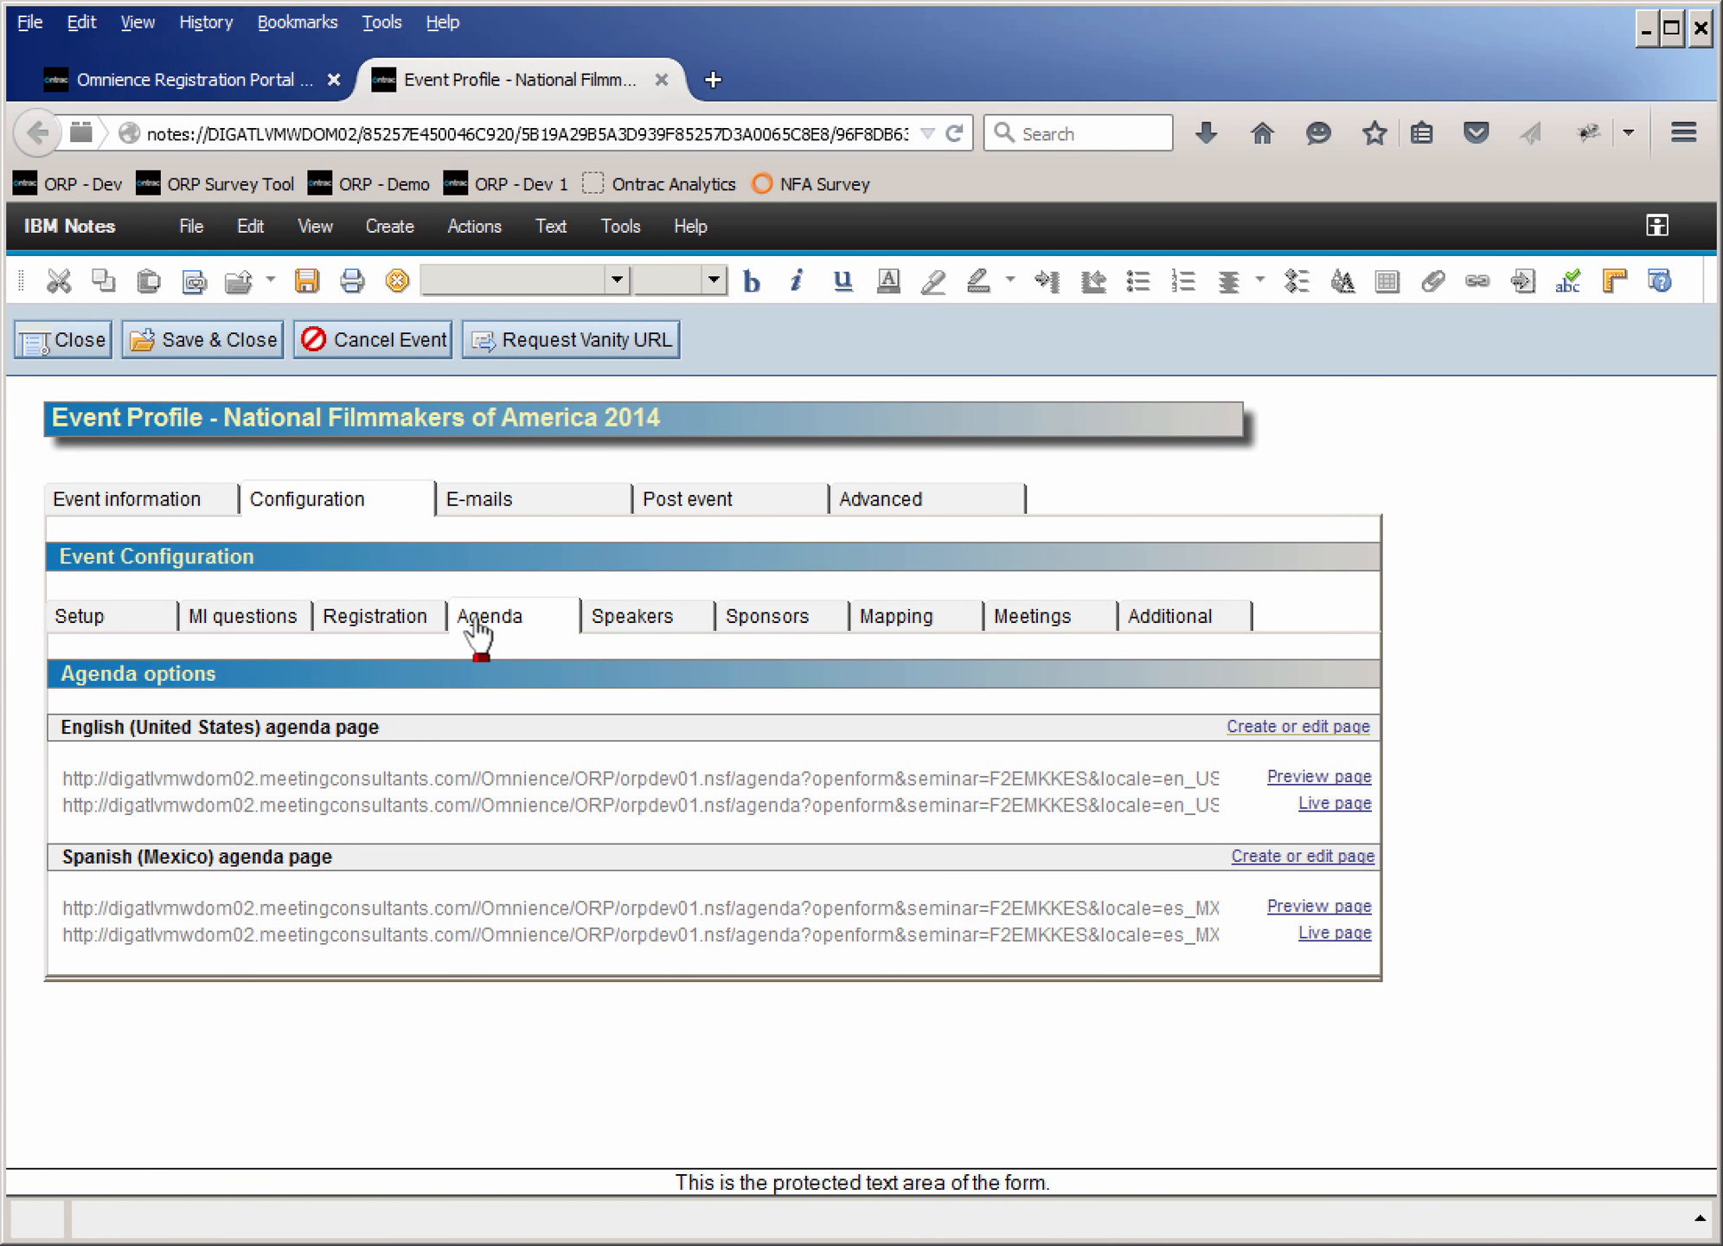
pyautogui.click(628, 634)
pyautogui.click(751, 638)
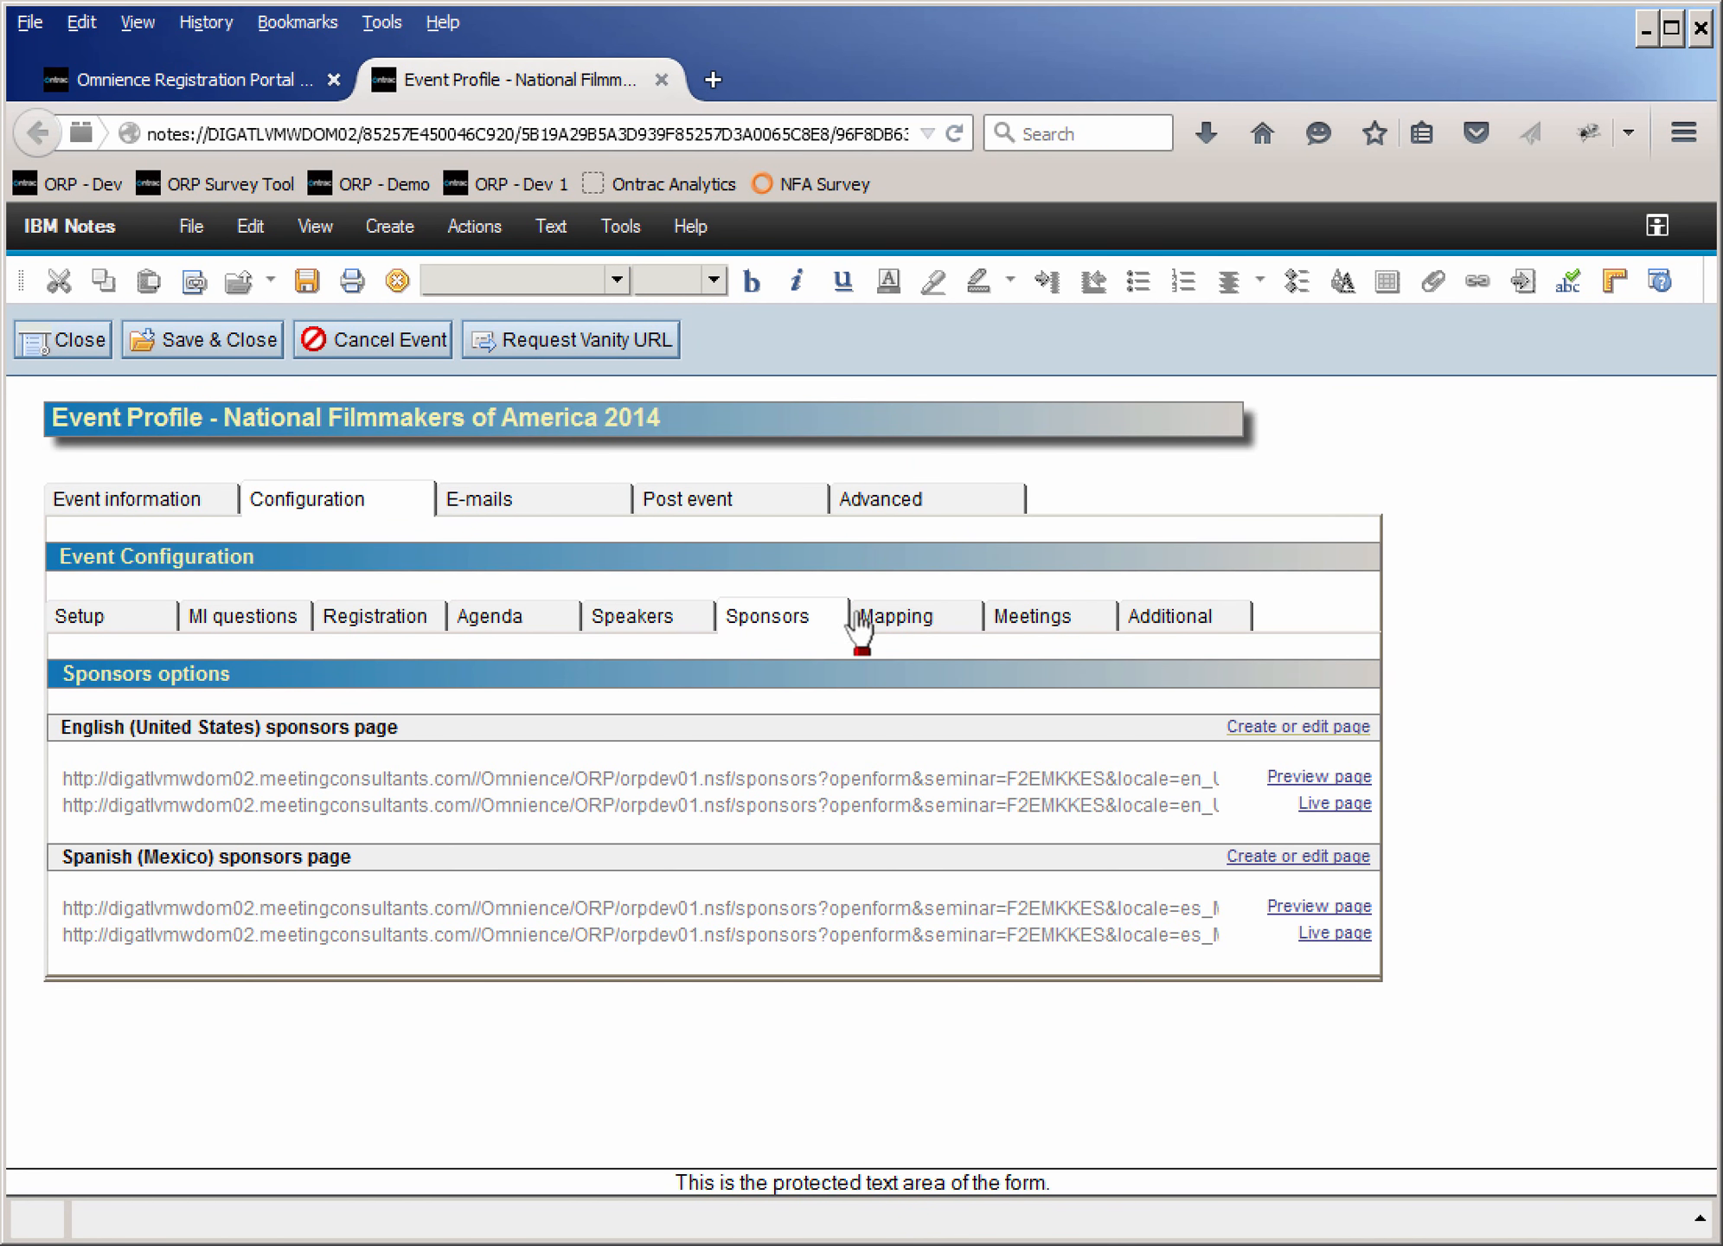
pyautogui.click(919, 633)
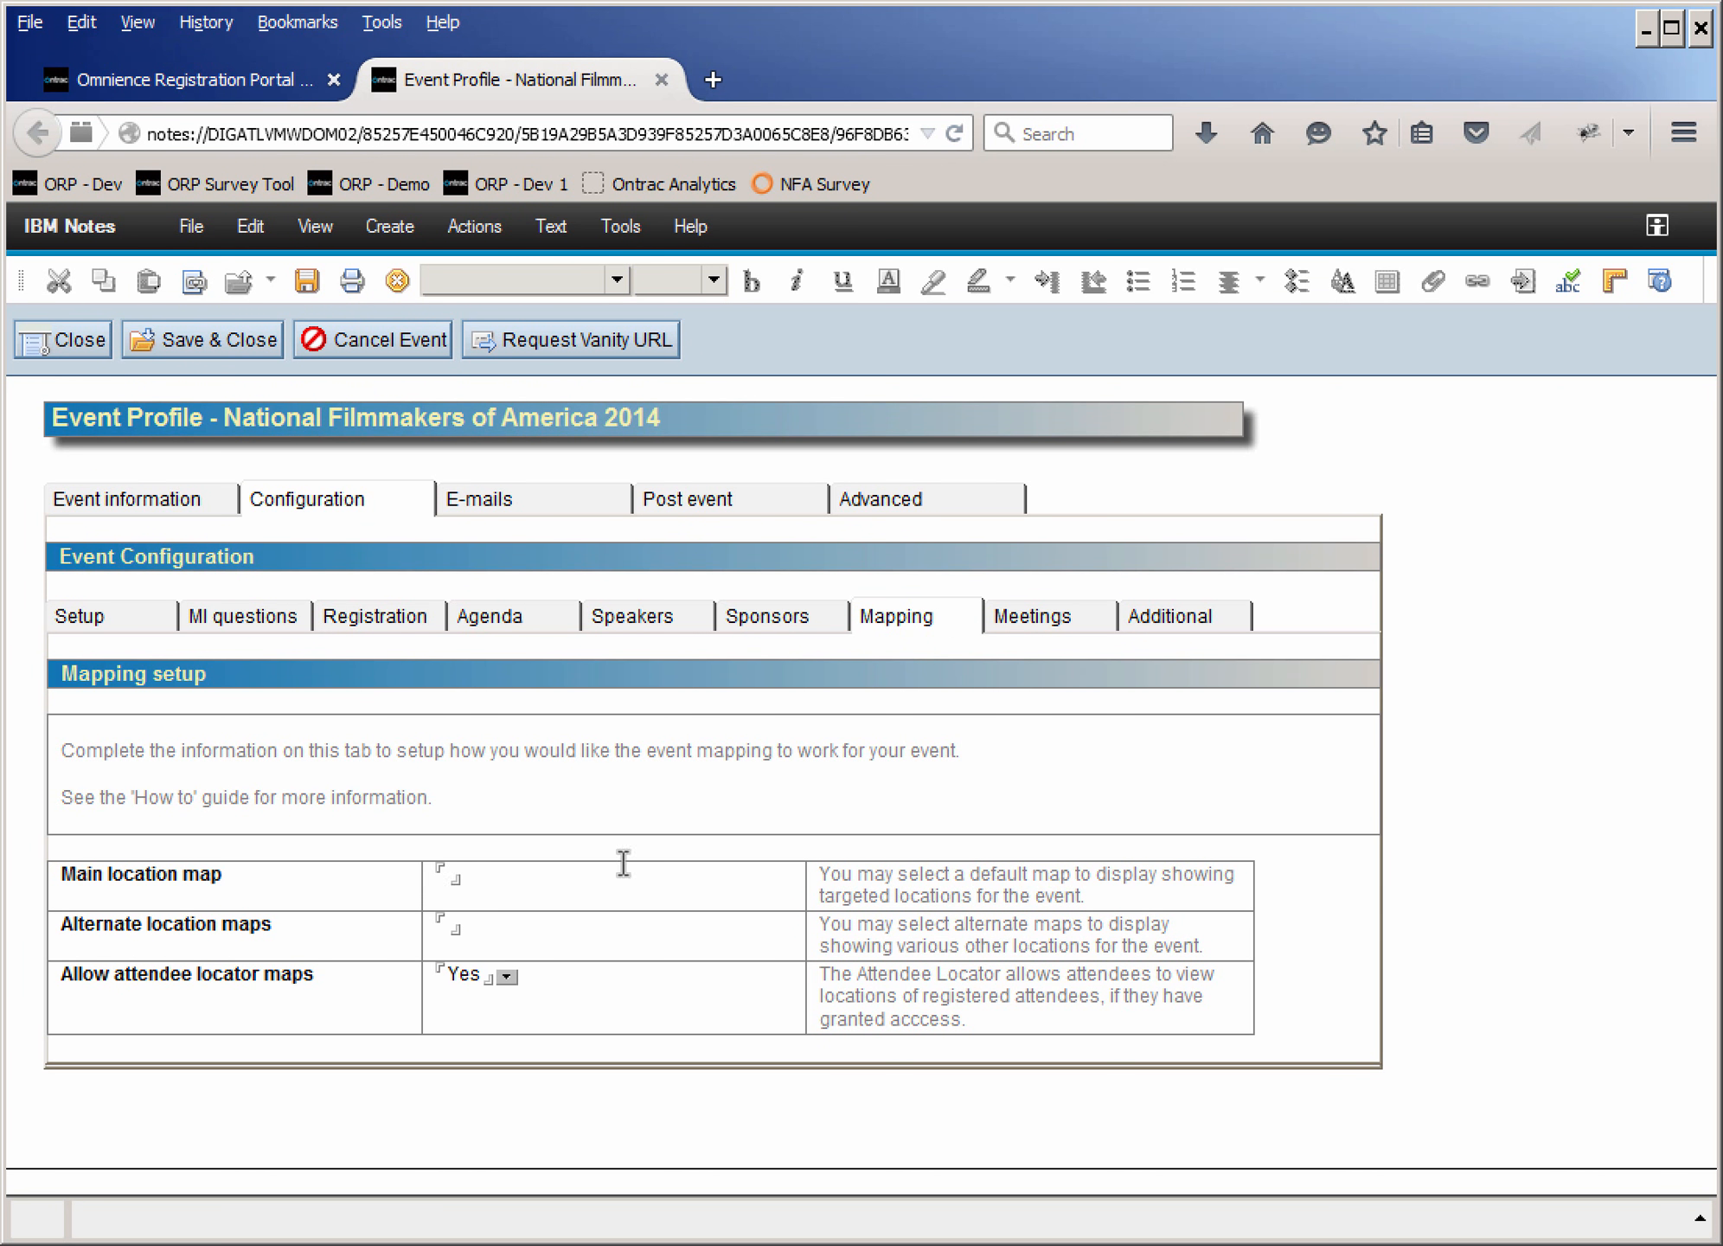
pyautogui.click(498, 878)
pyautogui.click(1027, 623)
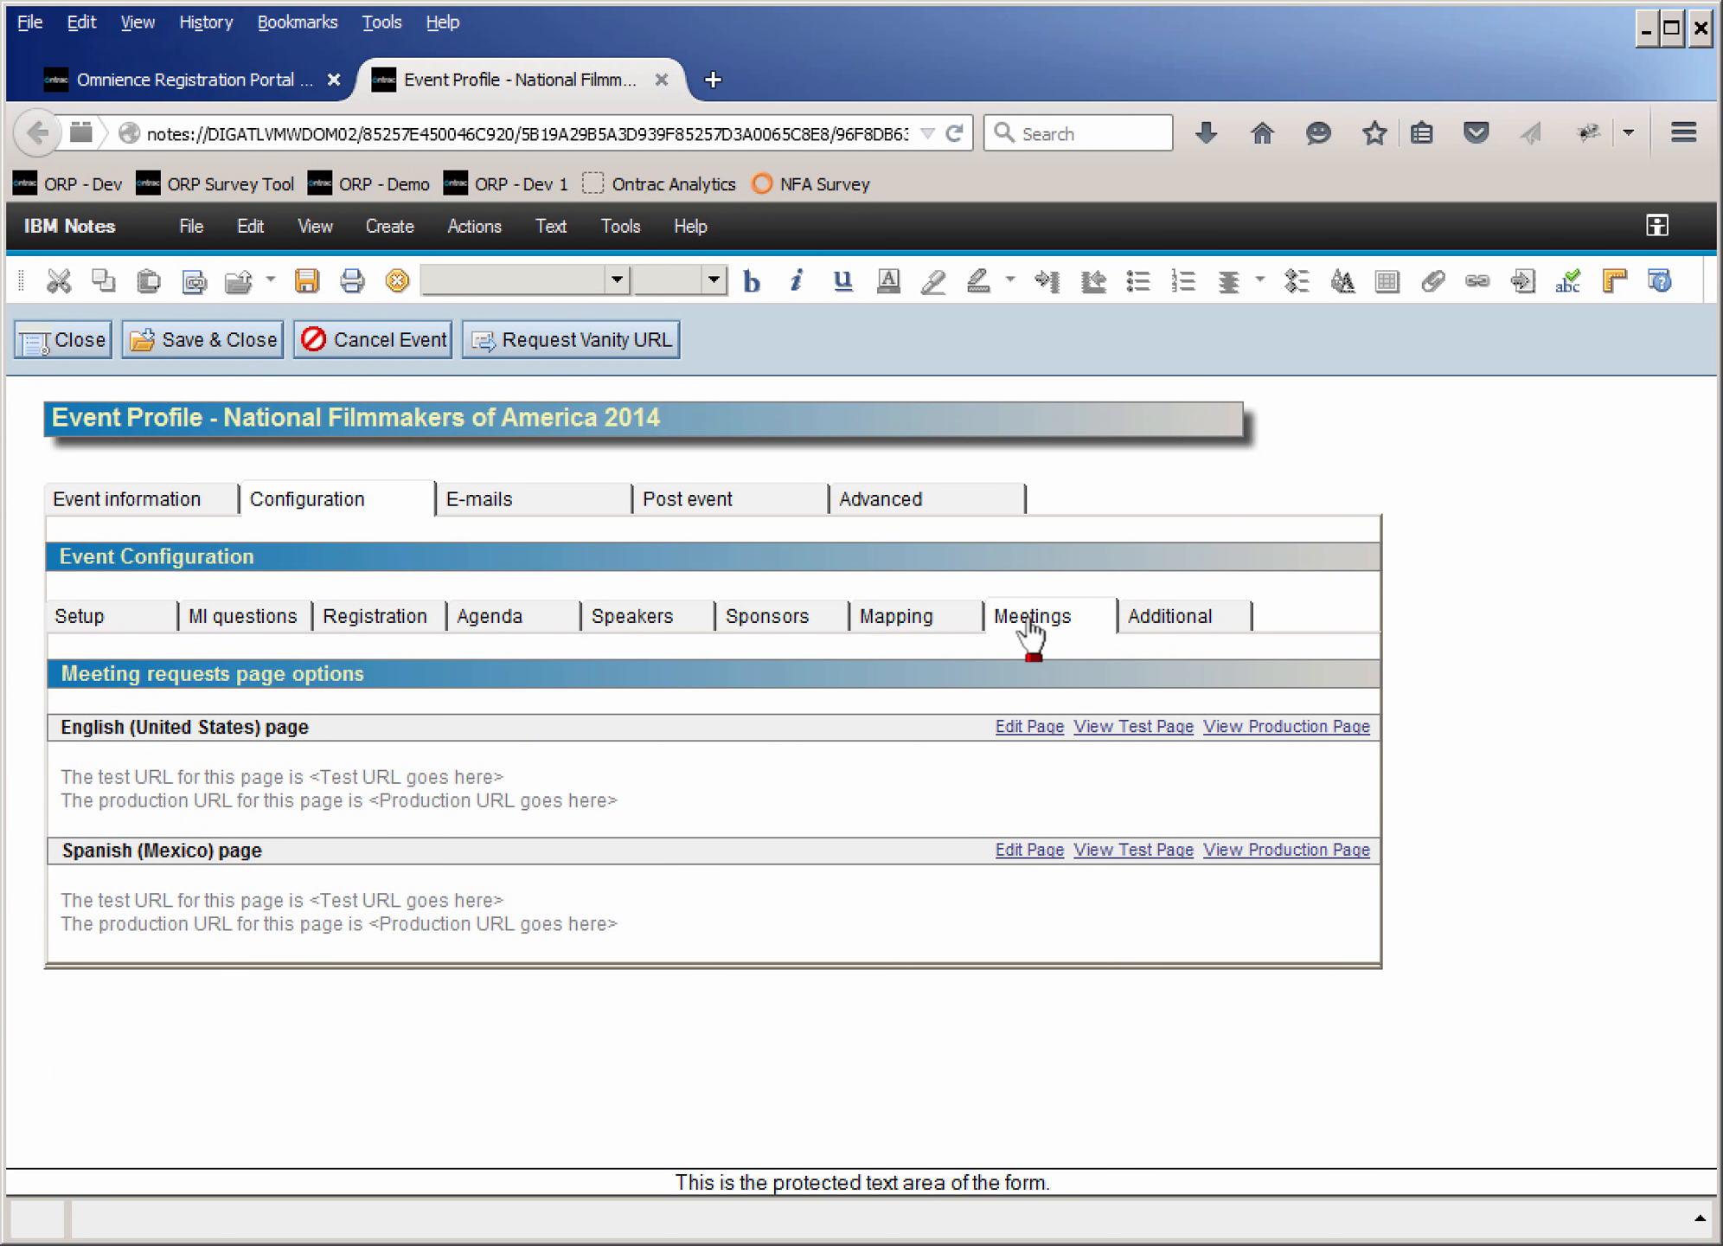
pyautogui.click(1195, 626)
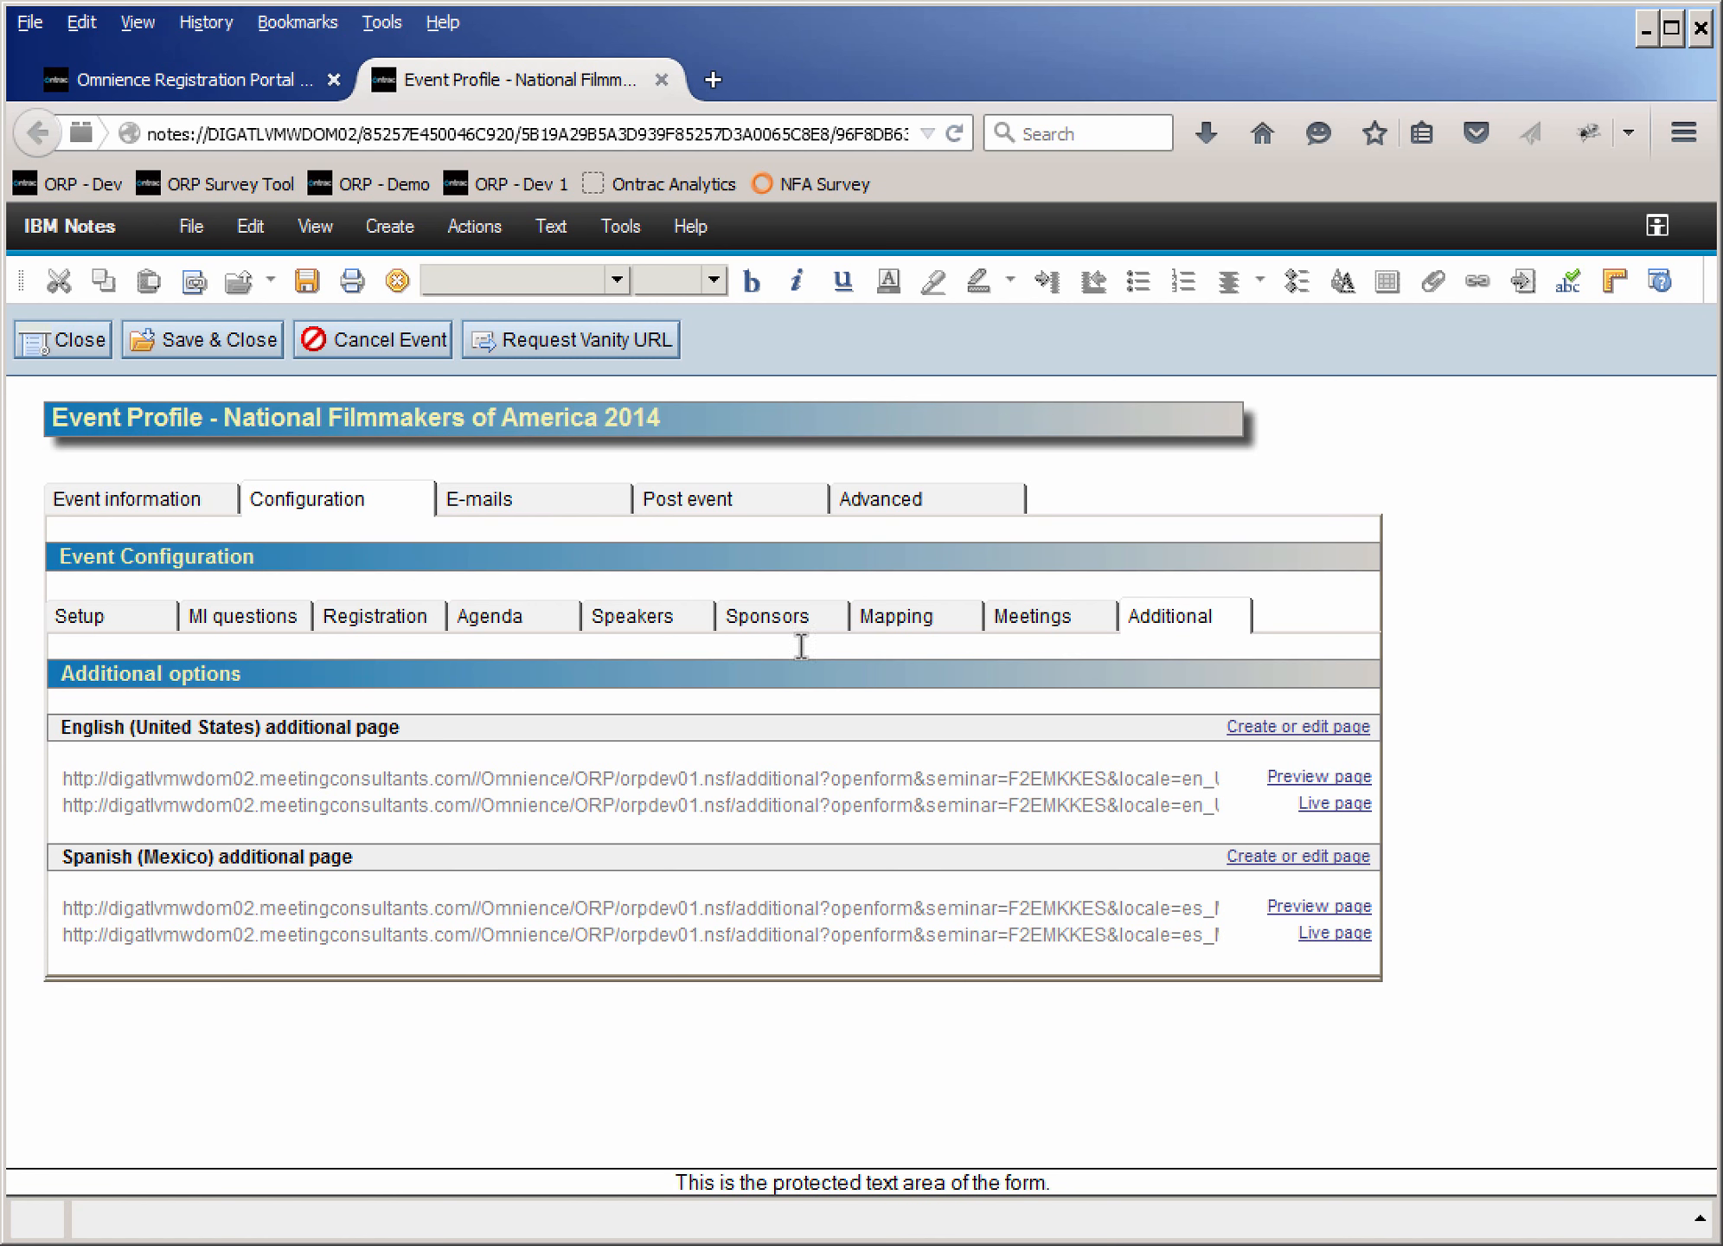
# - View the live English (United States) registration page from the registration options, and return to the event profile
pyautogui.click(513, 625)
pyautogui.click(402, 622)
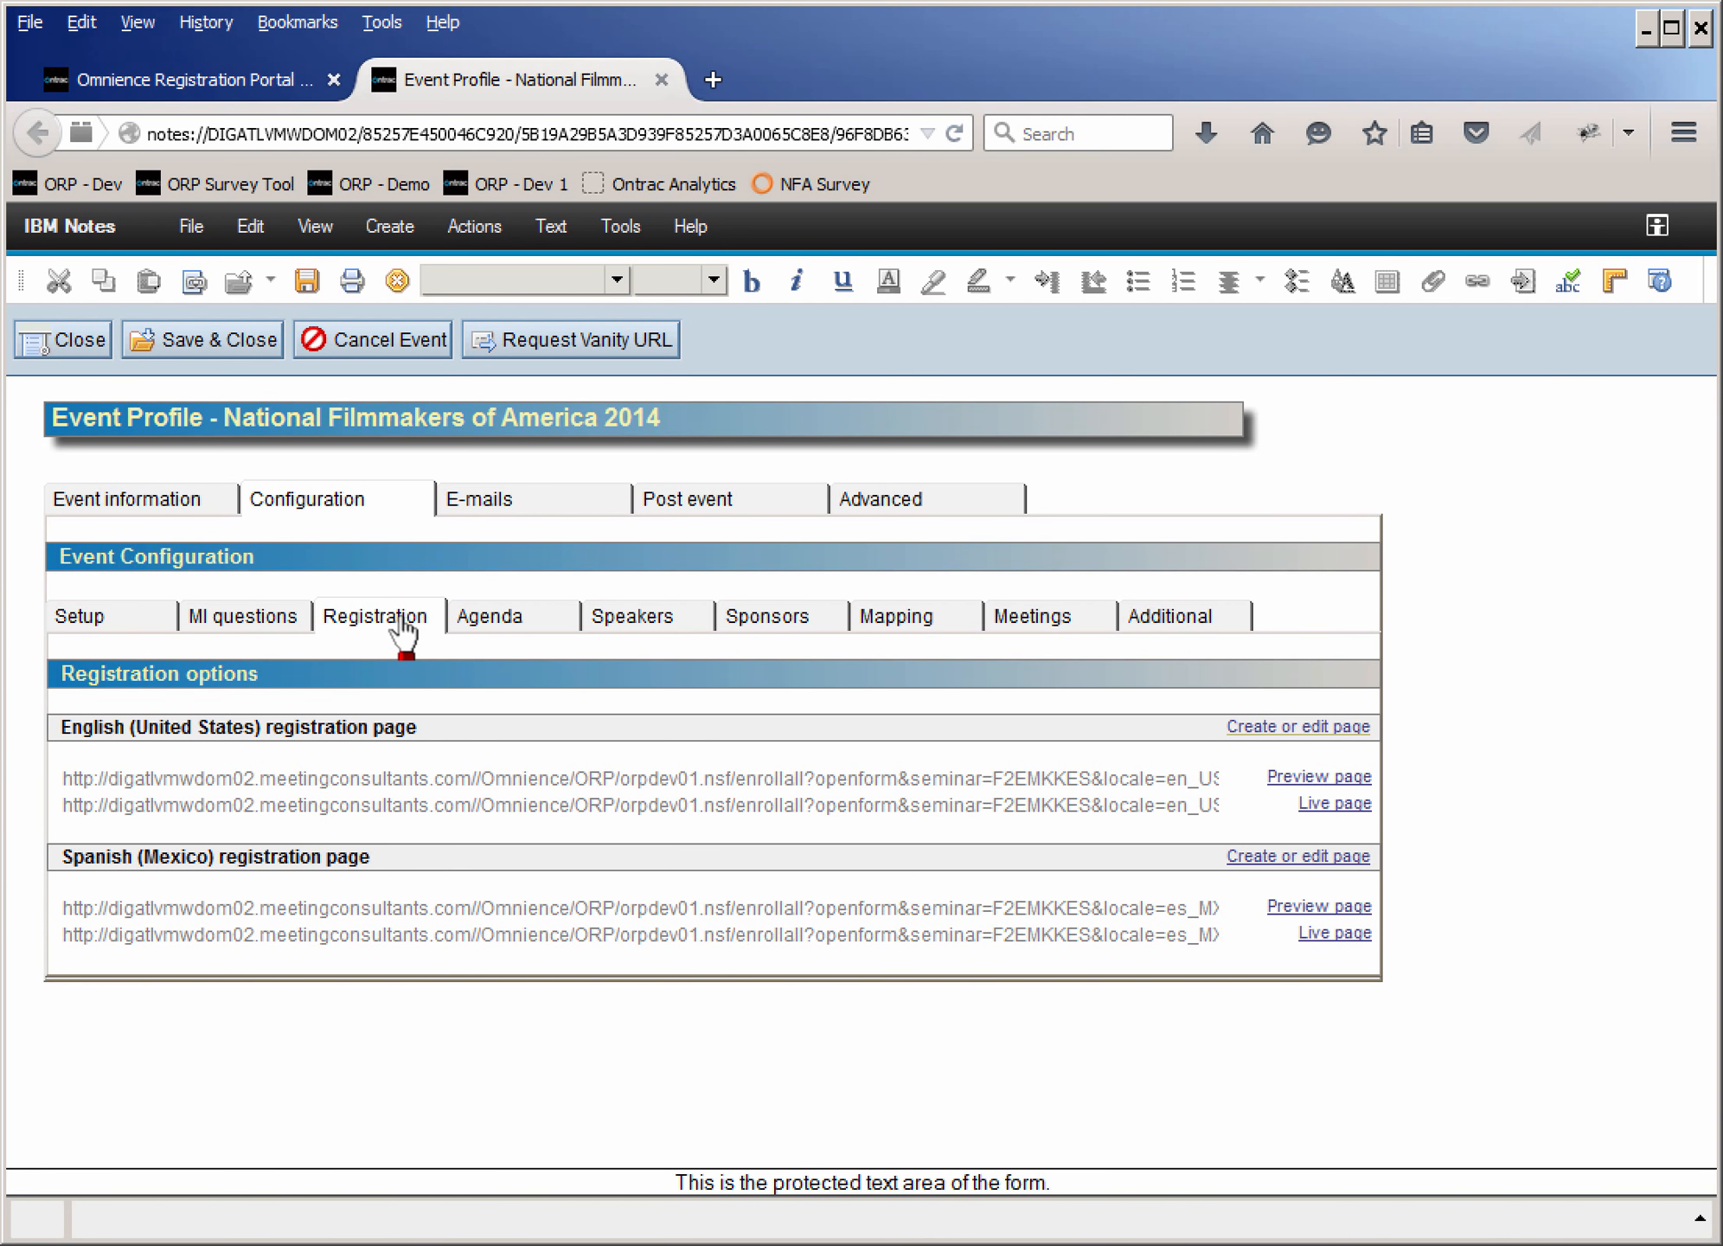
pyautogui.click(1335, 804)
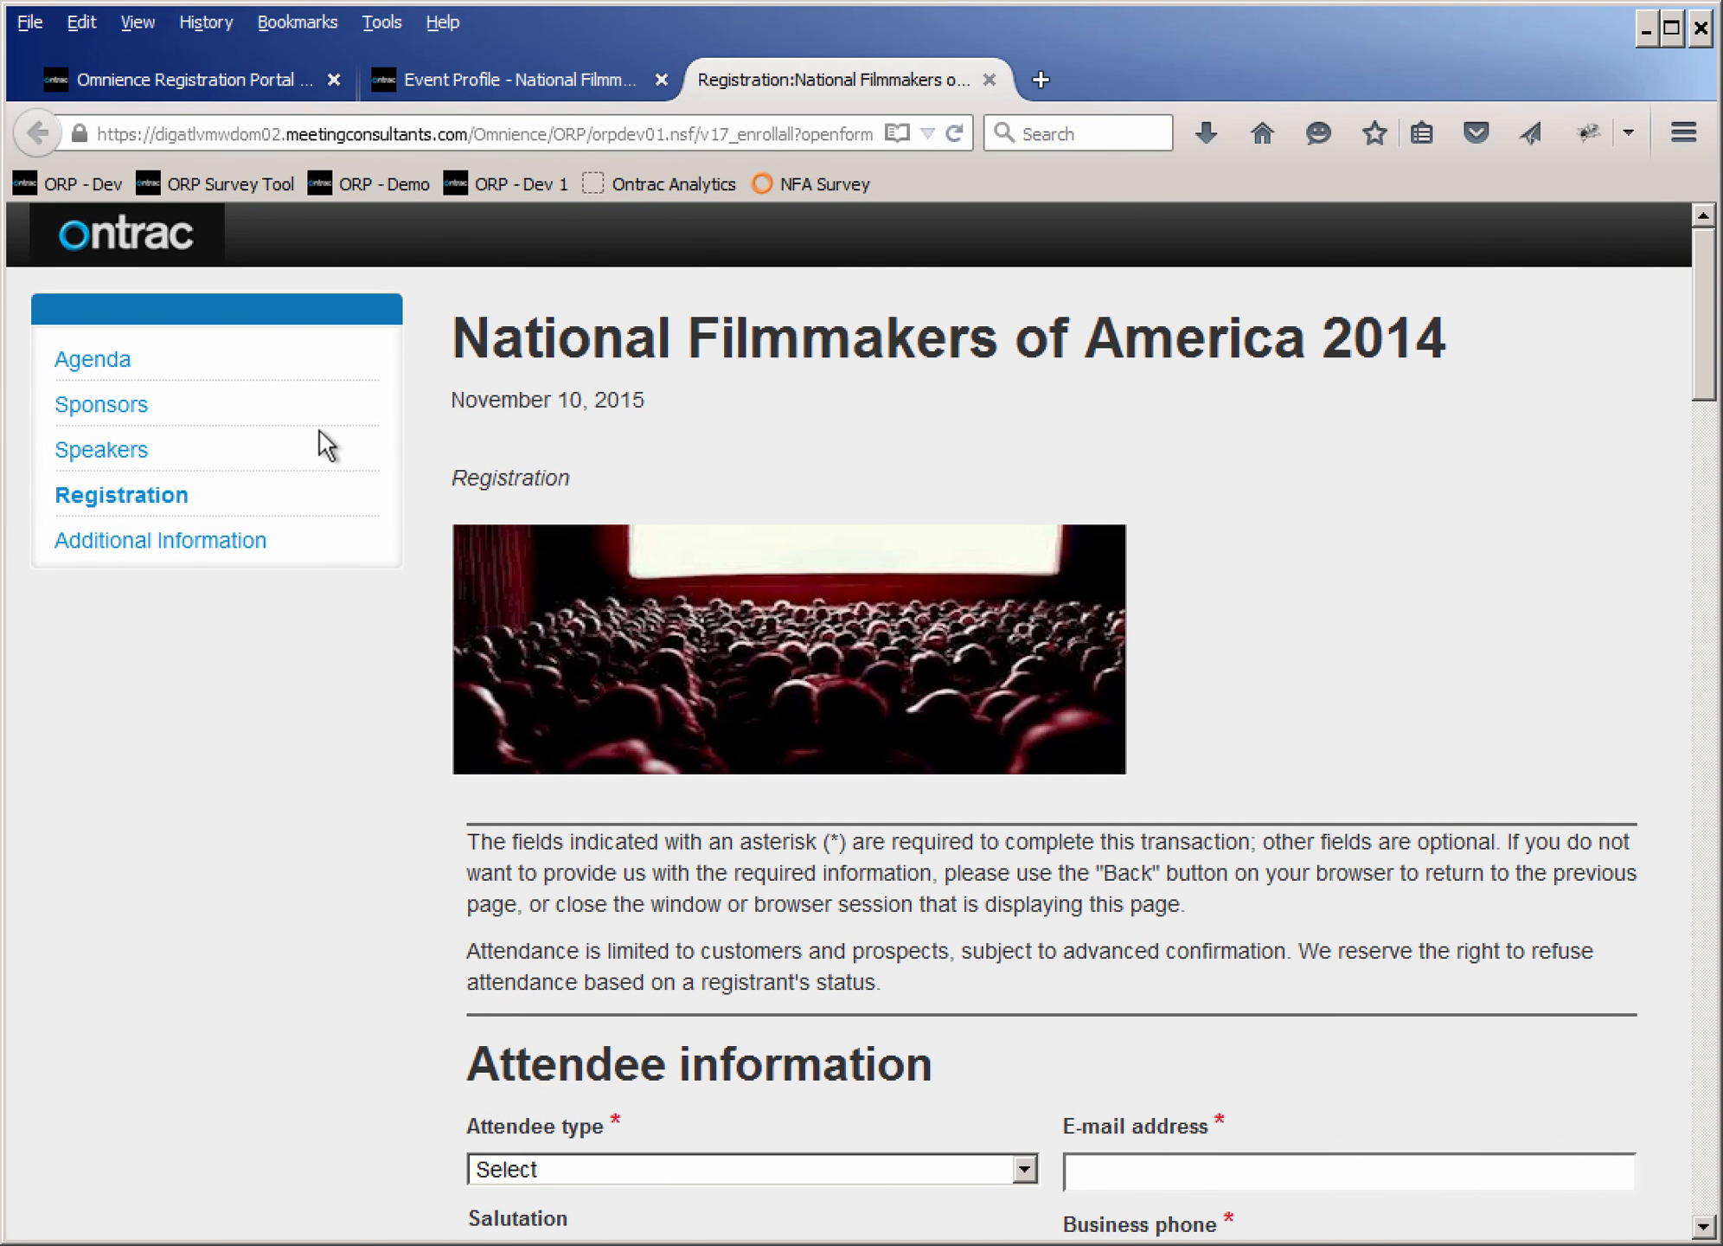
pyautogui.moveTo(1703, 325); pyautogui.dragTo(1697, 277)
pyautogui.click(566, 85)
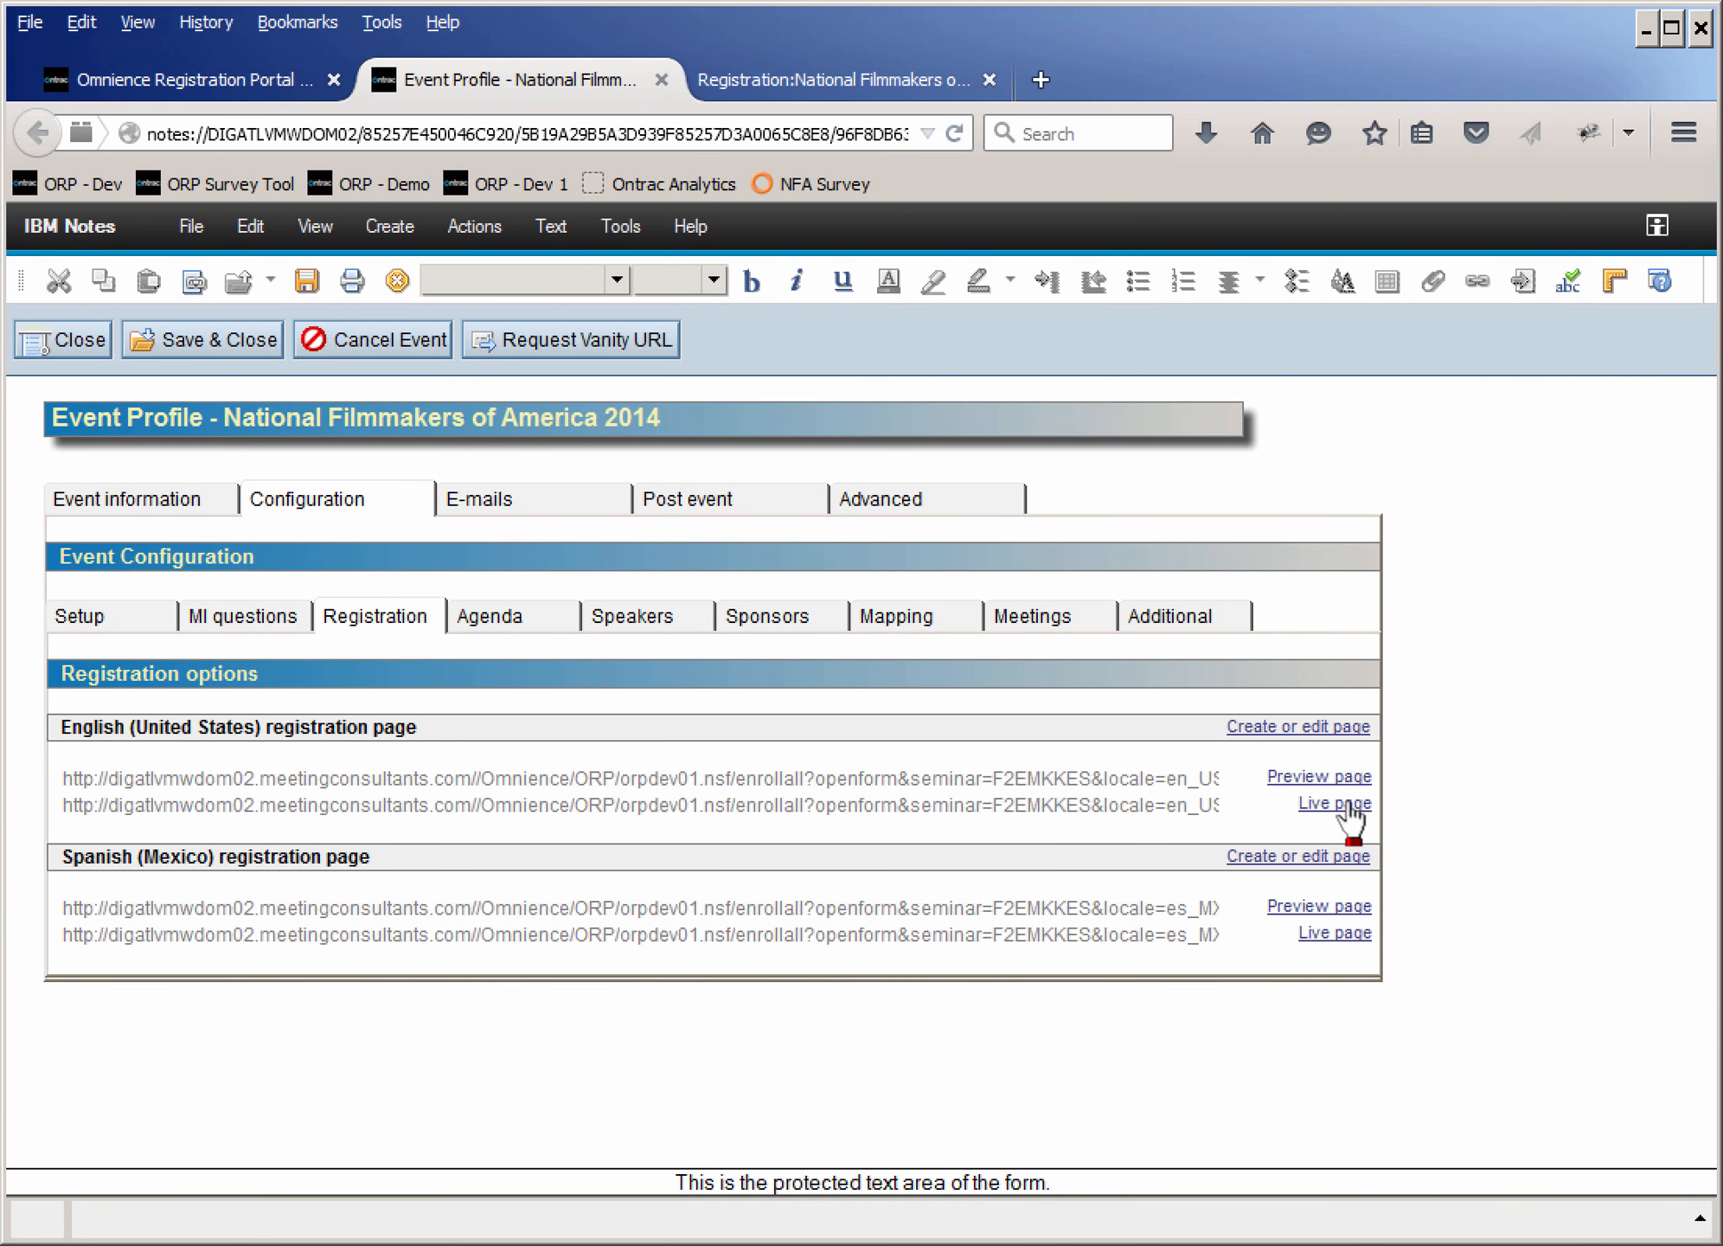
# - Open the English (United States) registration page for editing and look over its basic settings
pyautogui.click(1297, 728)
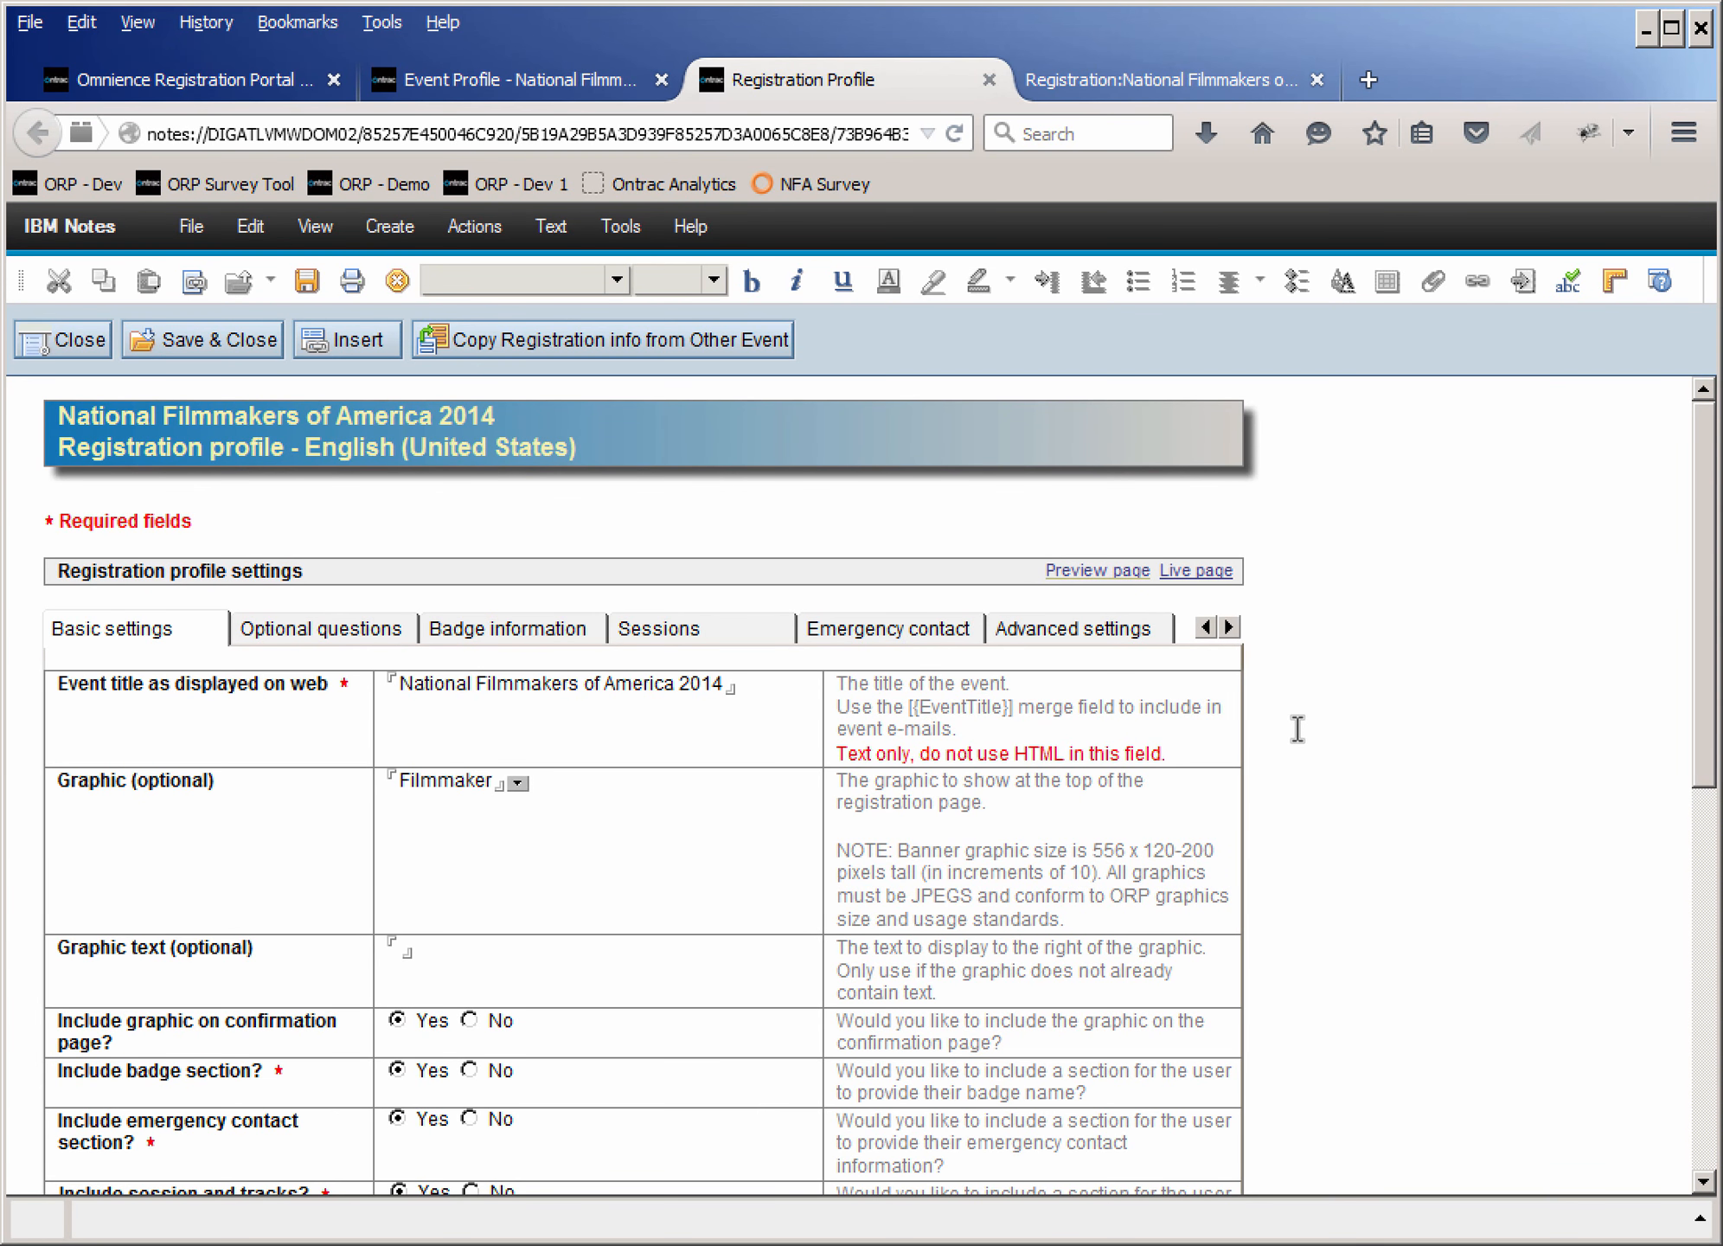
pyautogui.scroll(-1, 1182, 907)
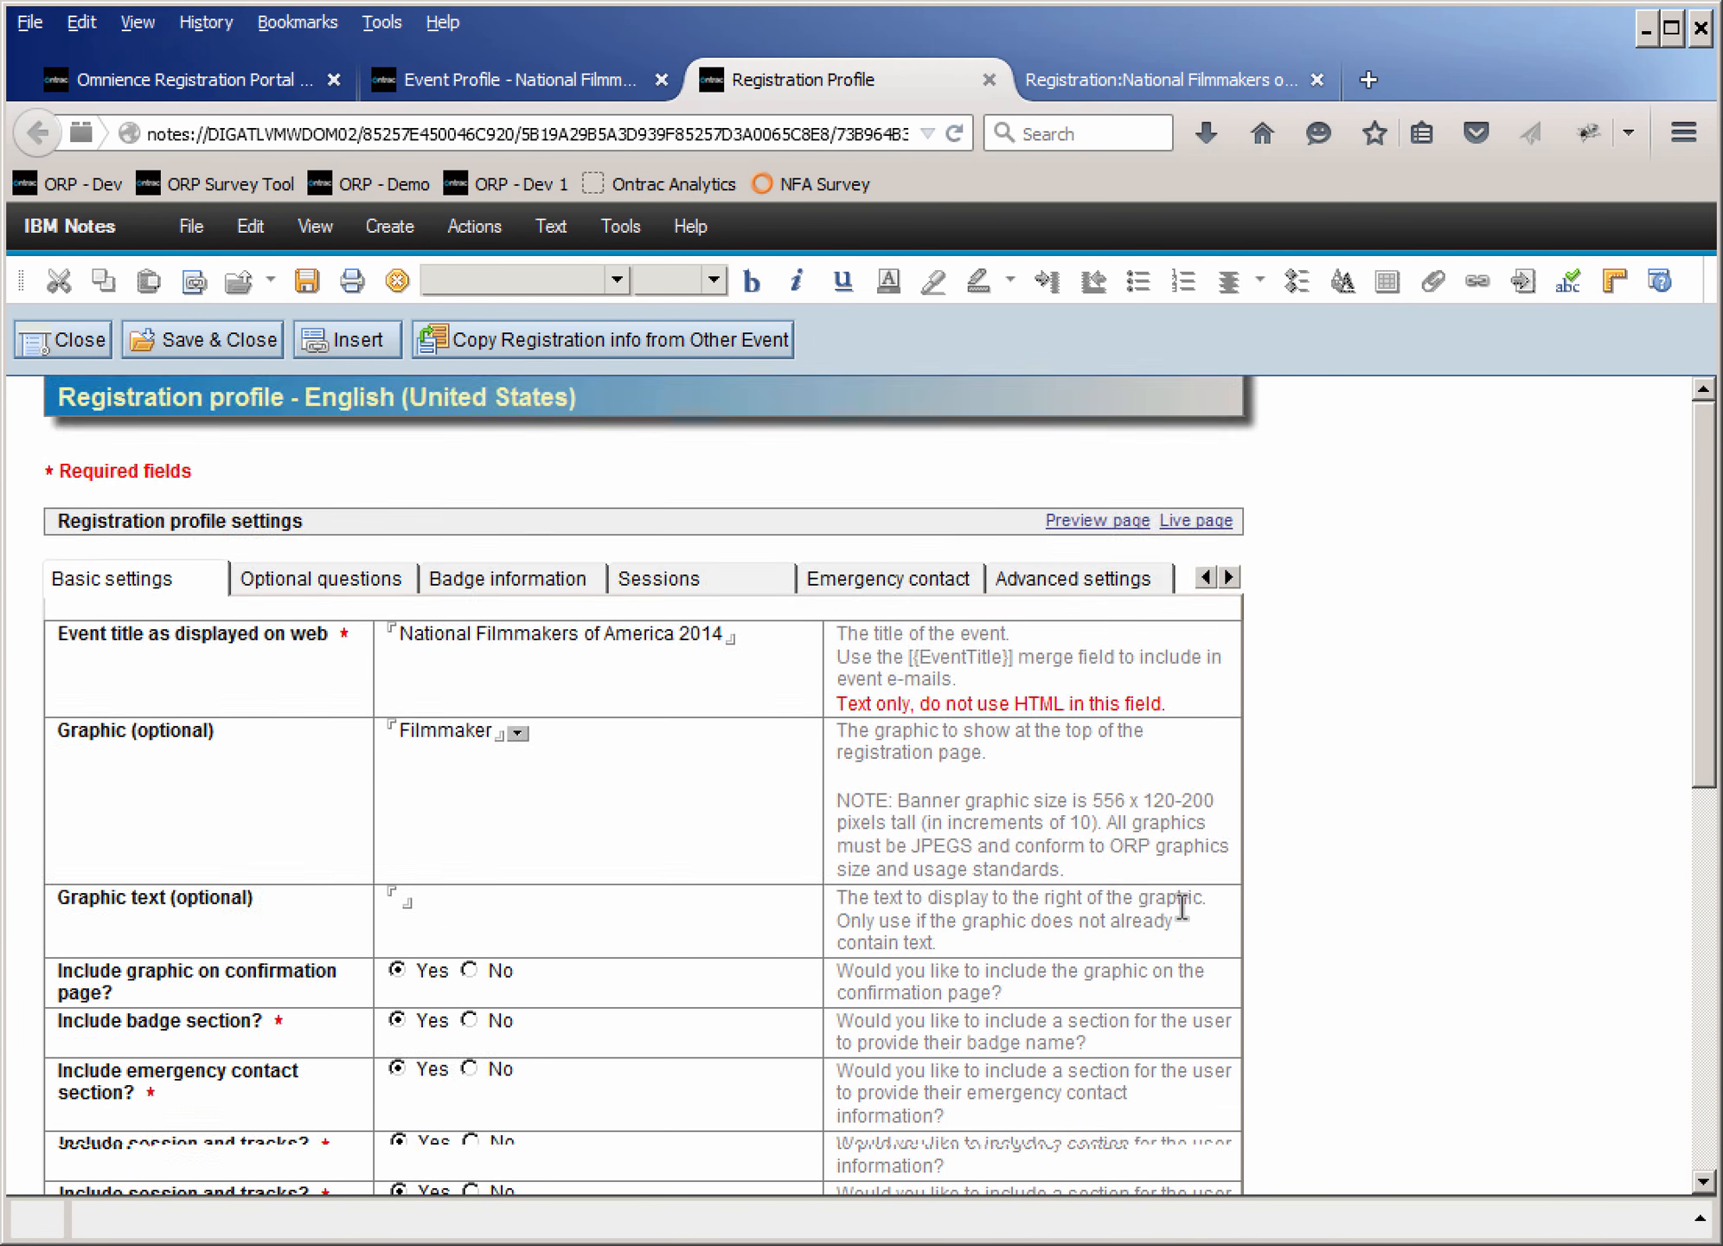
pyautogui.scroll(-5, 1181, 907)
pyautogui.scroll(-4, 1181, 906)
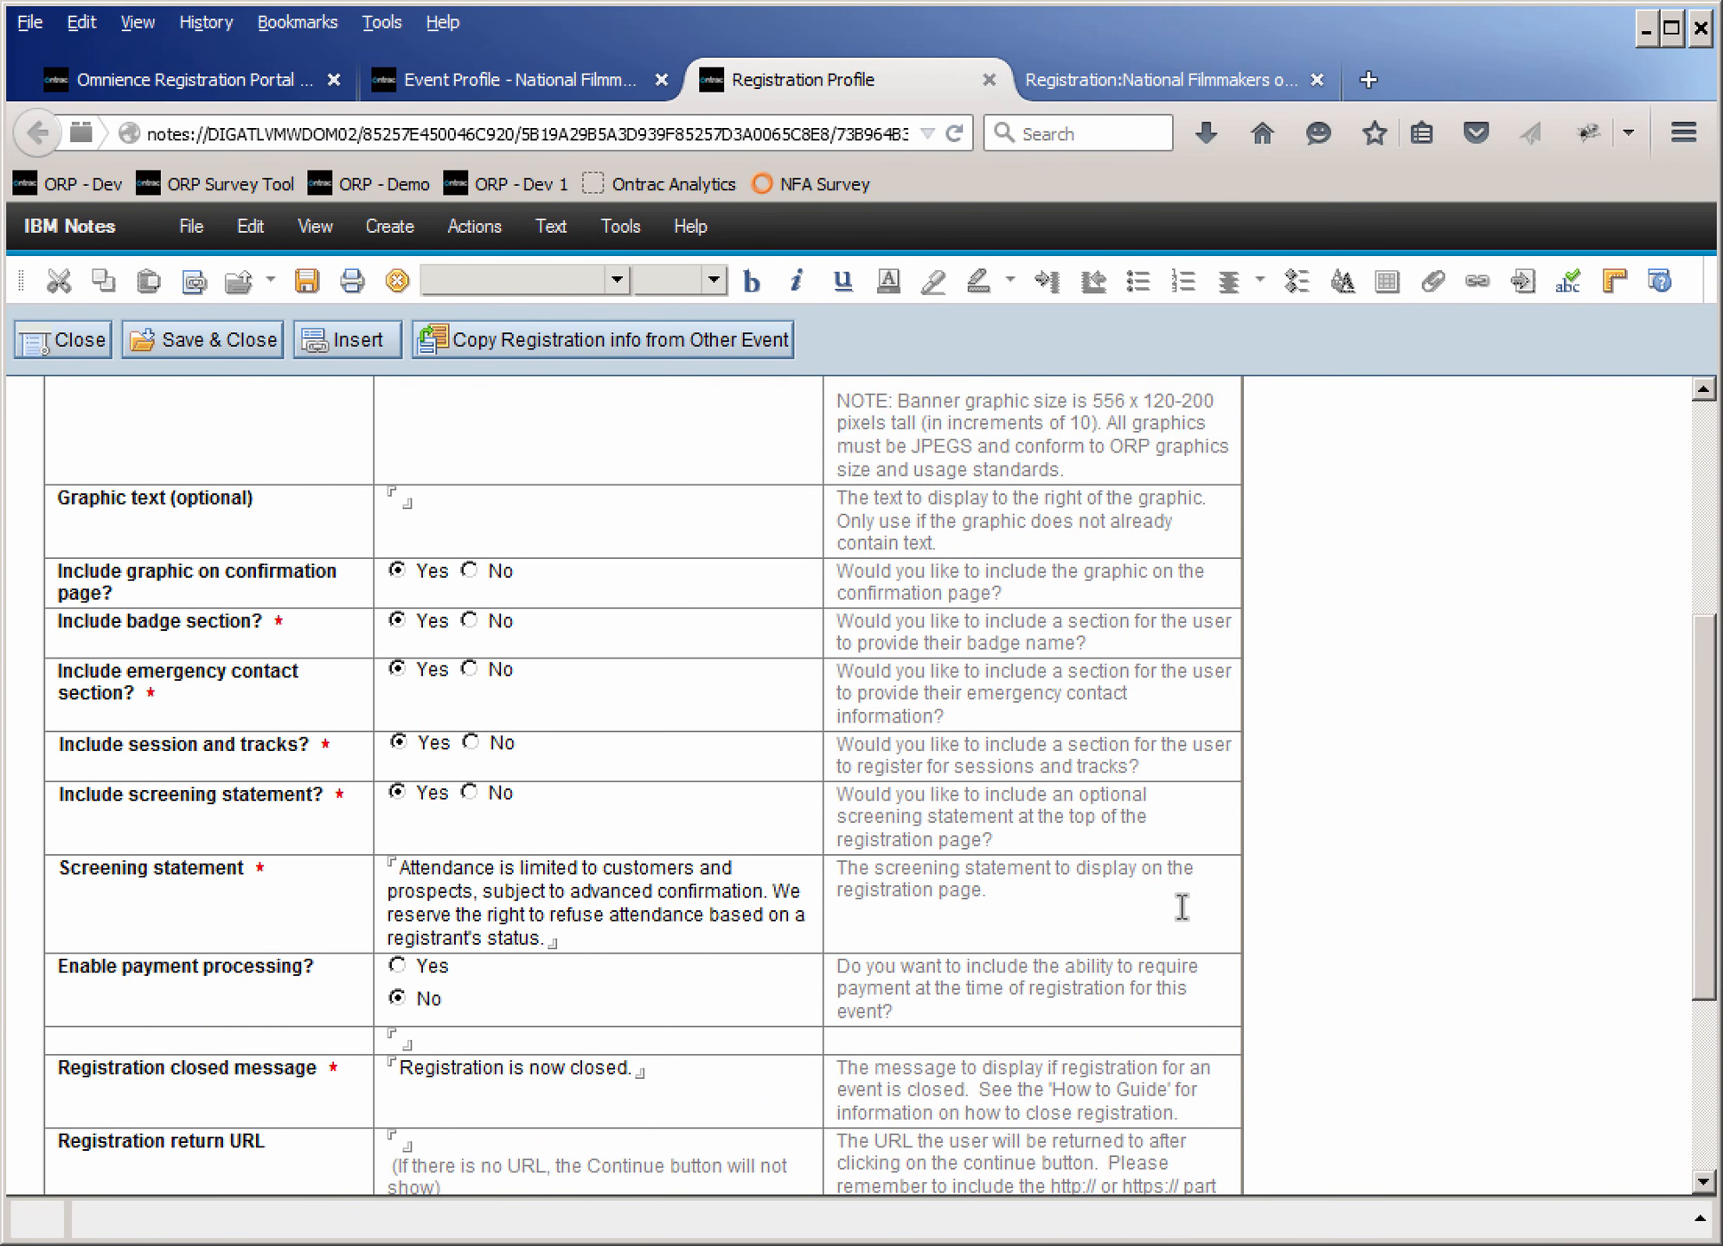
pyautogui.scroll(10, 1182, 906)
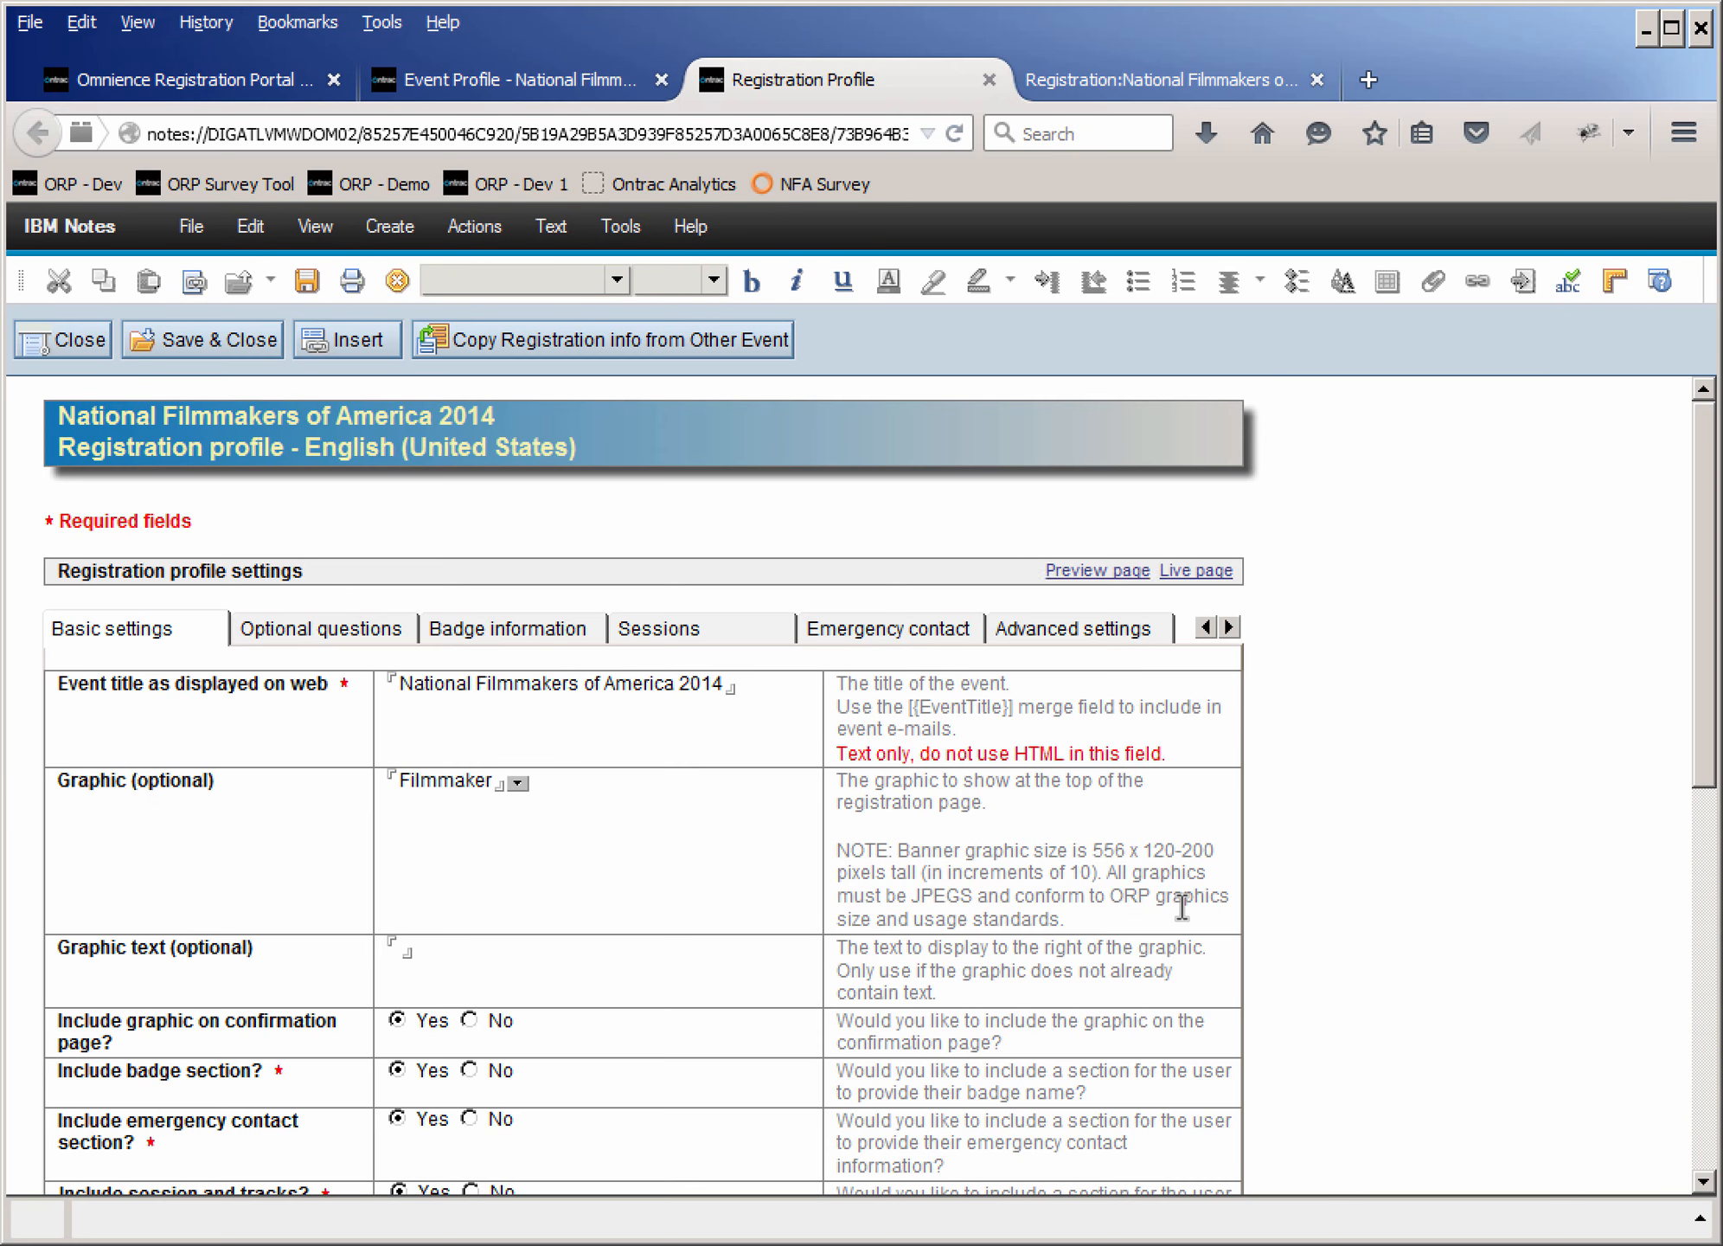
pyautogui.scroll(-5, 1182, 907)
pyautogui.scroll(5, 1182, 906)
pyautogui.scroll(-3, 545, 791)
# - Highlight part of the web event title and browse the available registration graphics without changing the selection
pyautogui.moveTo(444, 534); pyautogui.dragTo(636, 534)
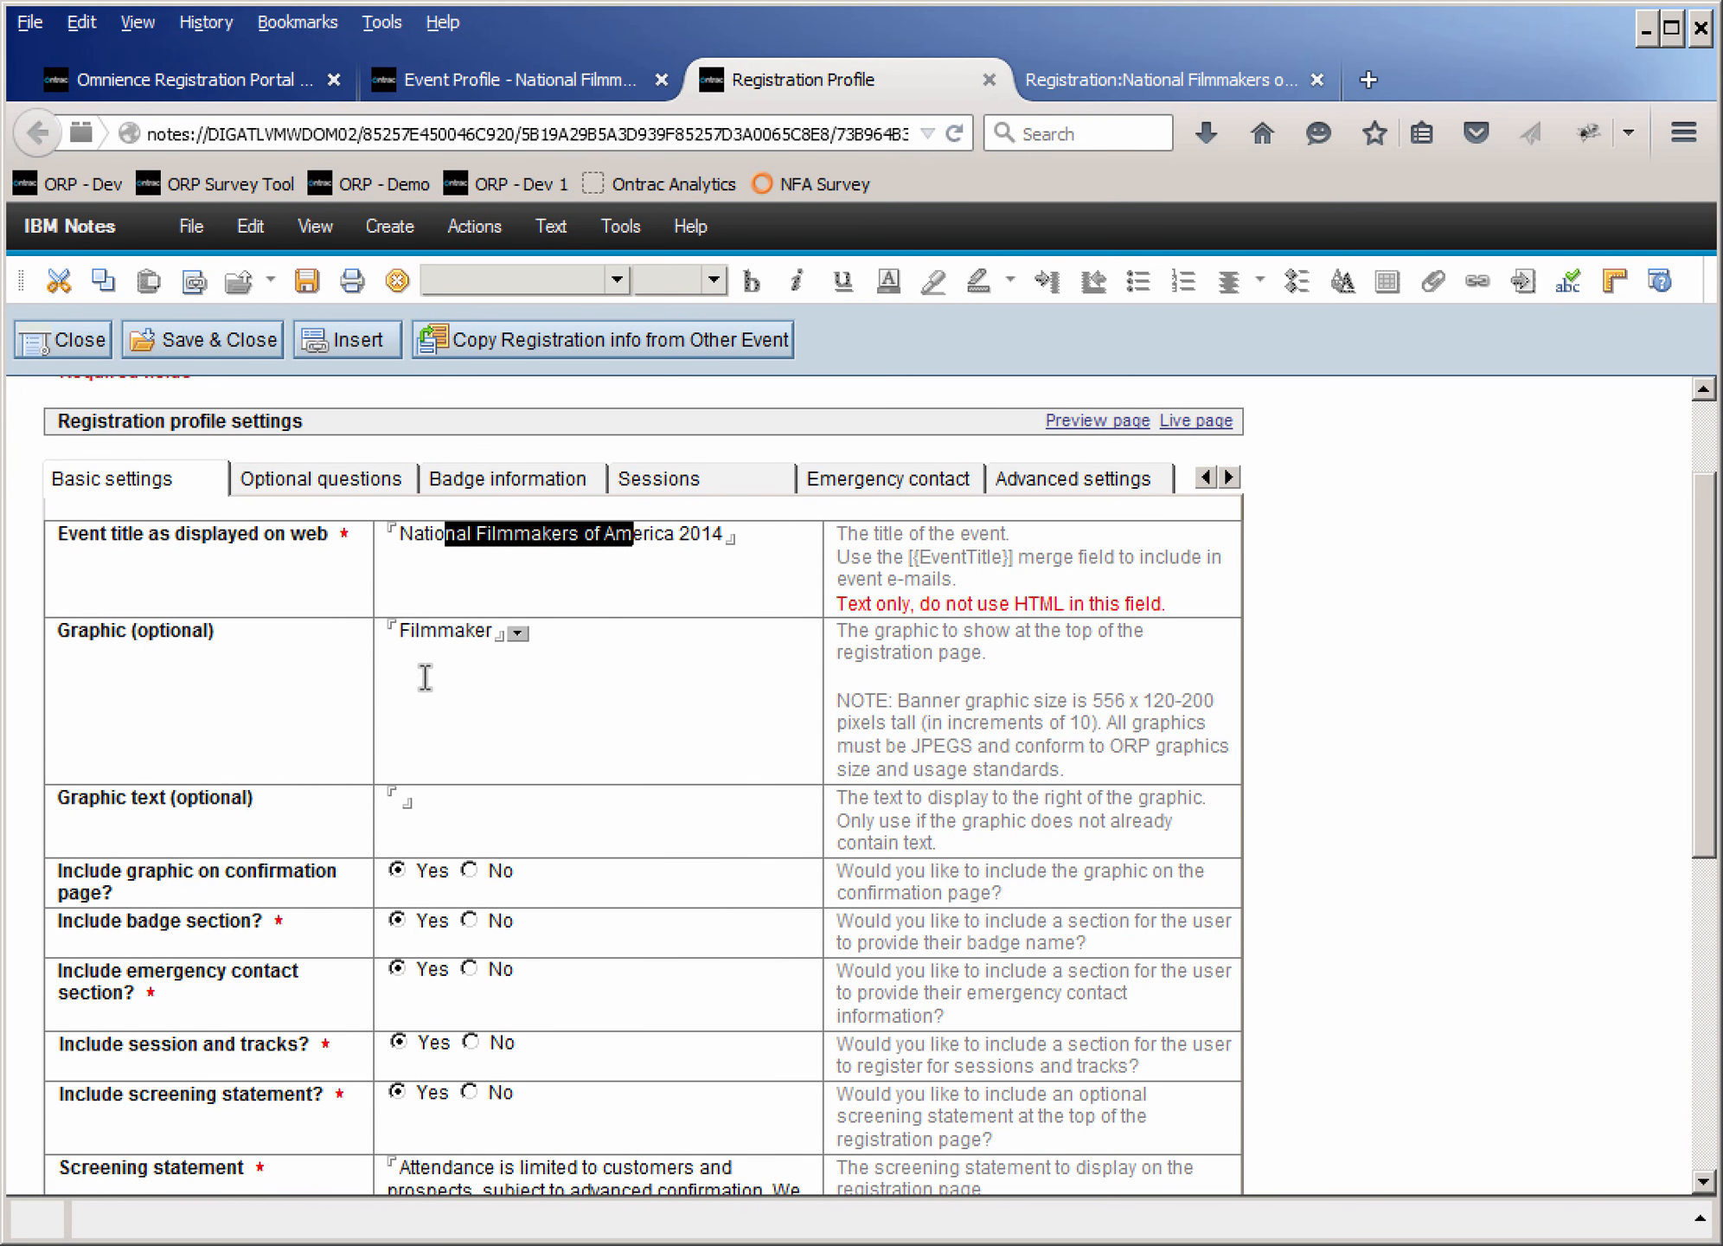
pyautogui.click(465, 632)
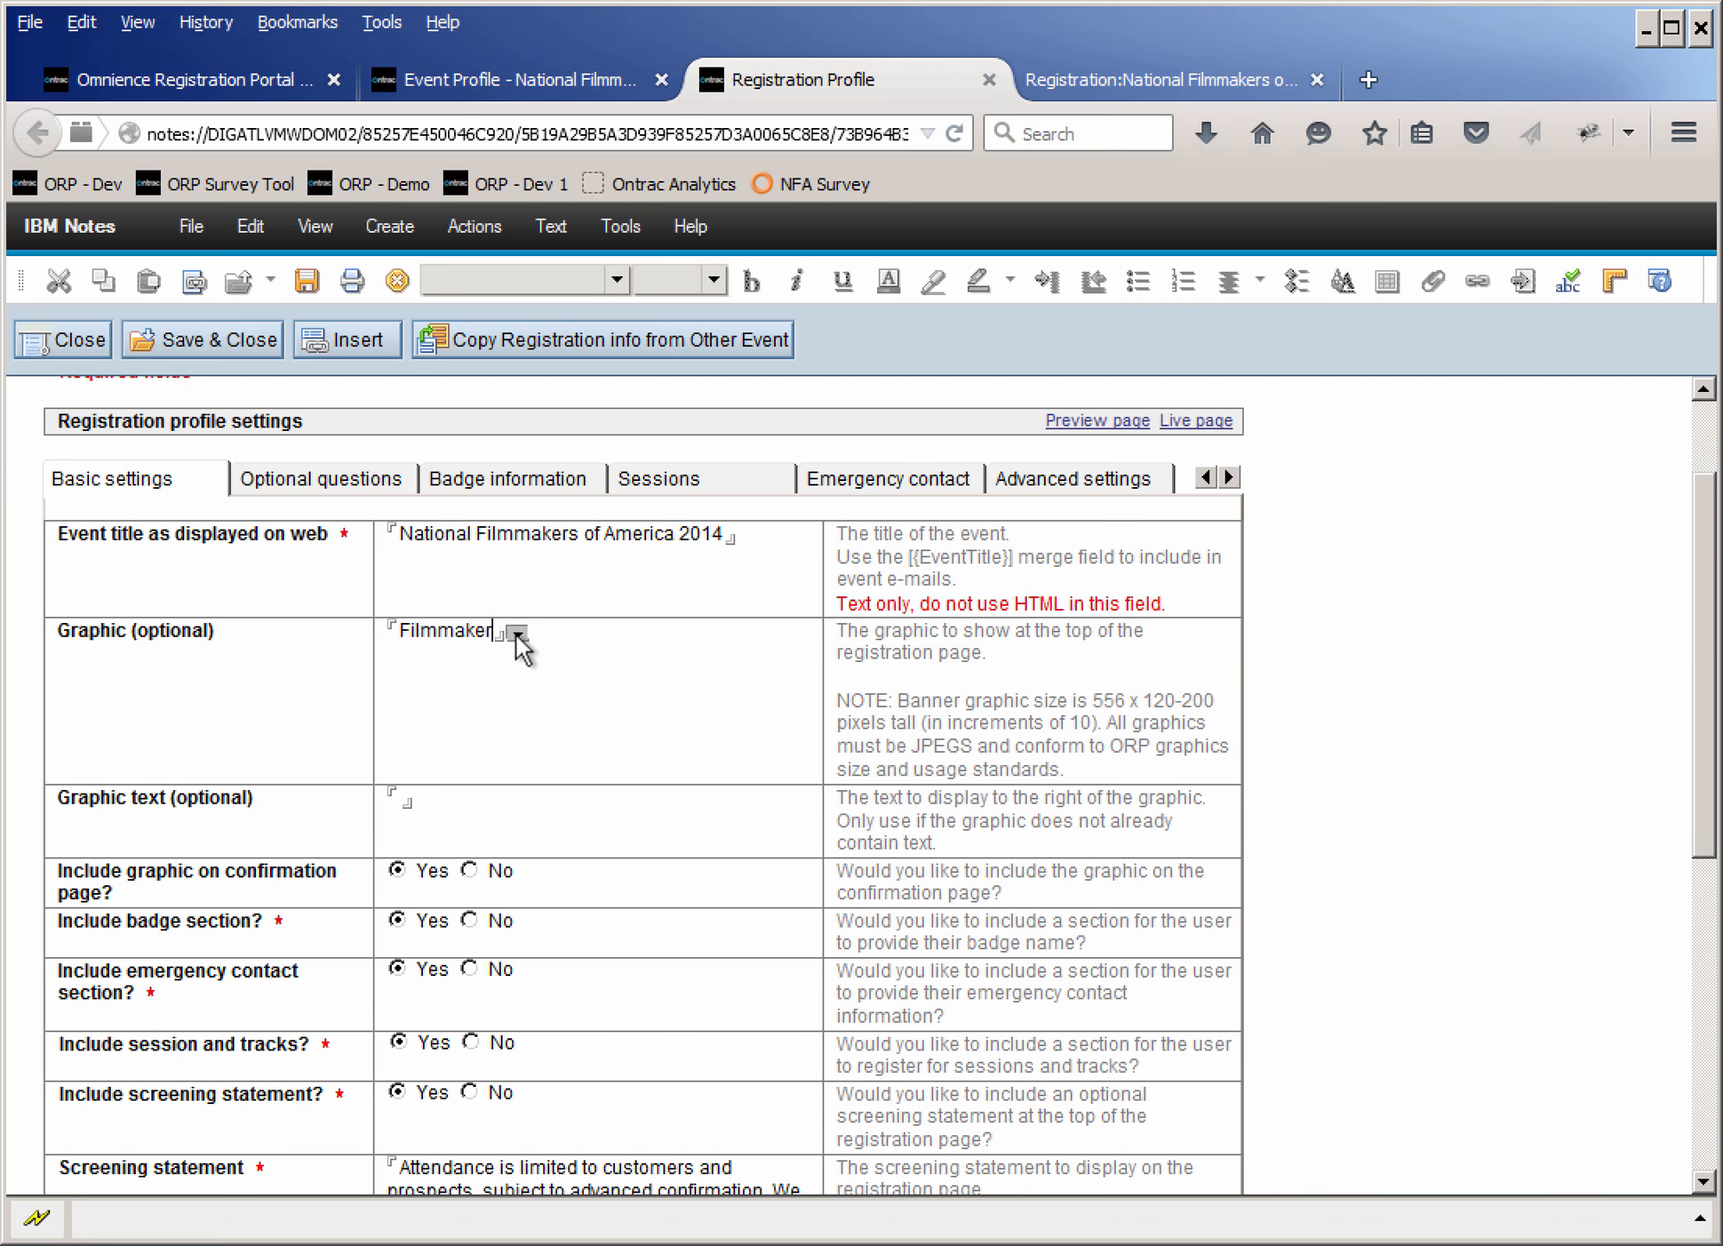
pyautogui.click(517, 634)
pyautogui.scroll(-3, 390, 614)
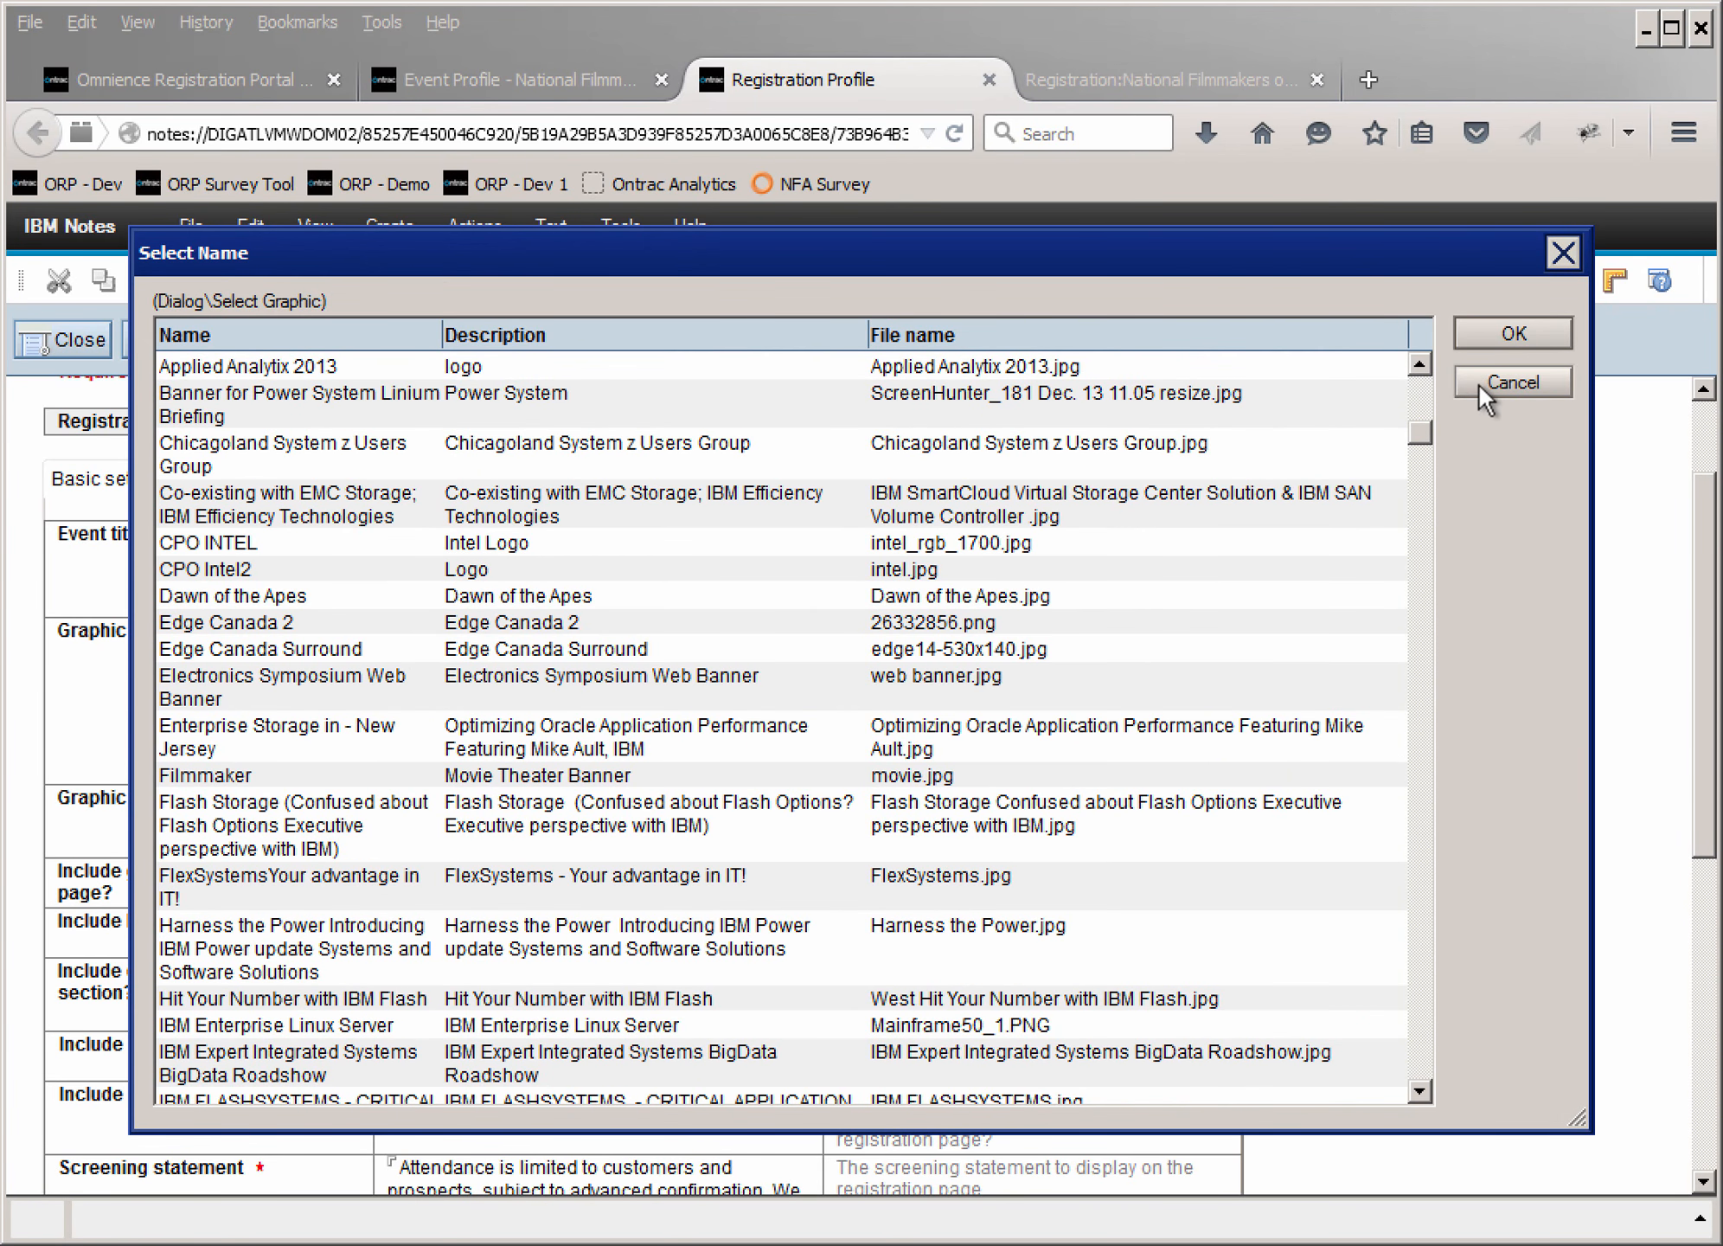
pyautogui.click(1512, 382)
# - Review the remaining basic settings, from graphic text to privacy addendum, highlighting the confirmation message
pyautogui.scroll(-6, 558, 761)
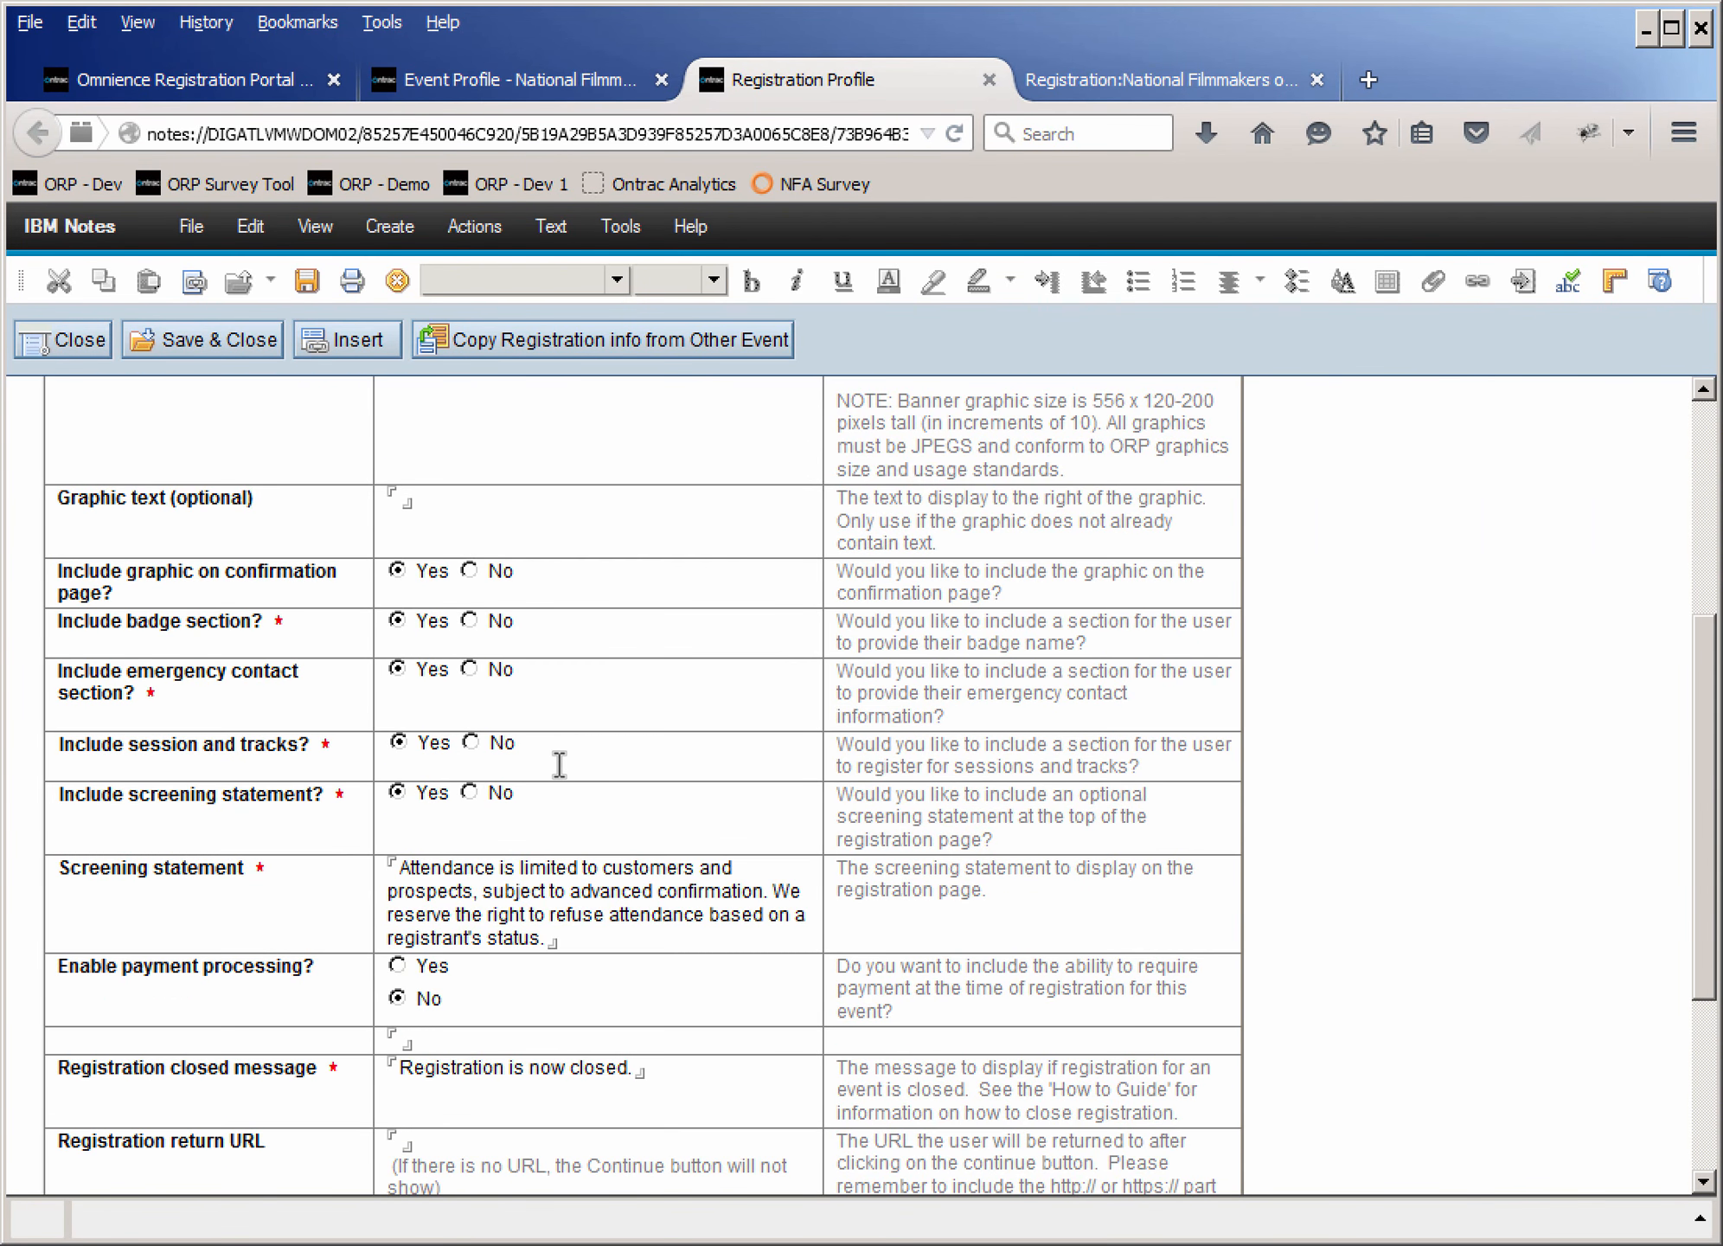
pyautogui.click(157, 575)
pyautogui.scroll(-7, 524, 752)
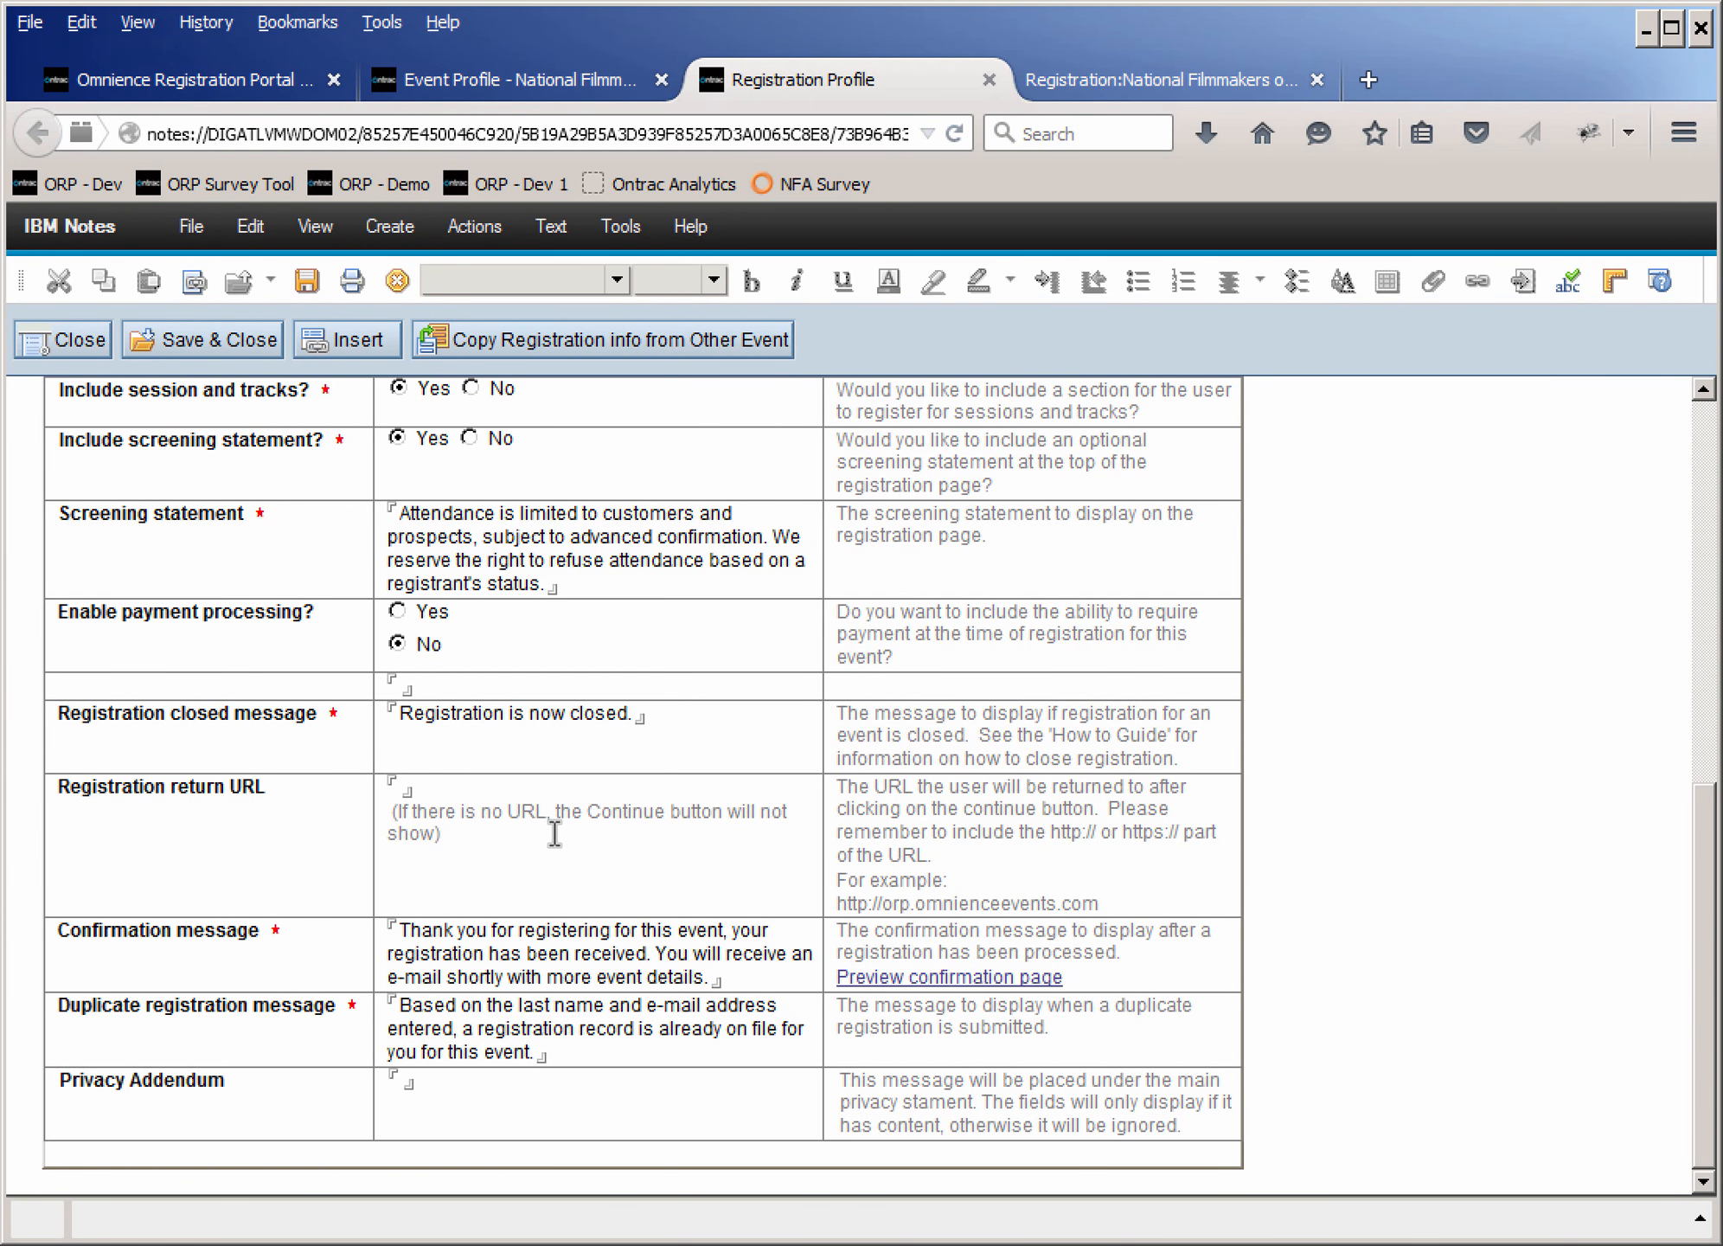
pyautogui.click(397, 930)
pyautogui.keyDown('shift'); pyautogui.click(736, 980); pyautogui.keyUp('shift')
pyautogui.click(609, 971)
pyautogui.scroll(10, 561, 1023)
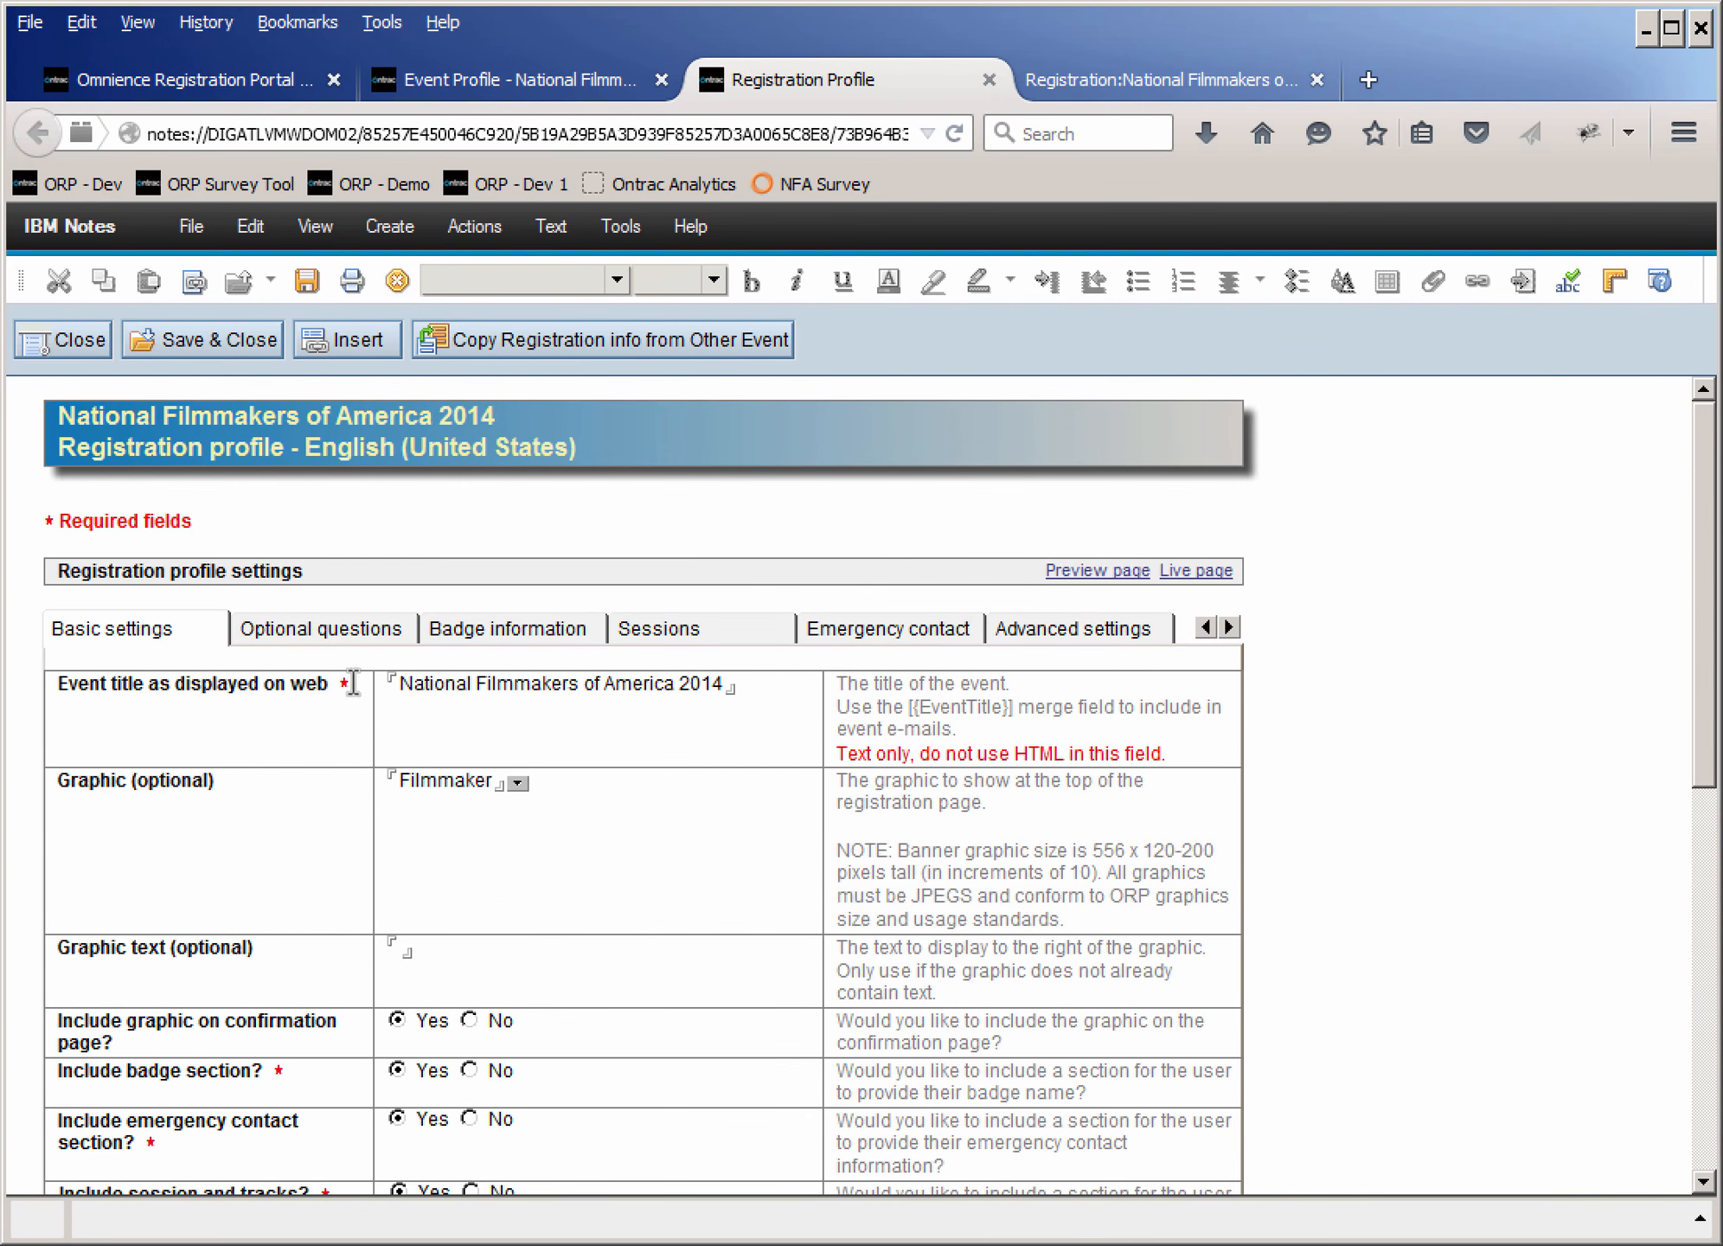
# - Examine the optional questions, covering their answer types, allowable answers and required flags, plus the section title and message
pyautogui.click(350, 636)
pyautogui.scroll(-3, 633, 882)
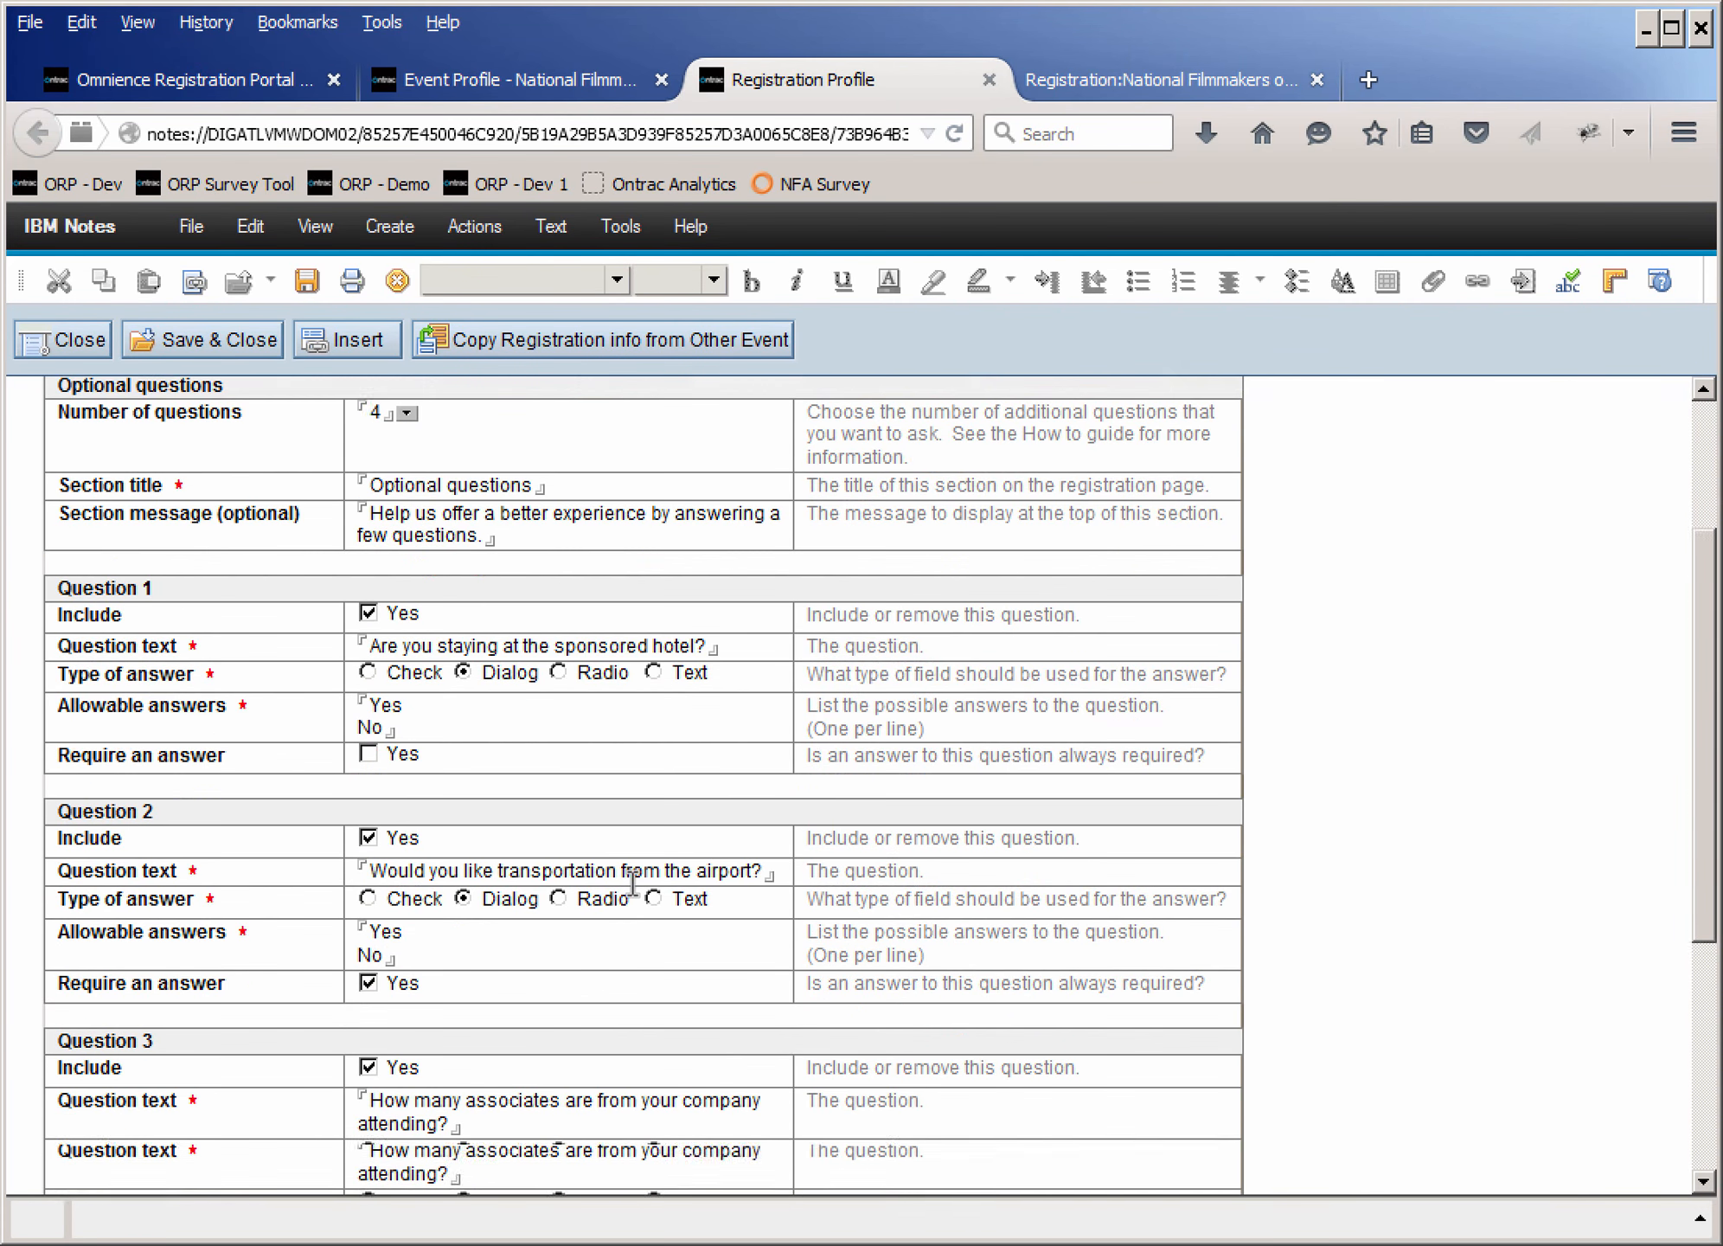
pyautogui.scroll(-3, 633, 882)
pyautogui.scroll(-2, 633, 883)
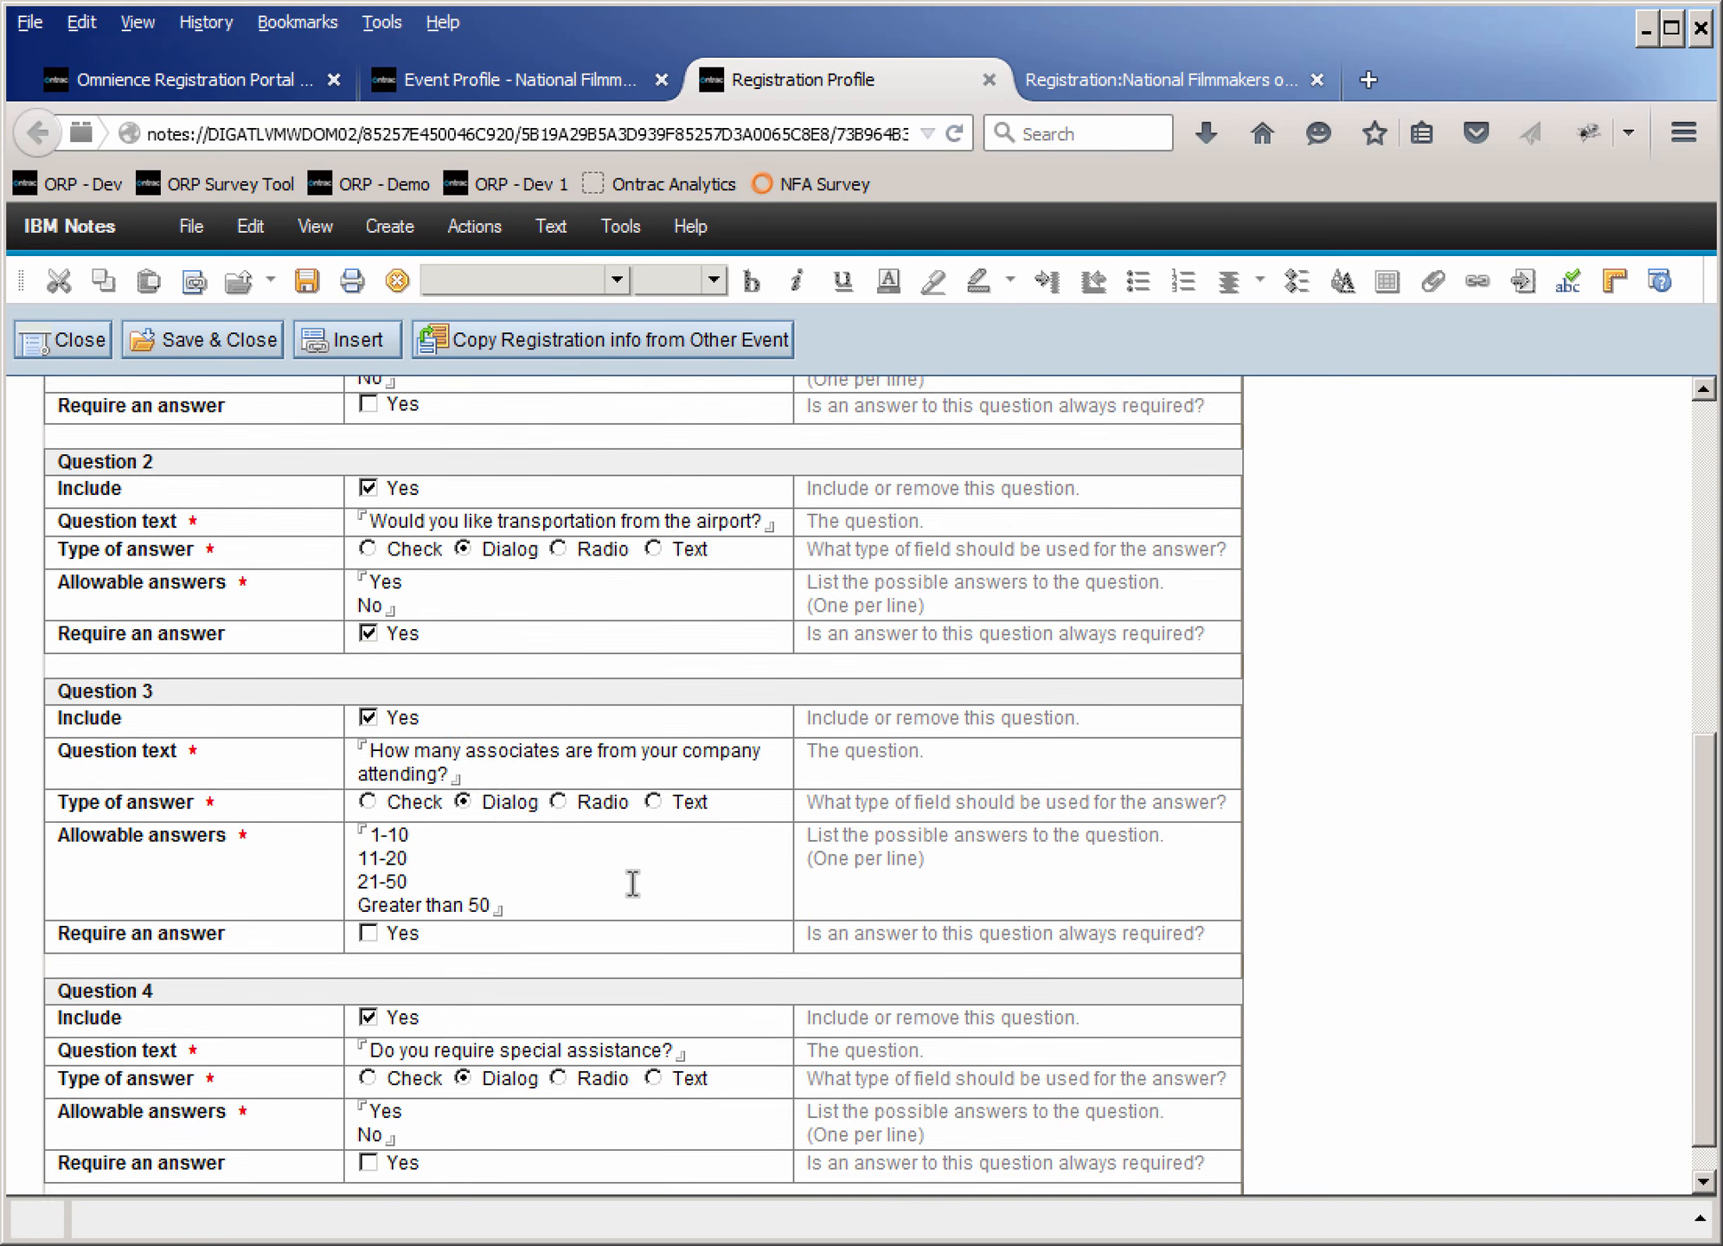
pyautogui.scroll(8, 633, 884)
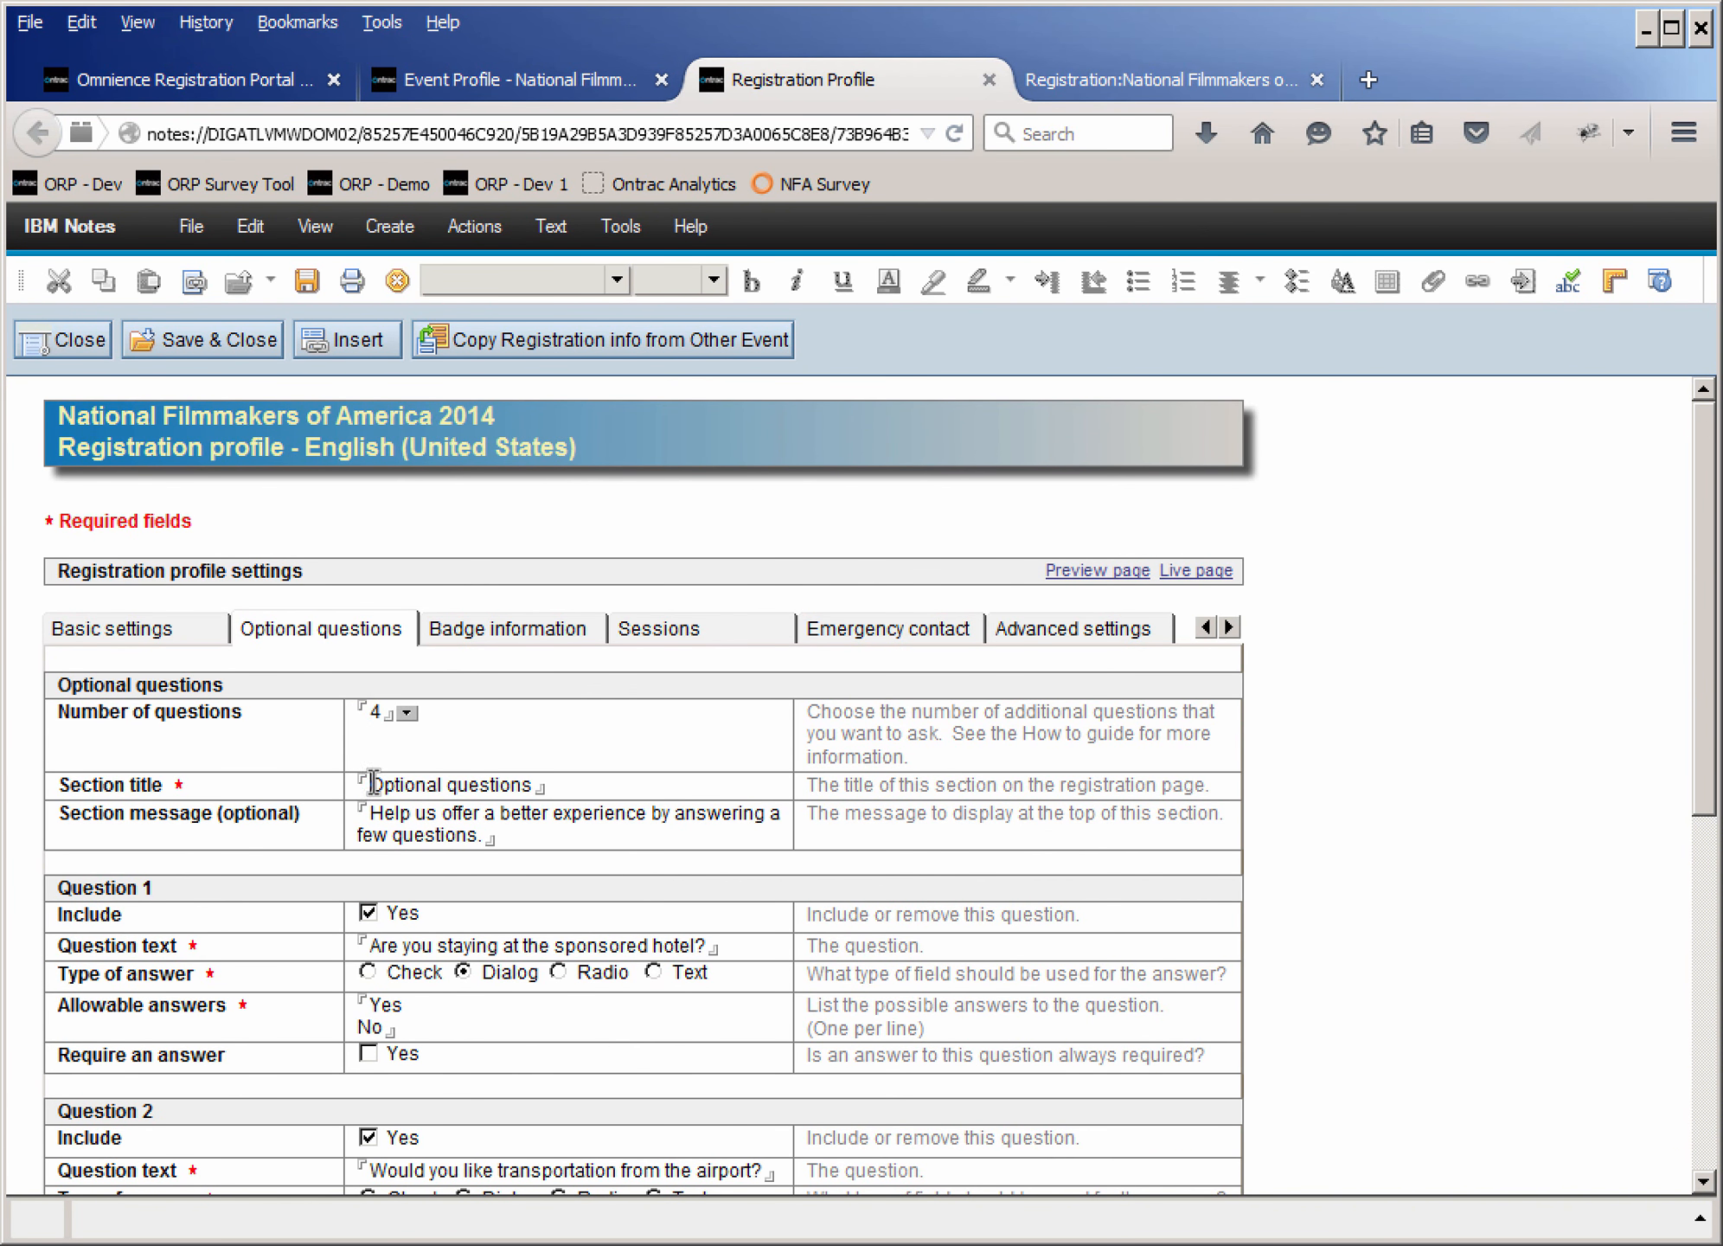
pyautogui.moveTo(372, 784)
pyautogui.mouseDown()
pyautogui.moveTo(530, 784)
pyautogui.moveTo(470, 835)
pyautogui.moveTo(372, 813)
pyautogui.mouseUp()
pyautogui.click(521, 823)
pyautogui.click(383, 821)
# - Review the badge information section's title, message and name questions
pyautogui.click(467, 632)
pyautogui.scroll(-3, 605, 774)
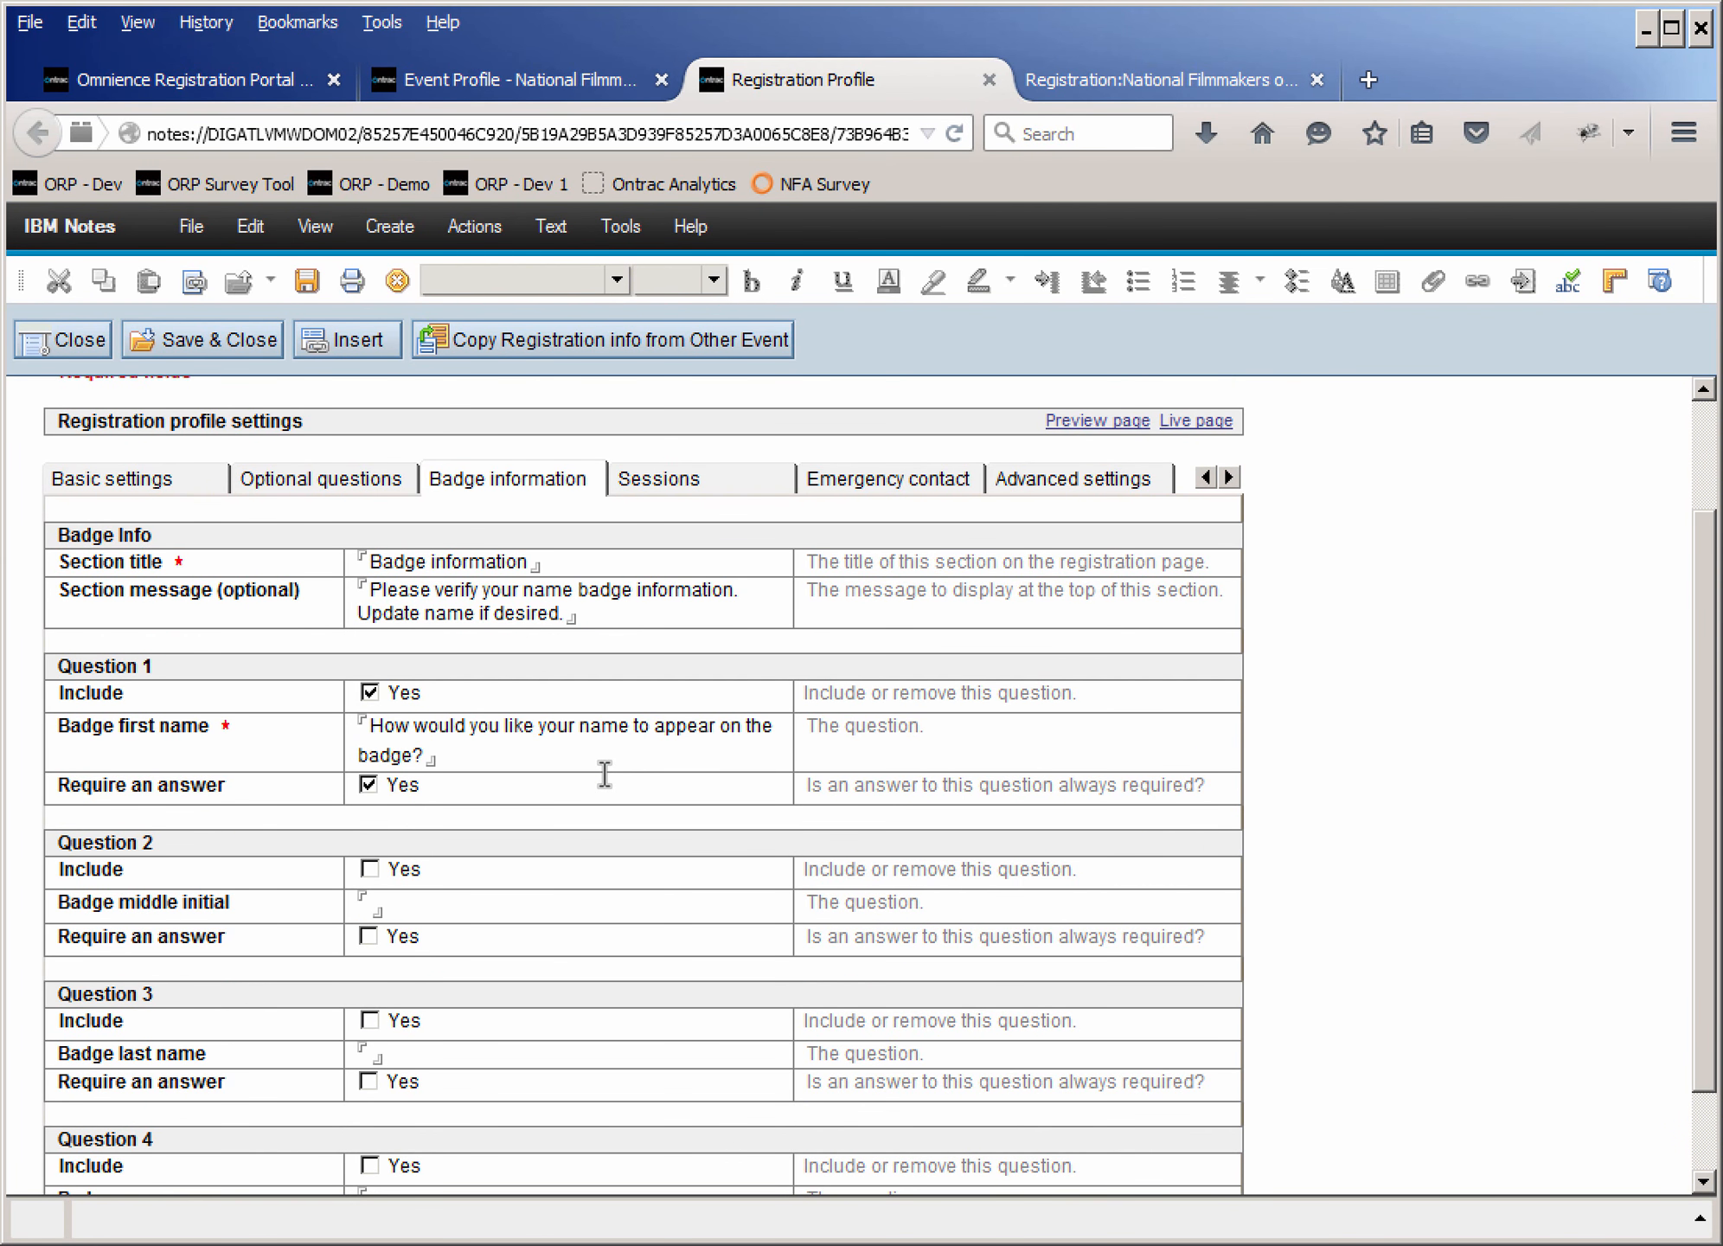
pyautogui.scroll(-1, 605, 775)
pyautogui.scroll(4, 604, 774)
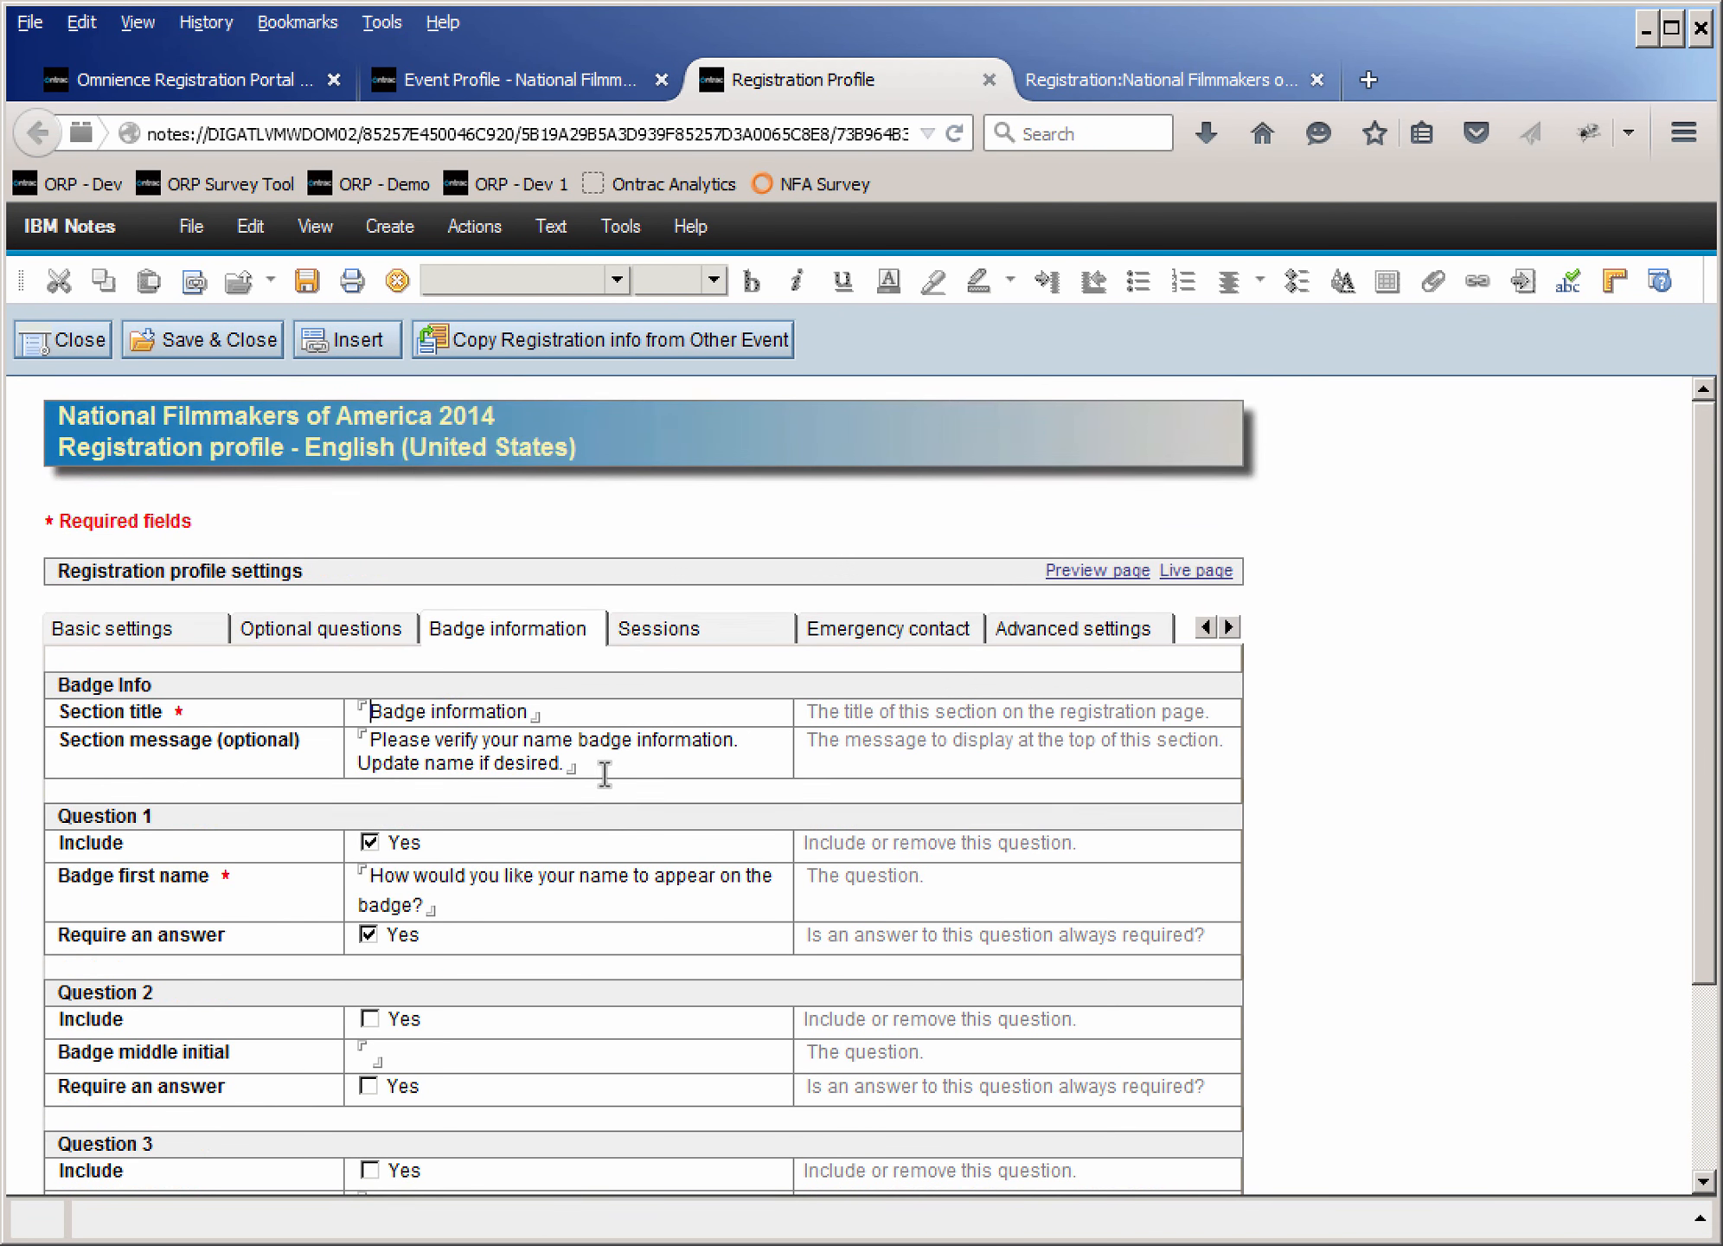
# - Review the session section's settings, from its title and number of days to the validation messages, button type and daily track options
pyautogui.click(651, 648)
pyautogui.scroll(-2, 673, 797)
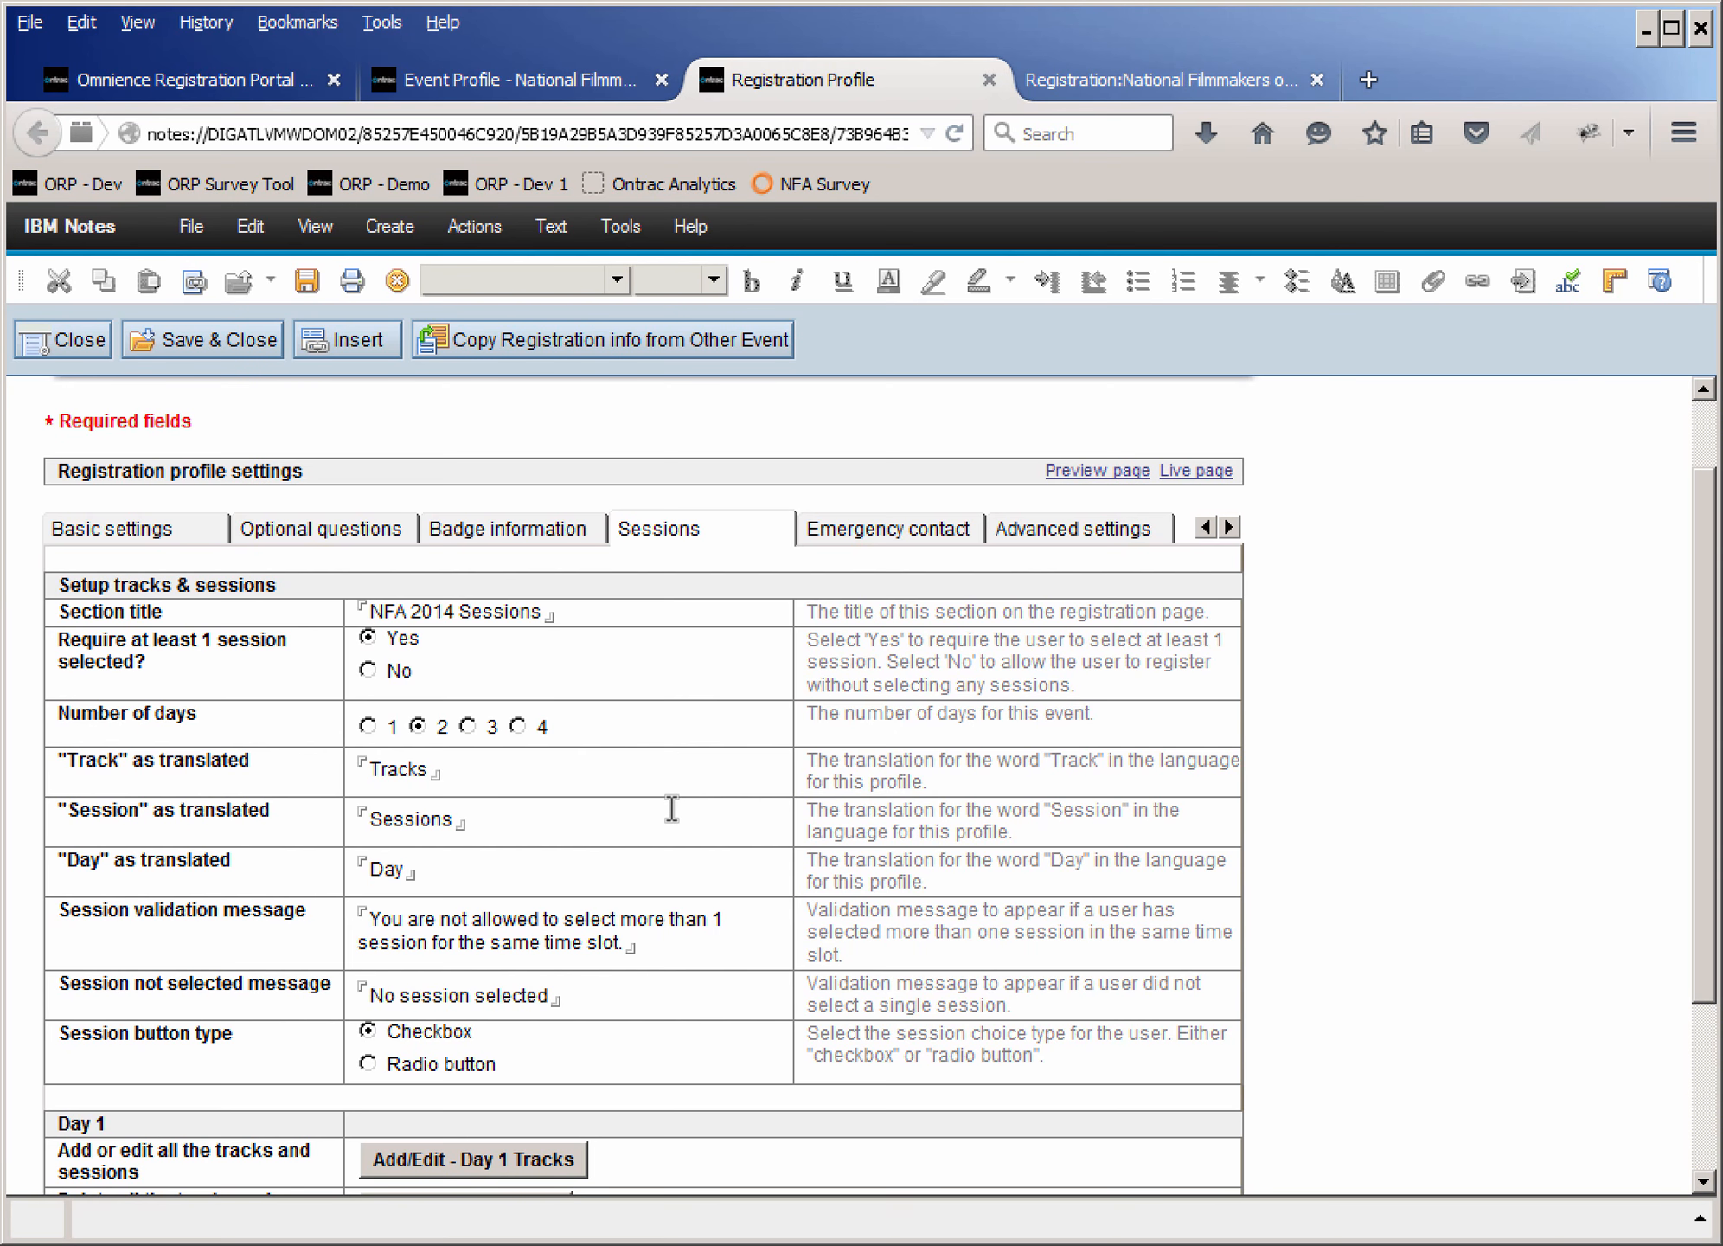
pyautogui.scroll(-3, 672, 809)
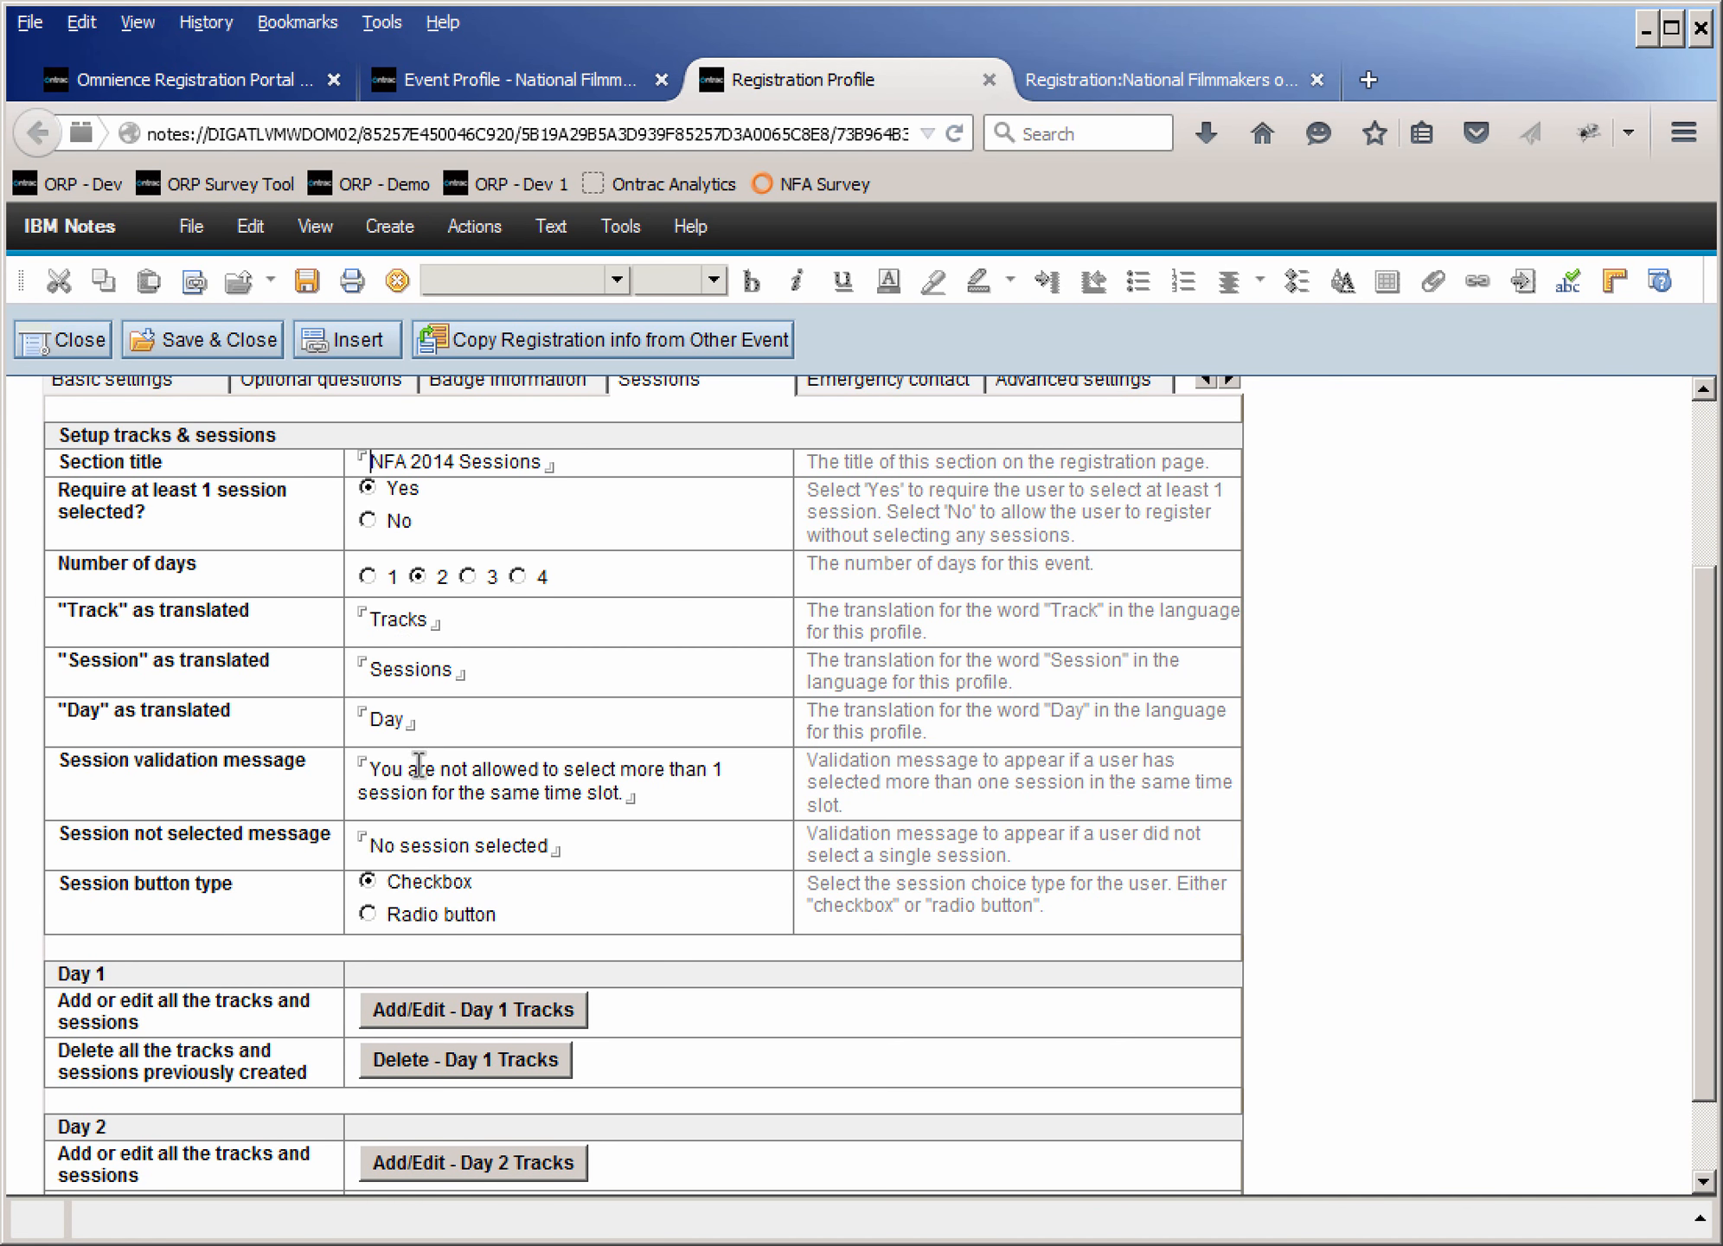
pyautogui.scroll(-1, 339, 995)
pyautogui.scroll(-1, 339, 999)
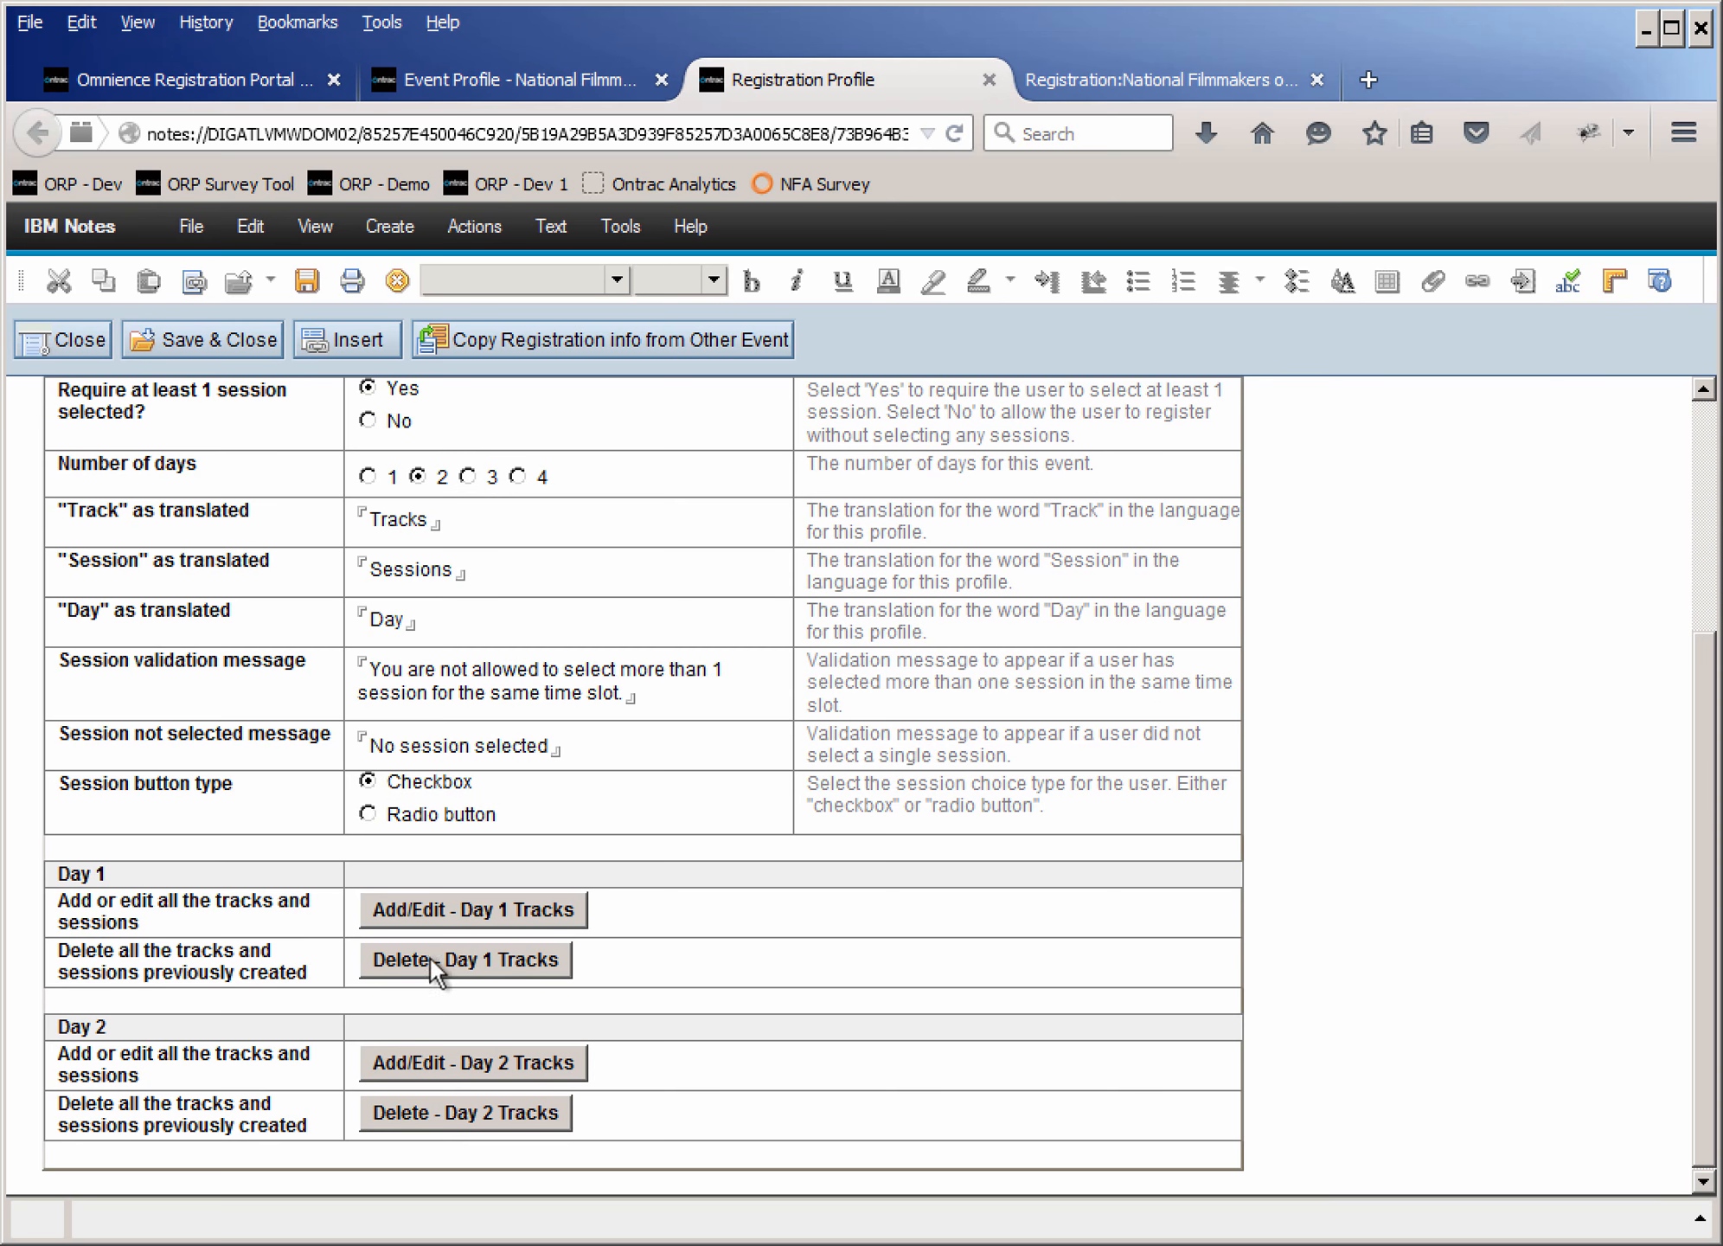
# - Open the Day 1 tracks configuration and highlight Track 1's Session 1 labels, tactic code, time slot, description and capacity
pyautogui.click(458, 908)
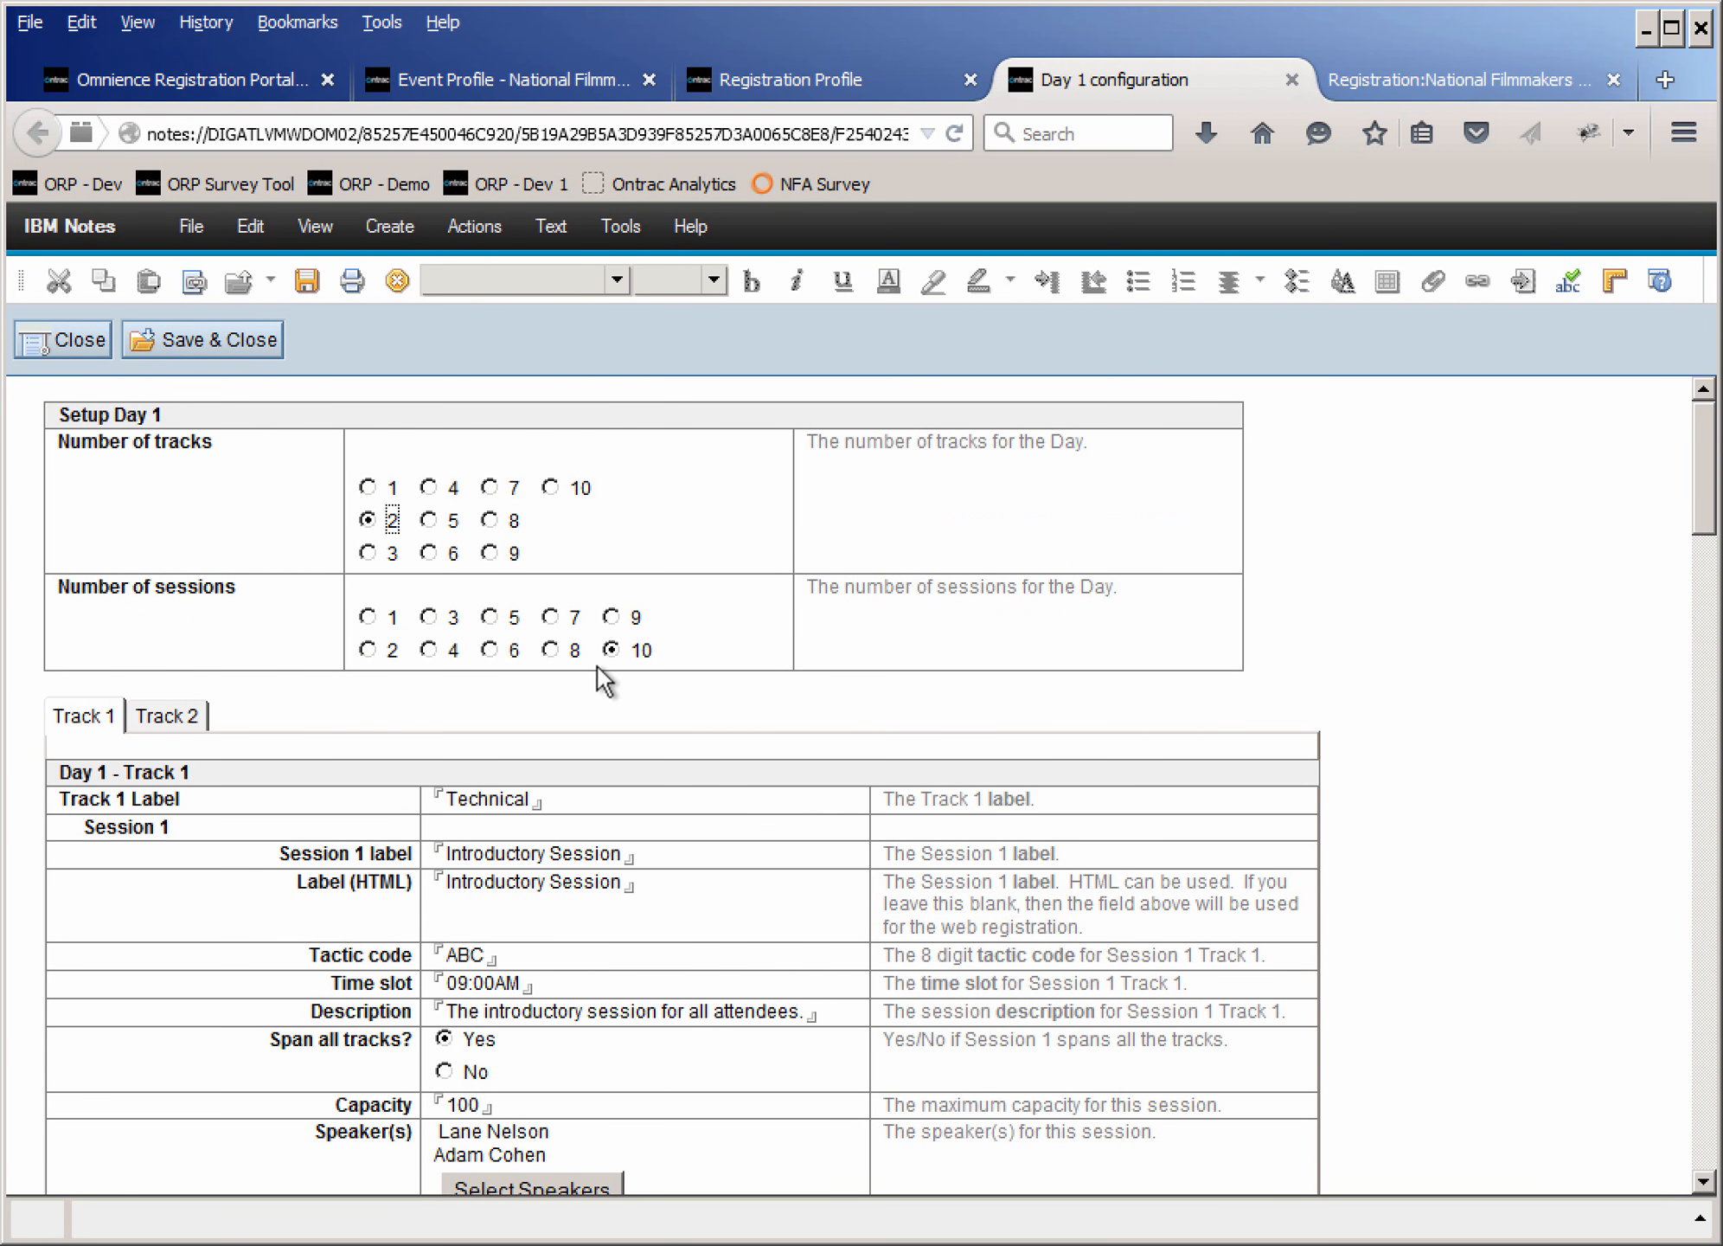
pyautogui.scroll(-3, 463, 835)
pyautogui.scroll(-1, 462, 869)
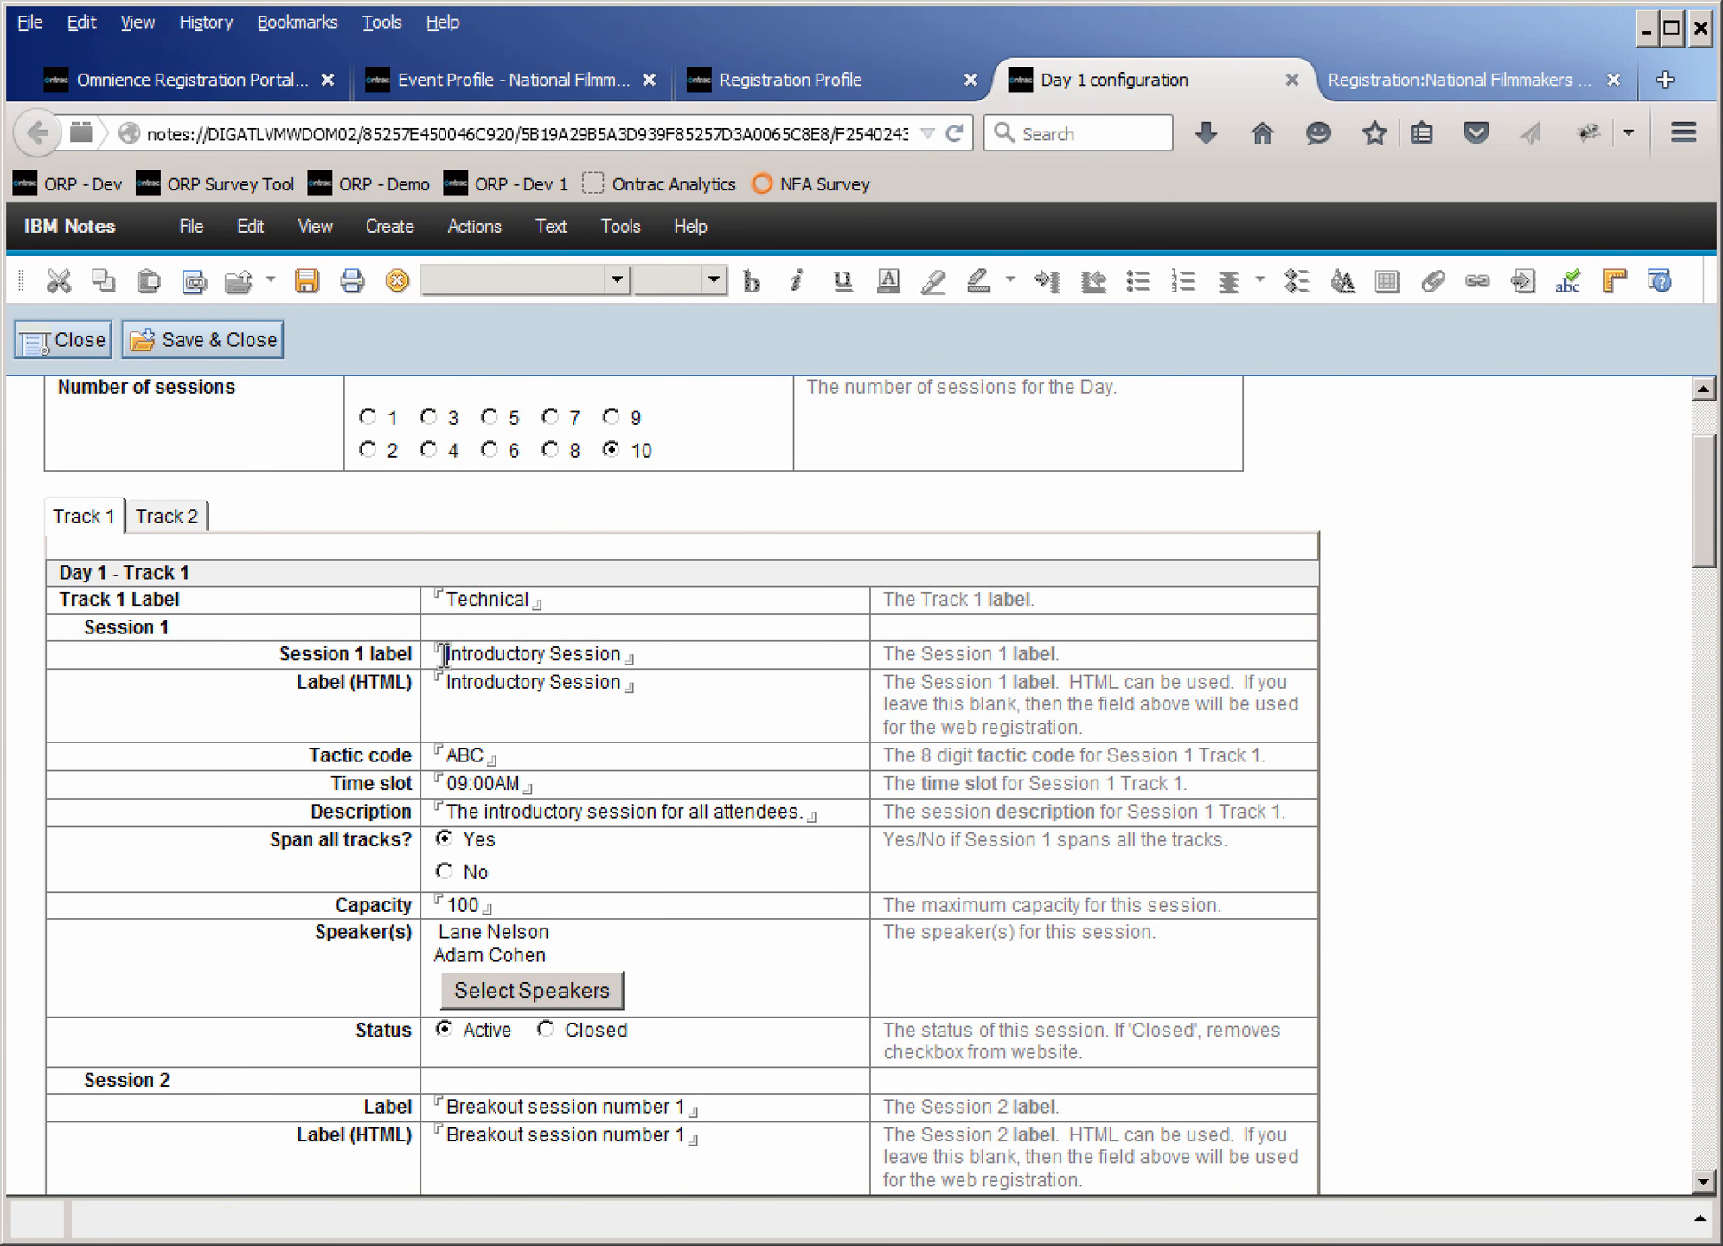
pyautogui.moveTo(444, 655); pyautogui.dragTo(623, 658)
pyautogui.click(514, 687)
pyautogui.moveTo(447, 683); pyautogui.dragTo(623, 684)
pyautogui.click(602, 688)
pyautogui.moveTo(506, 758)
pyautogui.mouseDown()
pyautogui.moveTo(428, 758)
pyautogui.moveTo(520, 784)
pyautogui.mouseUp()
pyautogui.moveTo(450, 813); pyautogui.dragTo(804, 813)
pyautogui.click(720, 815)
pyautogui.doubleClick(448, 905)
# - Browse the selectable speakers for Session 1 of Track 1 and dismiss the list without choosing anyone
pyautogui.click(472, 994)
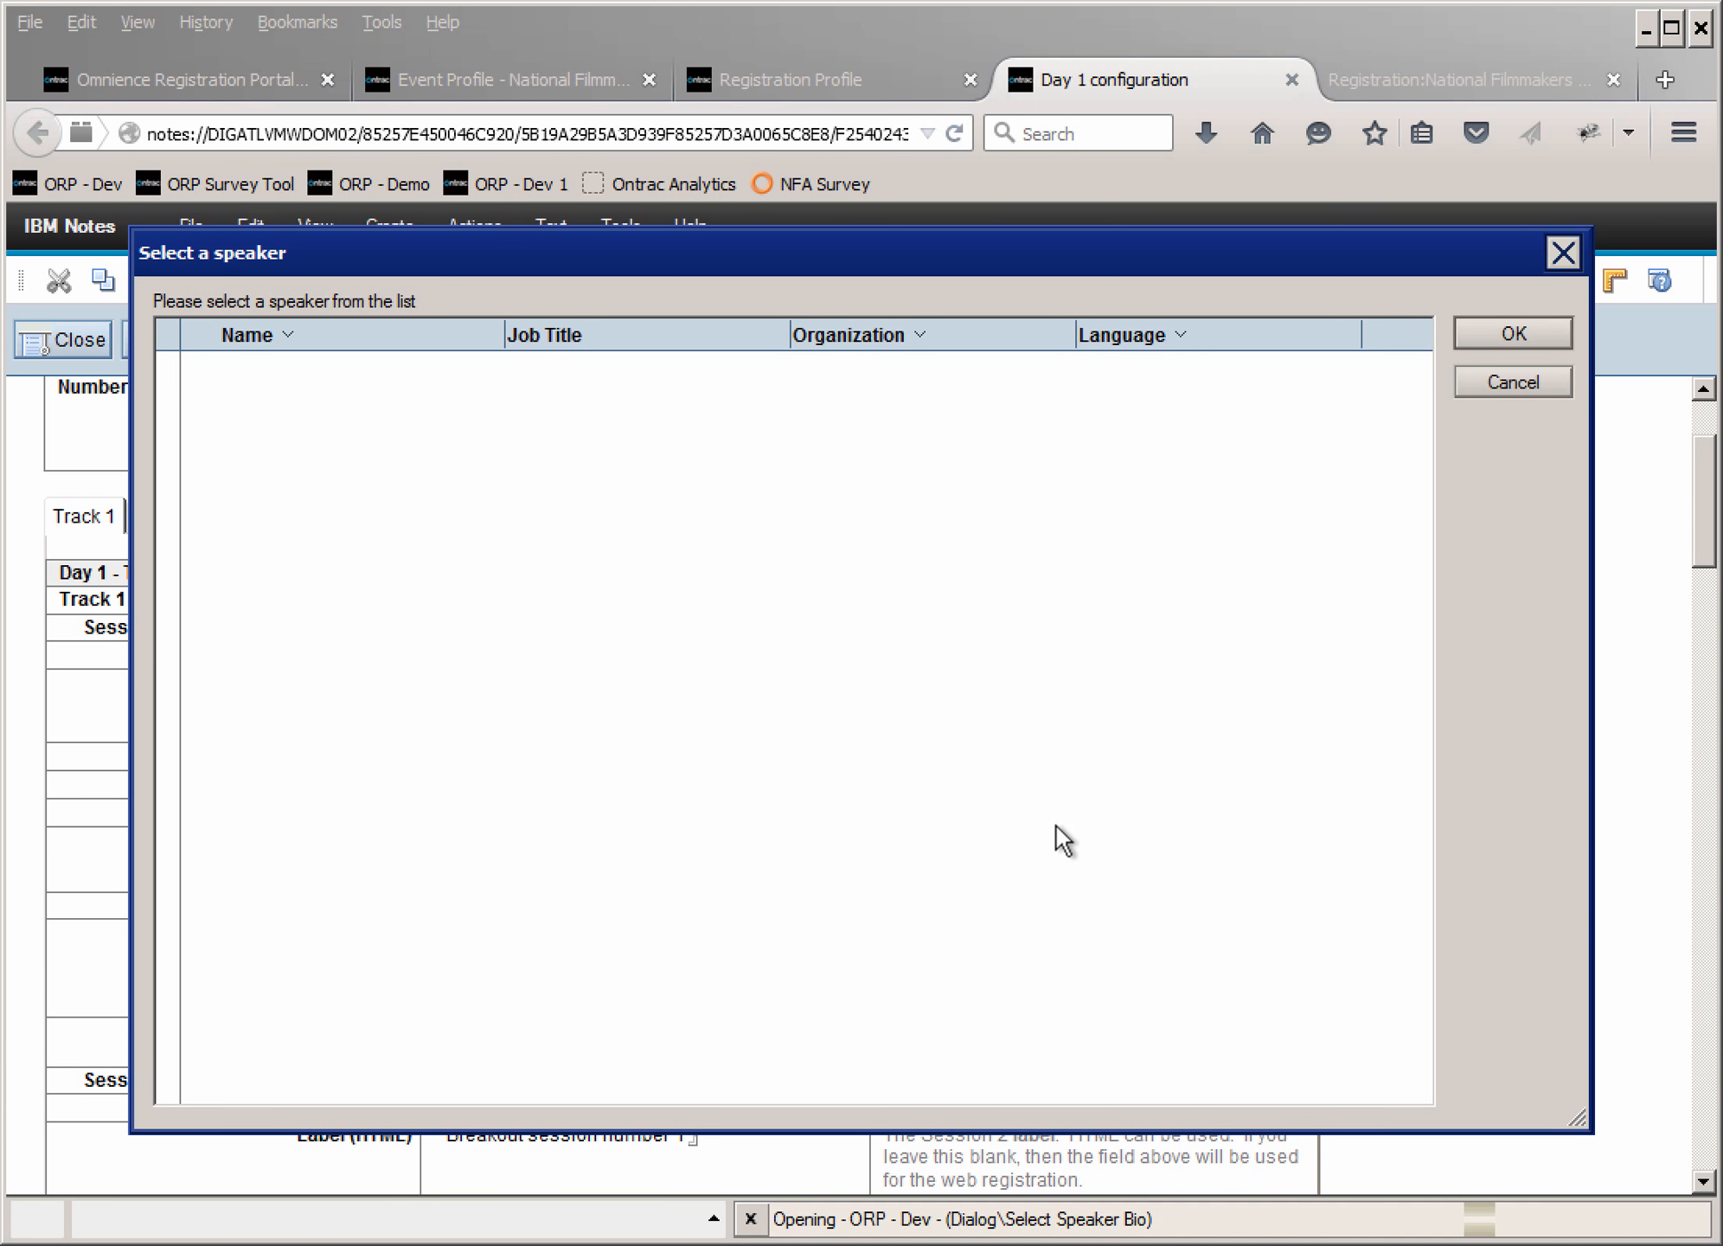
pyautogui.scroll(-6, 805, 711)
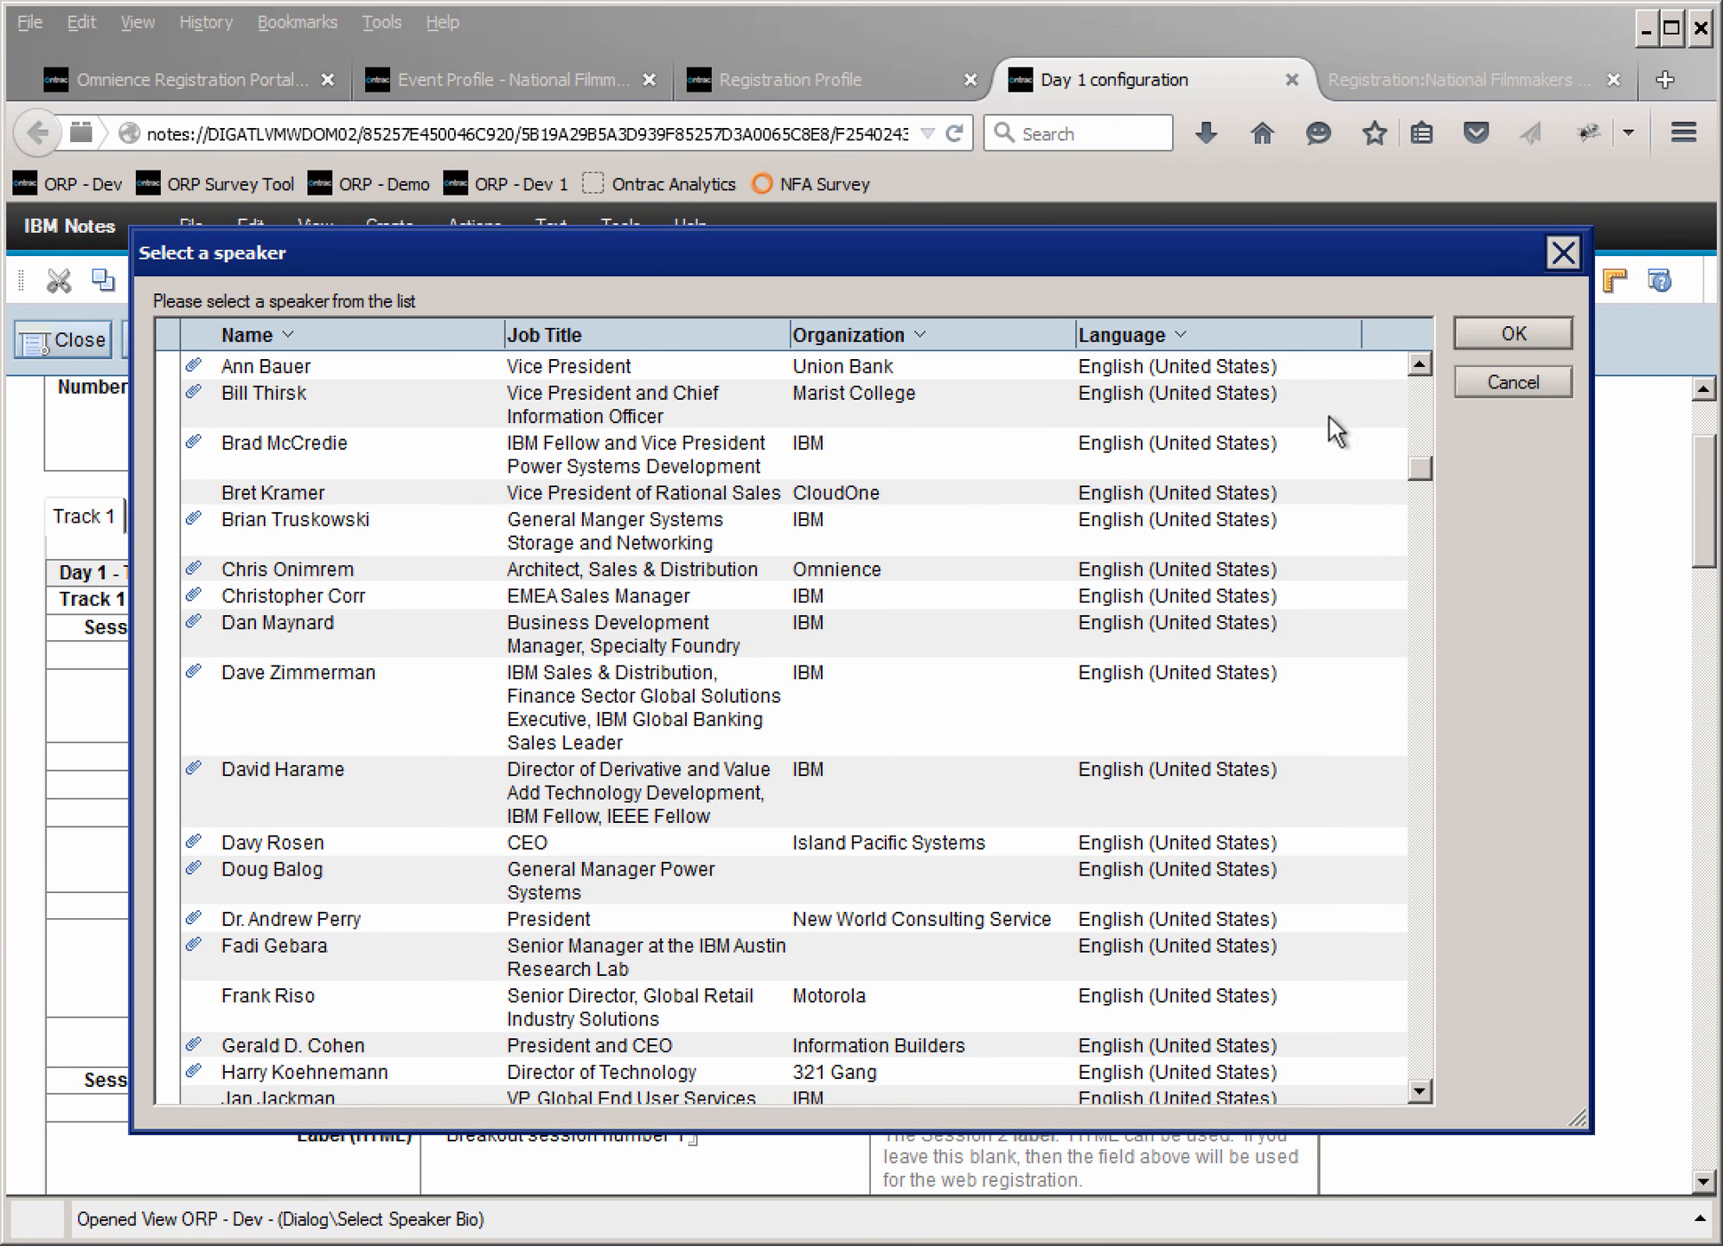
pyautogui.click(1533, 385)
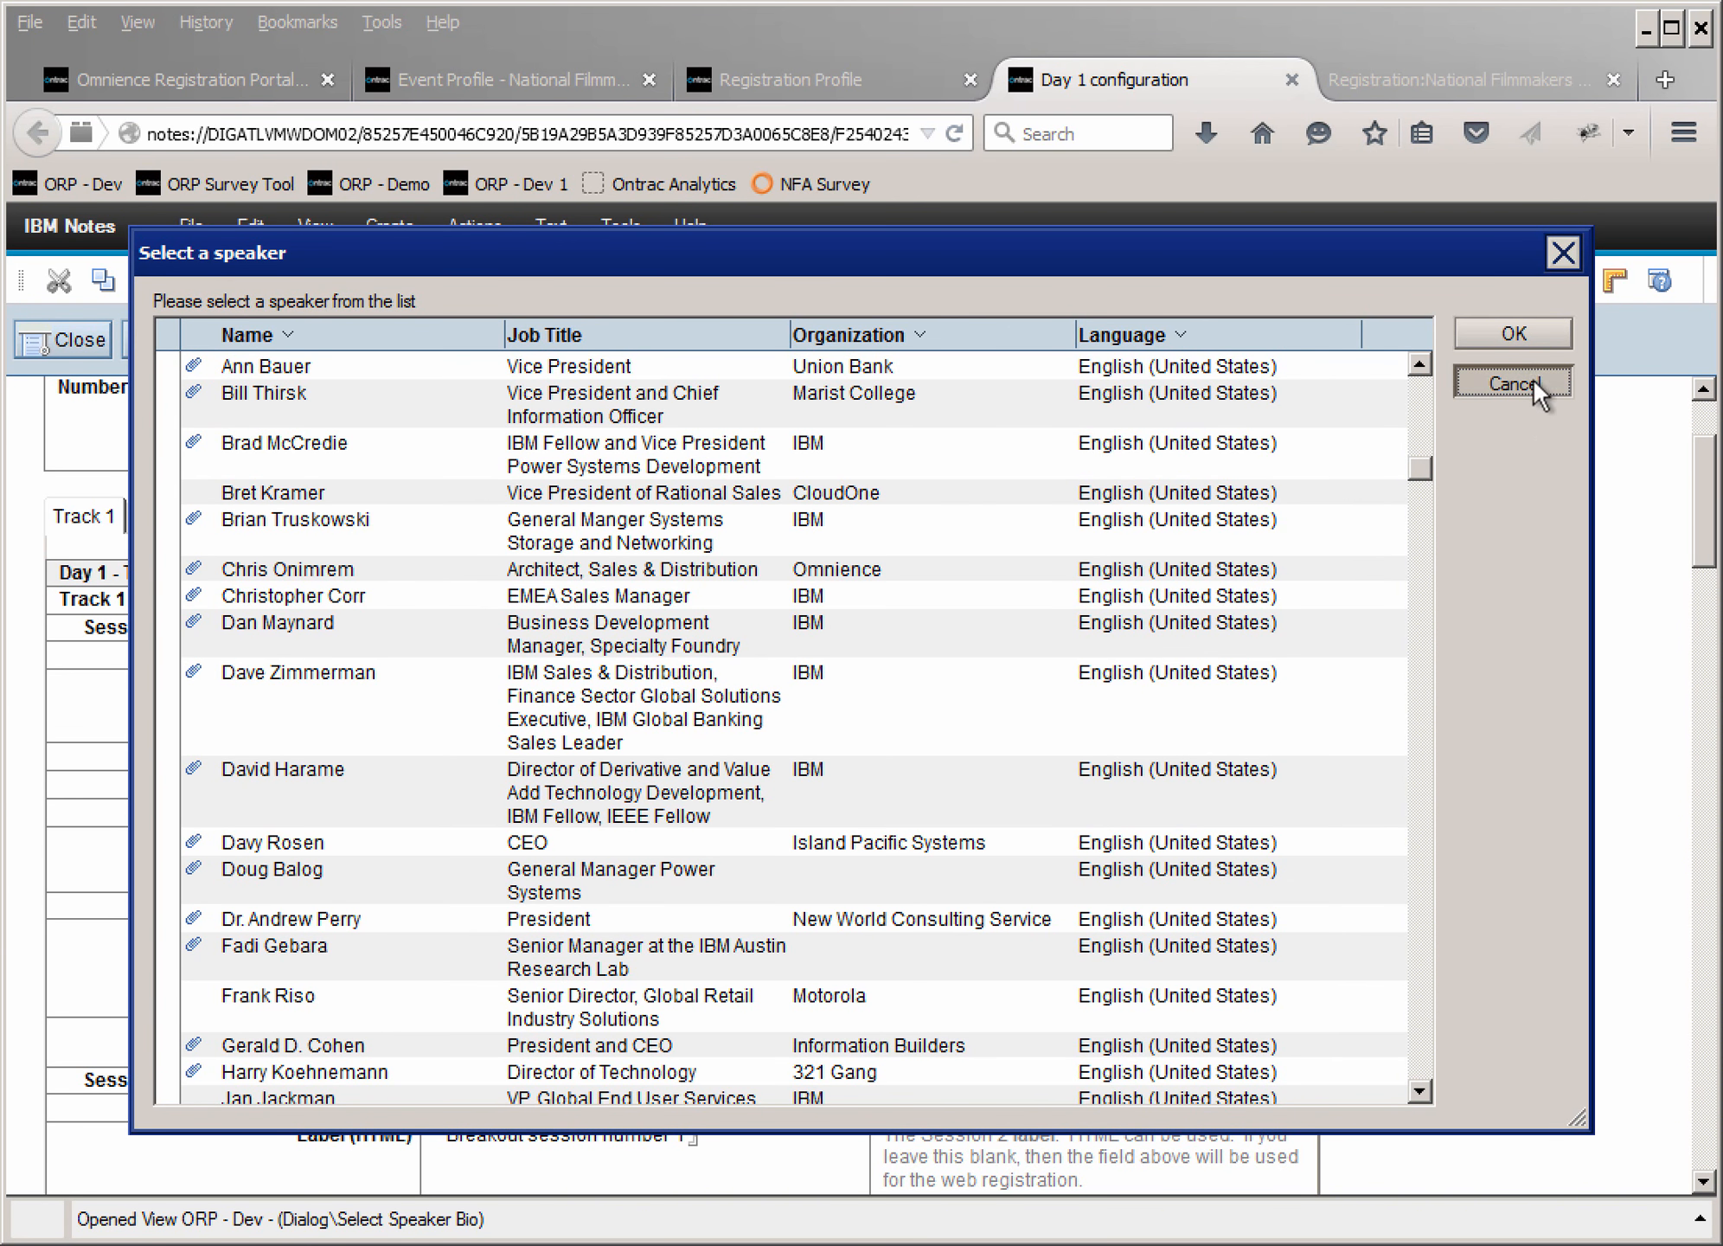
# - Review the Day 1 session status and the settings of Track 1 and Track 2, and close the Day 1 configuration
pyautogui.scroll(-3, 513, 952)
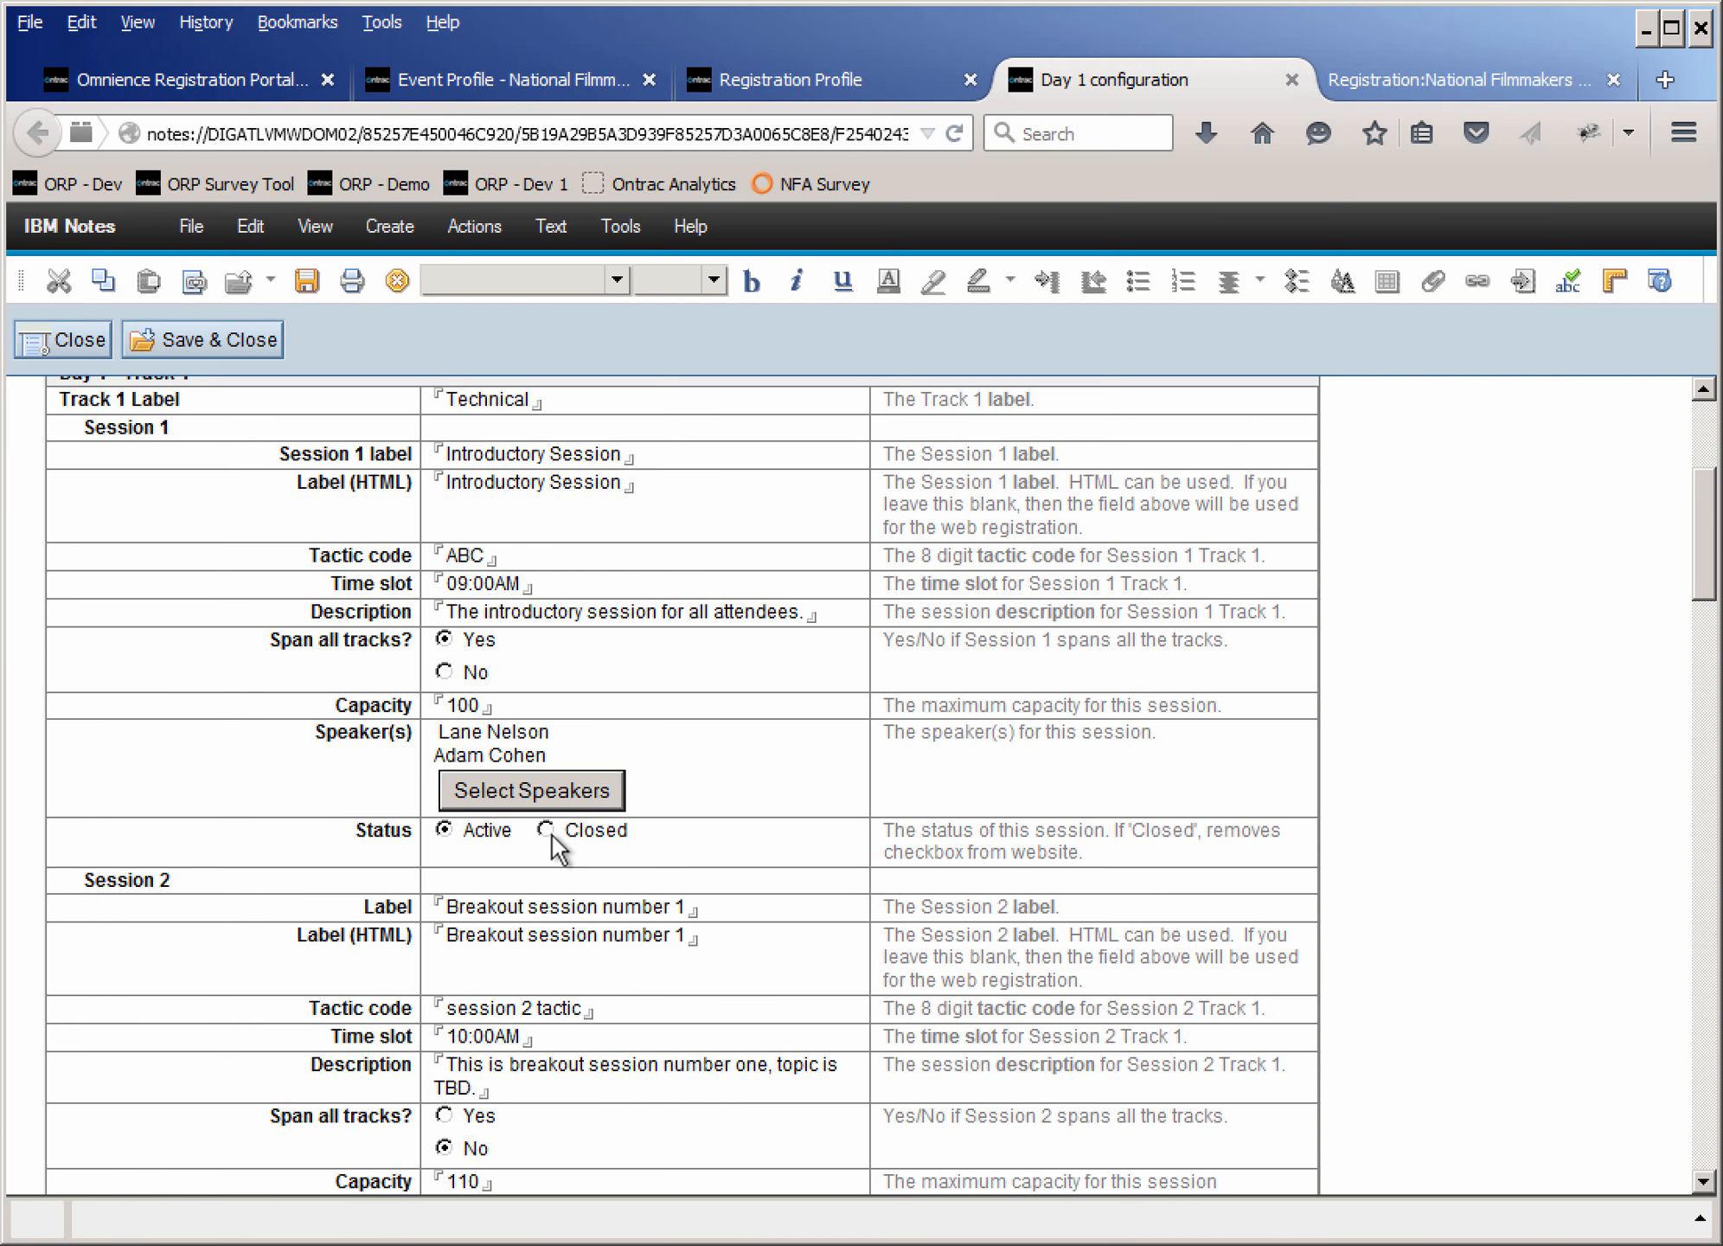
pyautogui.scroll(6, 552, 835)
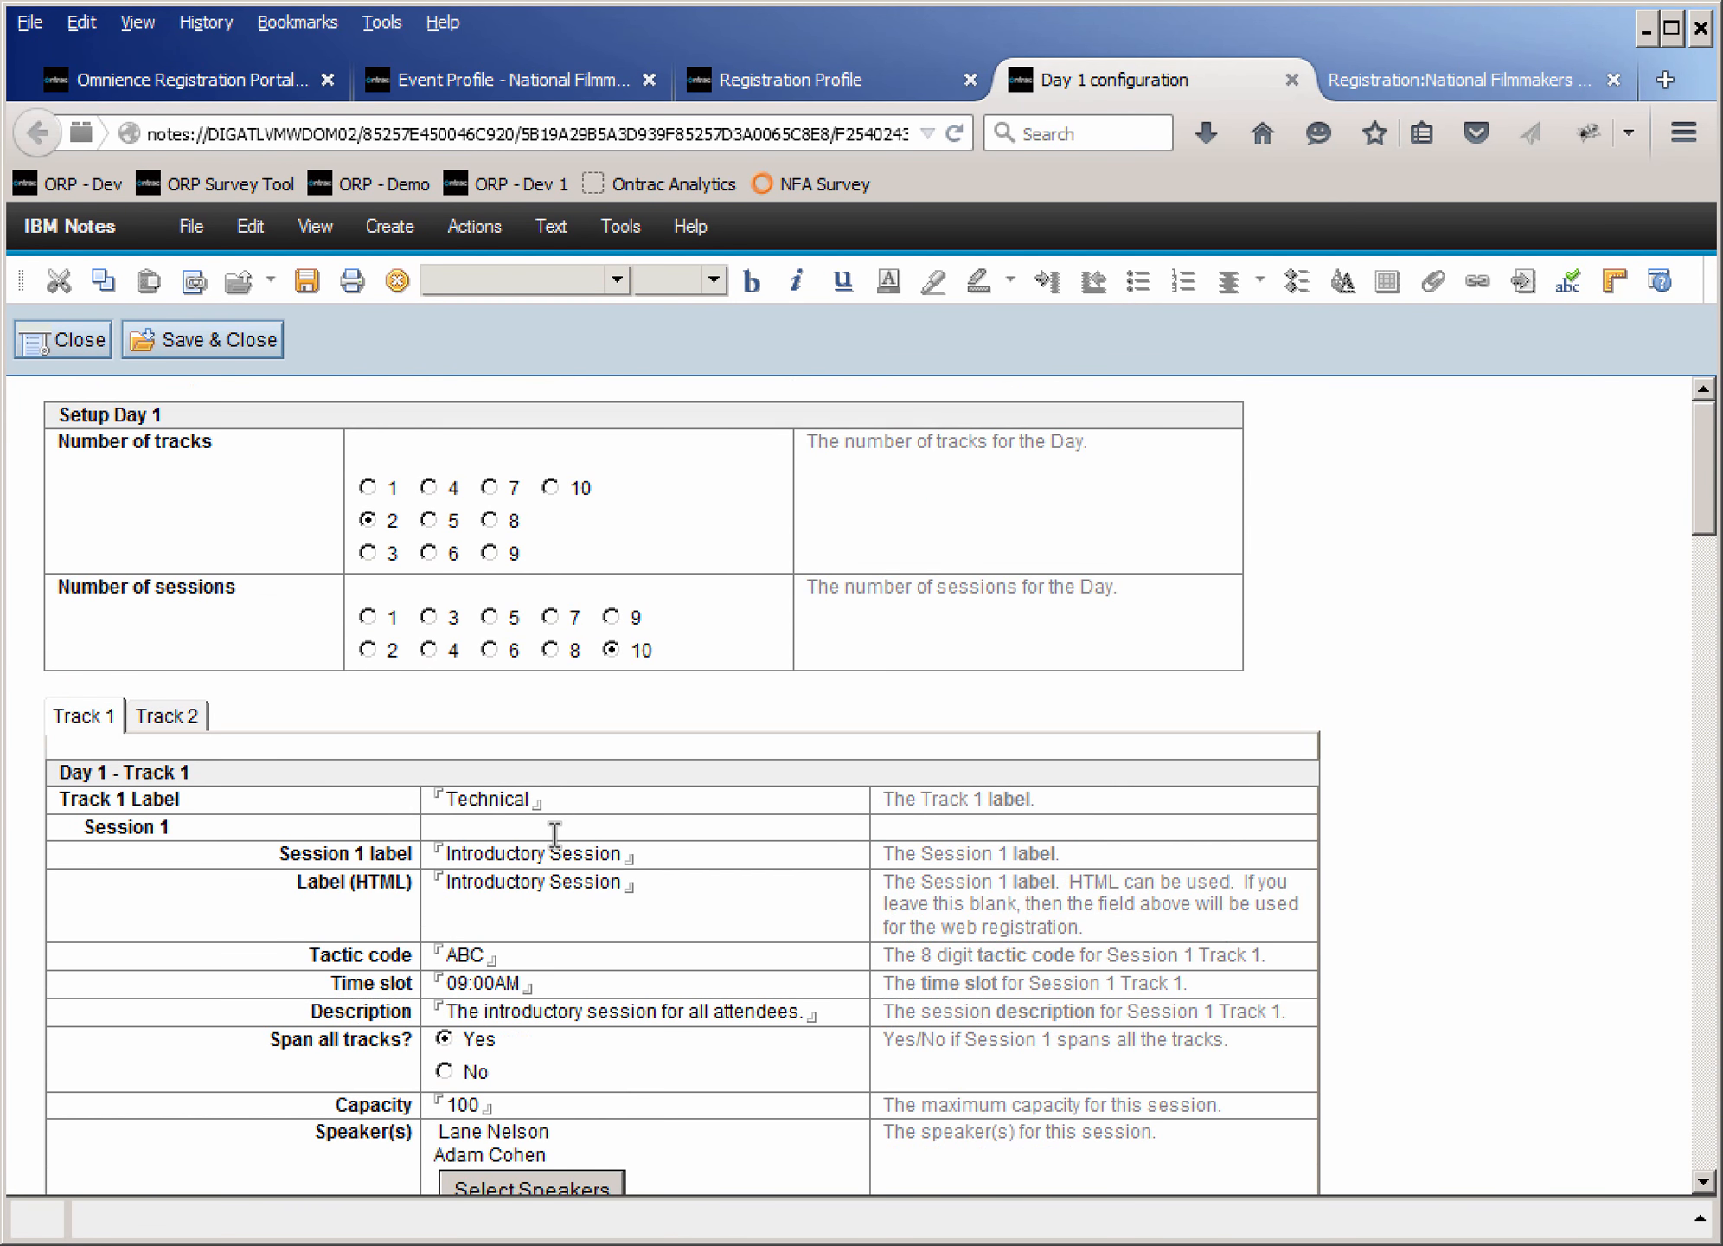
pyautogui.click(568, 801)
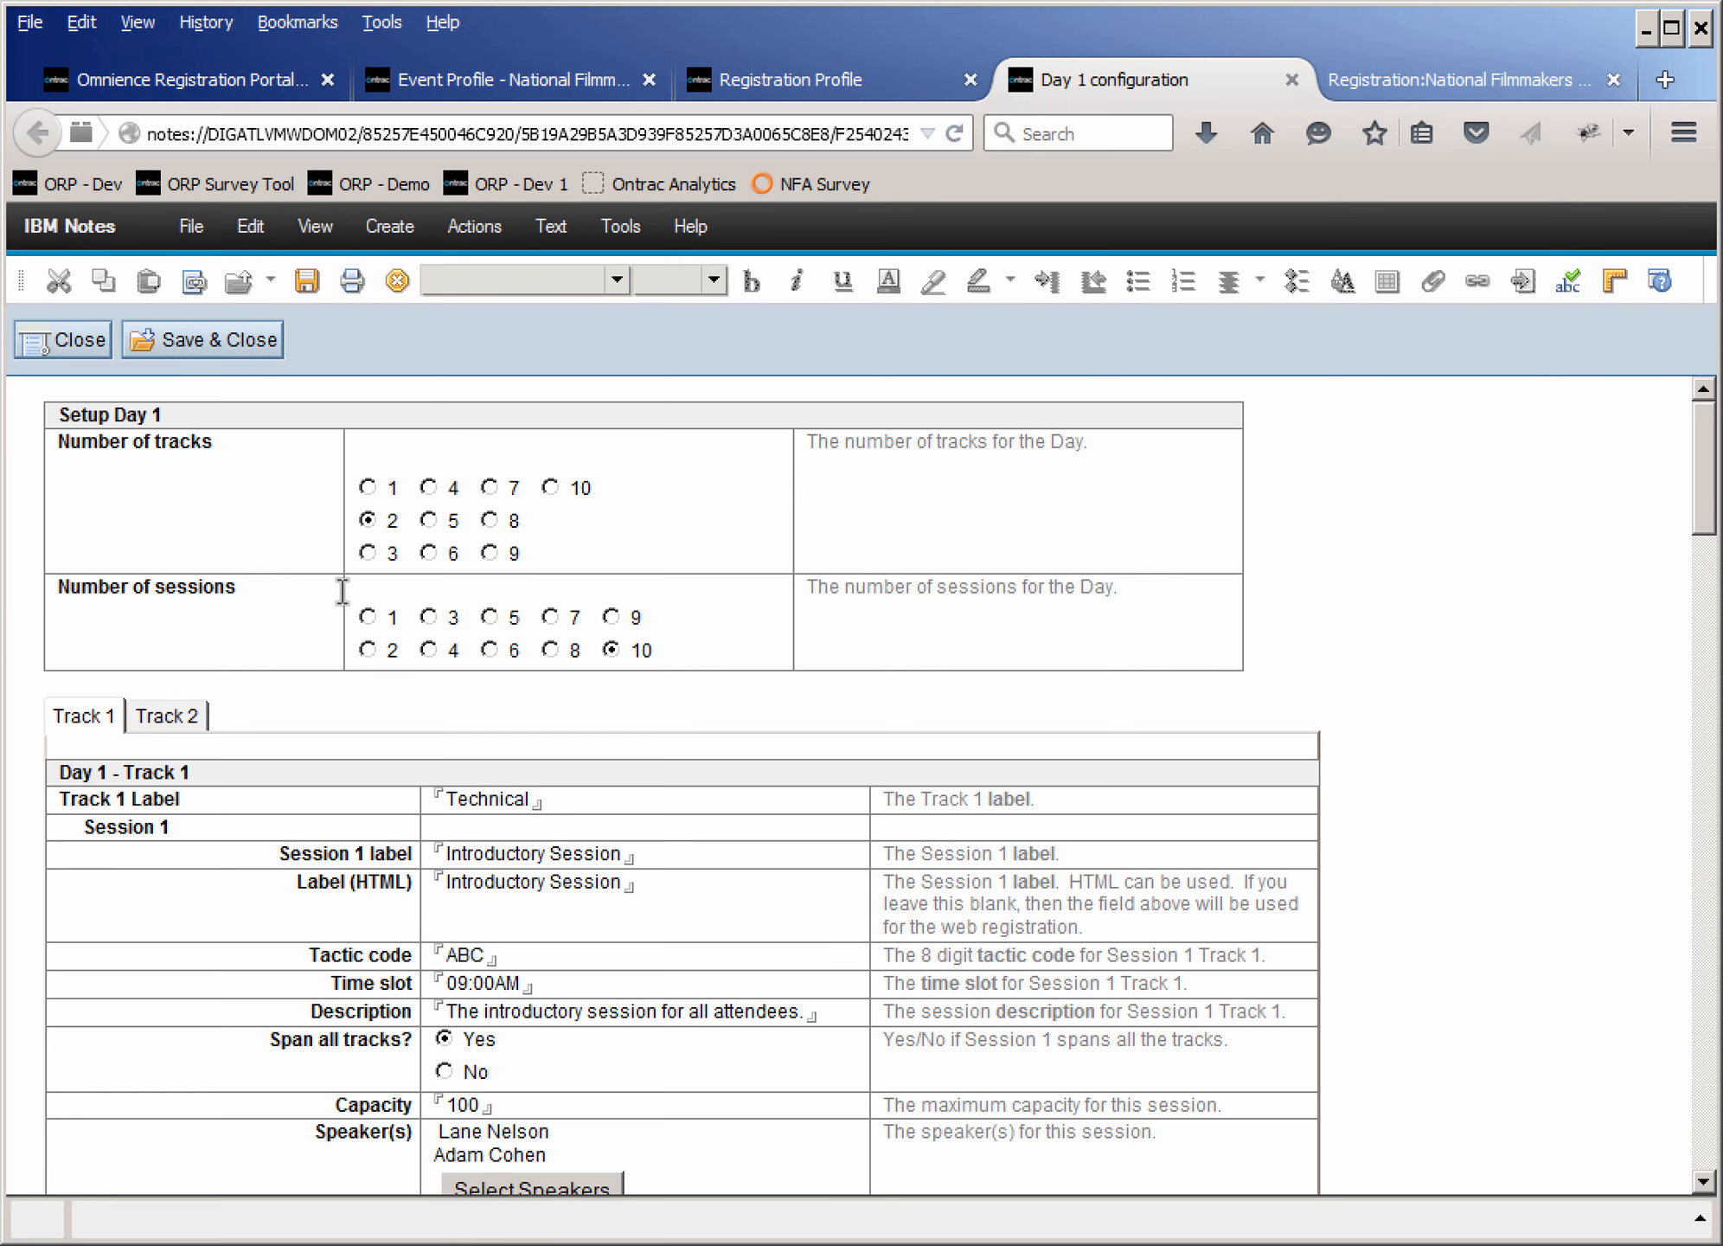
pyautogui.scroll(-7, 344, 591)
pyautogui.scroll(7, 344, 591)
pyautogui.click(183, 716)
pyautogui.click(105, 725)
pyautogui.click(51, 348)
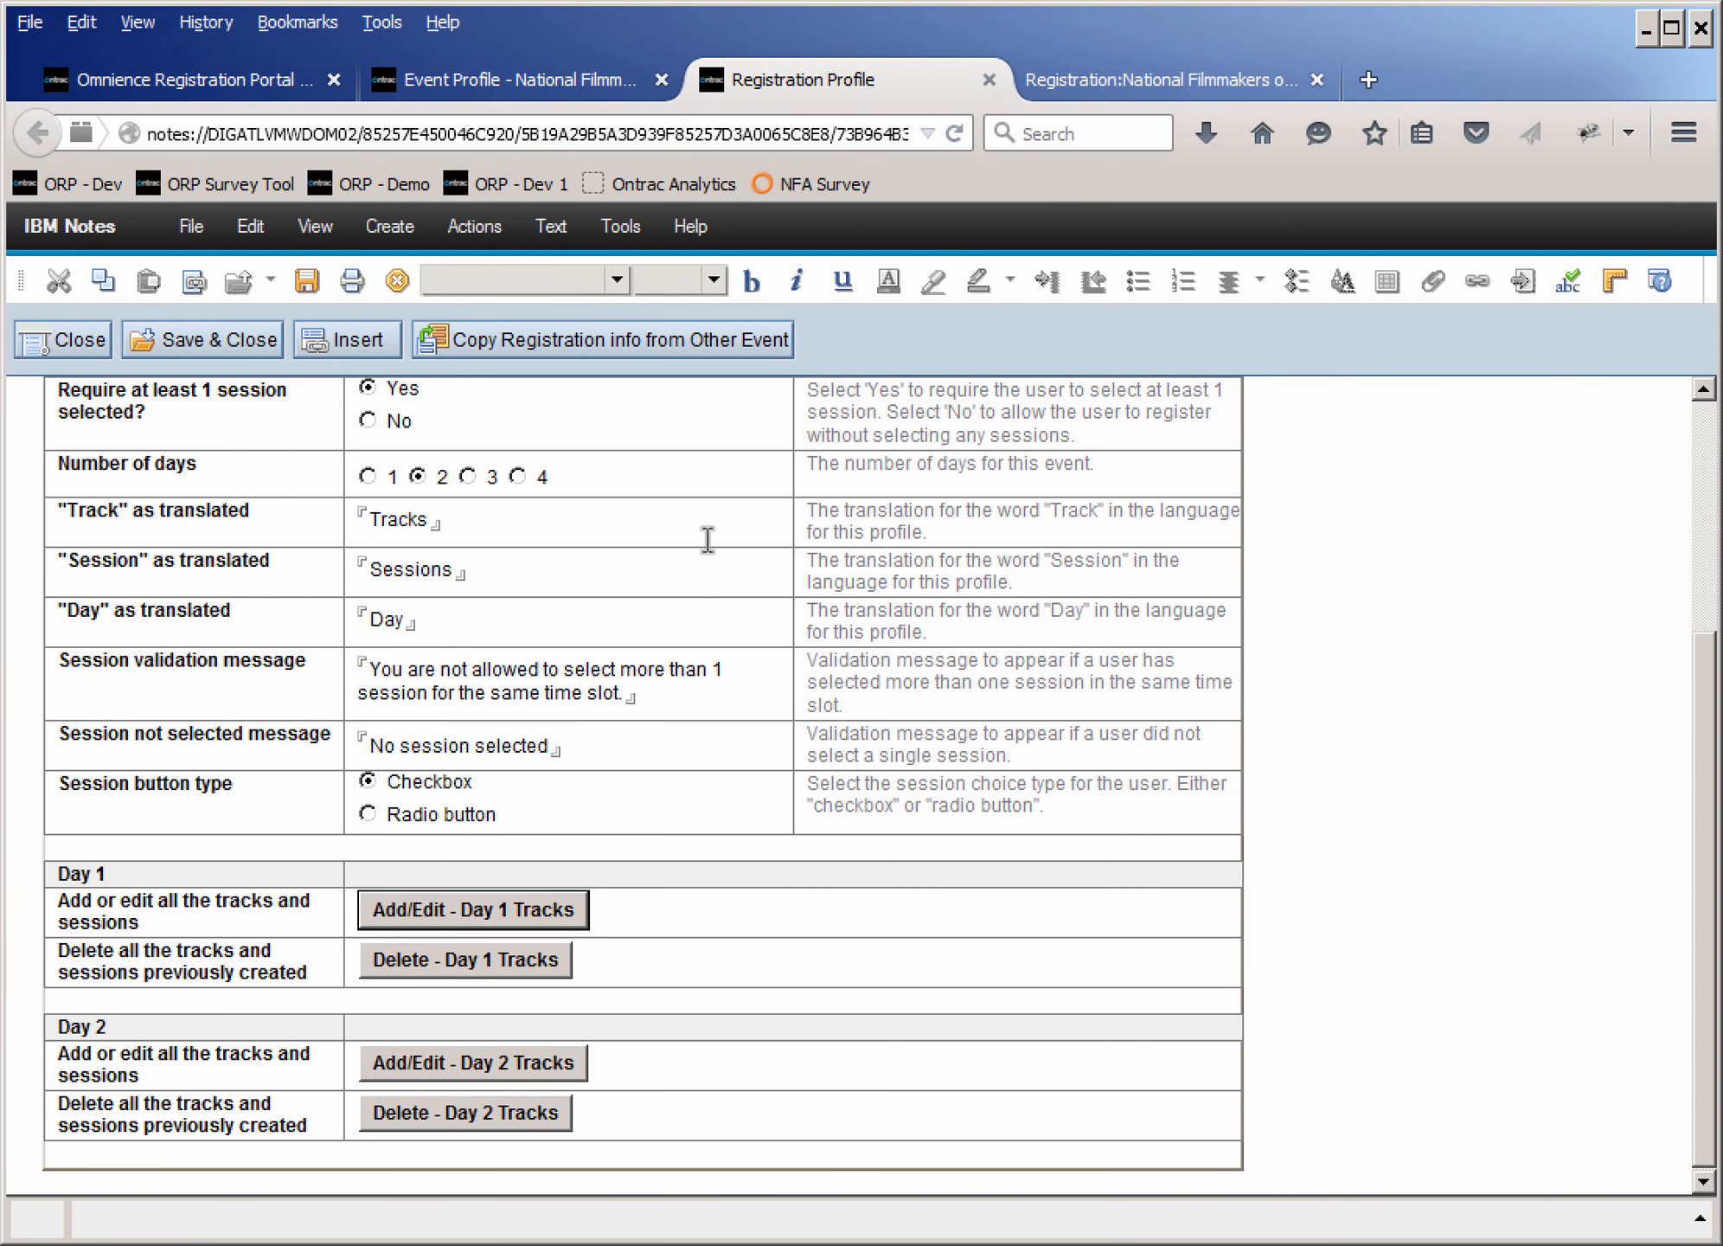
# - Review the registration profile's emergency contact questions and its advanced settings, including the top link and right column
pyautogui.scroll(5, 532, 764)
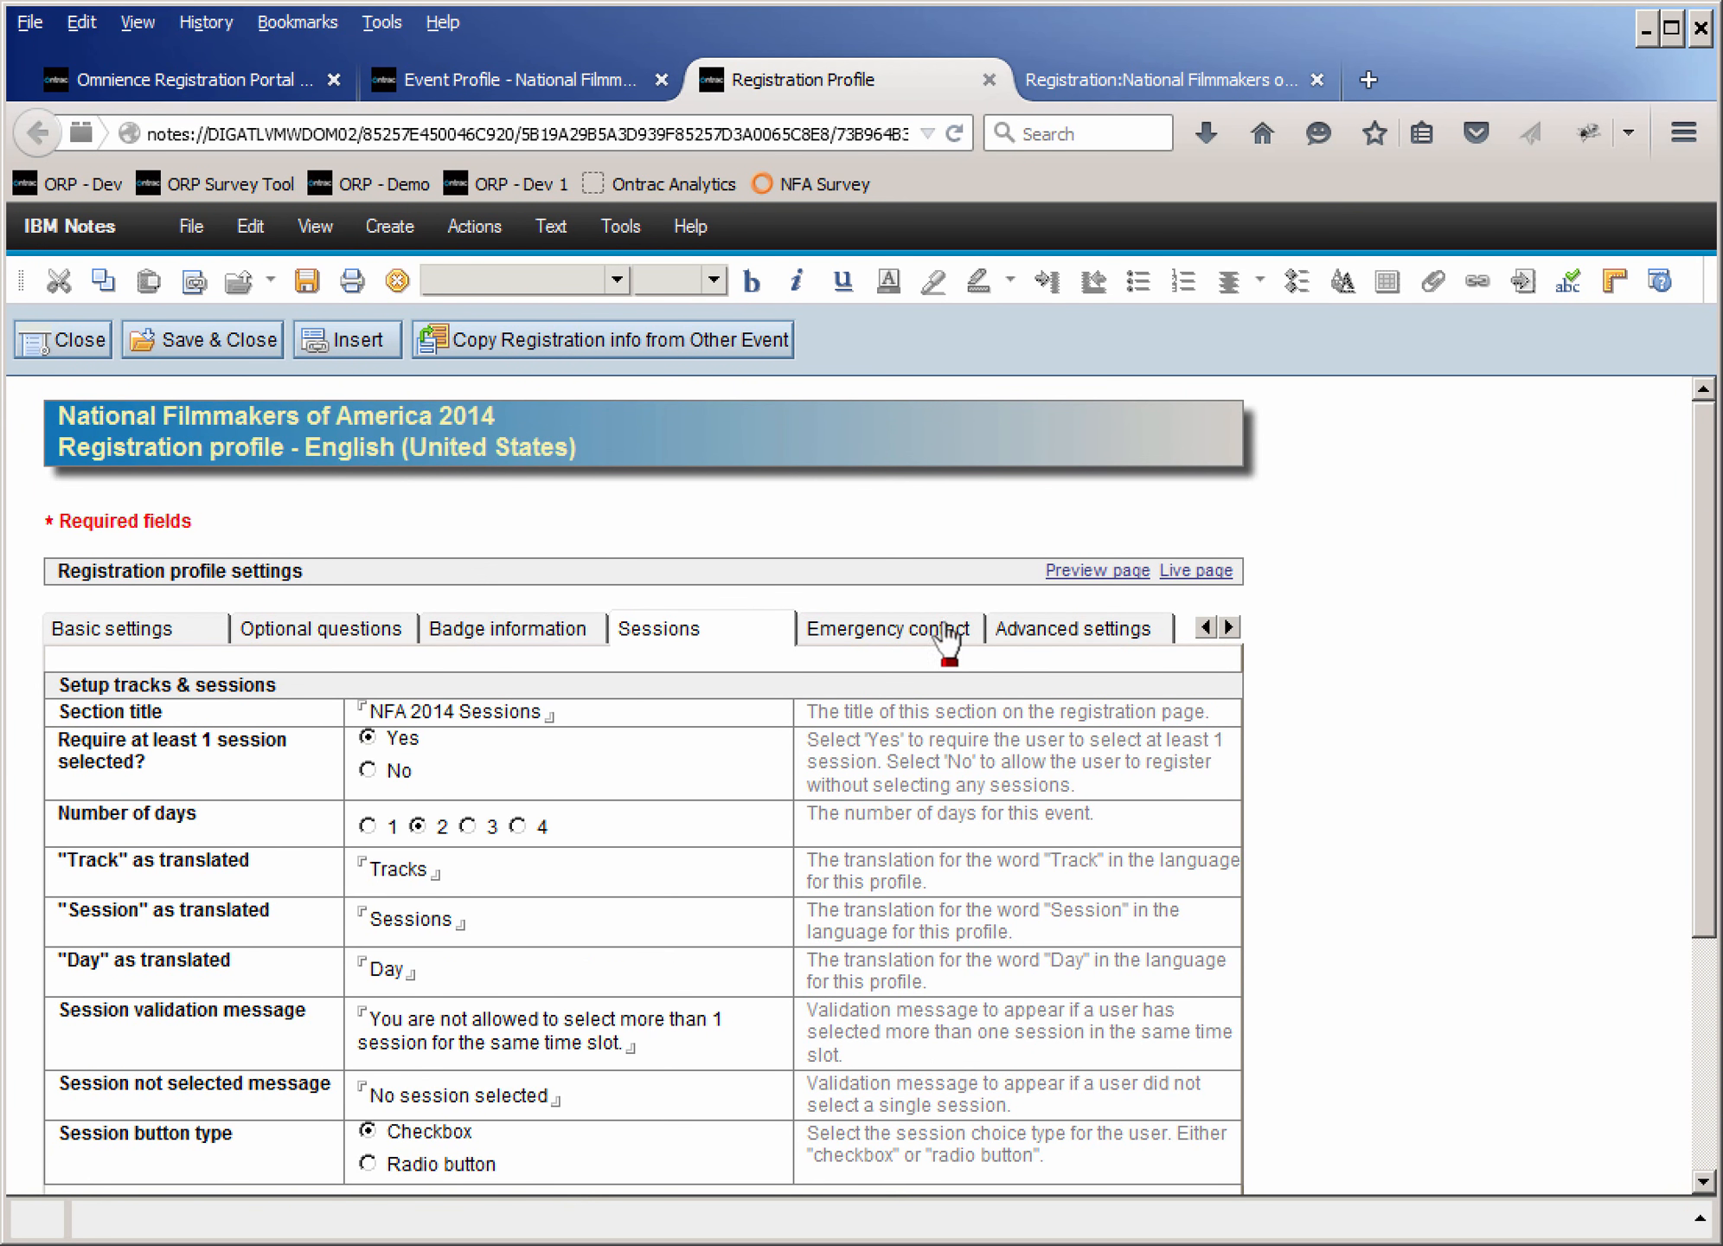
pyautogui.click(1230, 628)
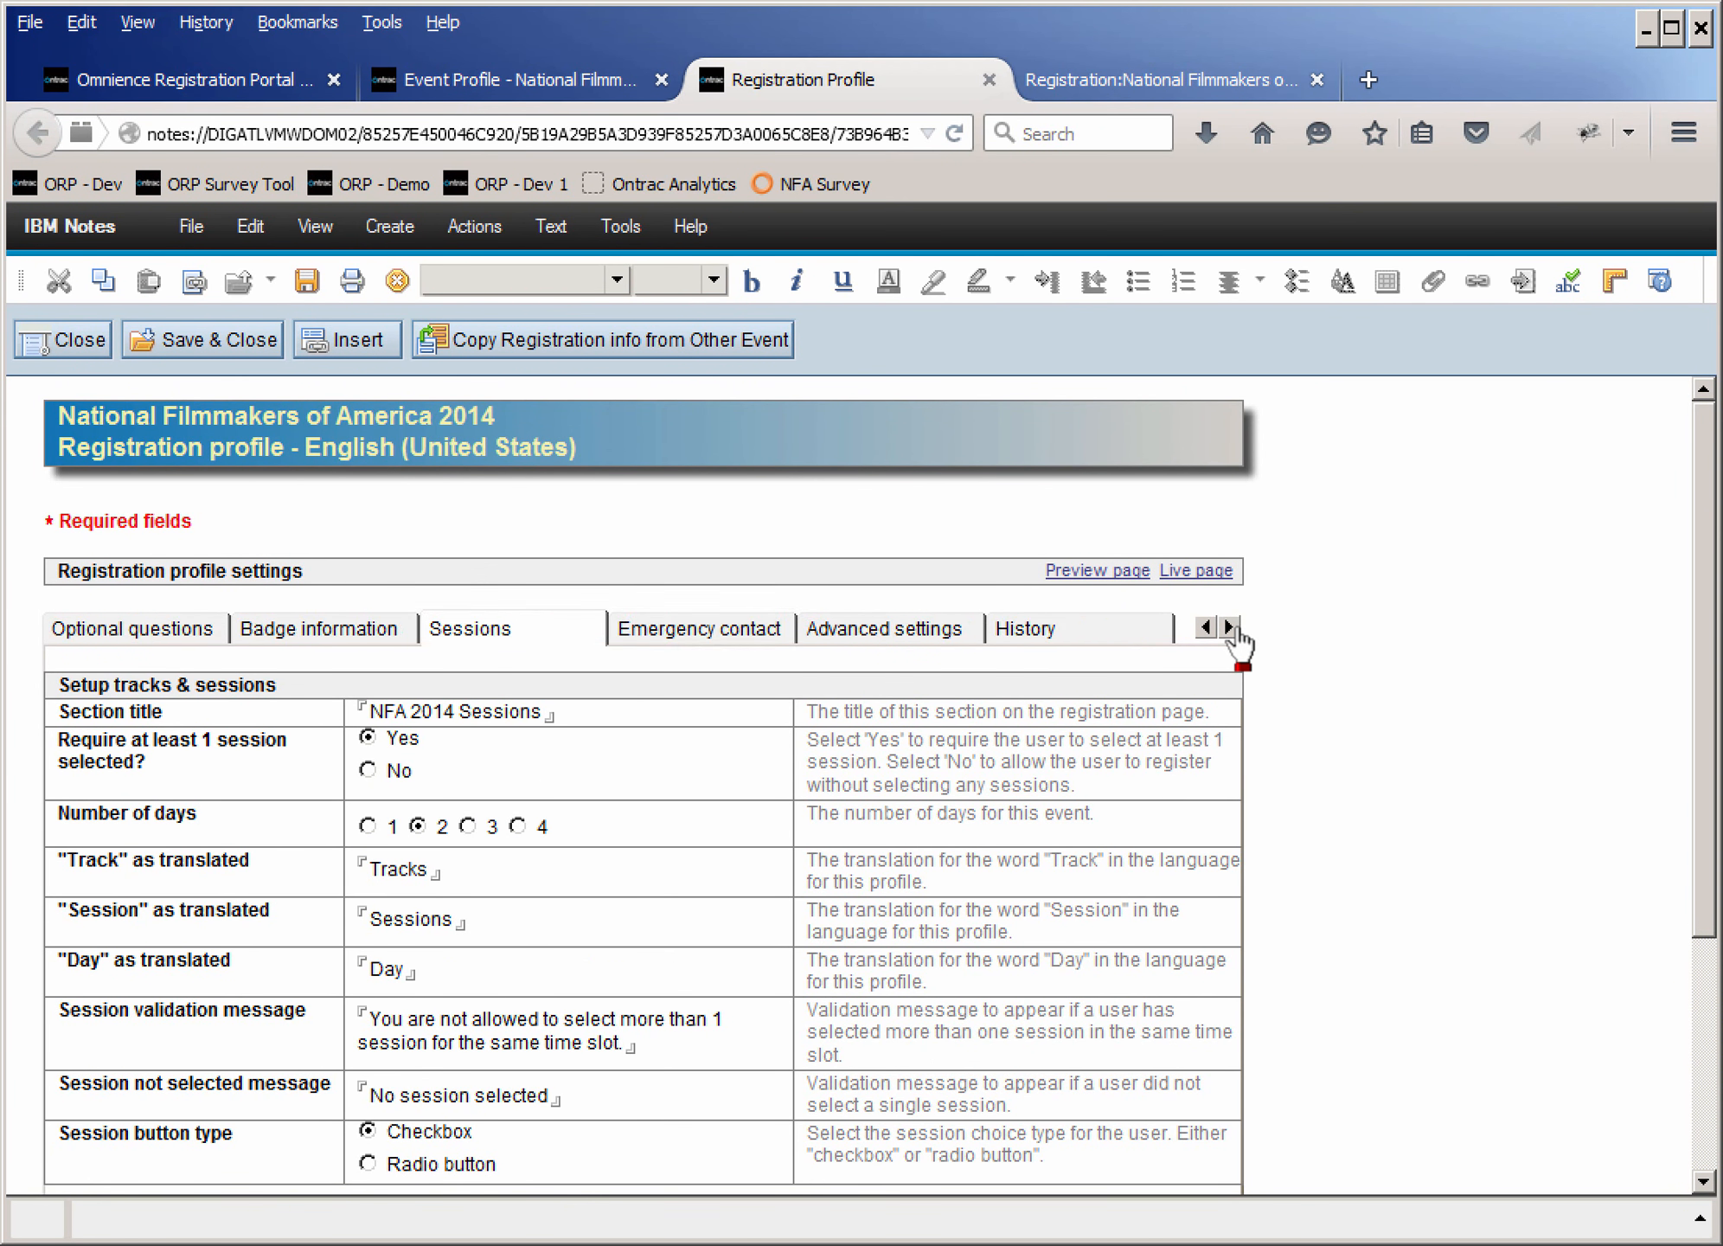
pyautogui.click(744, 637)
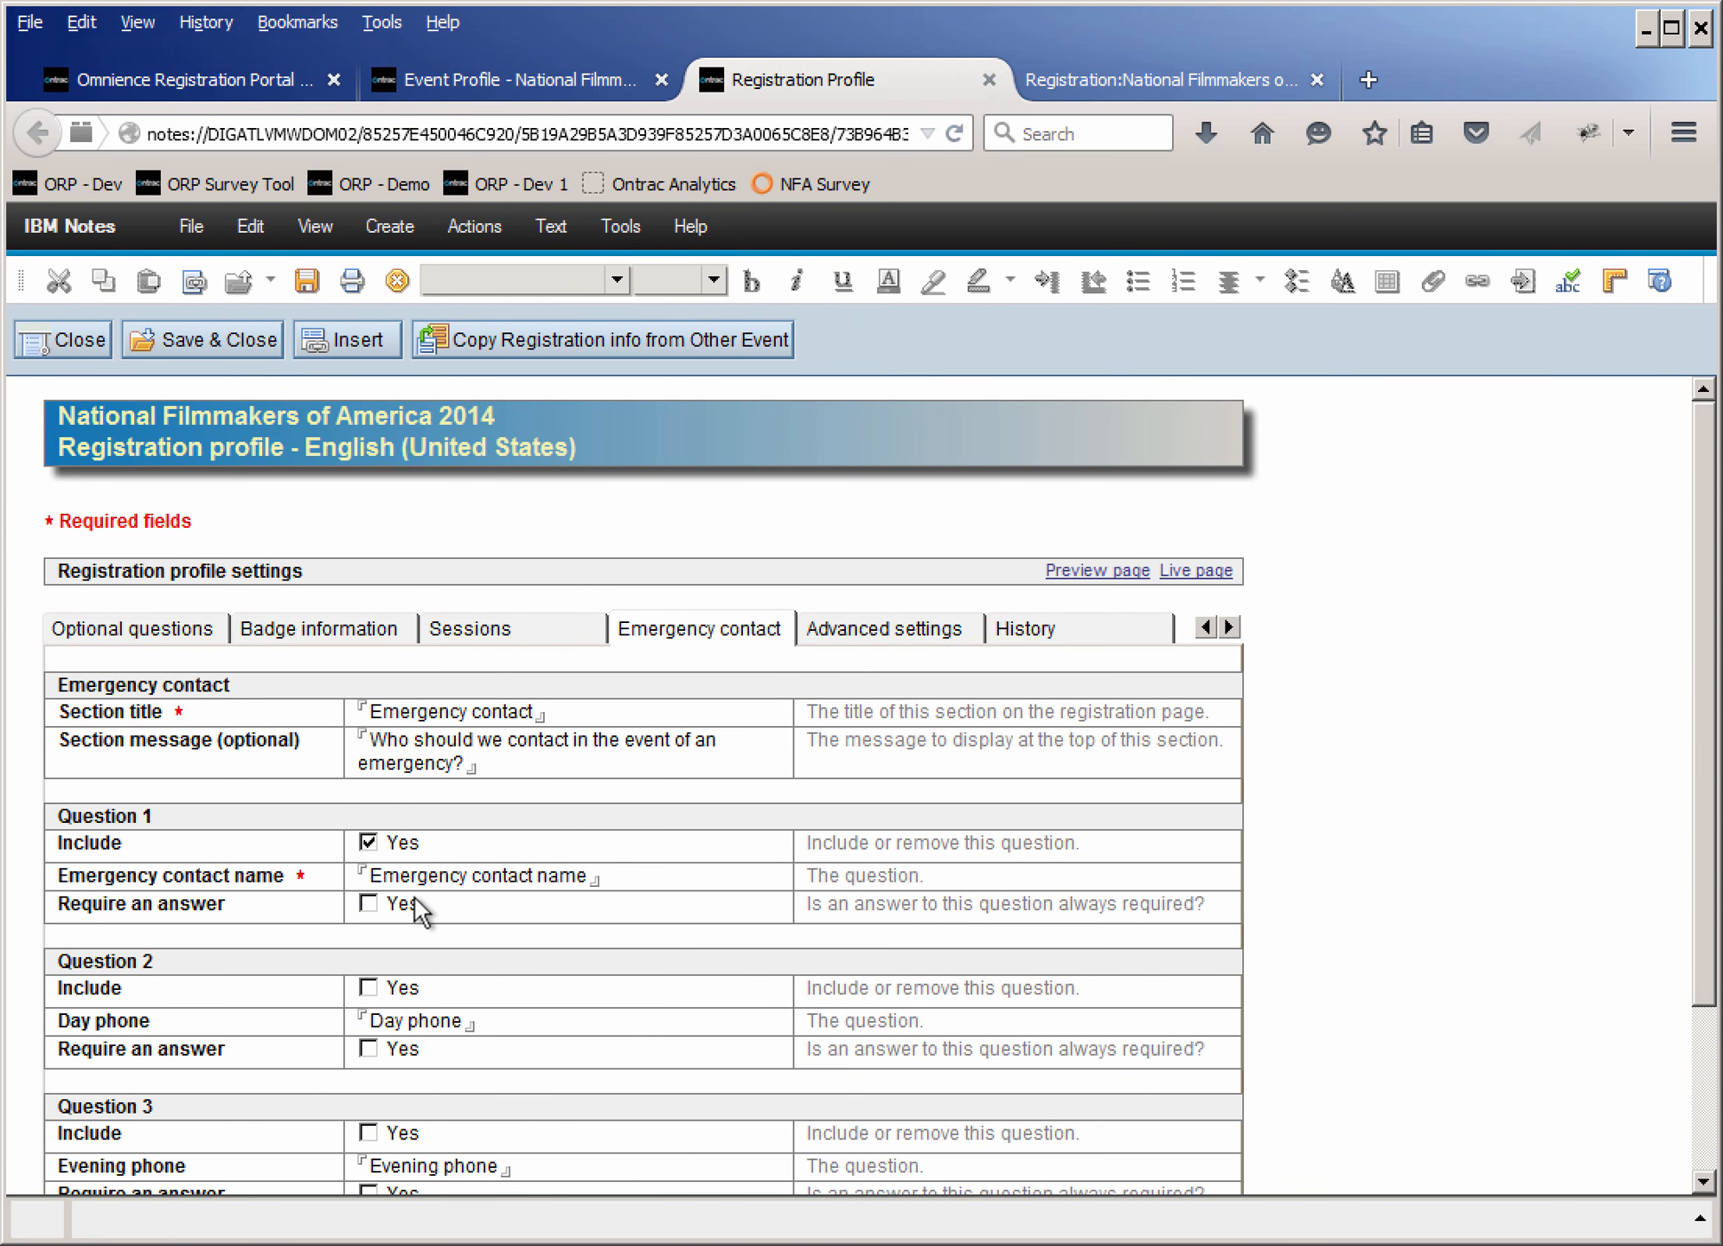
pyautogui.click(883, 640)
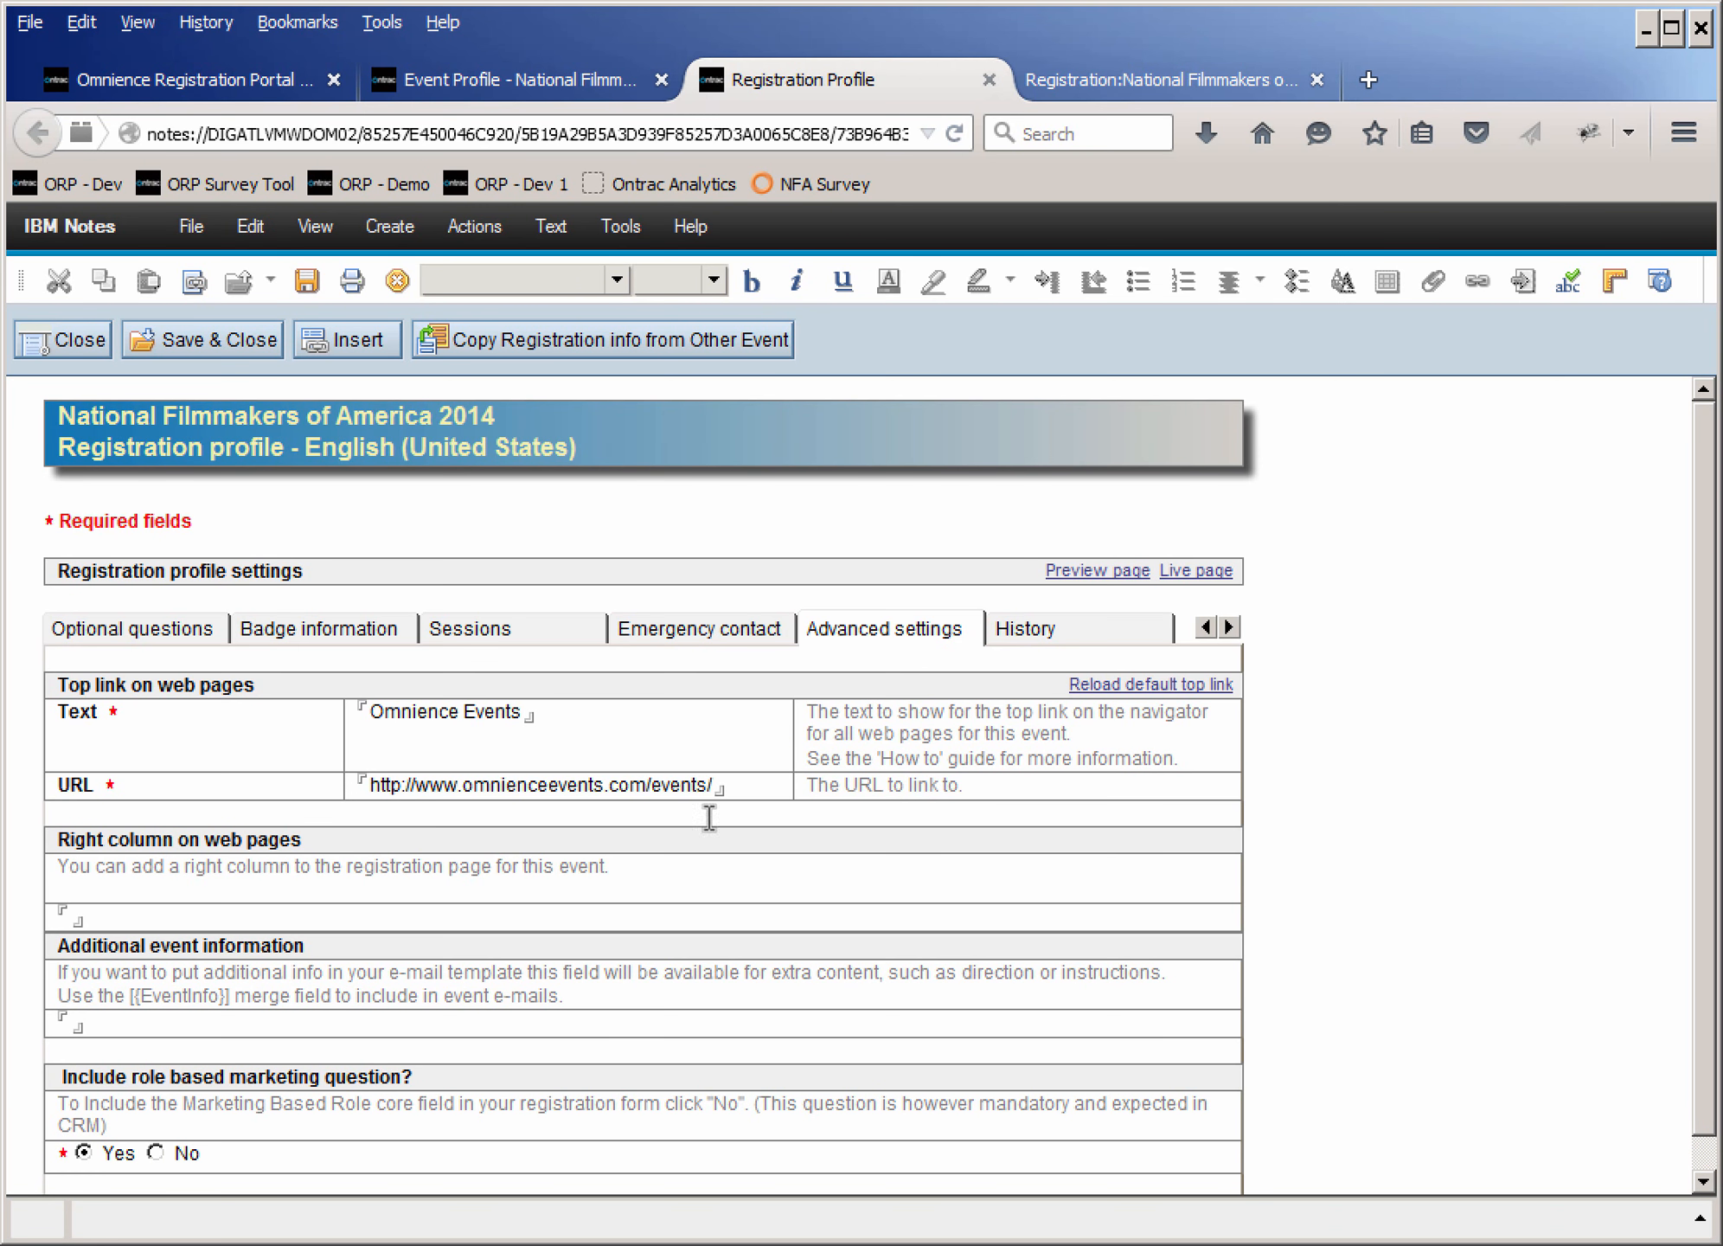
pyautogui.scroll(-1, 510, 998)
pyautogui.scroll(1, 512, 1000)
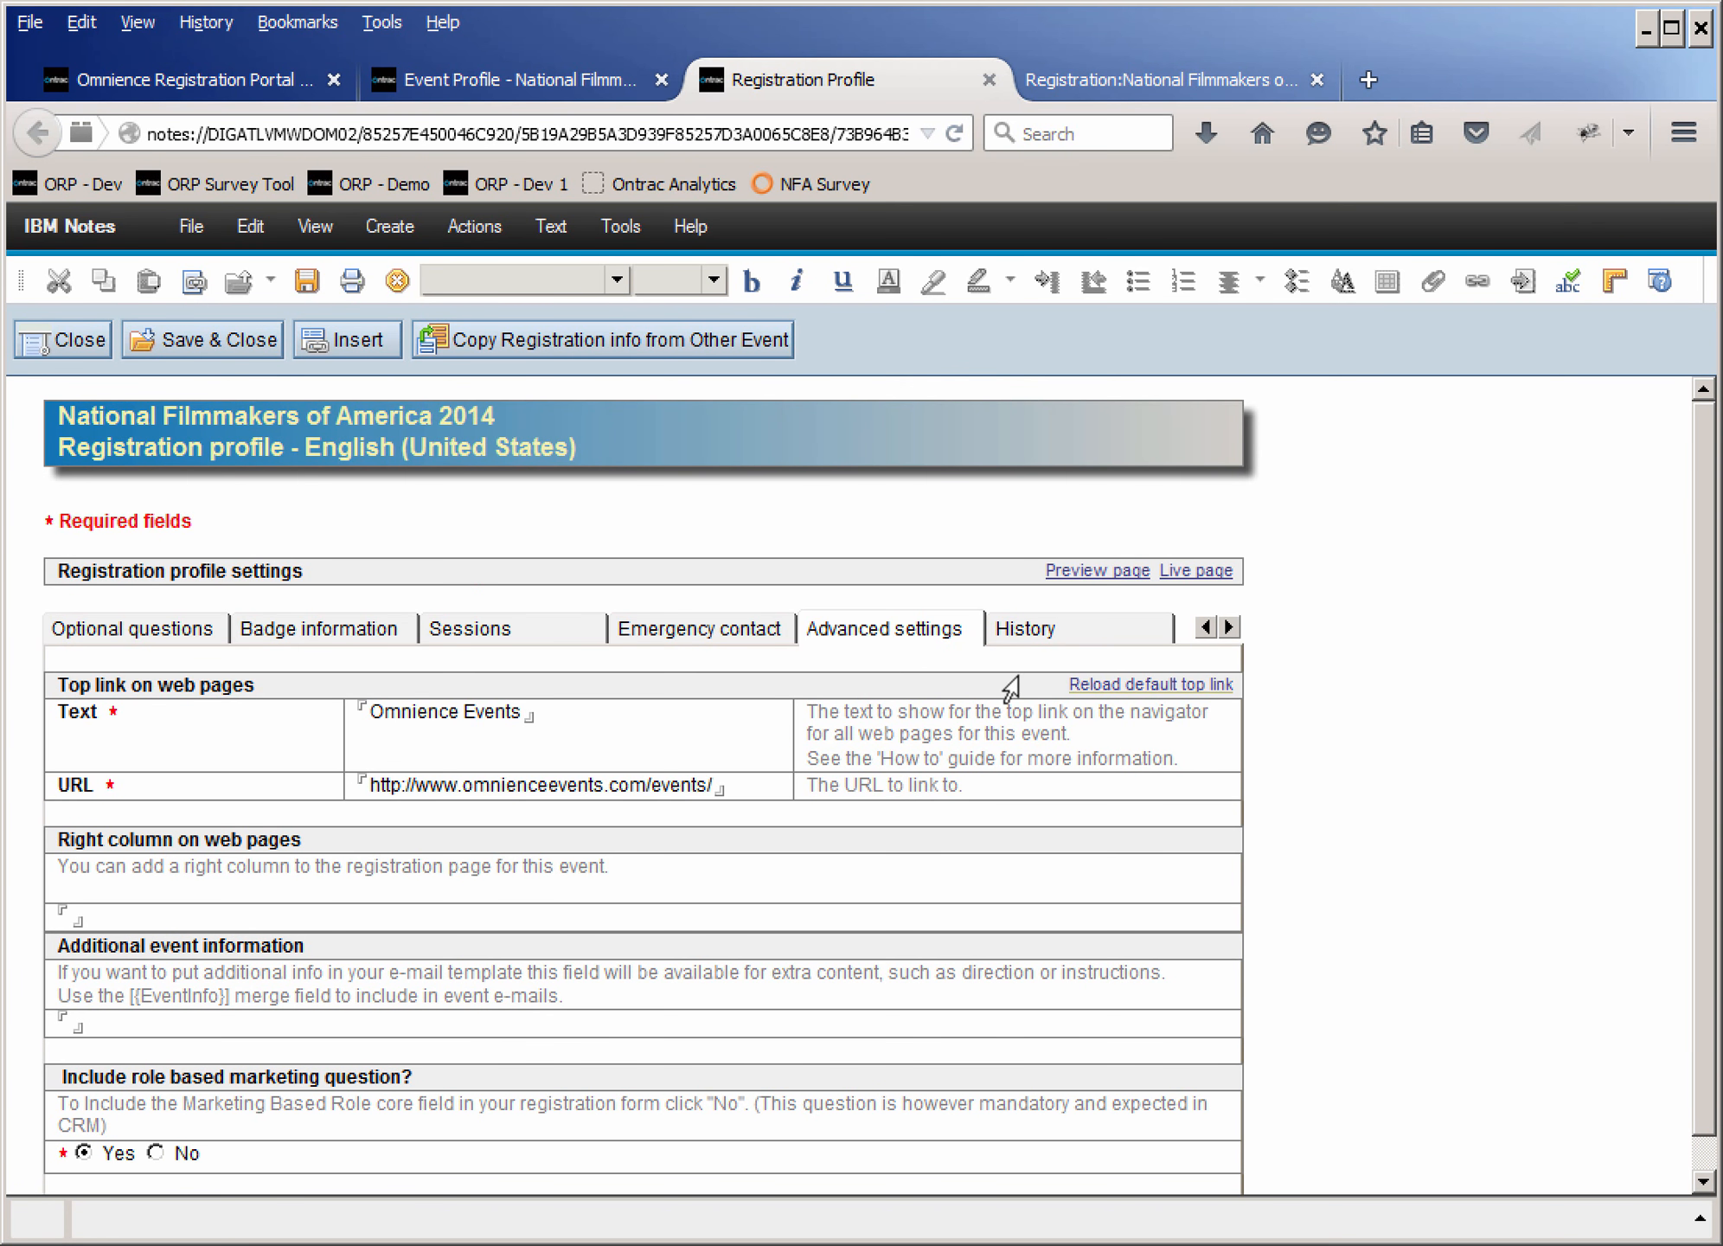
# - Examine the registration profile's full update history and return to the basic settings
pyautogui.click(1075, 639)
pyautogui.scroll(-2, 928, 896)
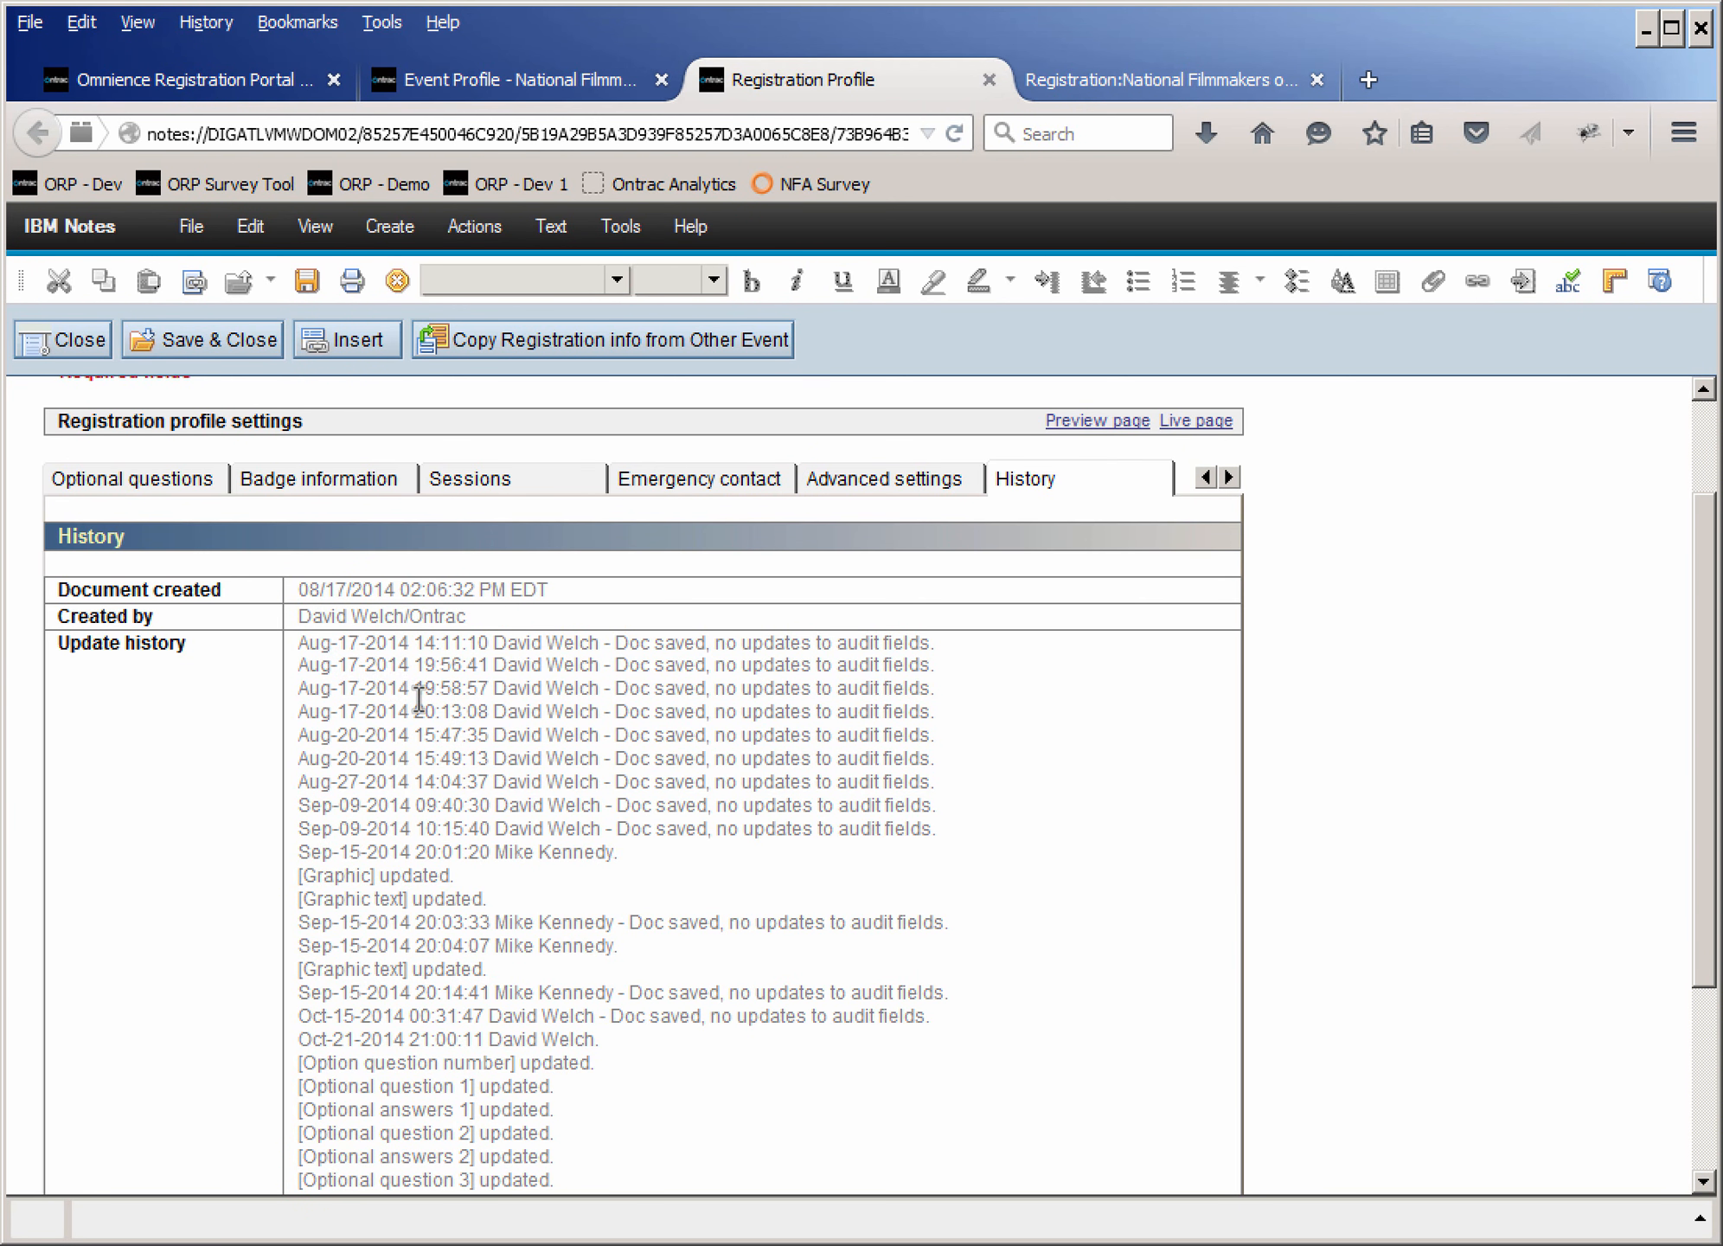
pyautogui.scroll(-4, 567, 882)
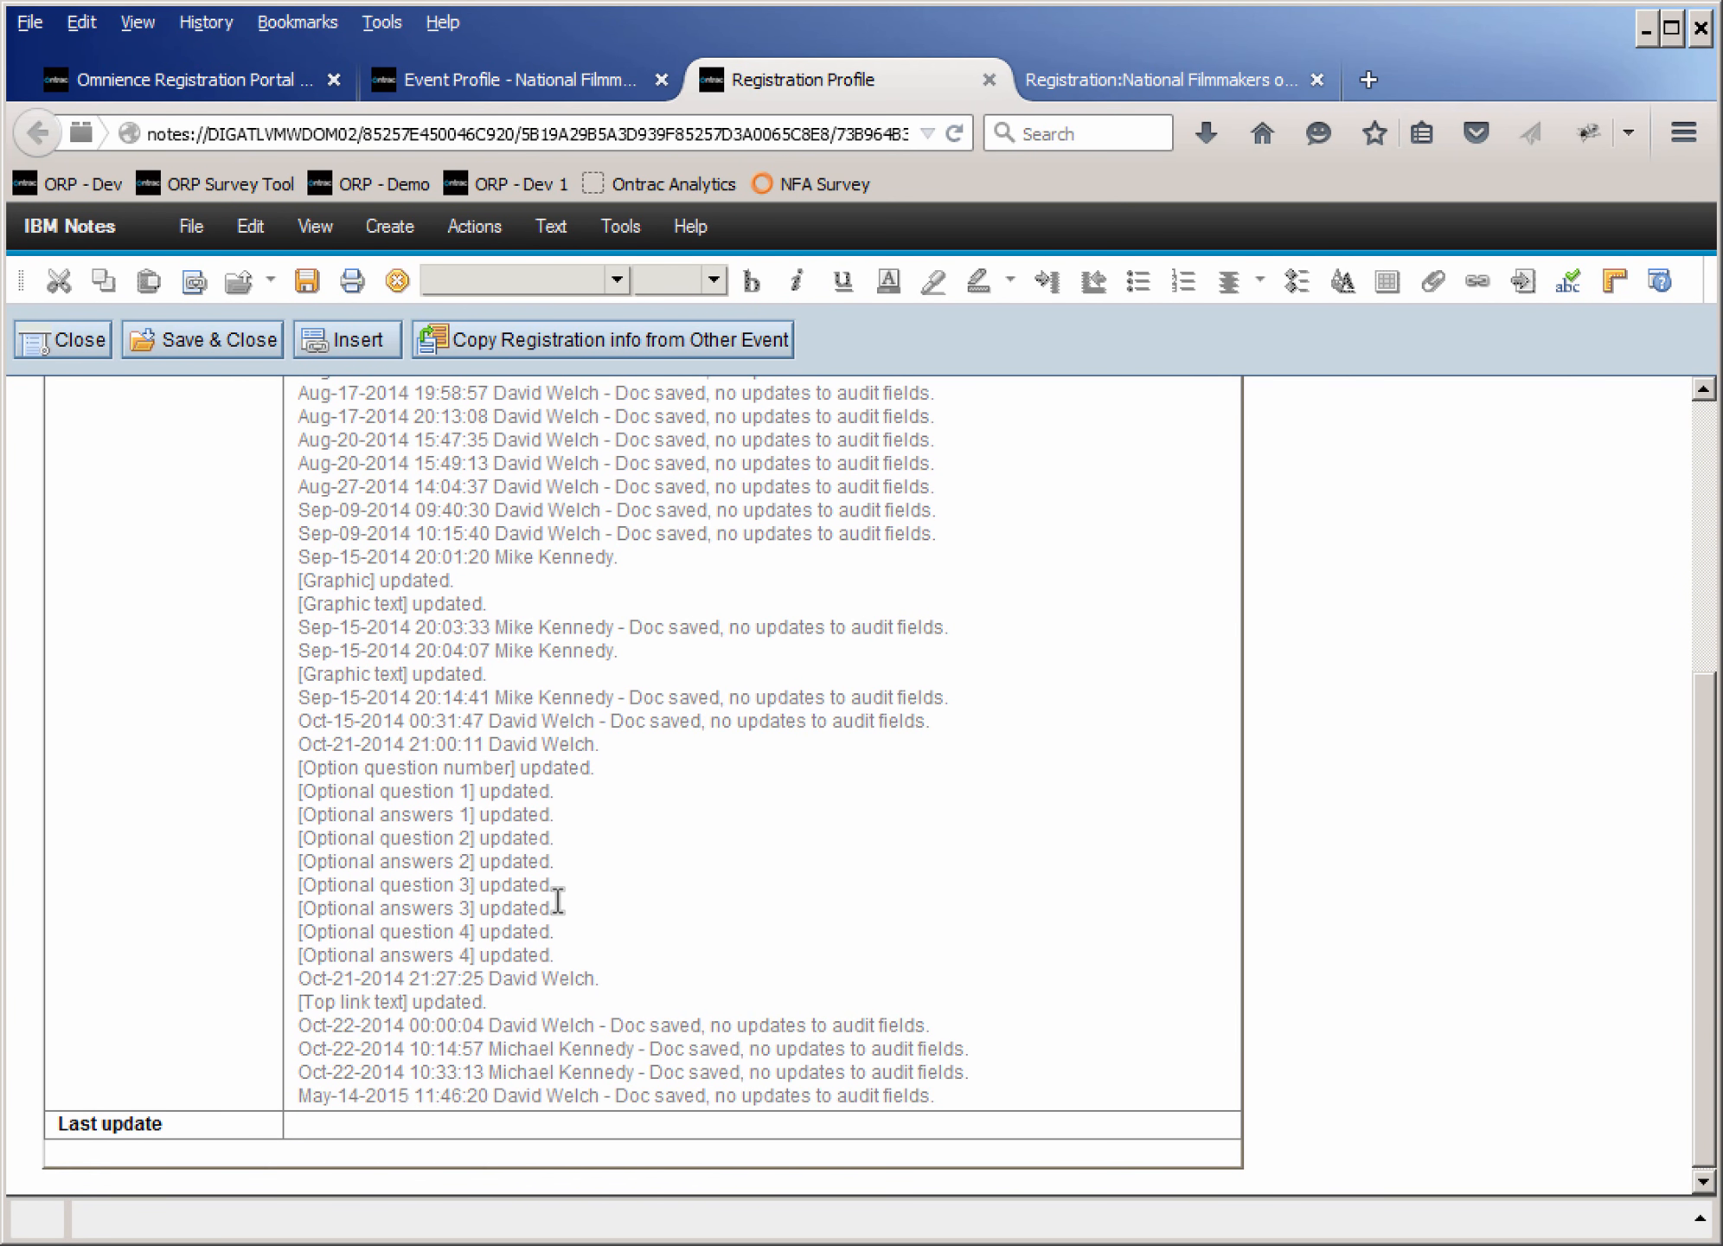
pyautogui.scroll(6, 558, 900)
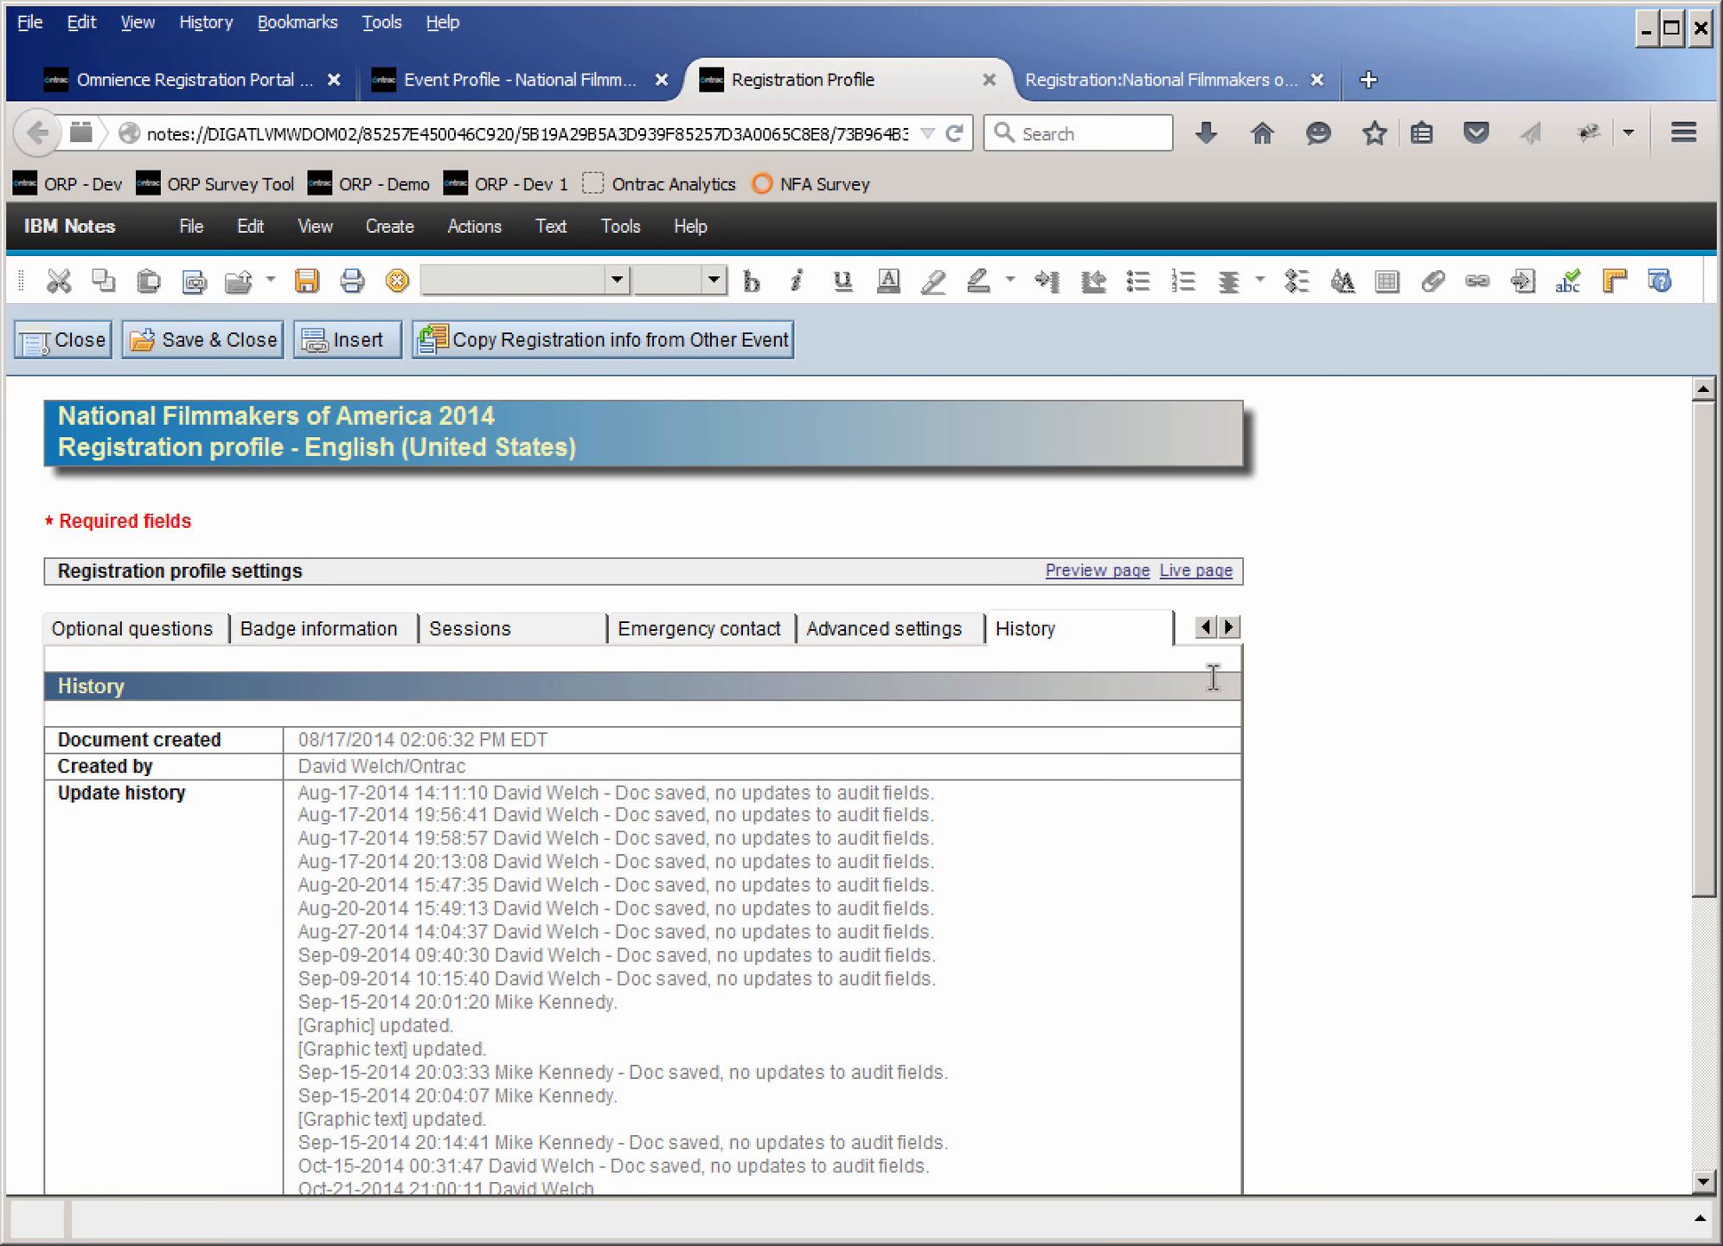
pyautogui.click(1206, 628)
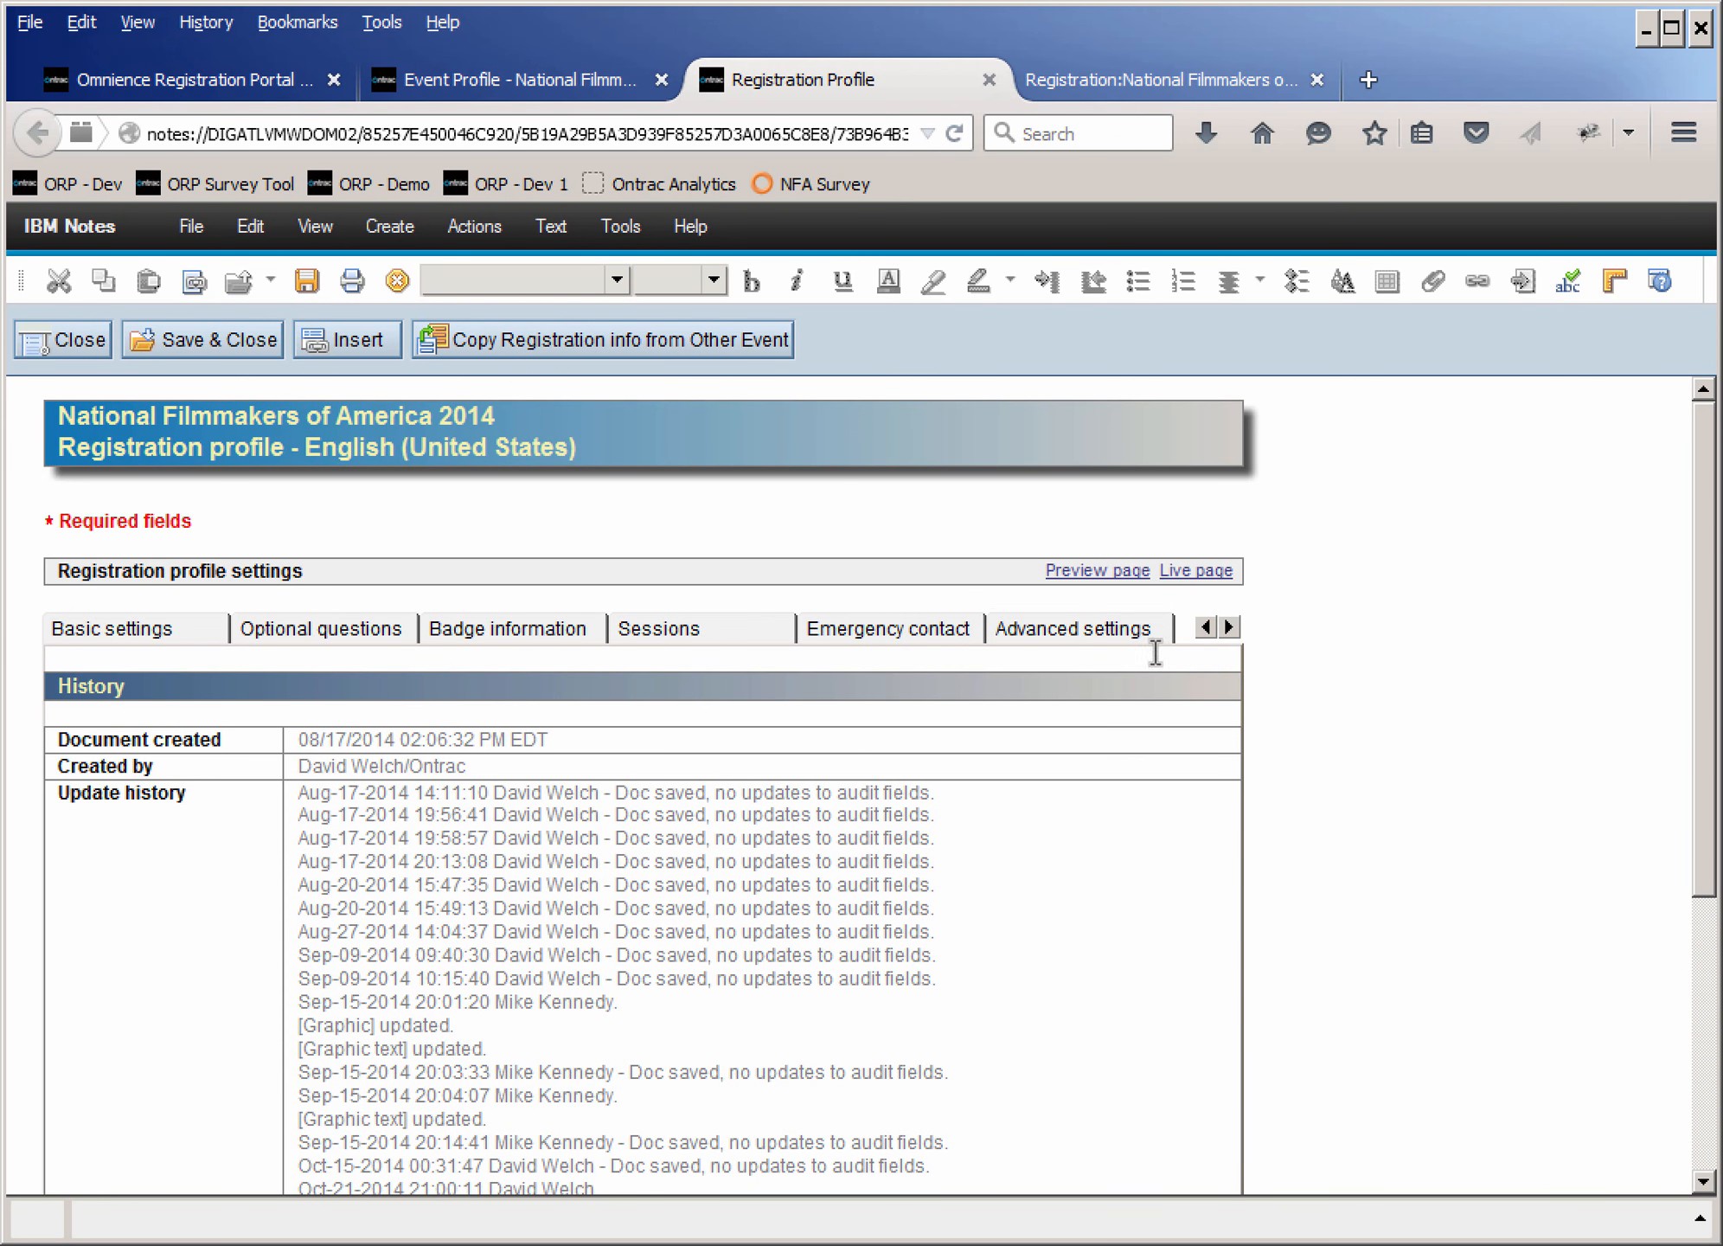
pyautogui.click(184, 640)
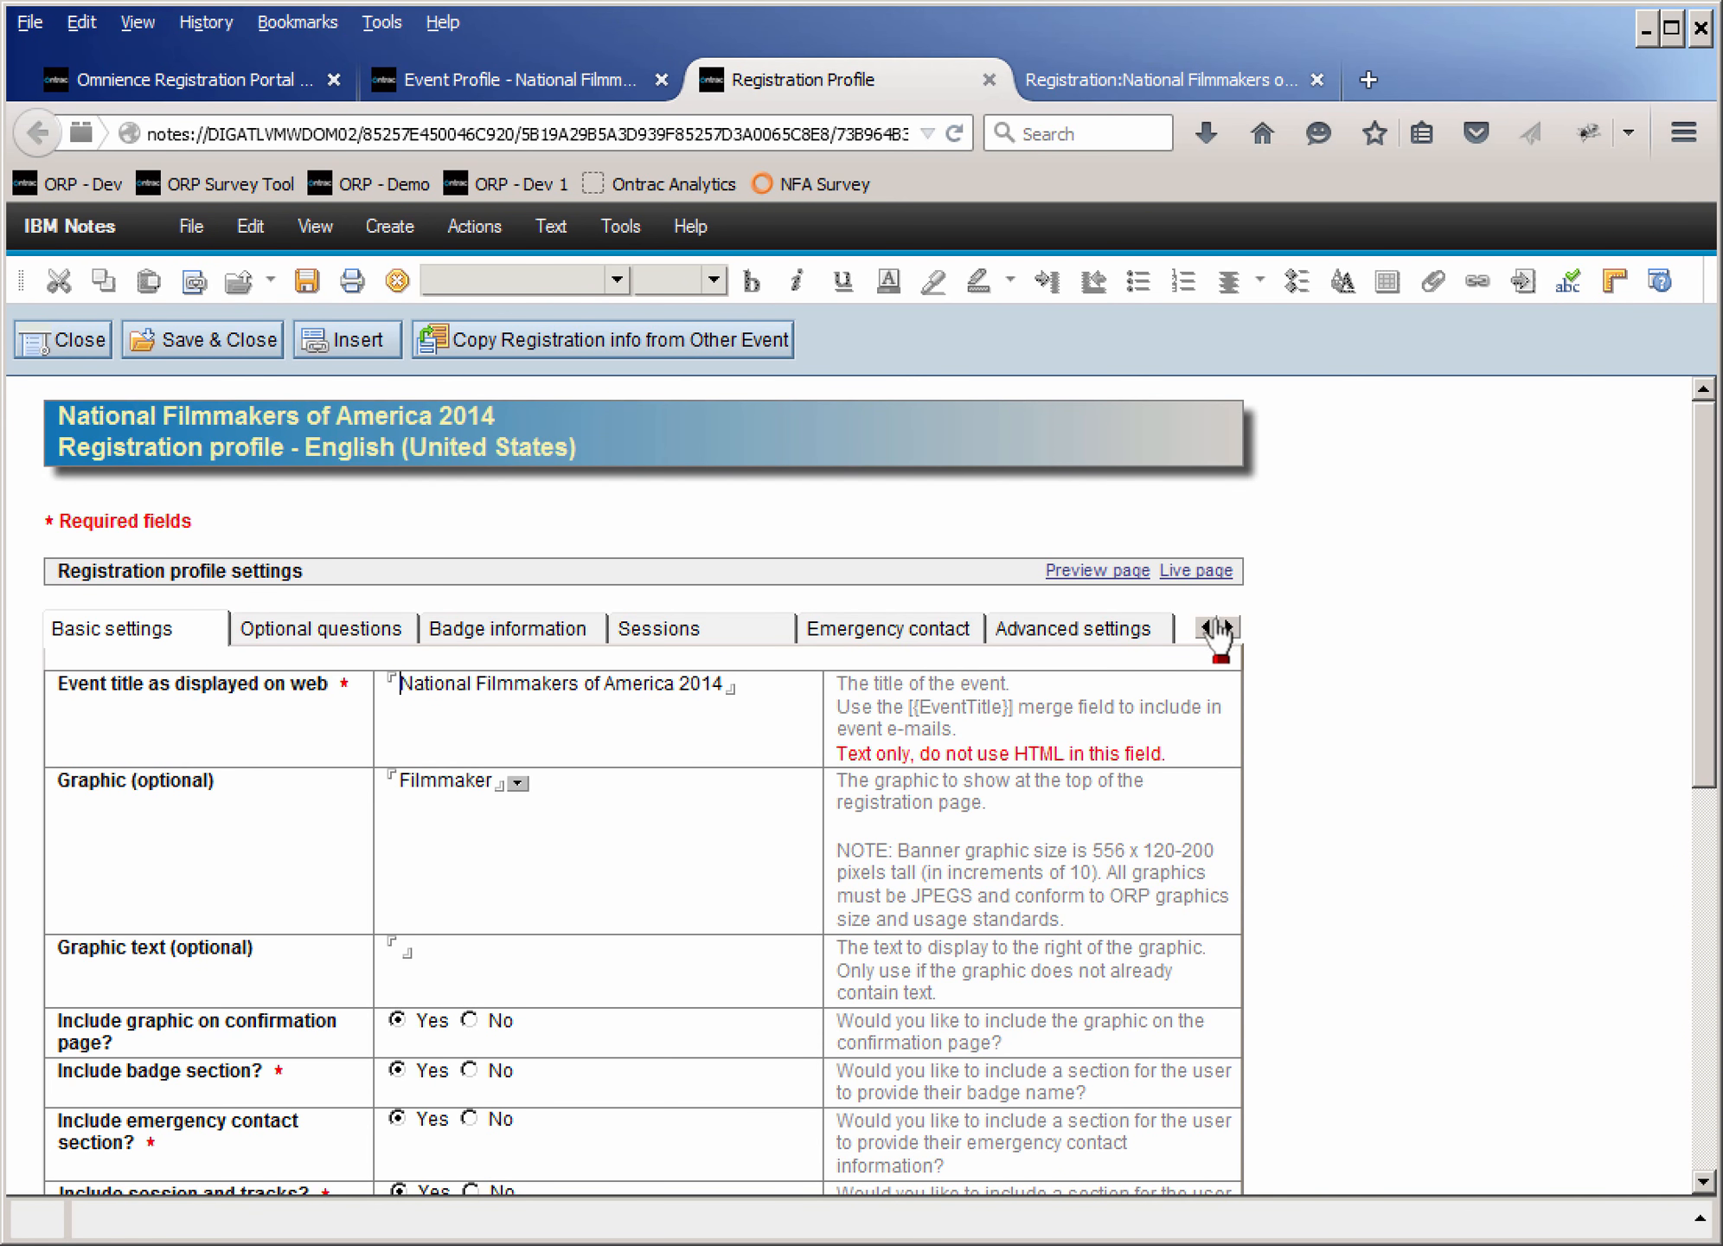
# - Close the registration profile without saving changes, and close the event profile to return to the portal's event list
pyautogui.click(75, 339)
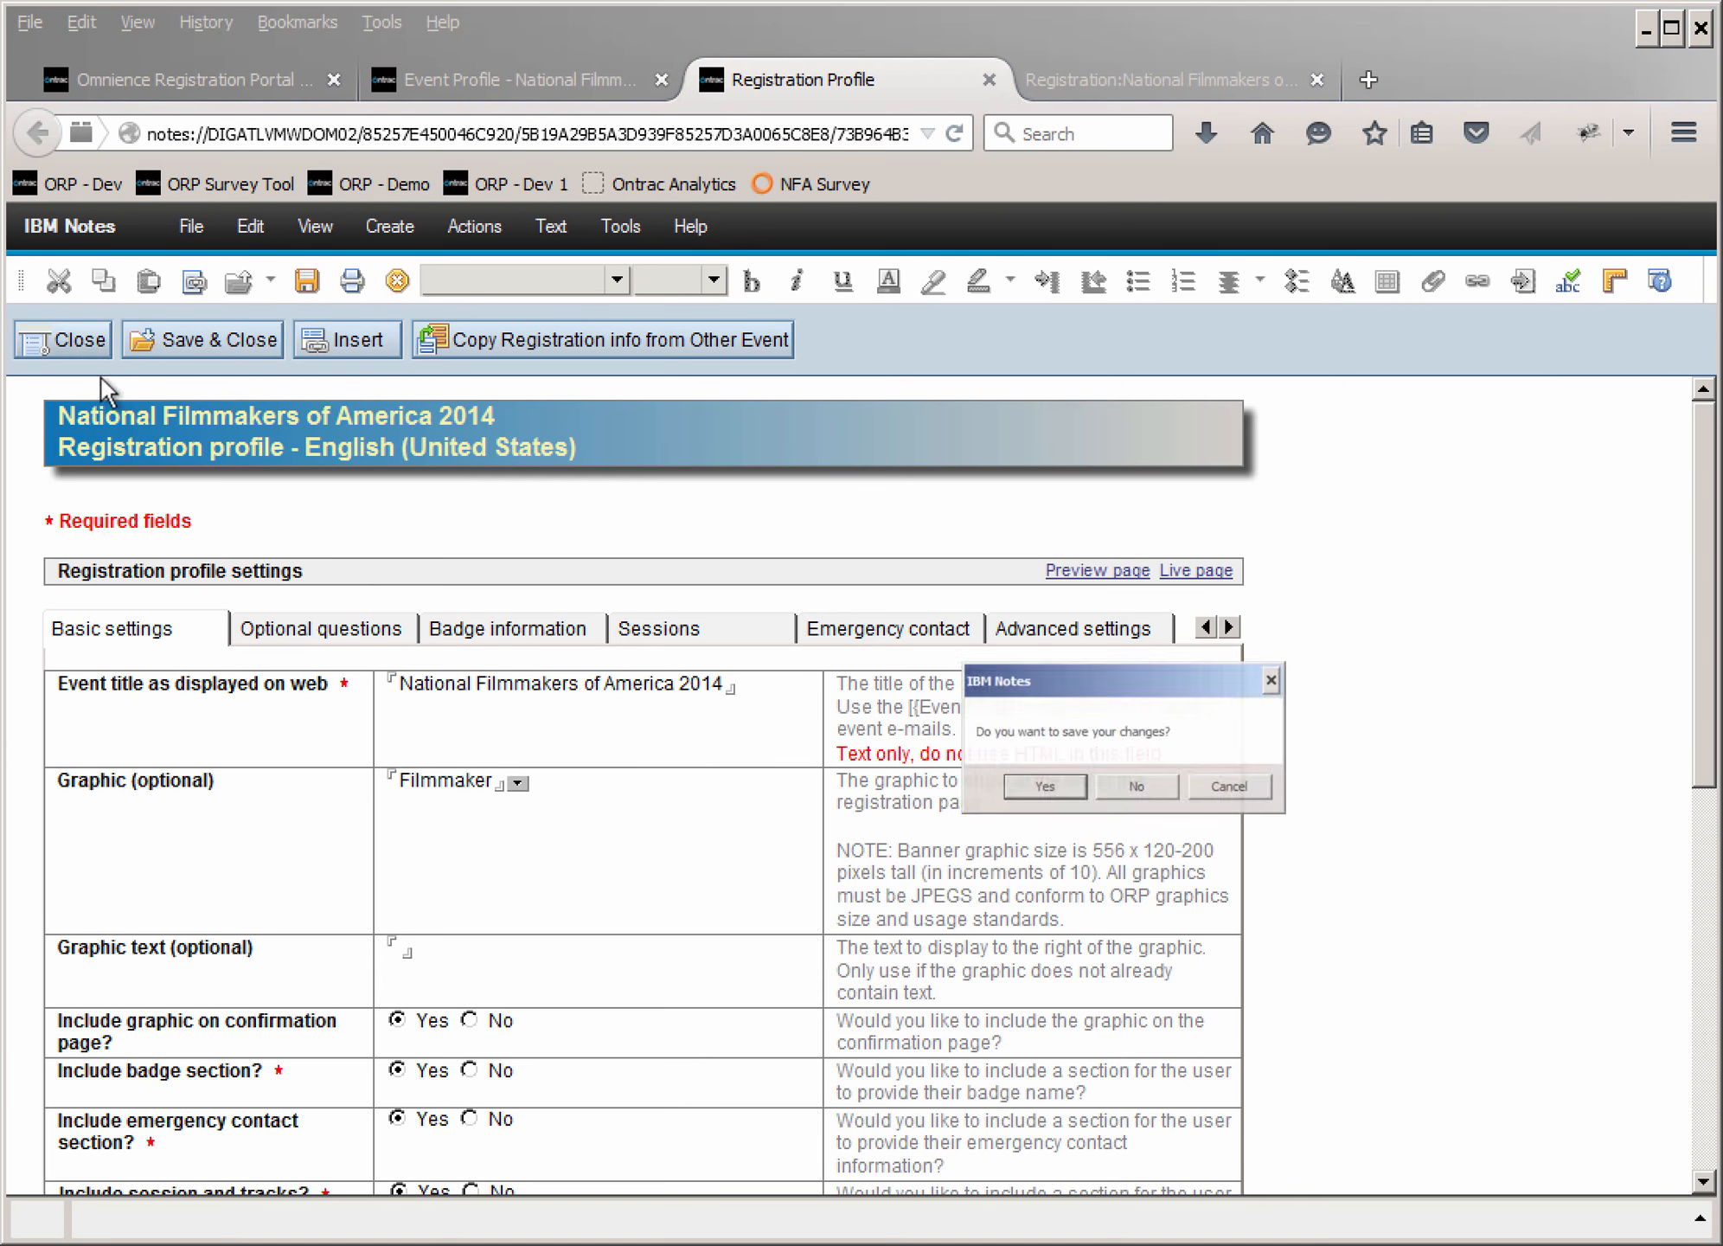
pyautogui.click(1124, 797)
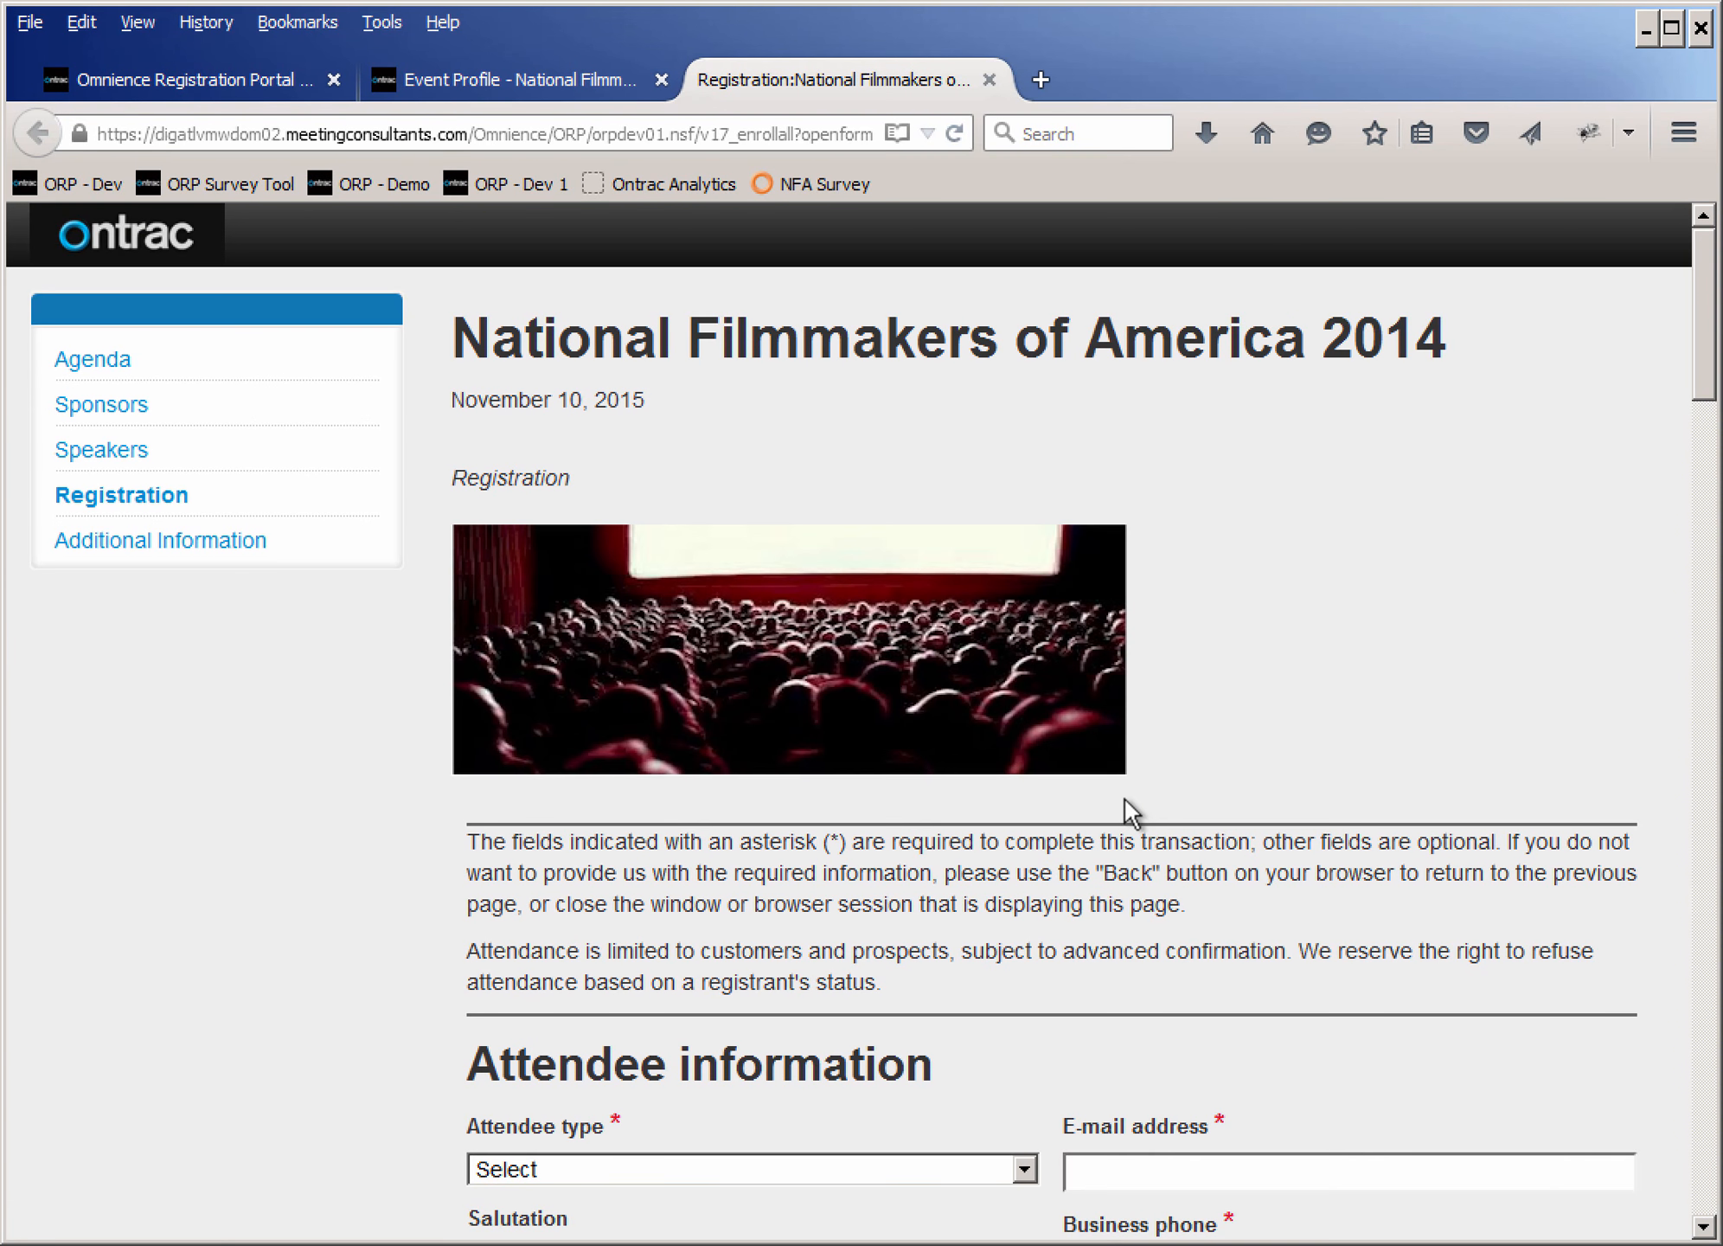
pyautogui.click(481, 78)
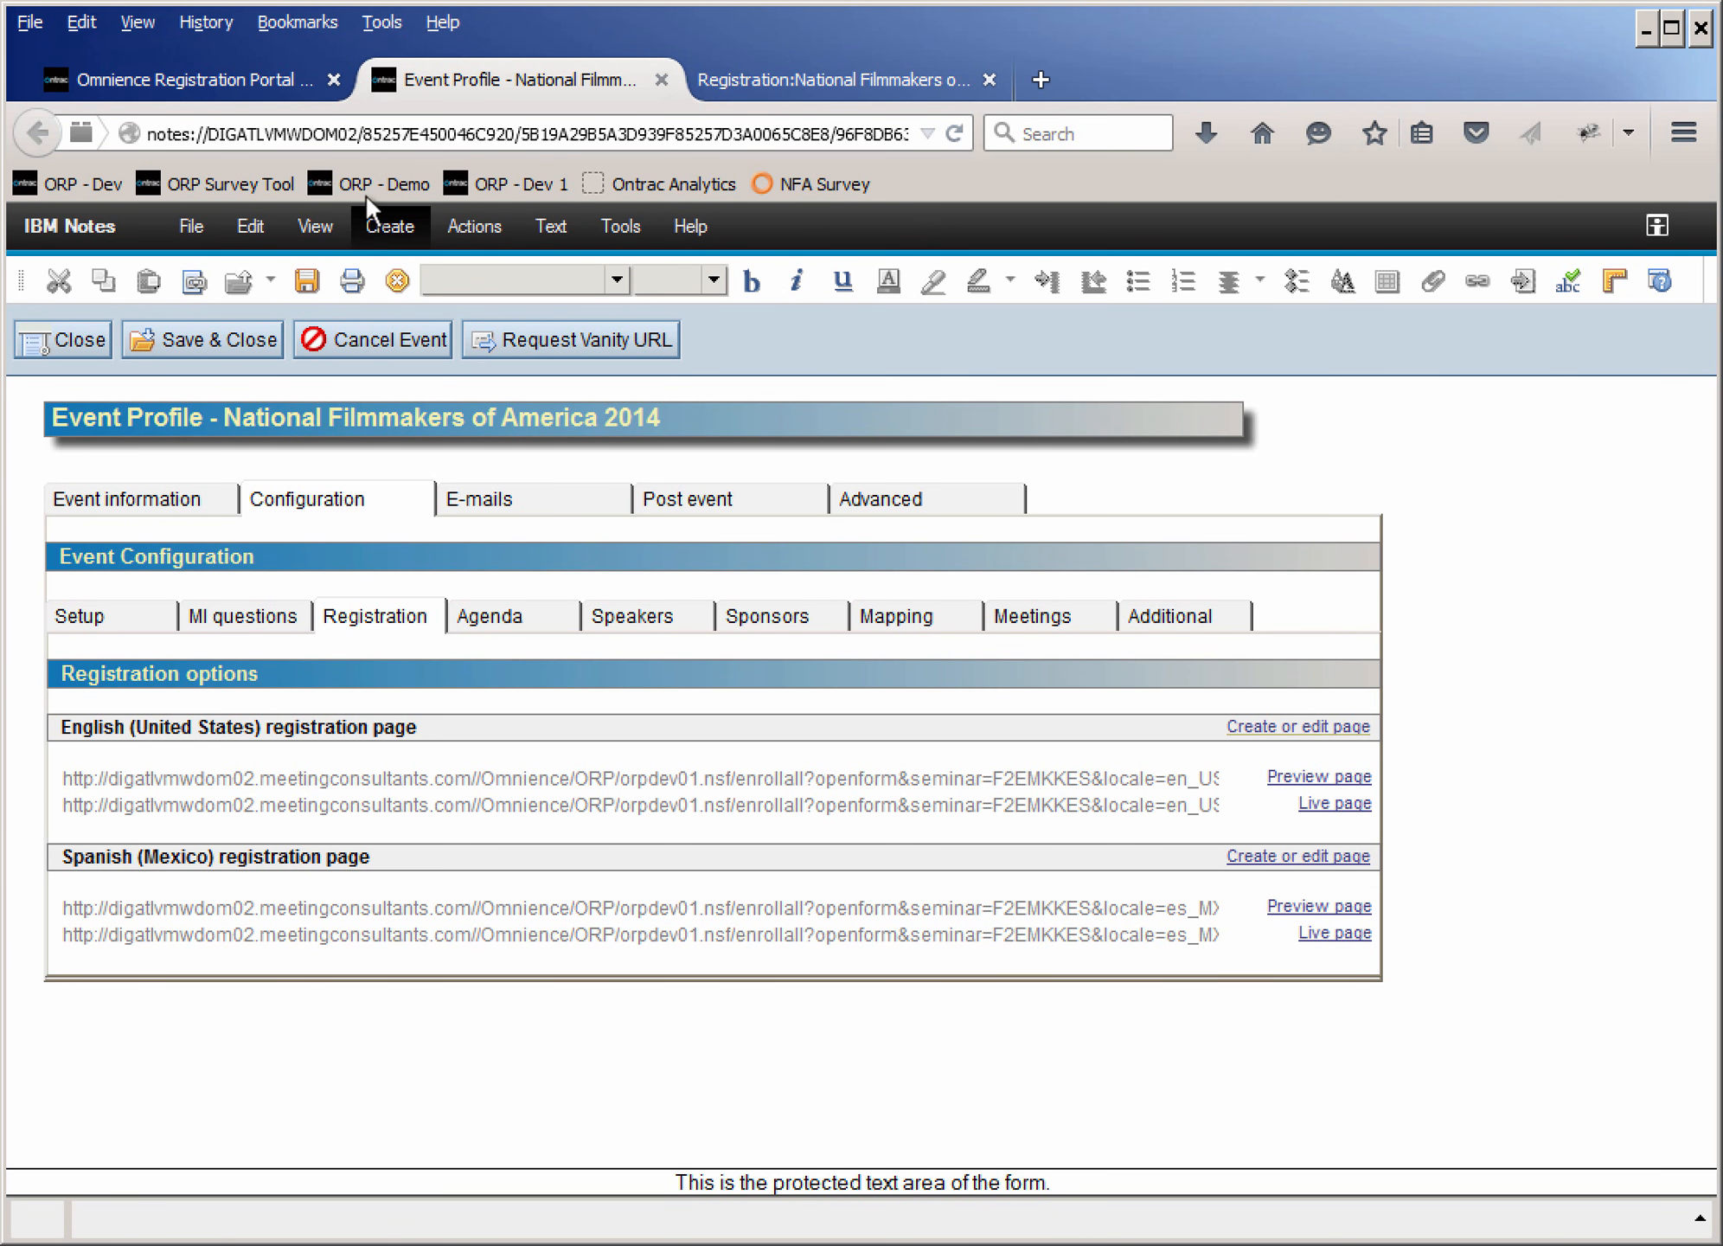
pyautogui.click(83, 338)
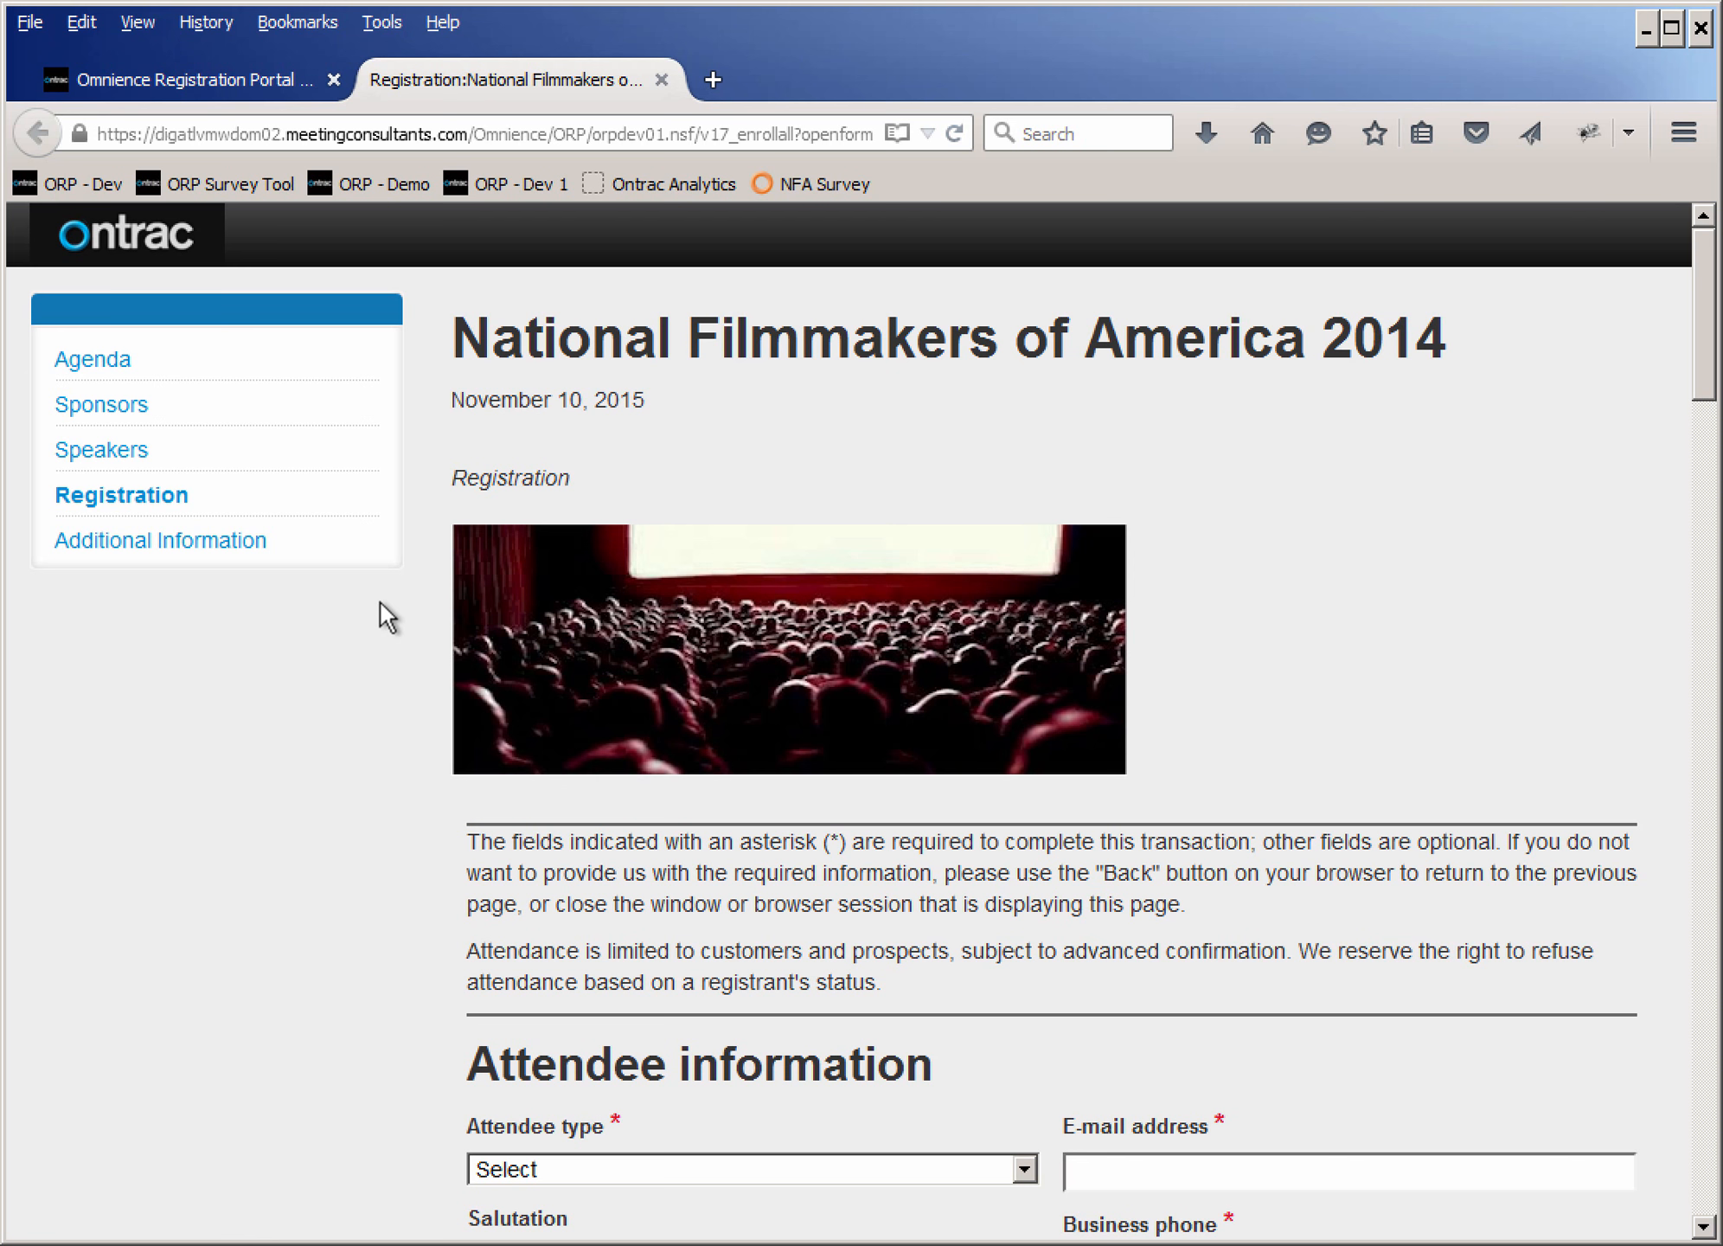
pyautogui.click(242, 82)
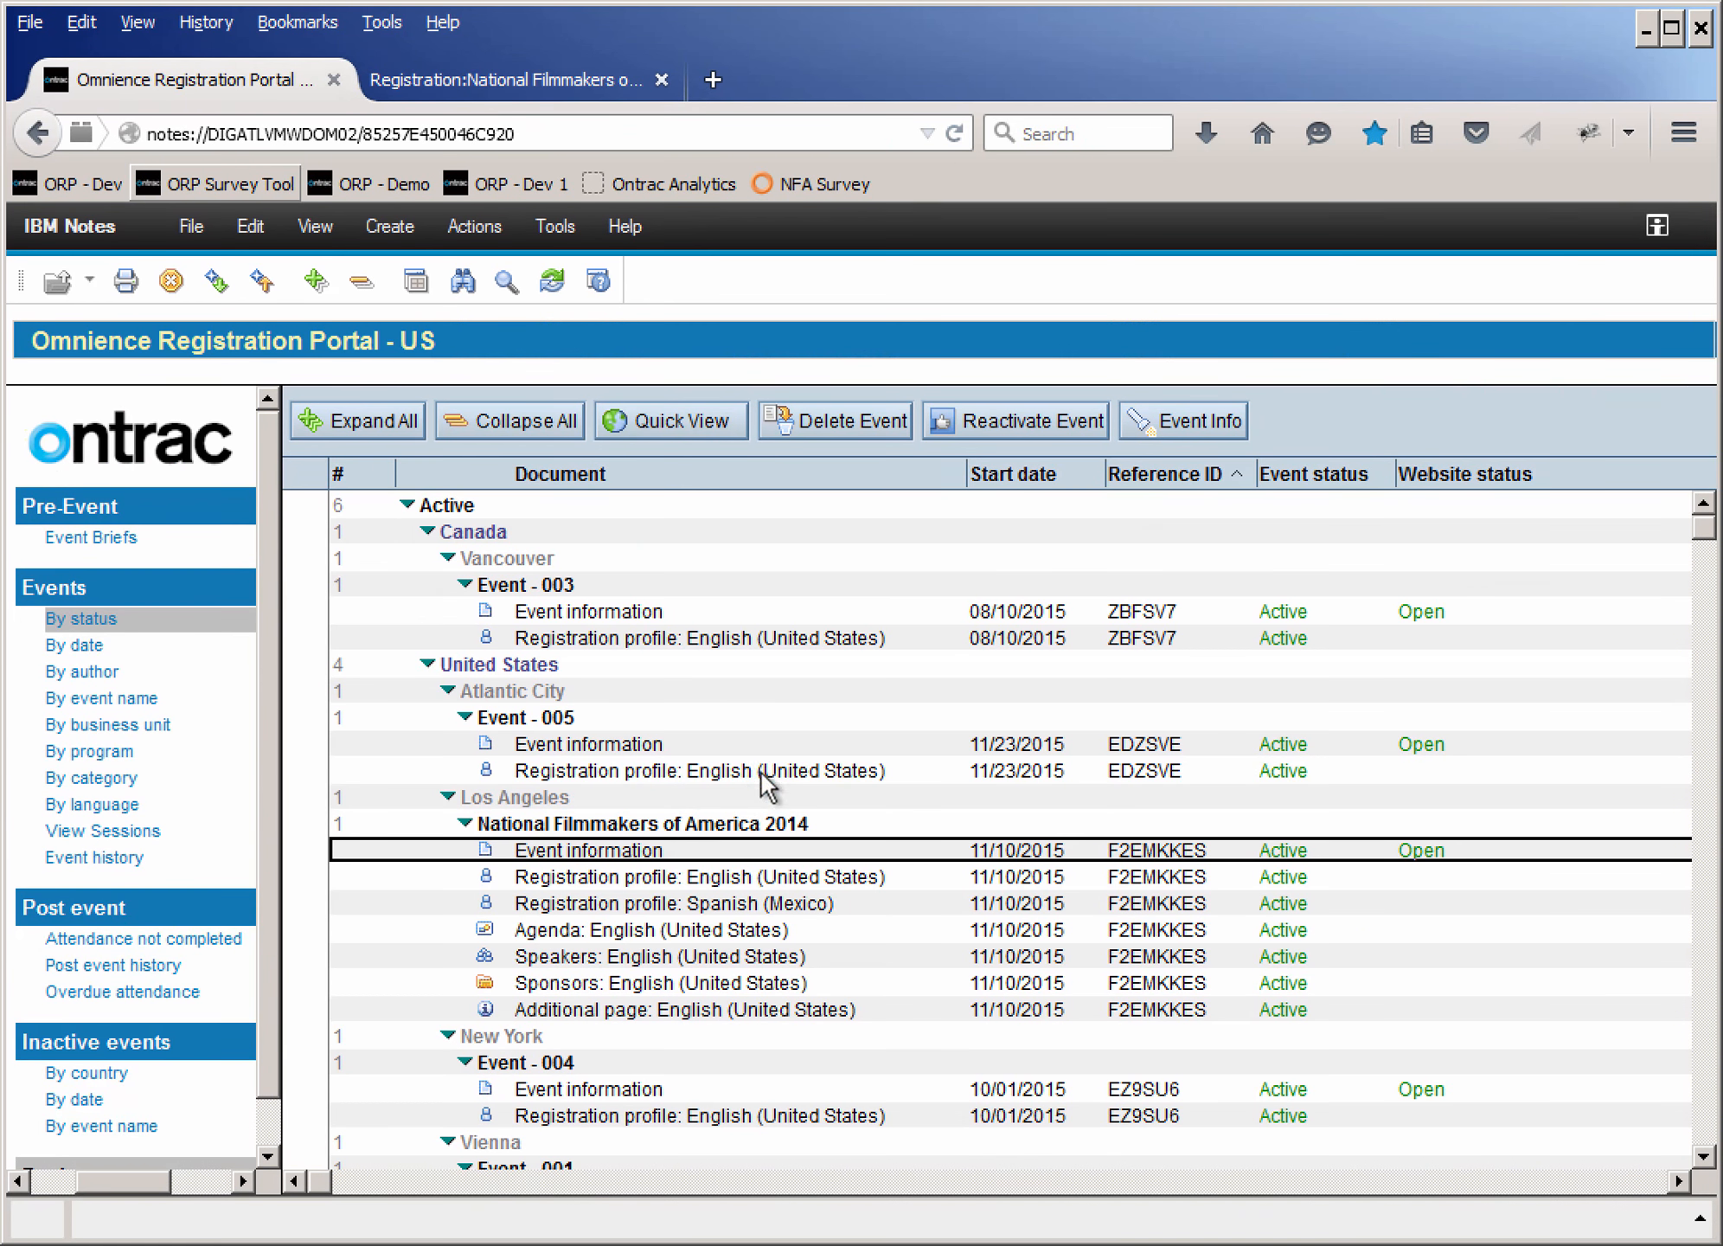
# - Point out the English registration profile, agenda, speakers, sponsors and additional page documents under National Filmmakers of America 2014
pyautogui.click(593, 878)
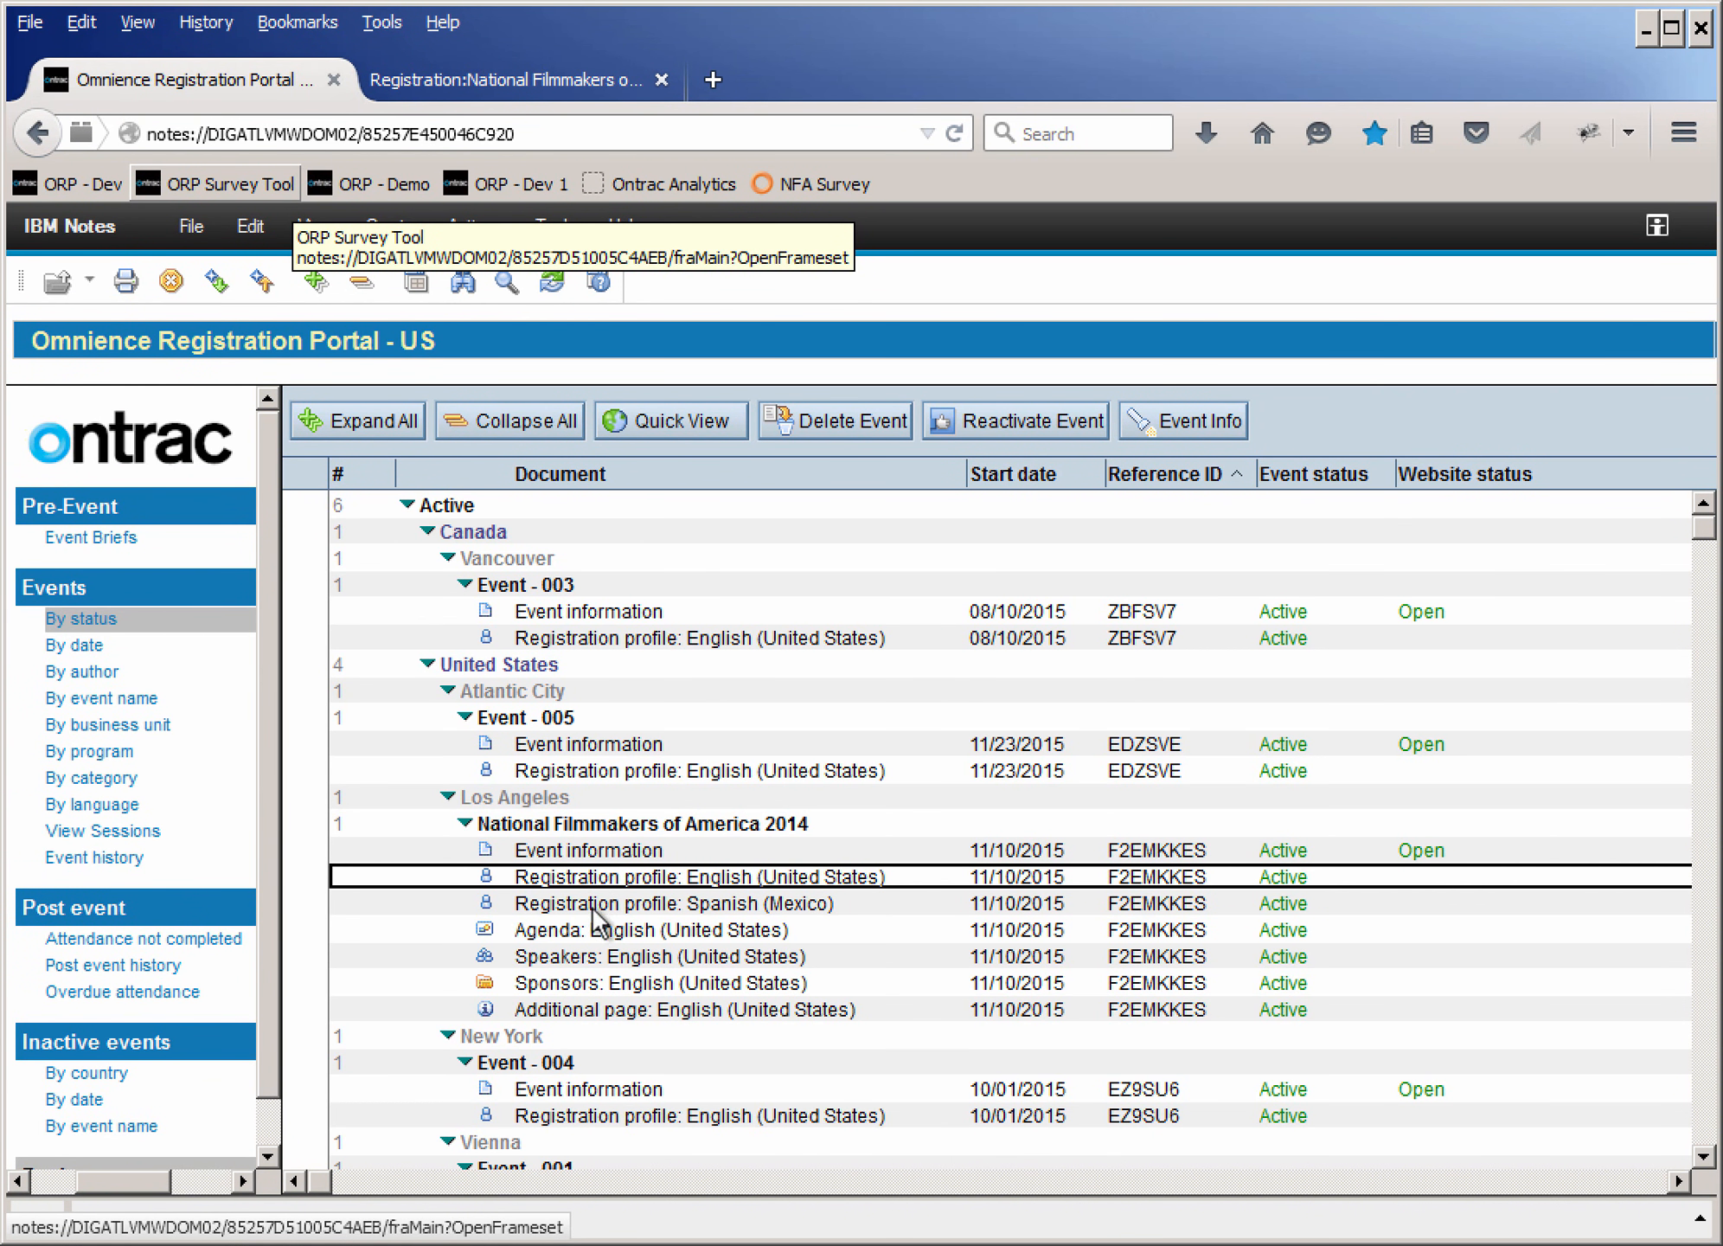
pyautogui.click(593, 931)
pyautogui.click(590, 957)
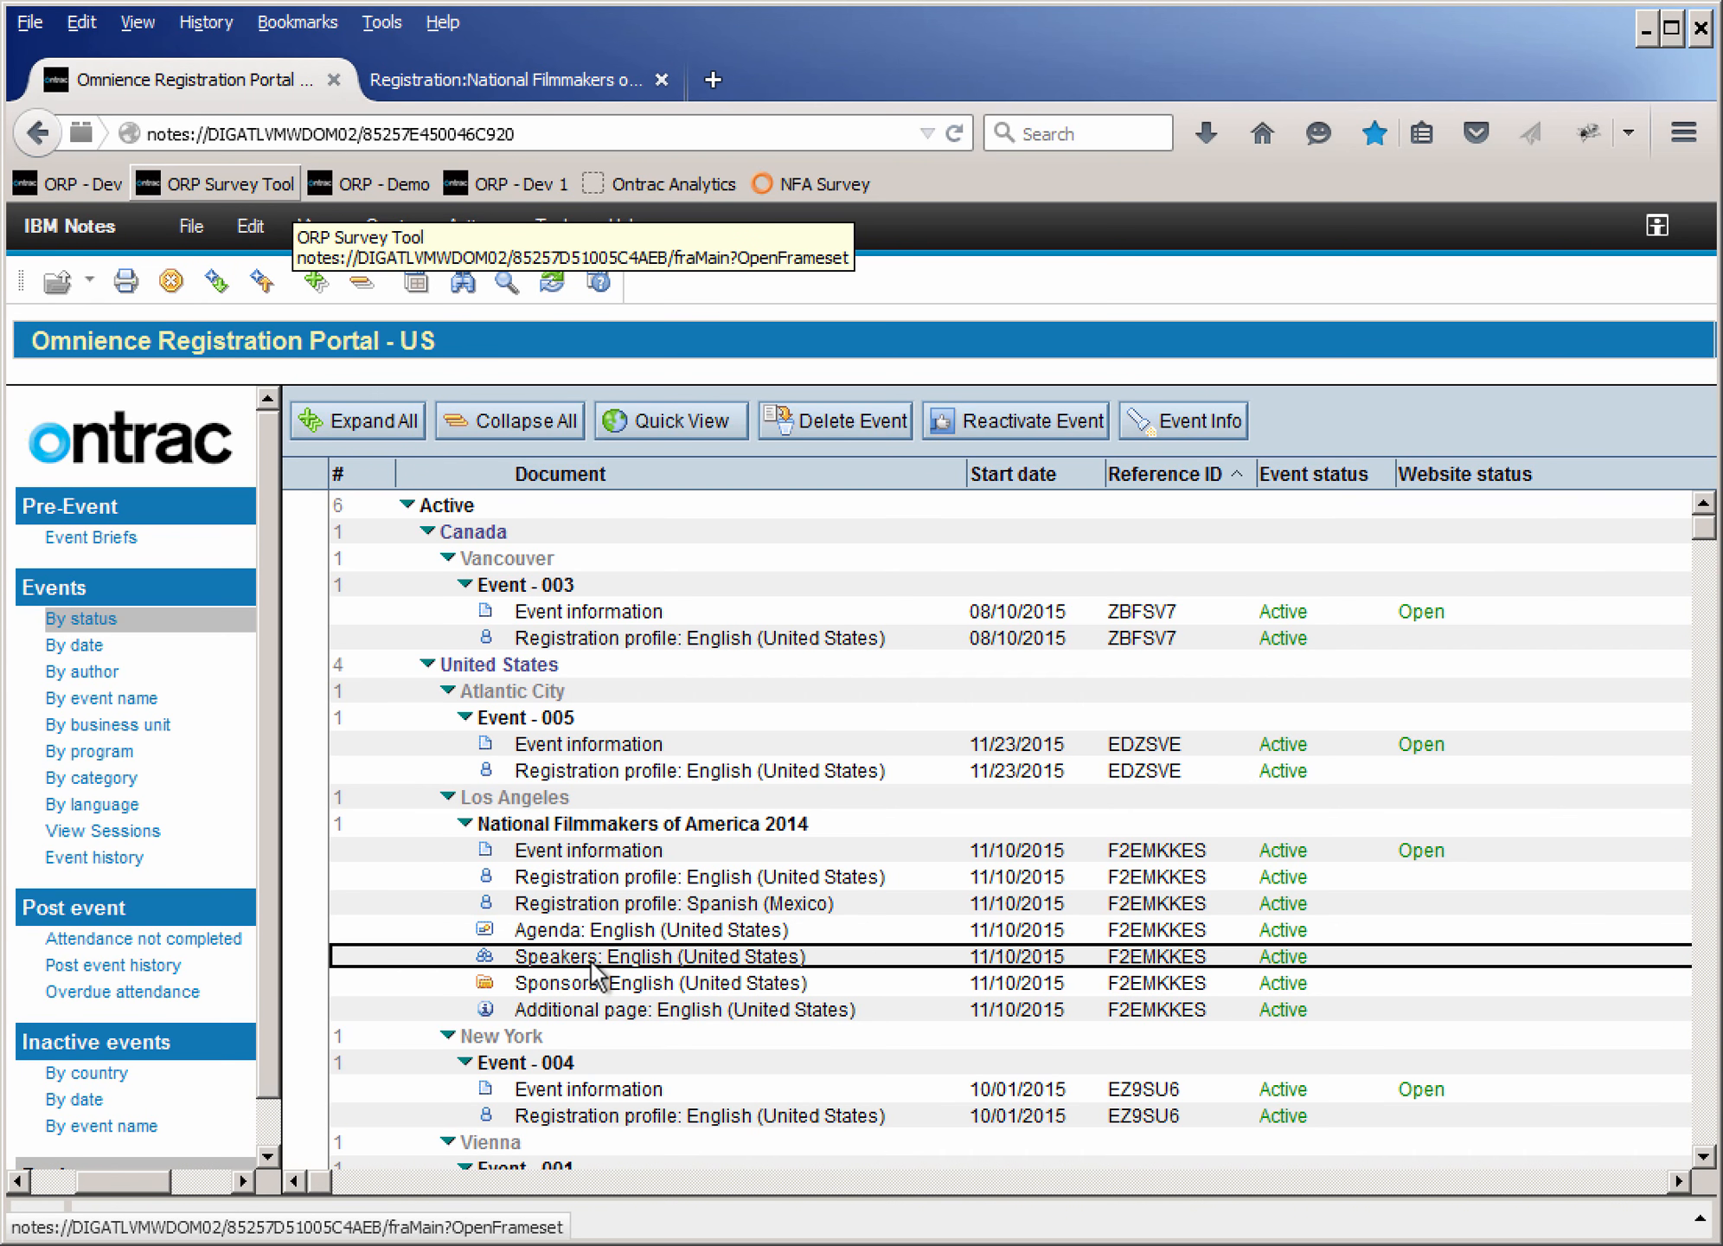
pyautogui.click(589, 979)
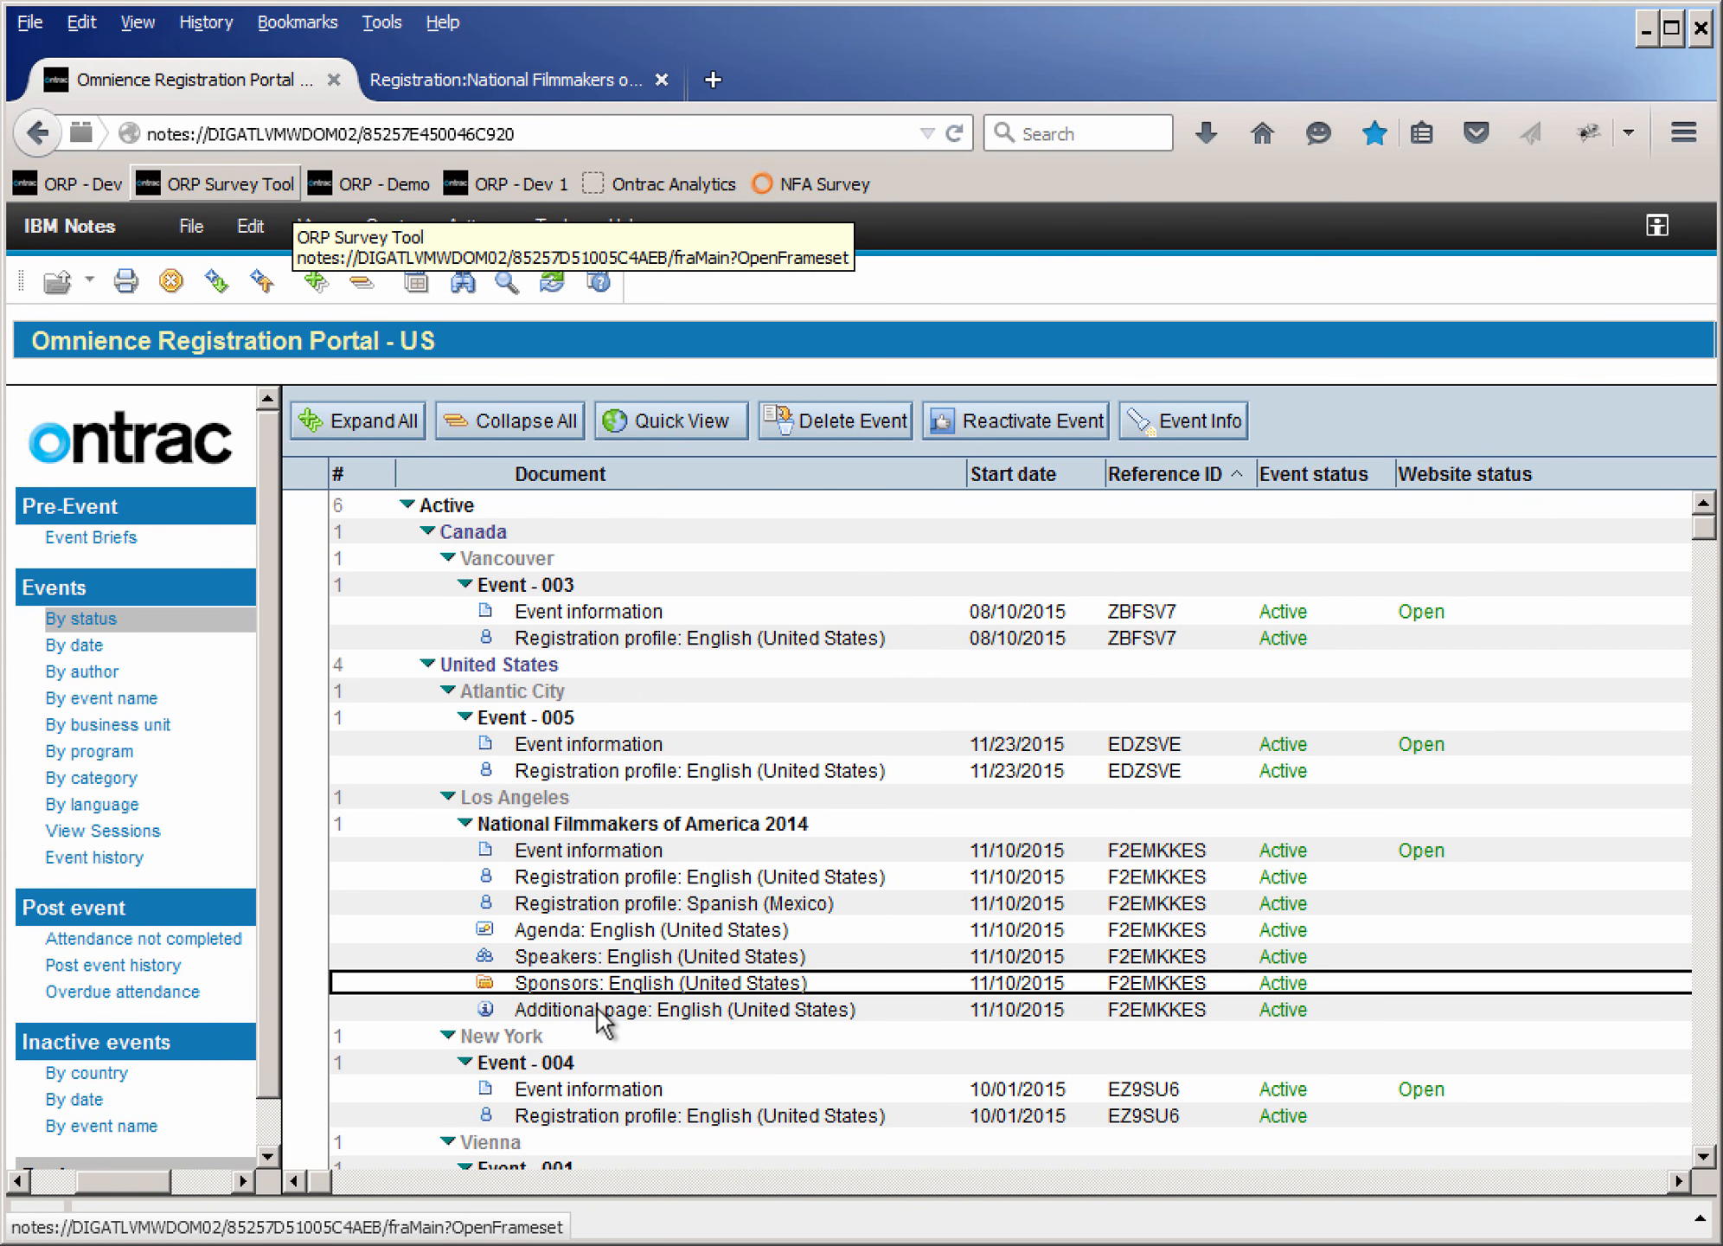
pyautogui.click(596, 1006)
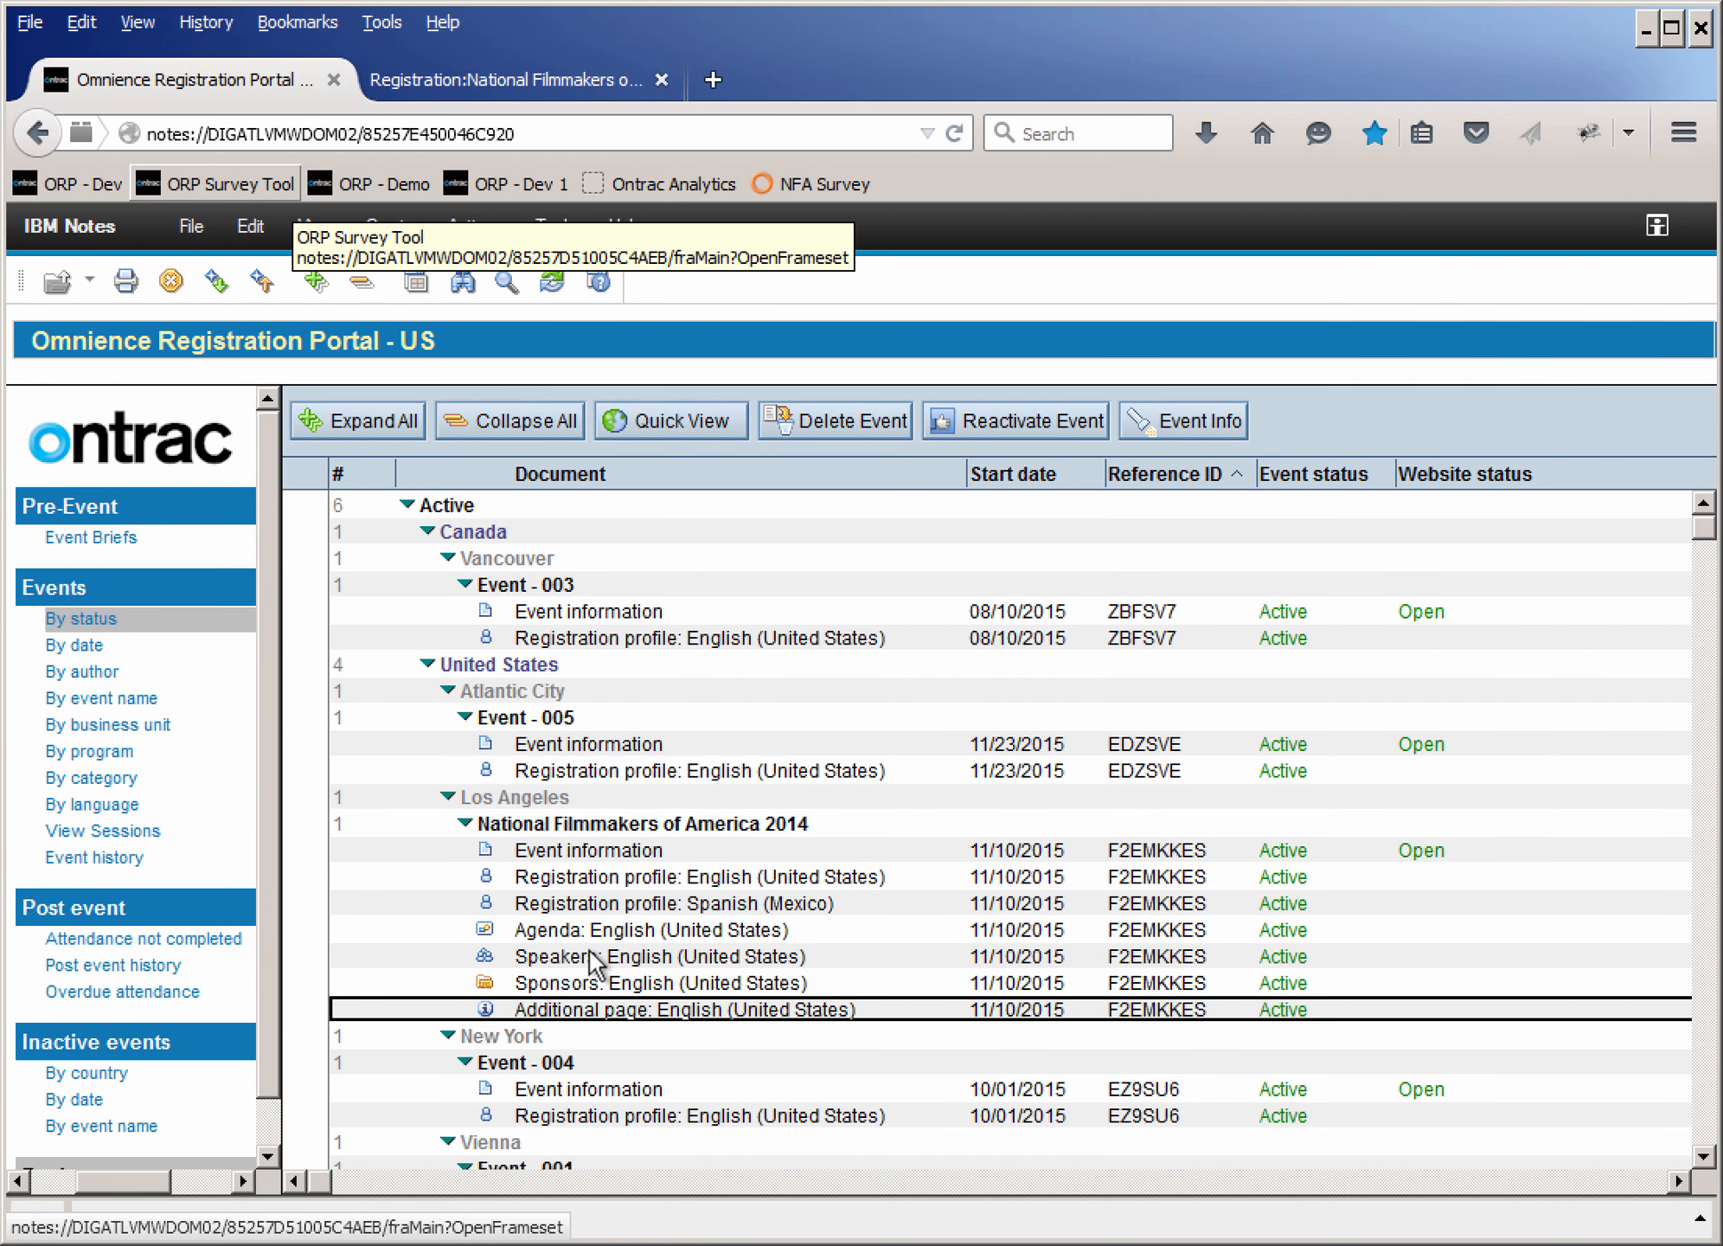
# - Look through the active and draft events listed by status and the portal's remaining navigation categories
pyautogui.scroll(-4, 590, 951)
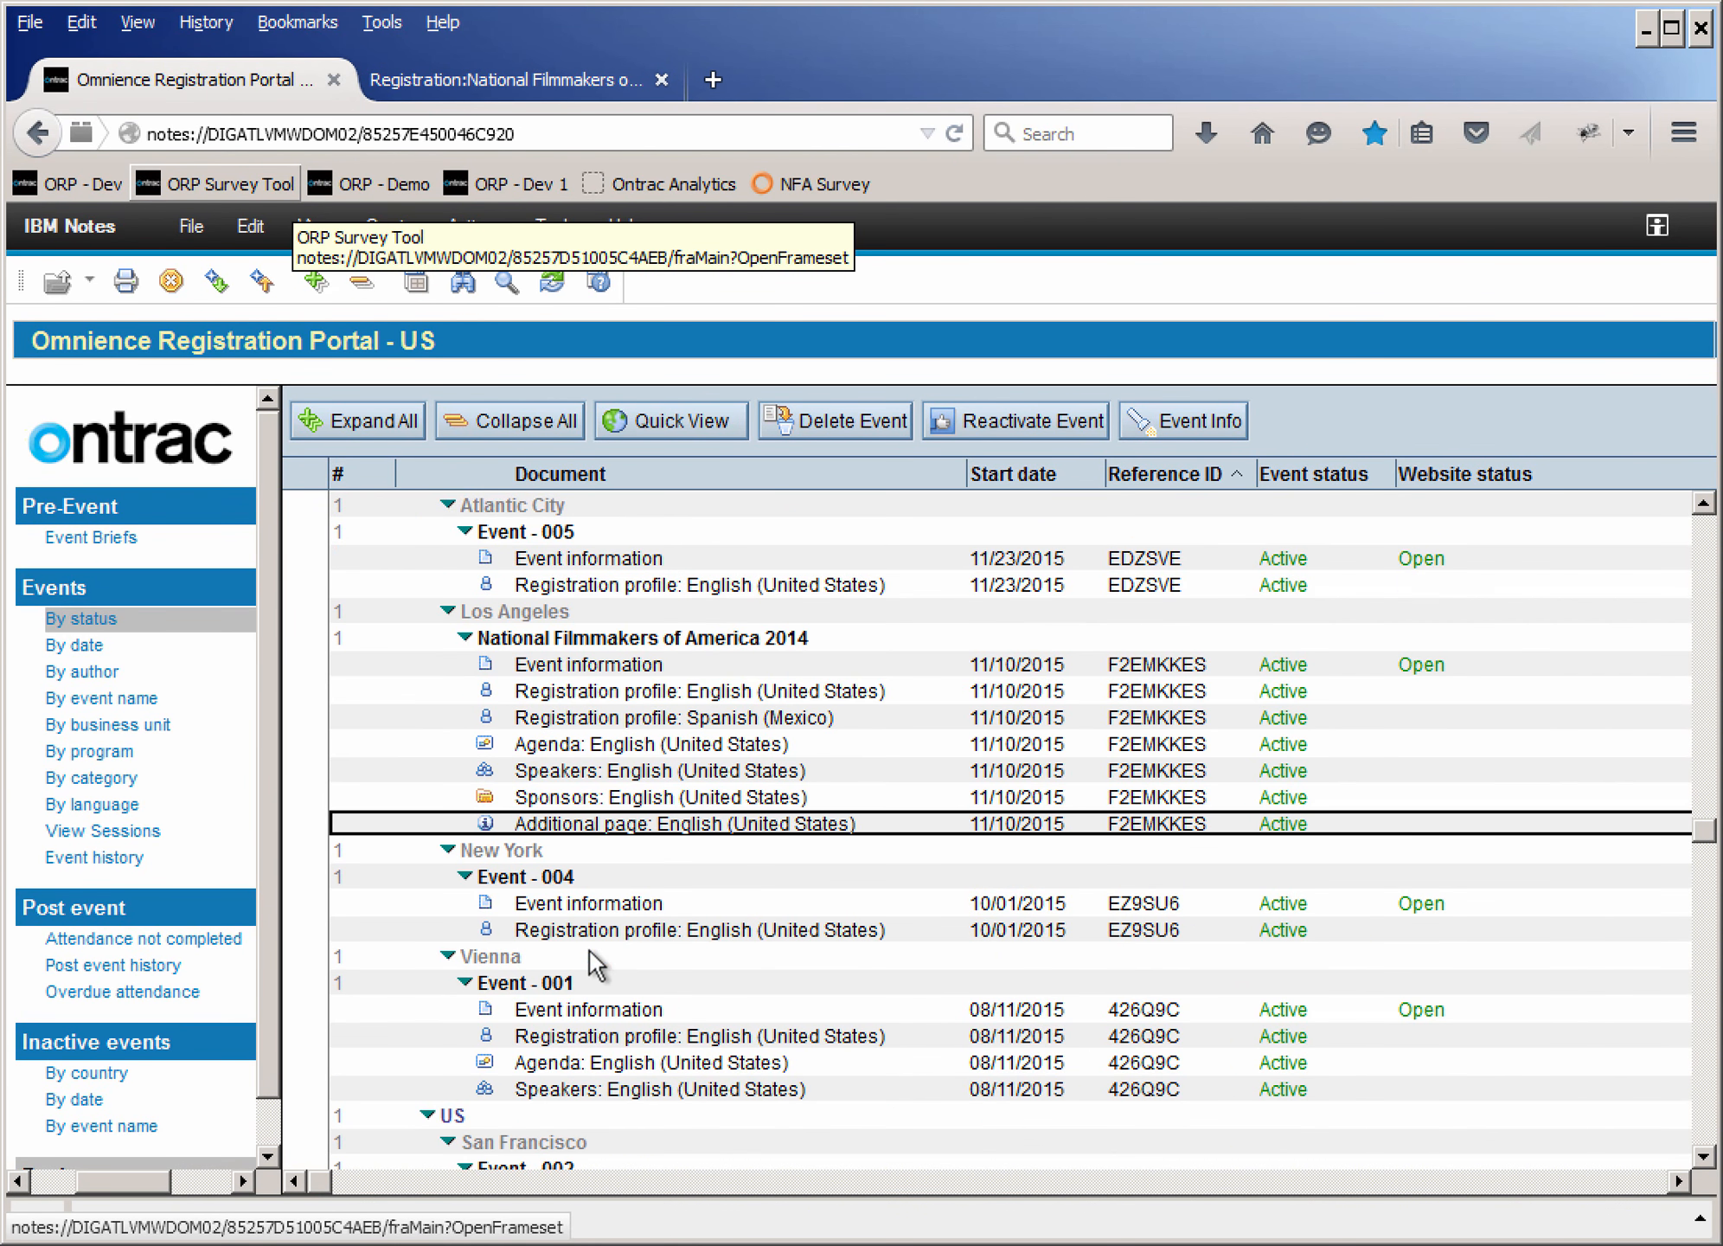
pyautogui.scroll(-3, 590, 950)
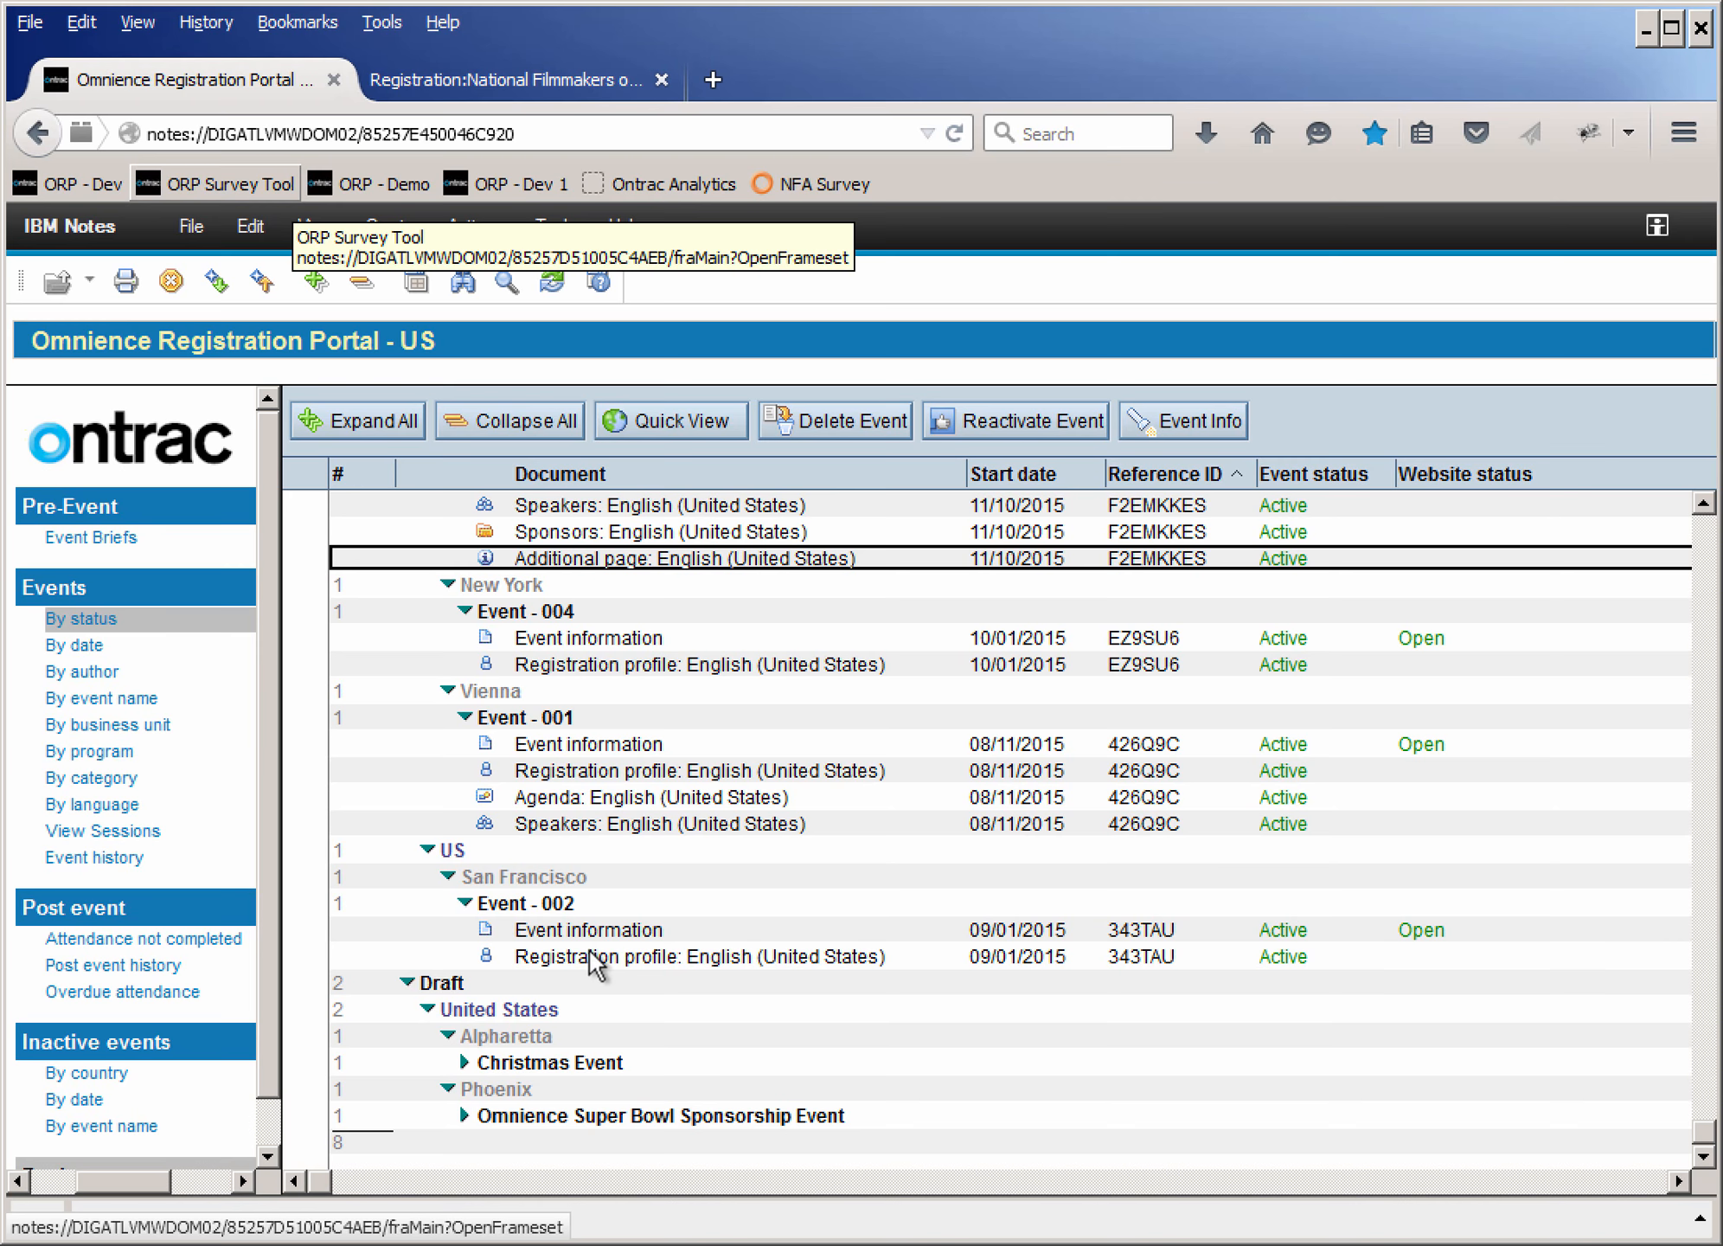
pyautogui.scroll(6, 589, 949)
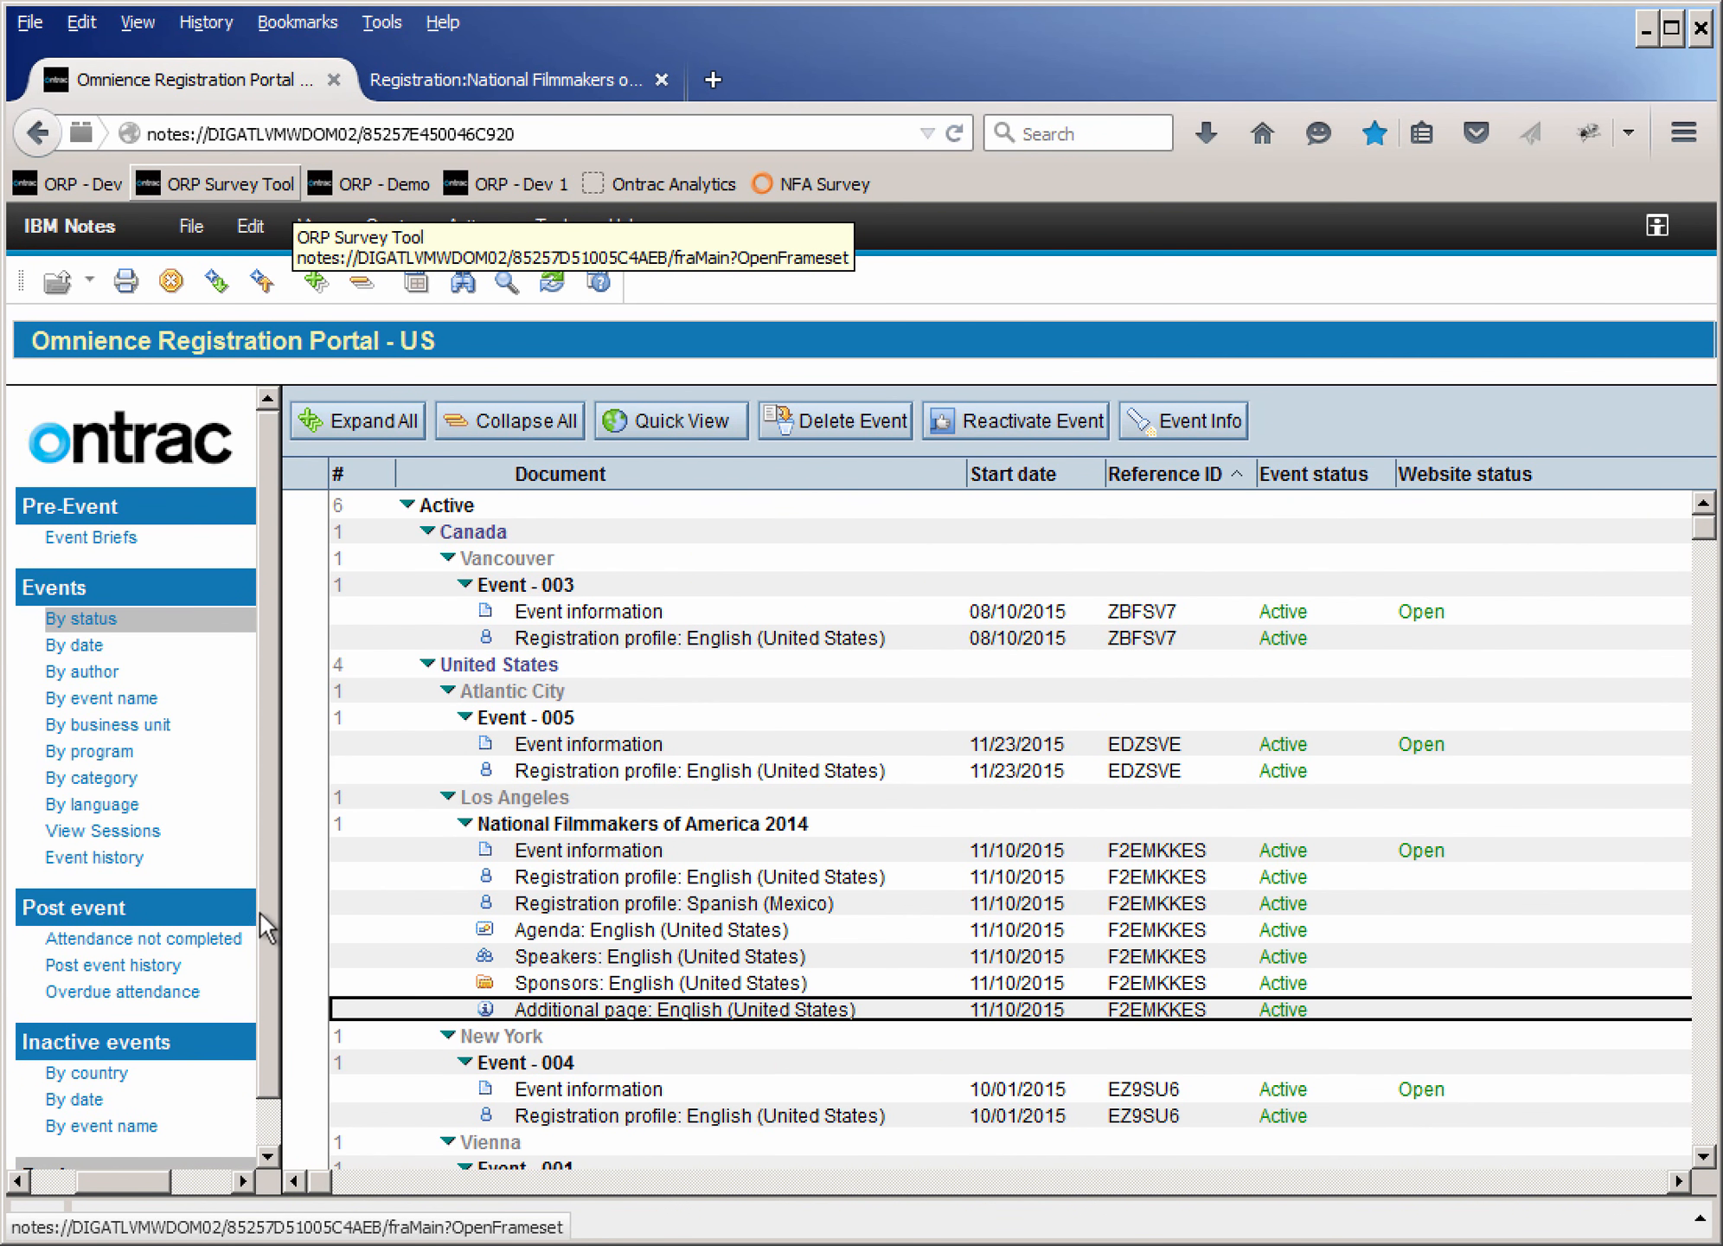
pyautogui.scroll(-1, 263, 930)
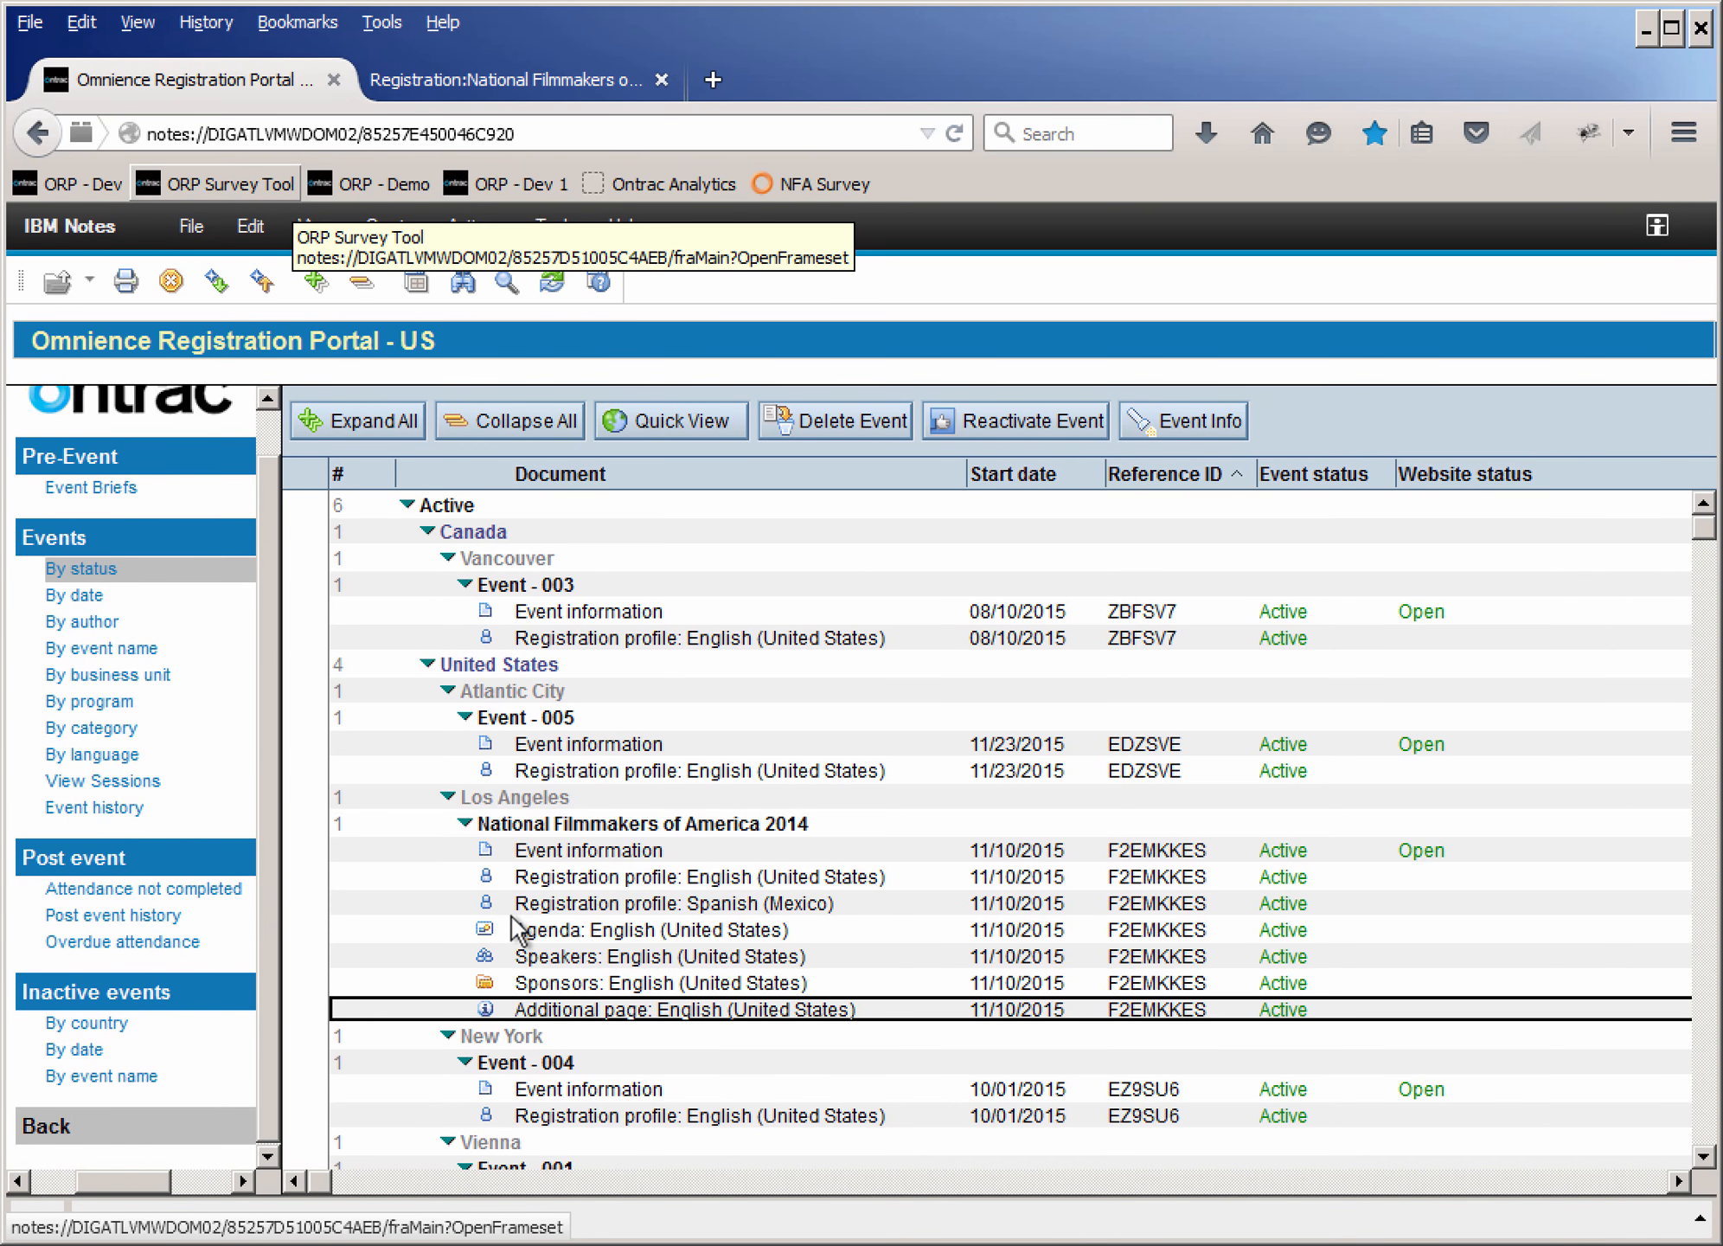
# - Leave the event list and open the confirmed registrations view organized by event and attendee type
pyautogui.scroll(-6, 510, 923)
pyautogui.scroll(5, 510, 923)
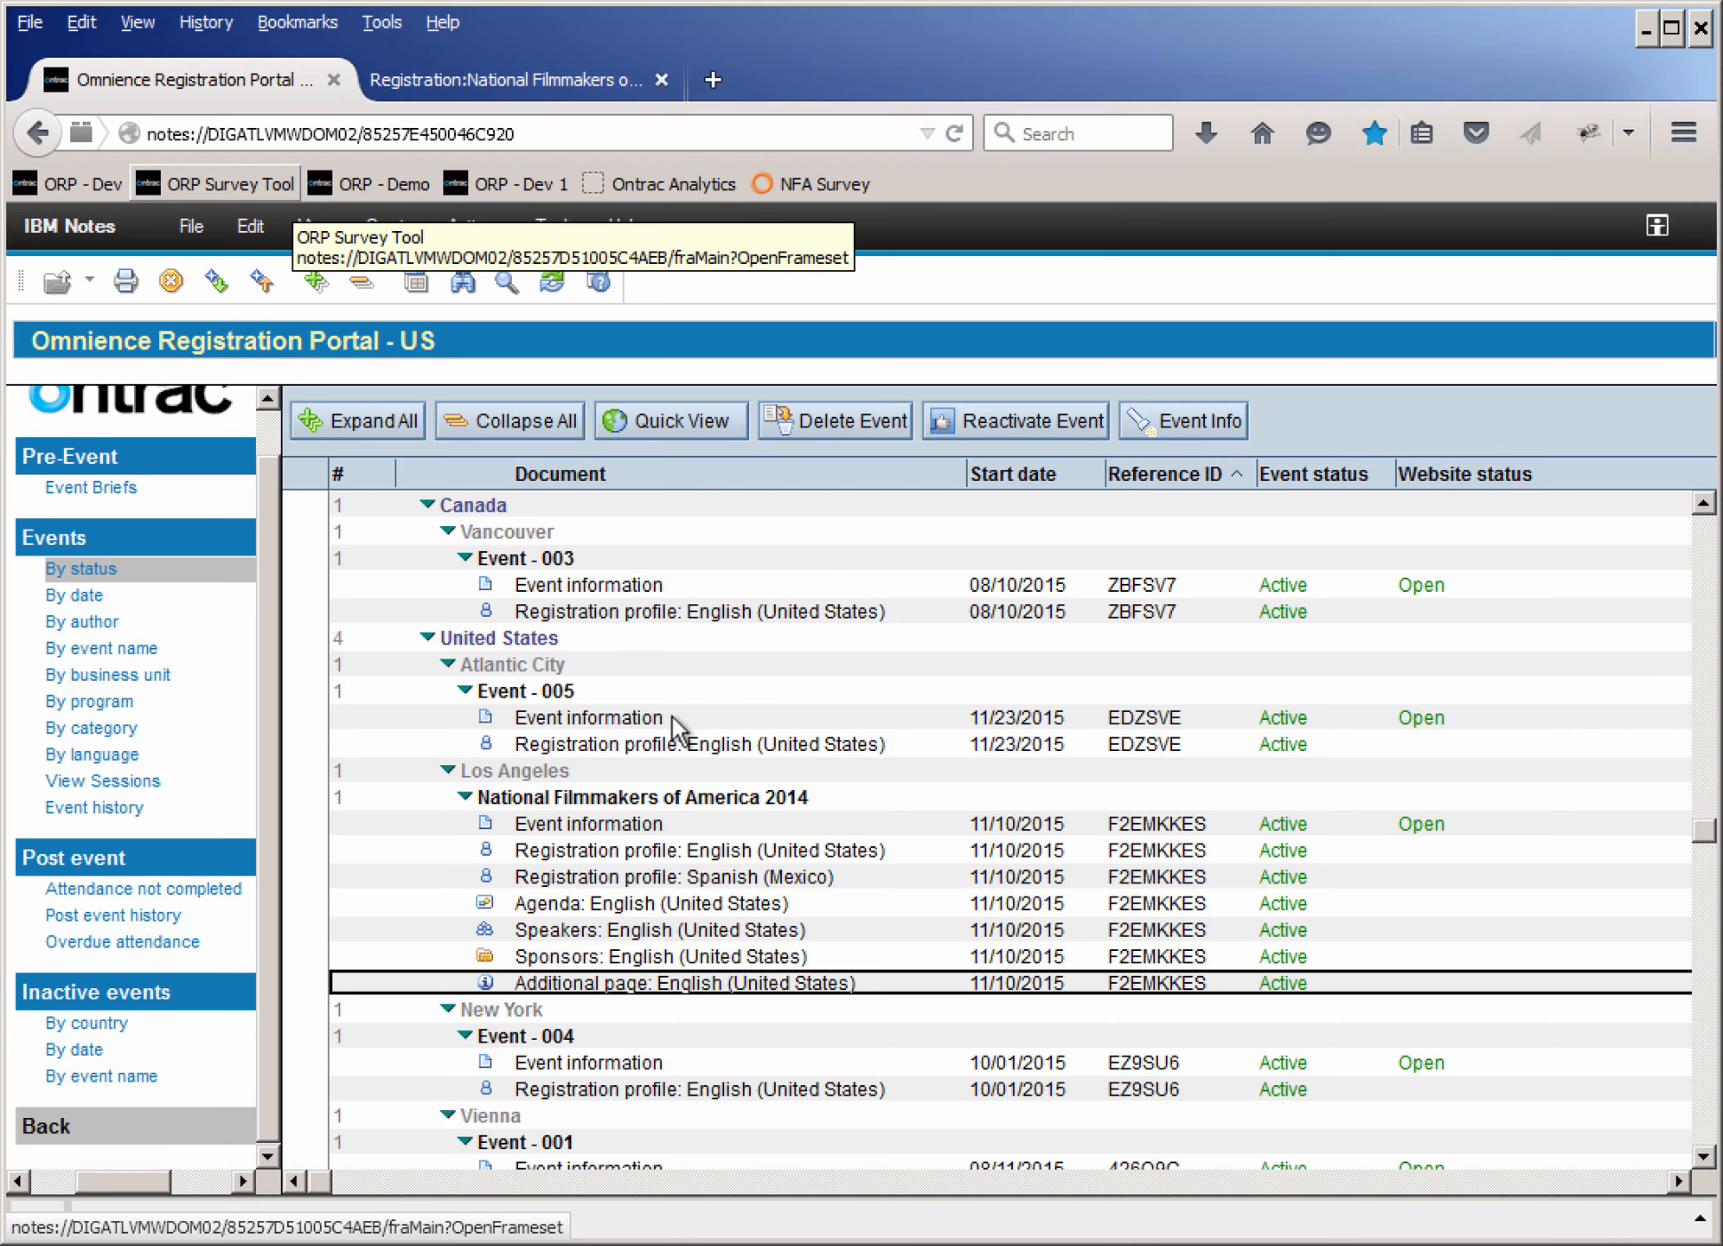
pyautogui.click(96, 1126)
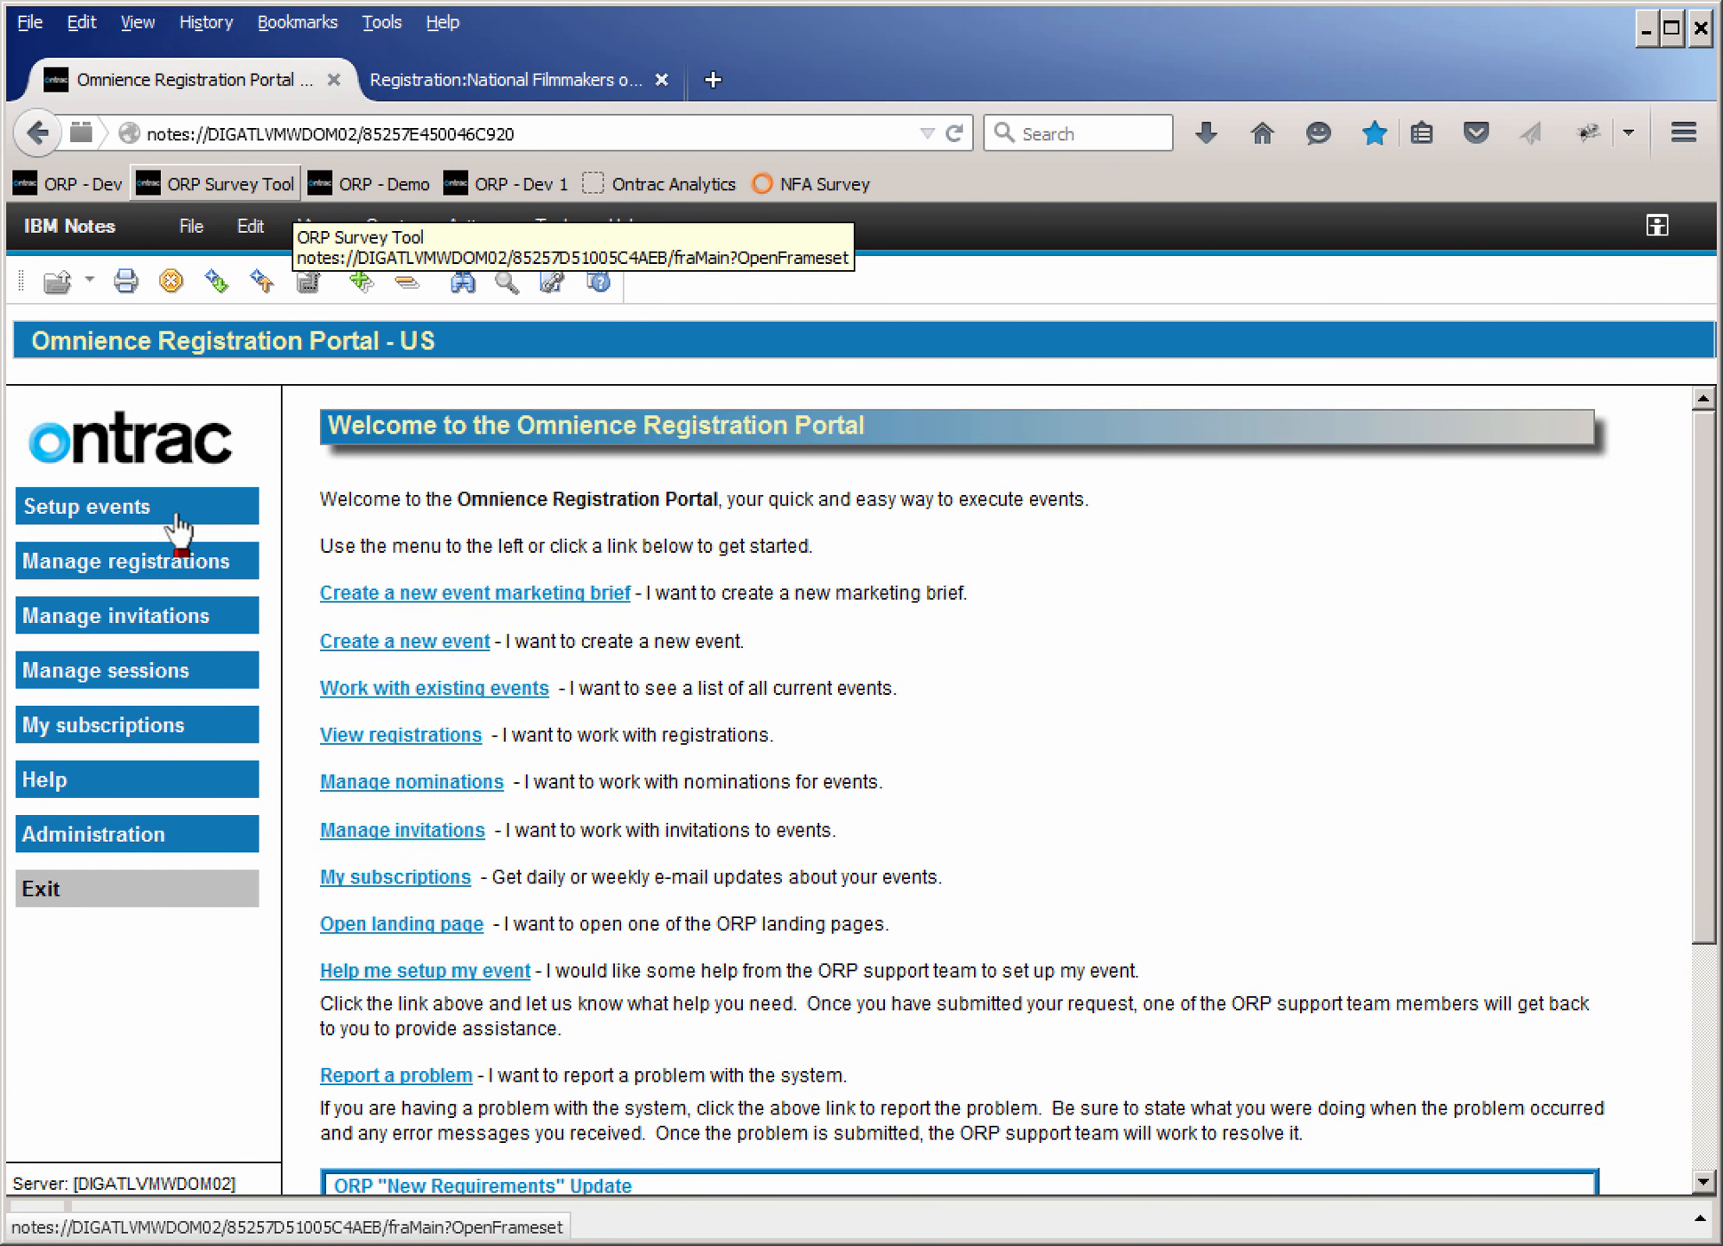
pyautogui.click(111, 558)
pyautogui.click(108, 540)
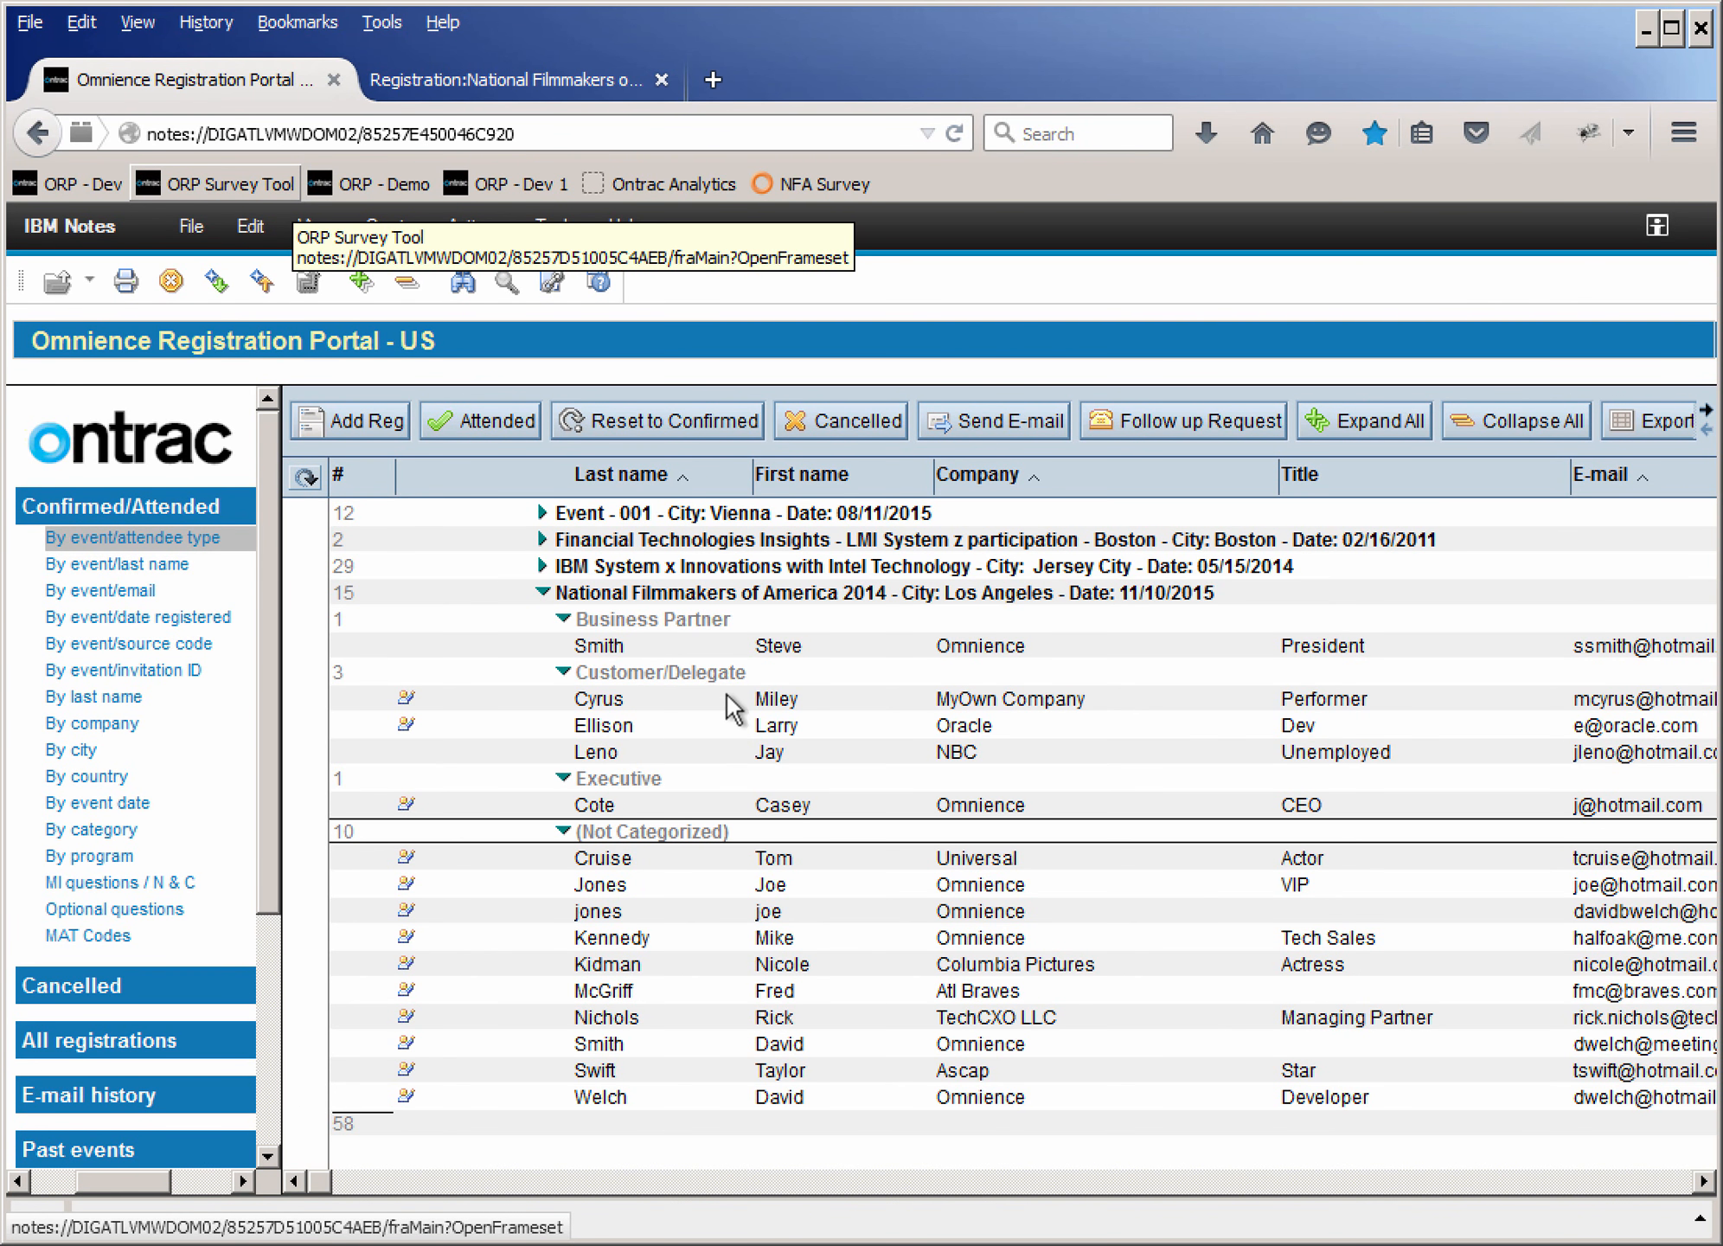
# - Open the Business Partner registration under National Filmmakers of America 2014 and review its contact, company, optional question, payment, information release and history sections
pyautogui.click(667, 643)
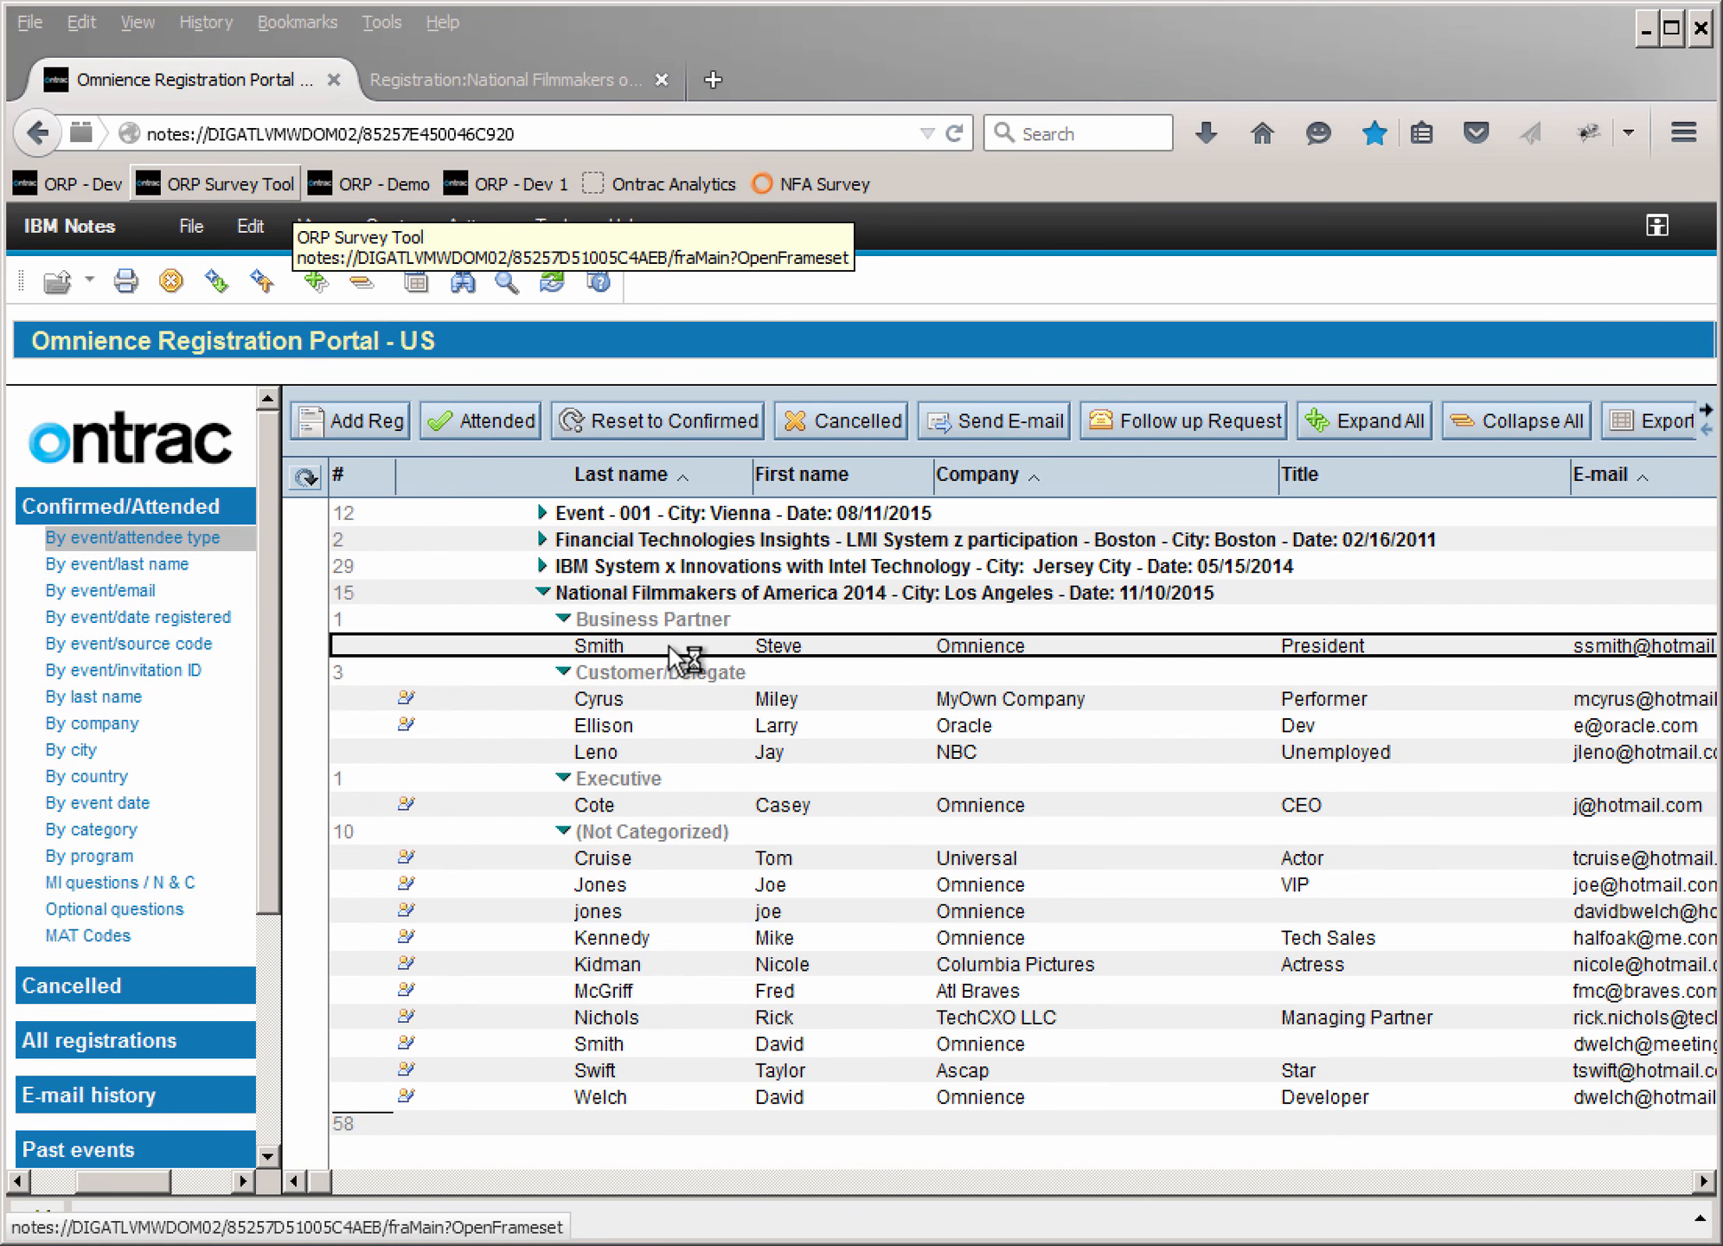
pyautogui.scroll(-6, 658, 677)
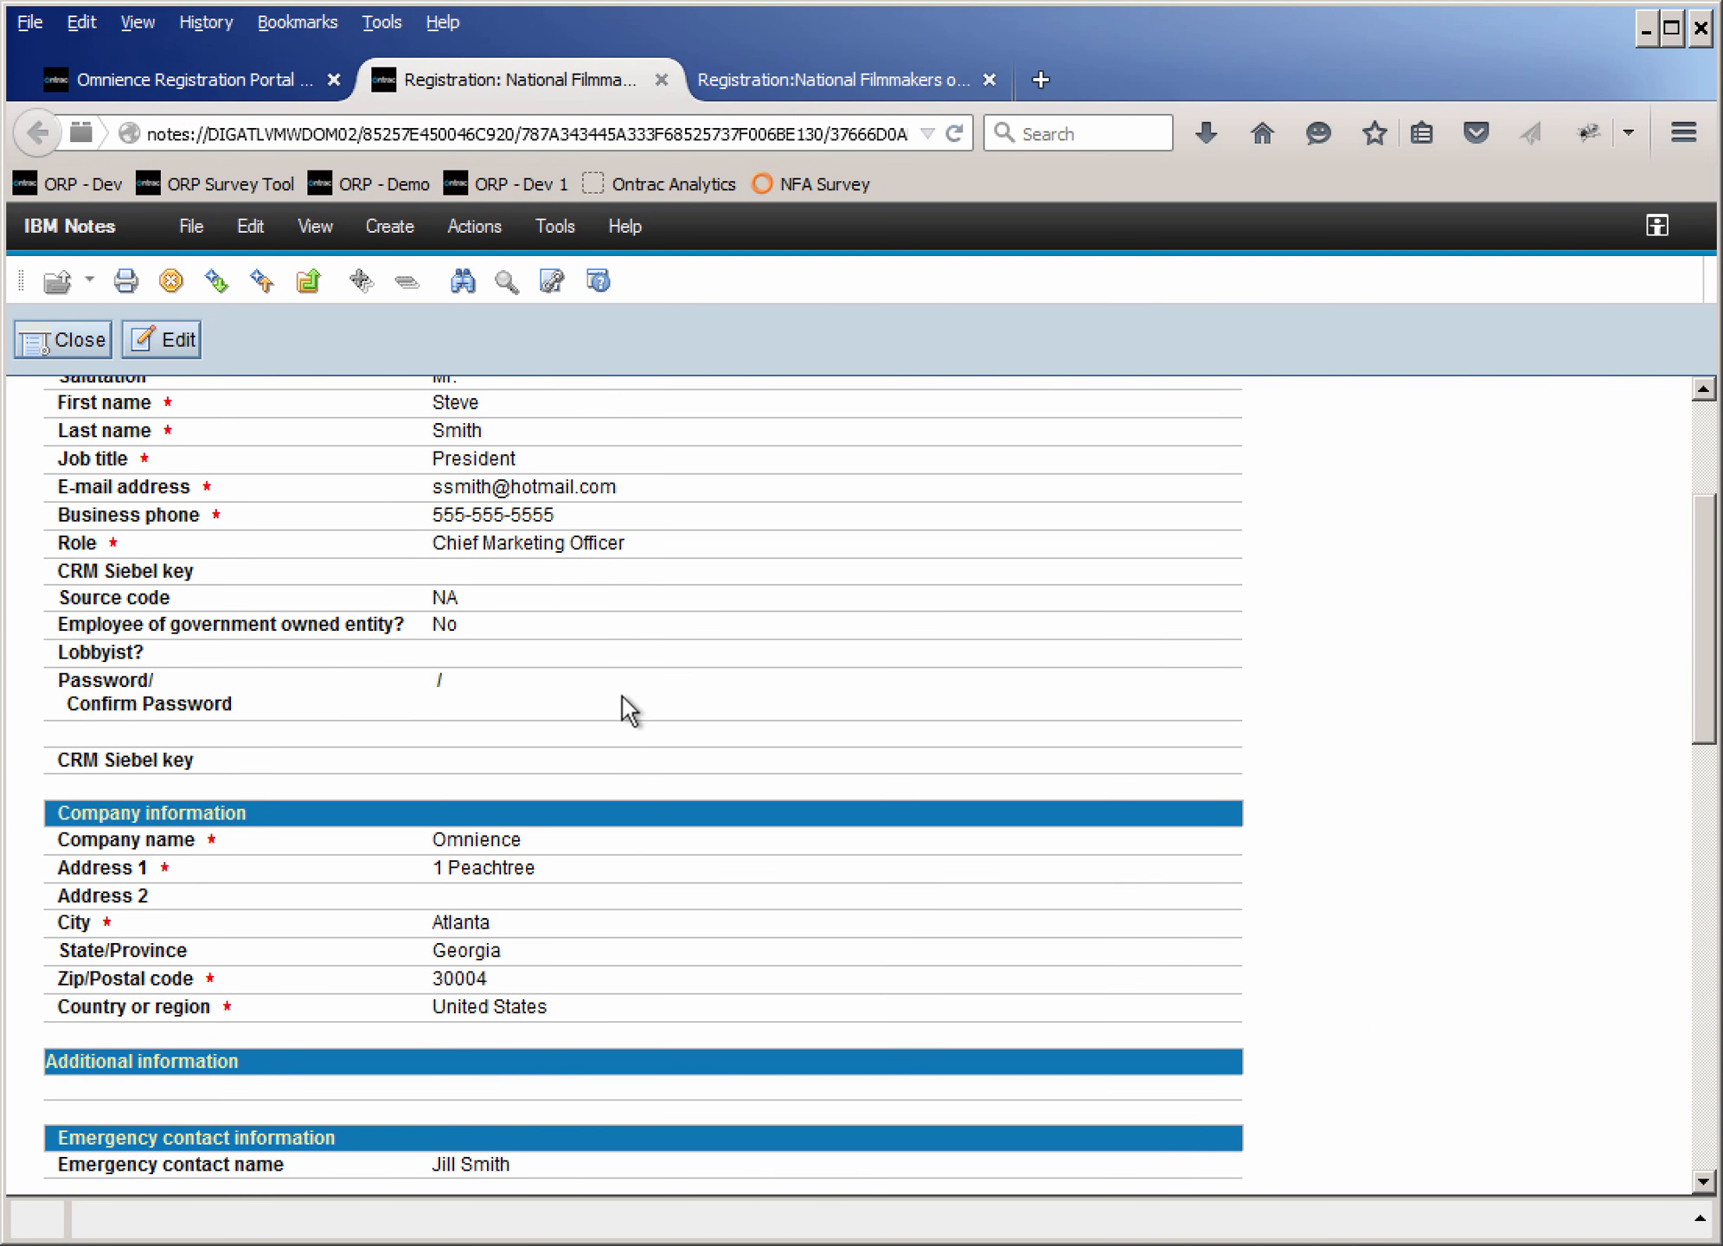
pyautogui.scroll(-5, 622, 697)
pyautogui.scroll(-4, 622, 697)
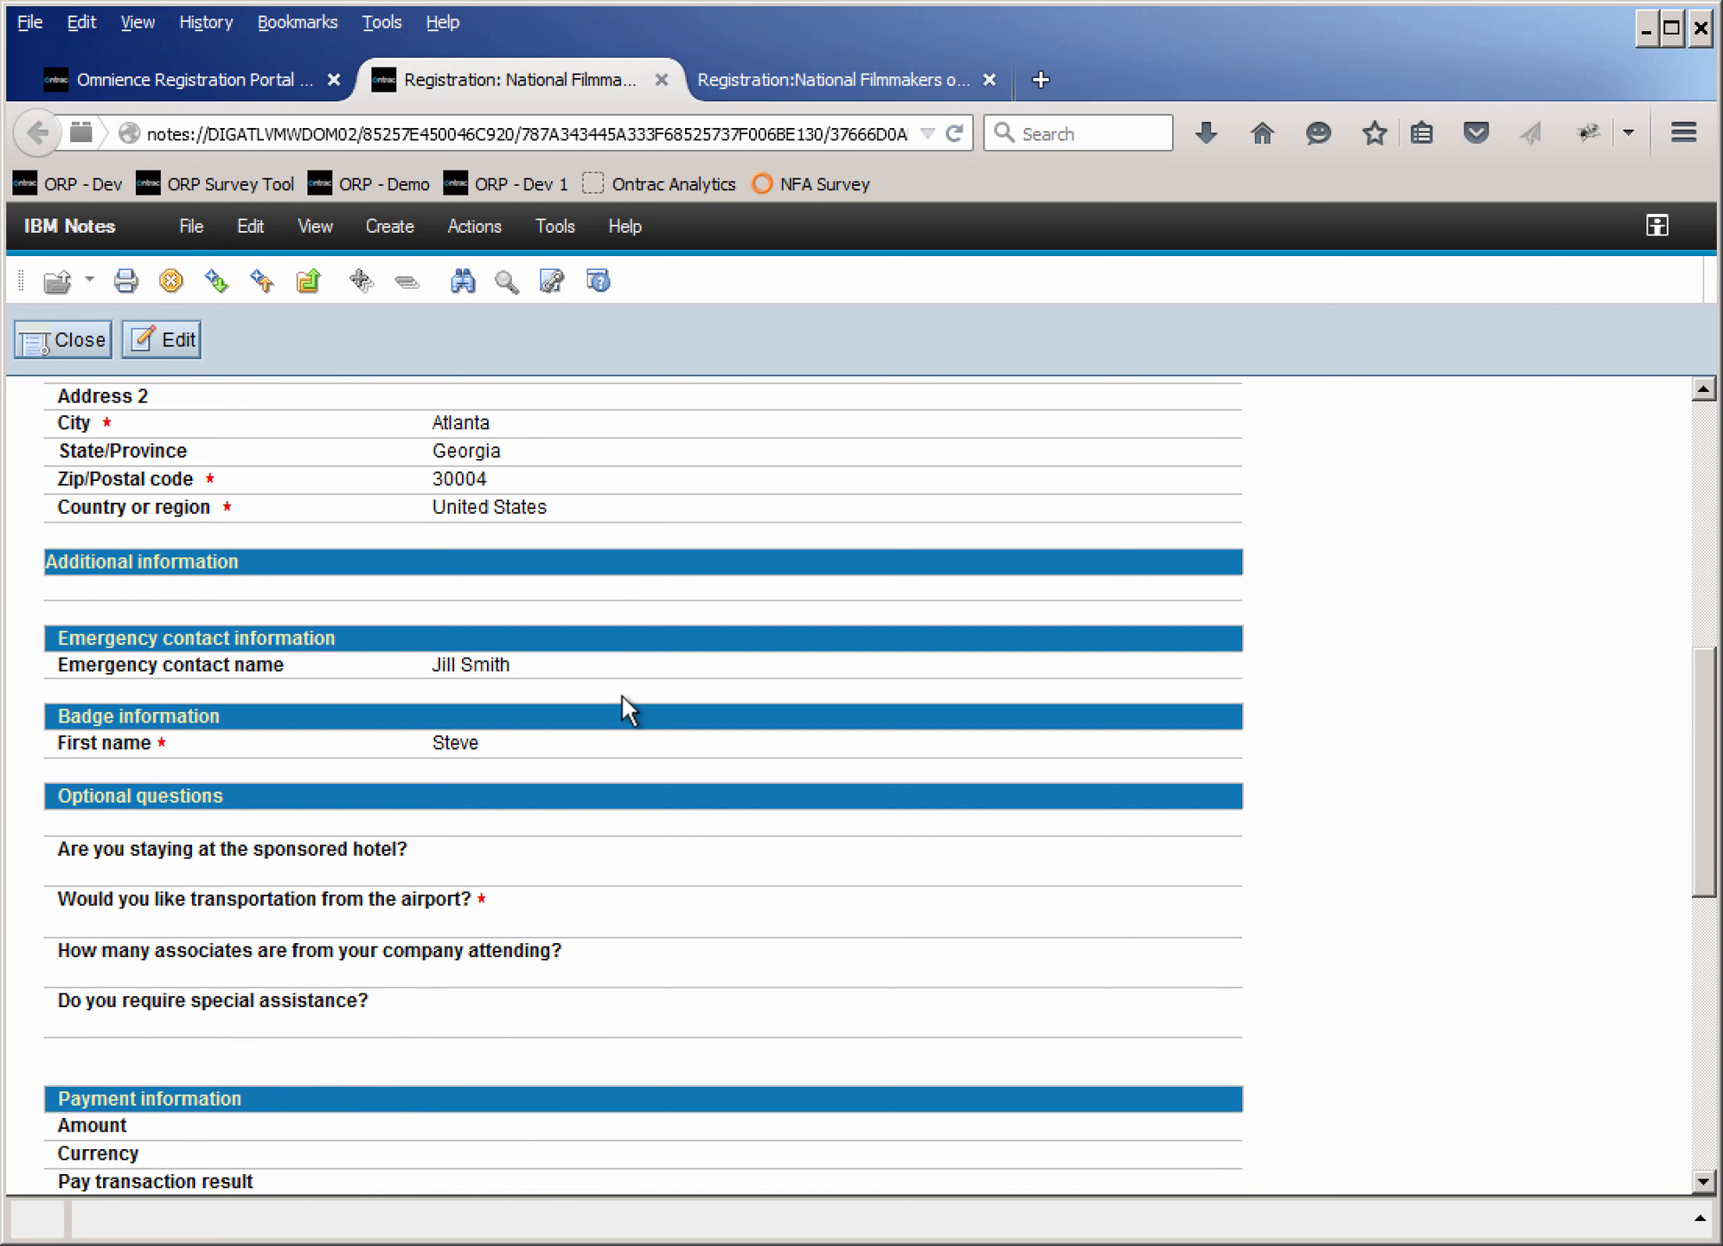
pyautogui.scroll(-3, 620, 693)
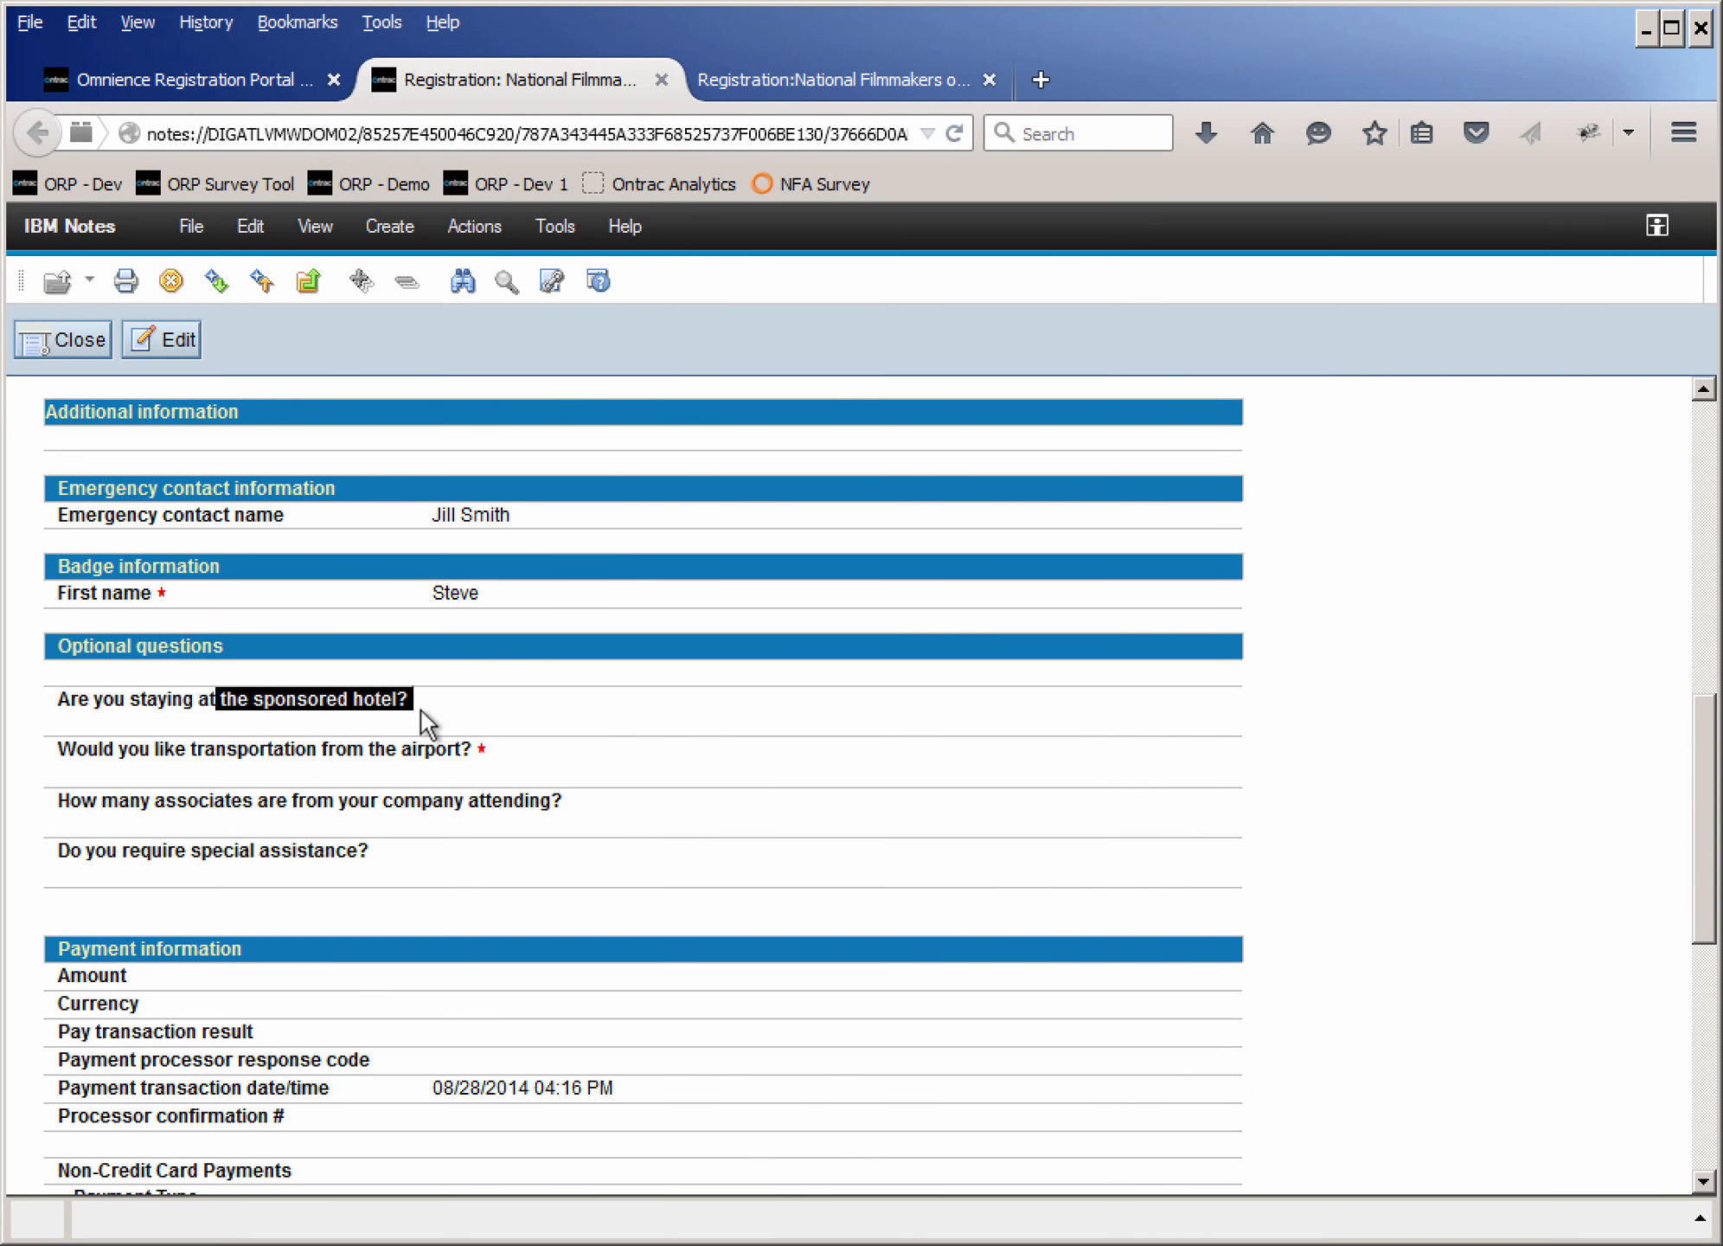
pyautogui.scroll(-9, 514, 799)
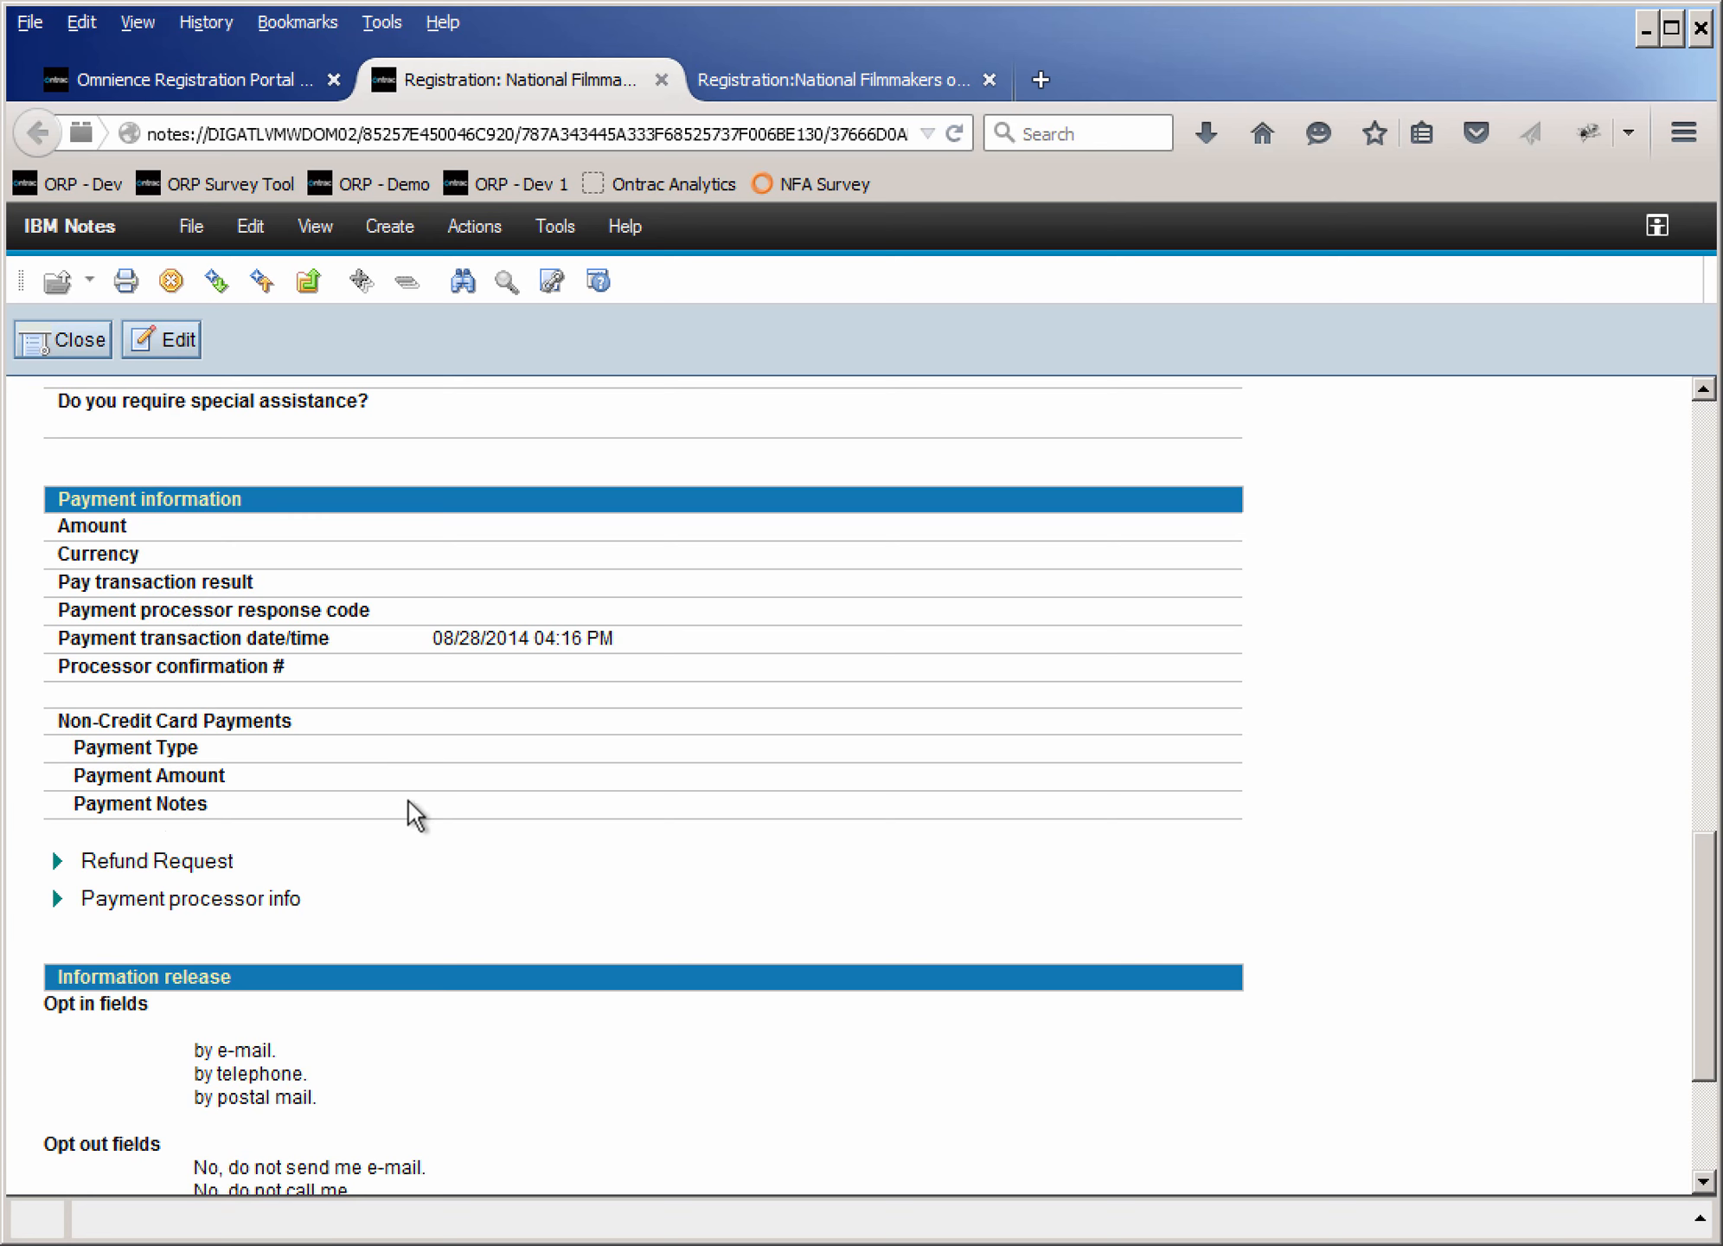
pyautogui.scroll(-5, 408, 805)
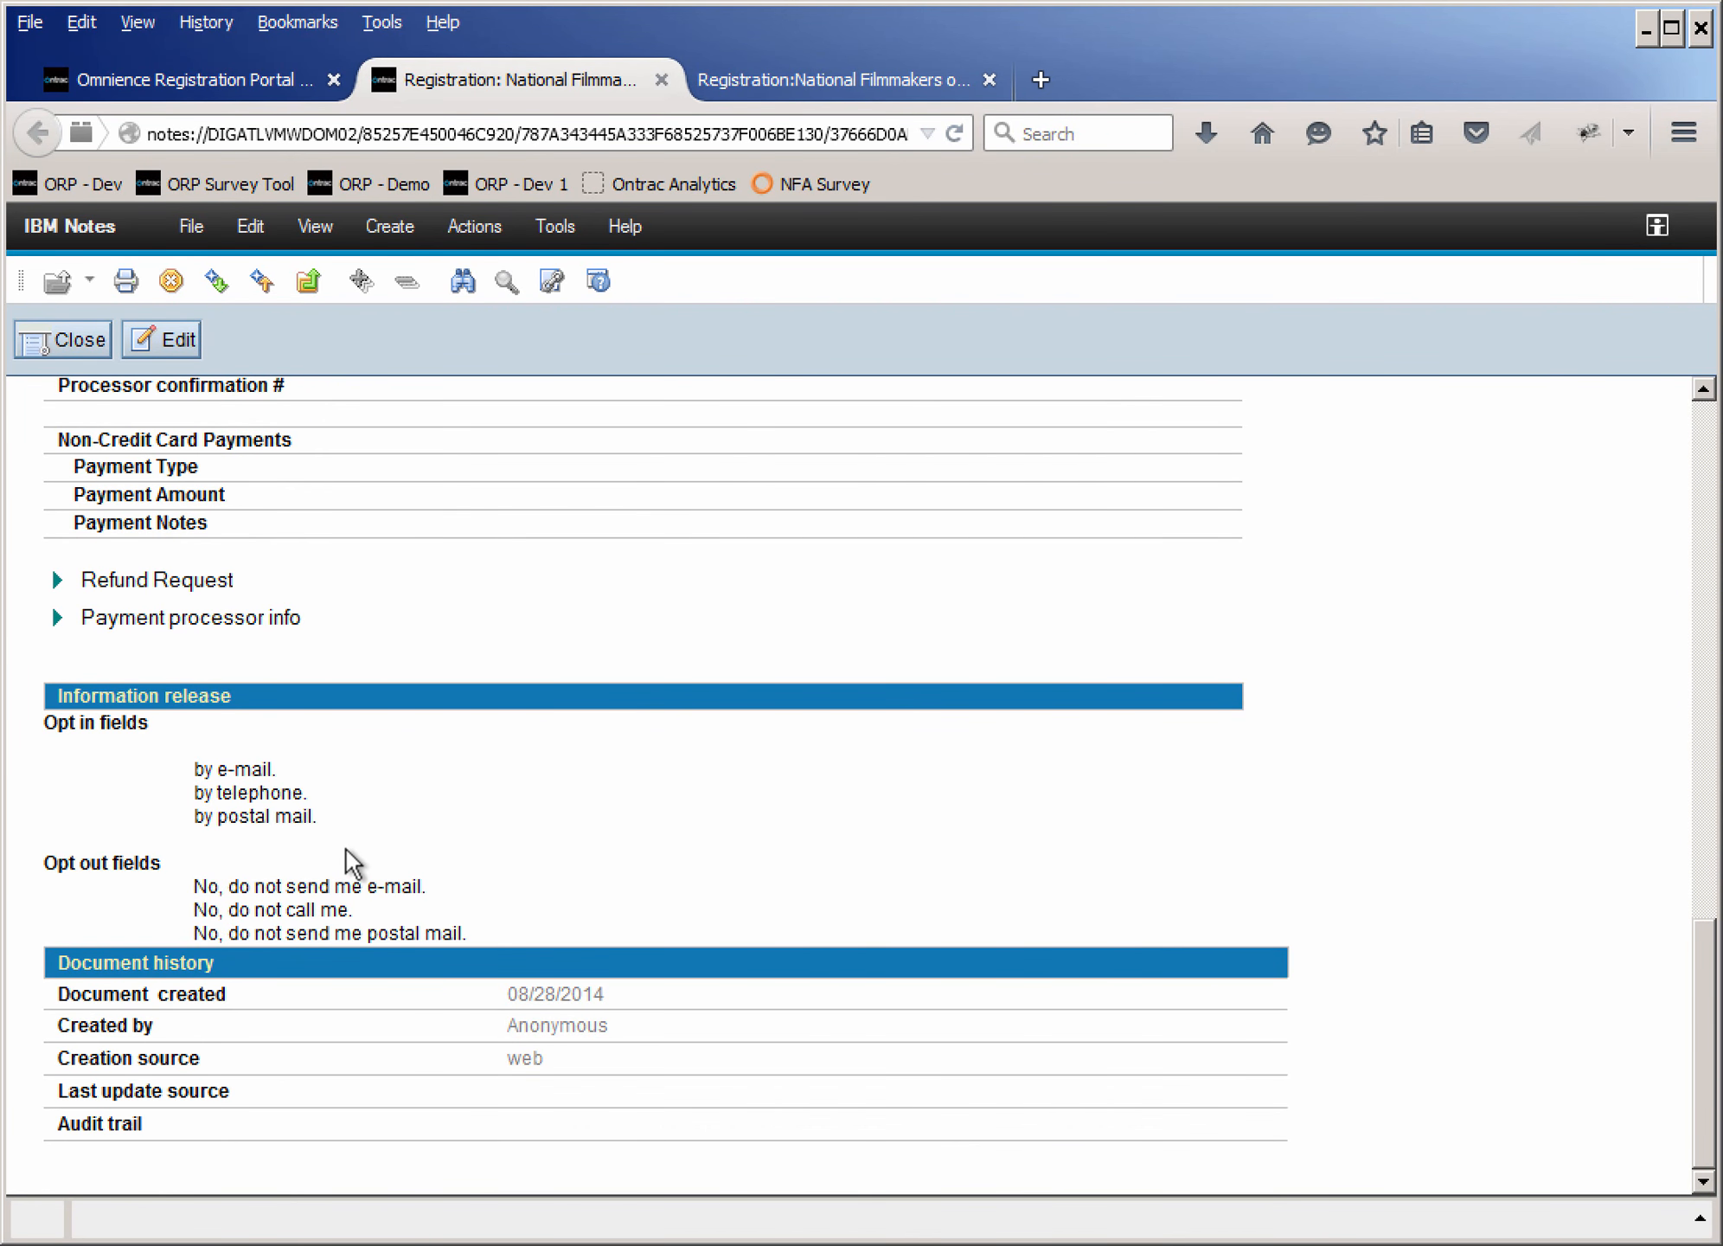
pyautogui.scroll(20, 346, 848)
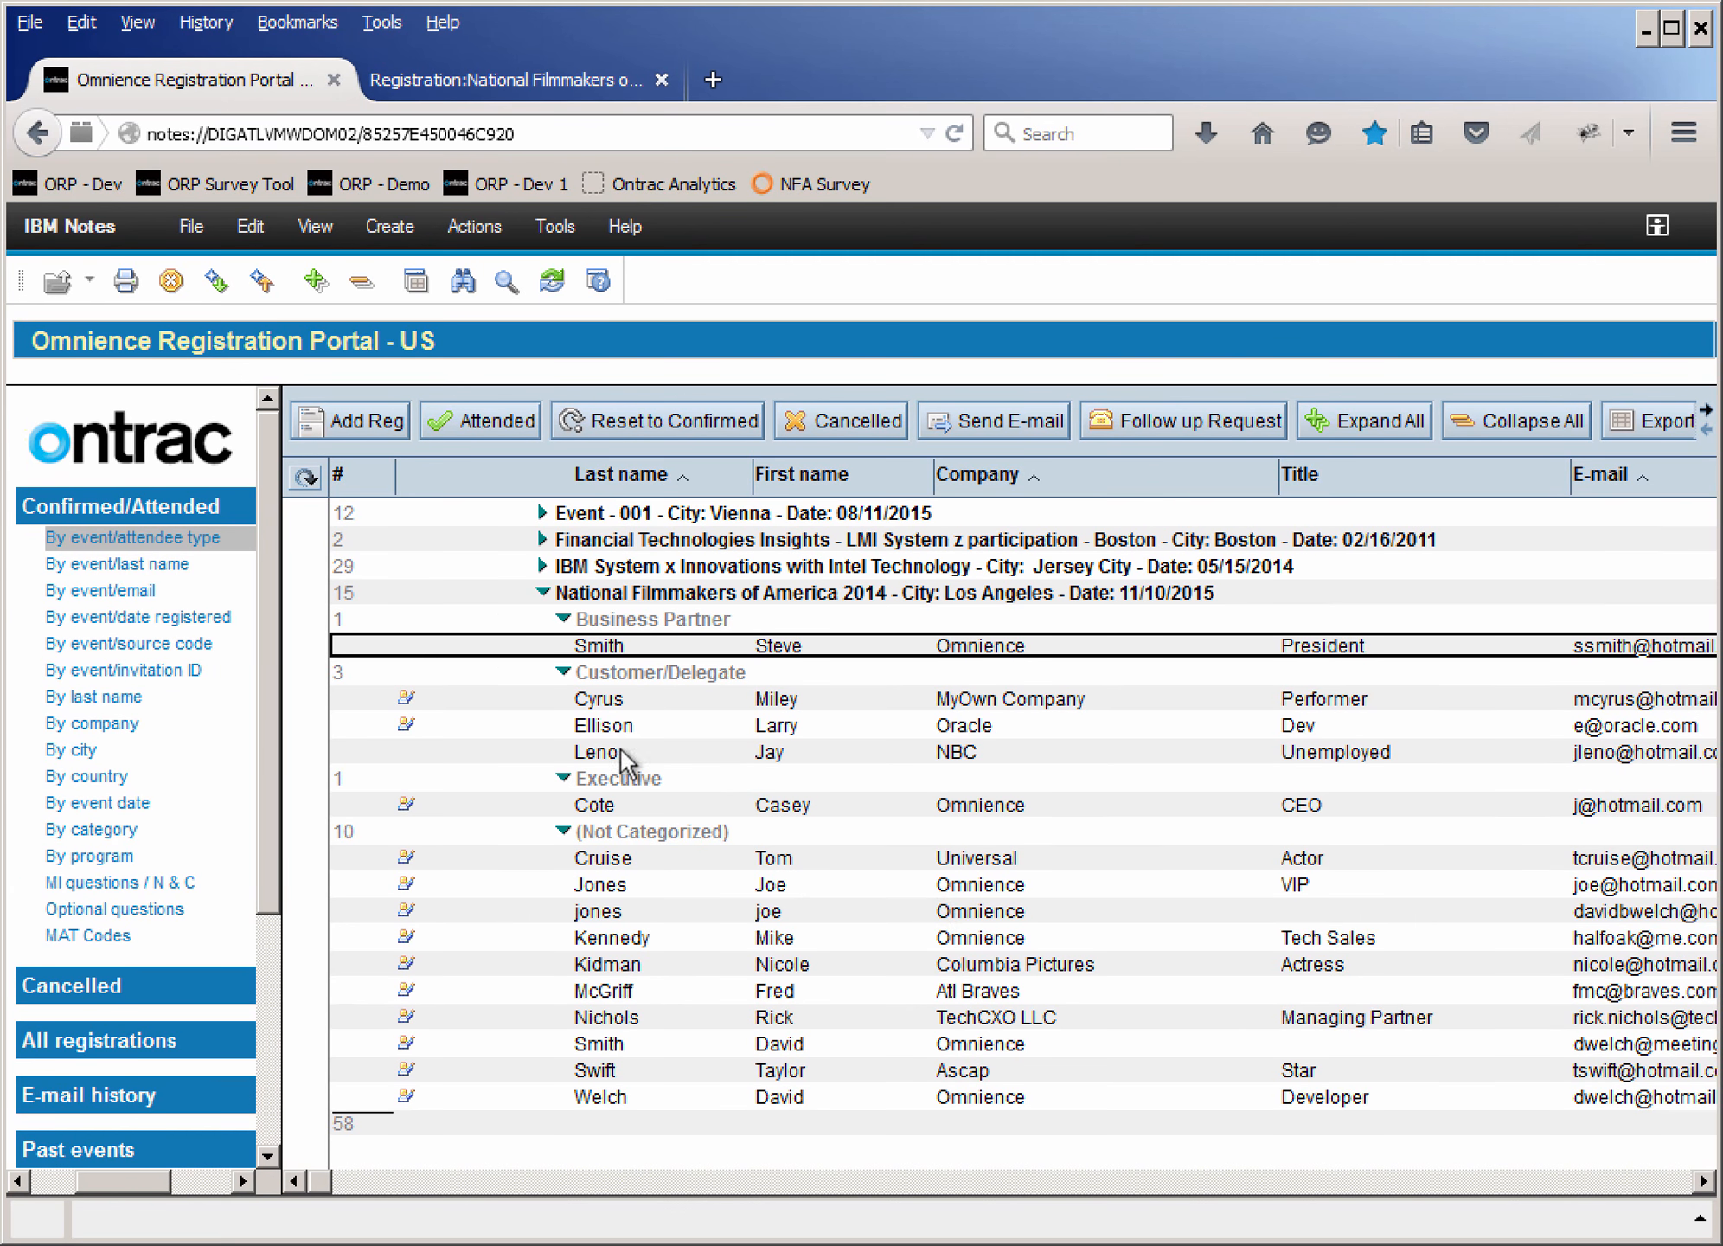
# - Return to the portal's welcome page from the registrations, then look over the Manage invitations section and come back
pyautogui.click(271, 1146)
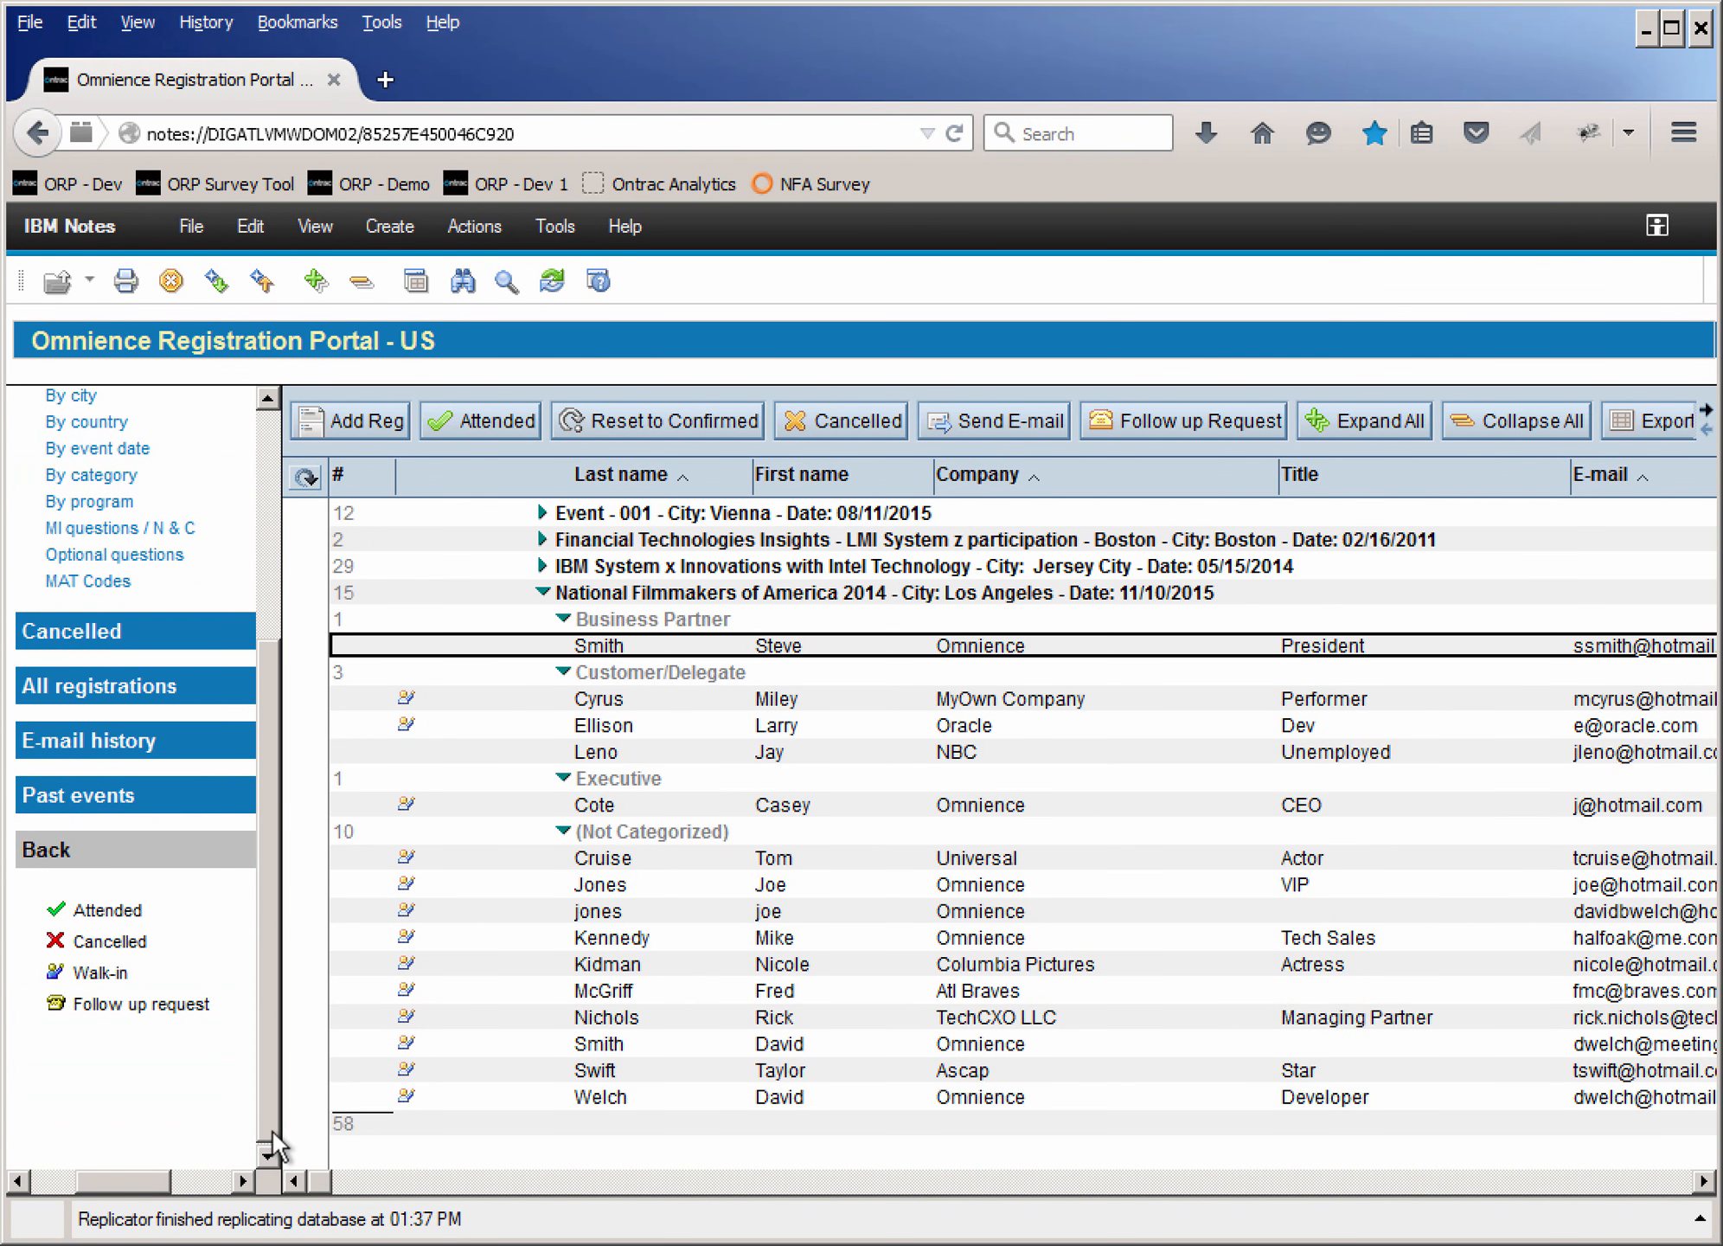
pyautogui.click(150, 849)
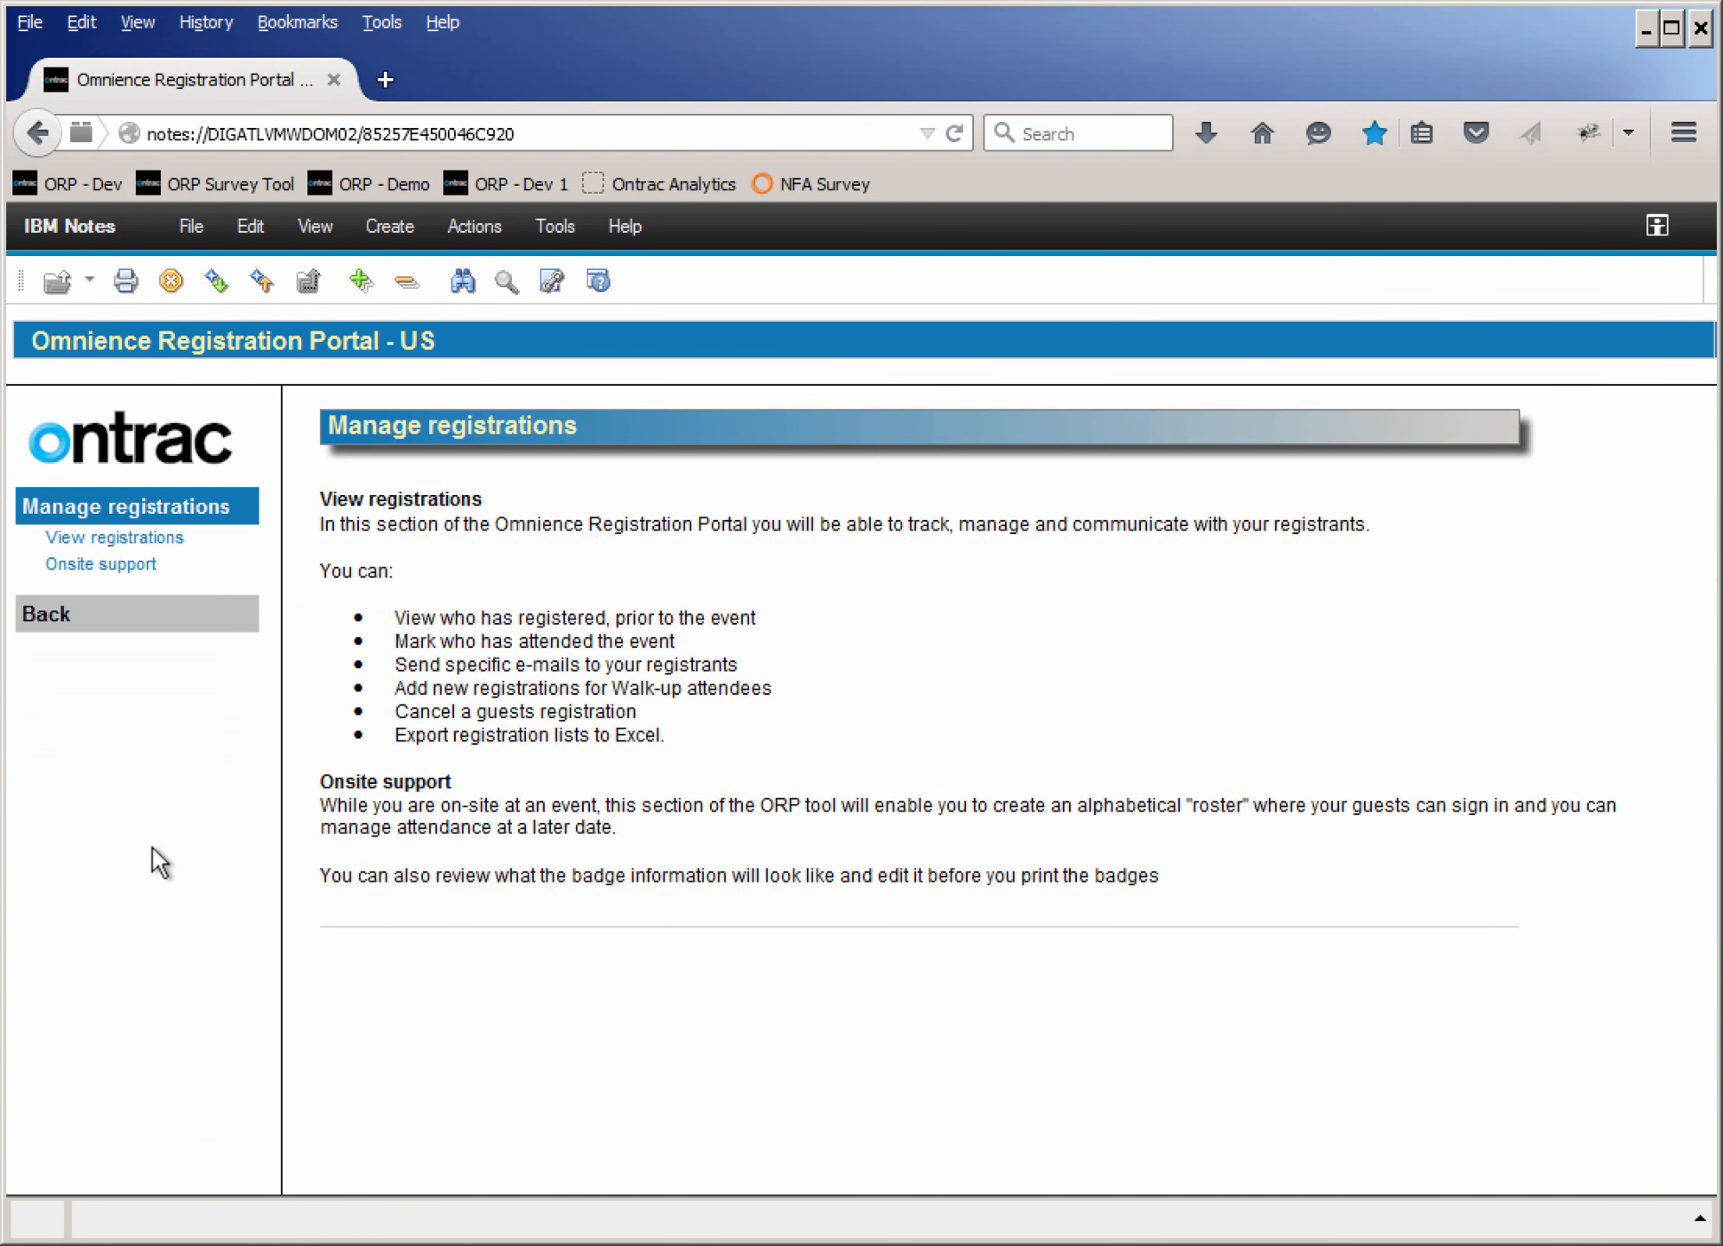
pyautogui.click(80, 616)
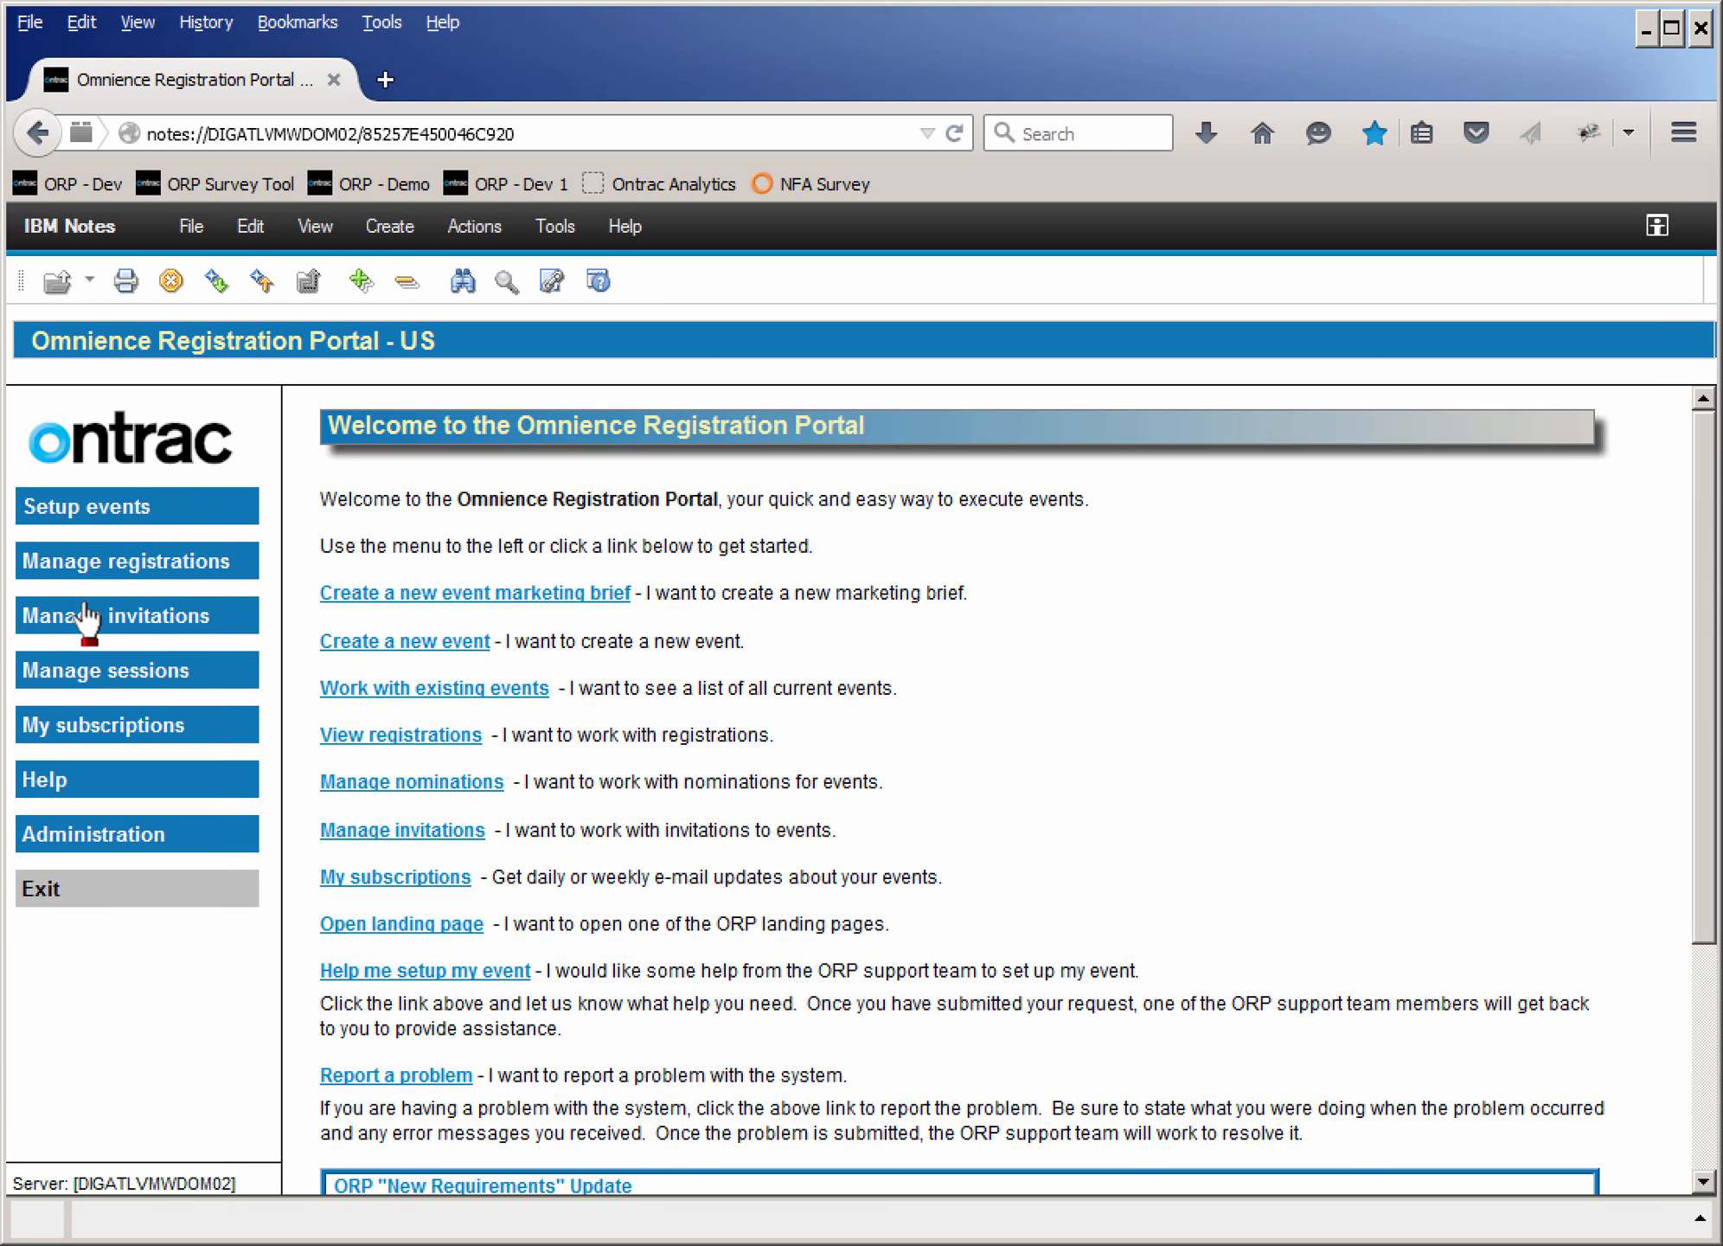
pyautogui.click(134, 616)
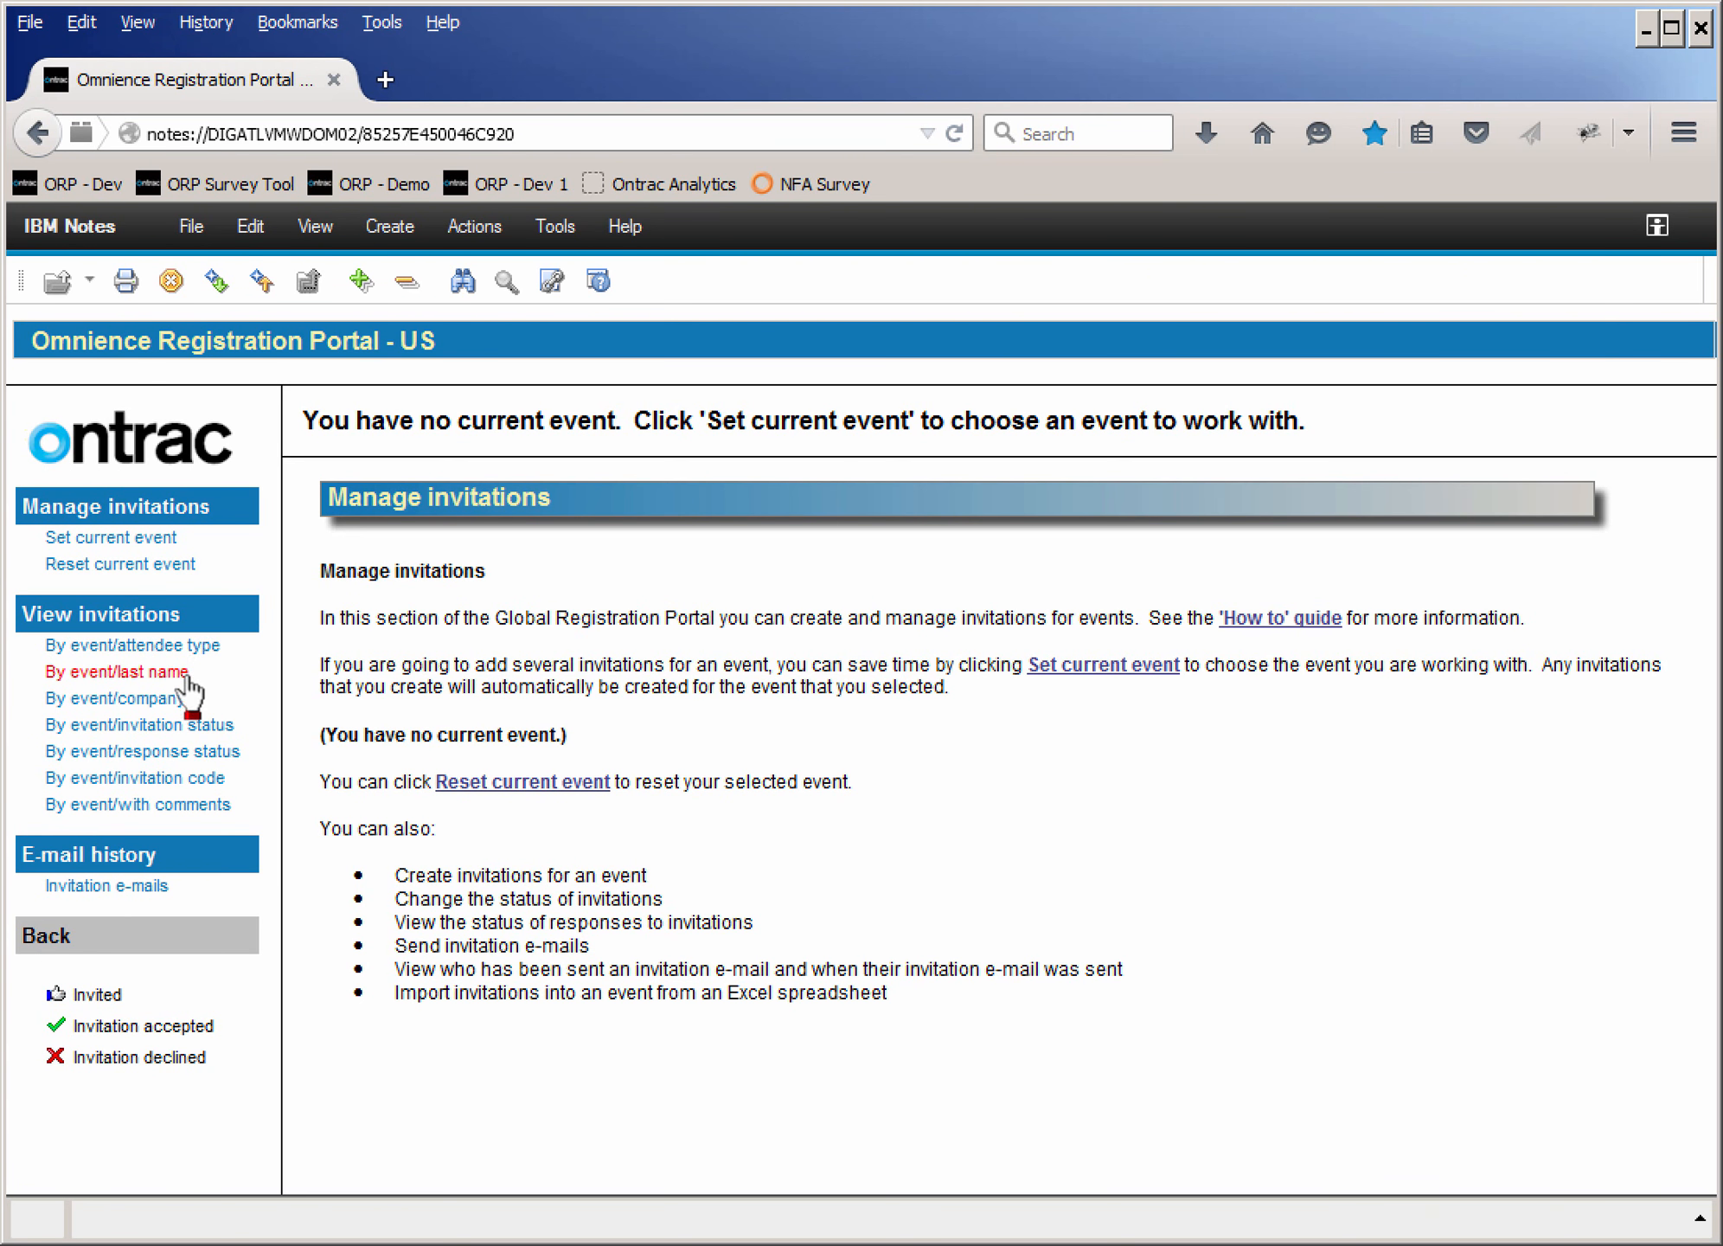
pyautogui.click(70, 924)
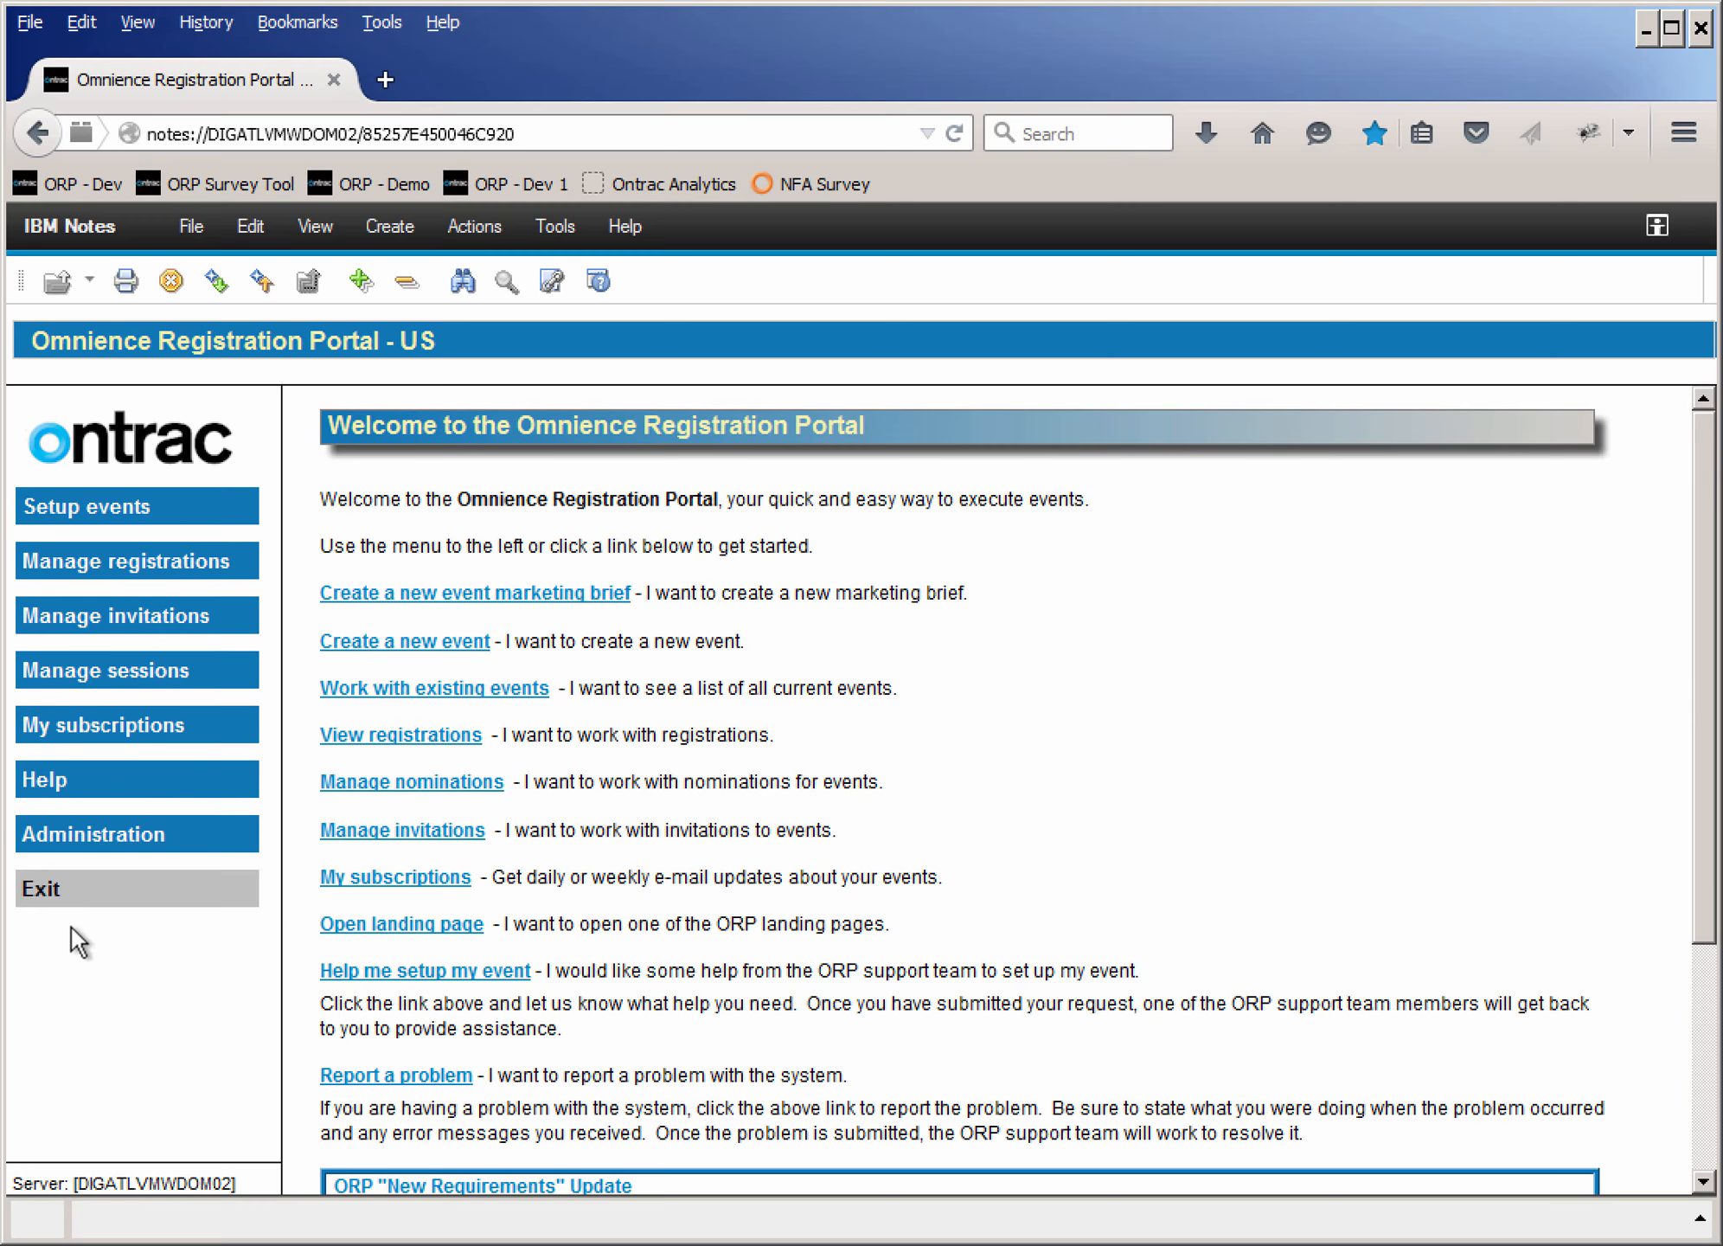
# - Open a new profile in My subscriptions, review its notification settings, and return to the welcome page without saving it
pyautogui.click(119, 728)
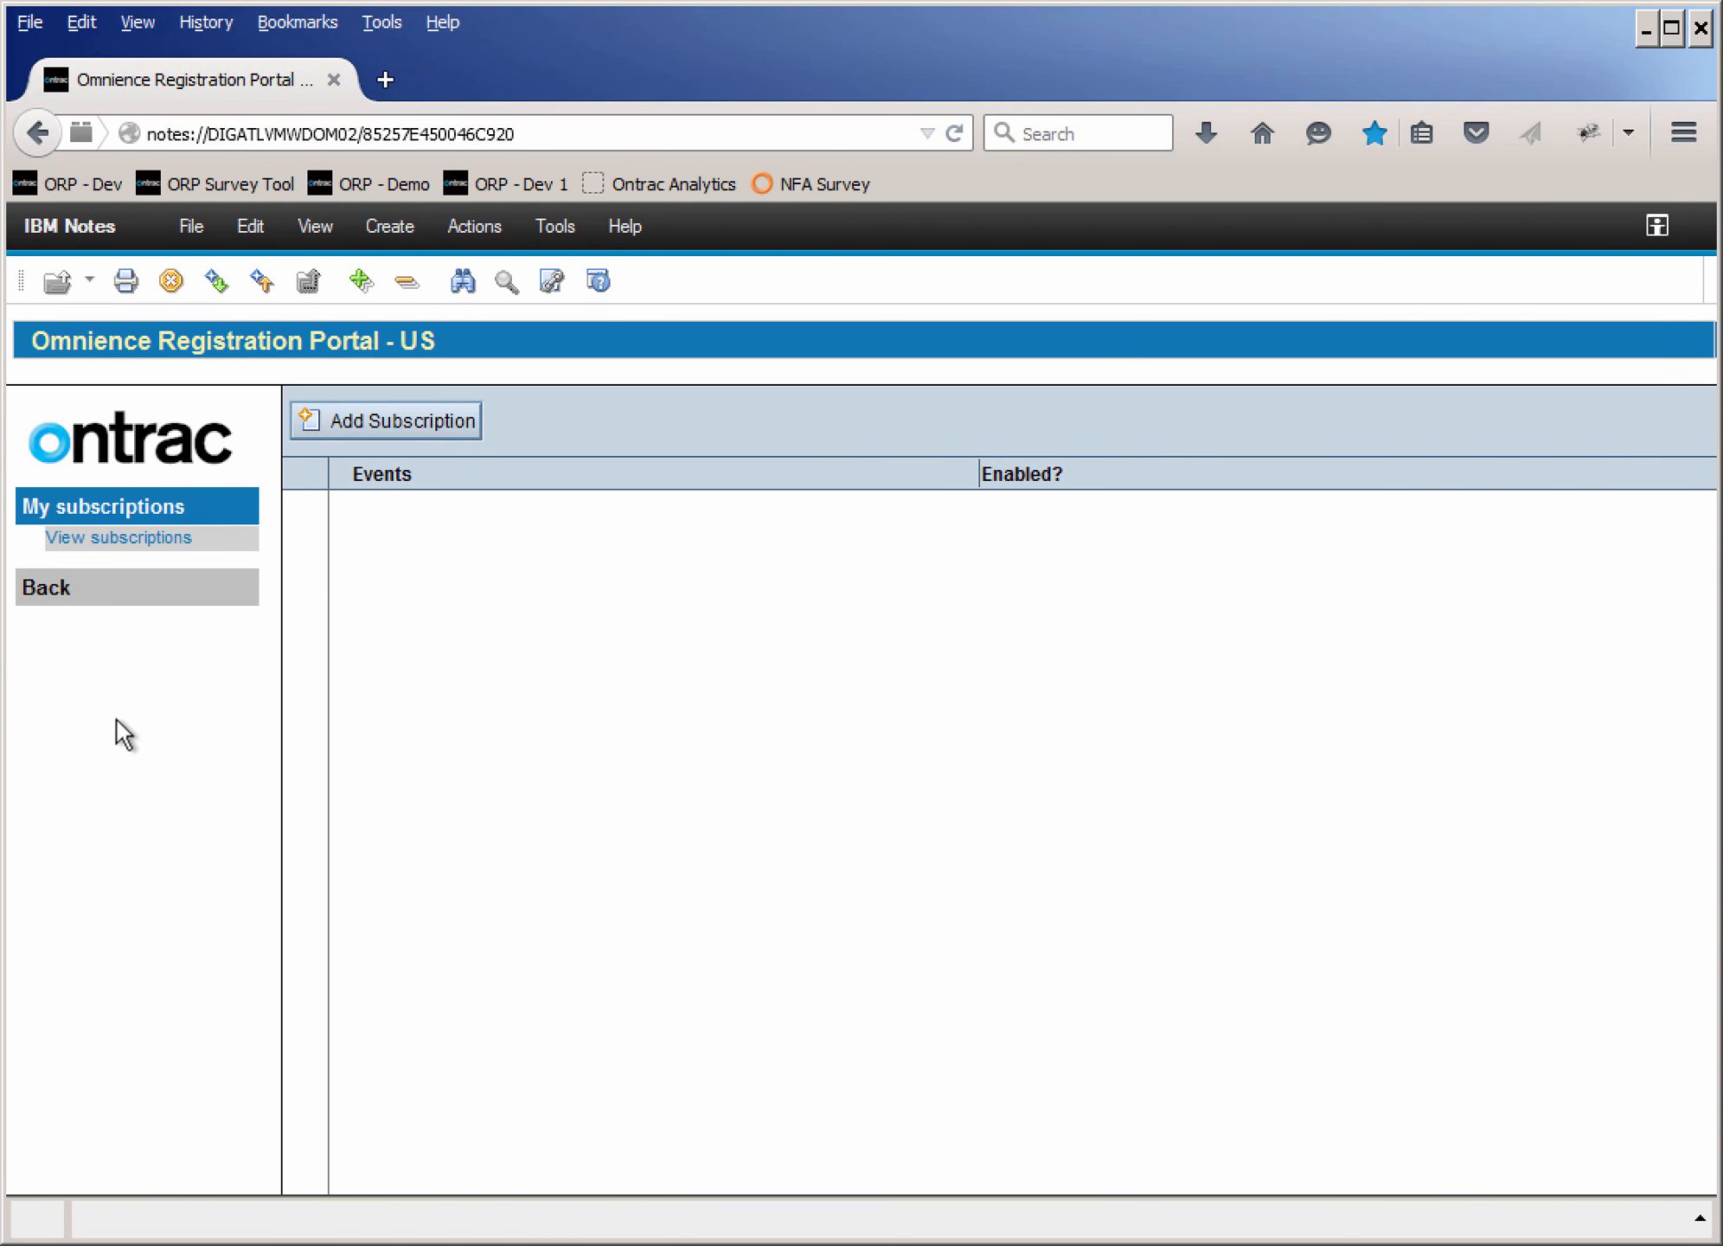
pyautogui.click(378, 415)
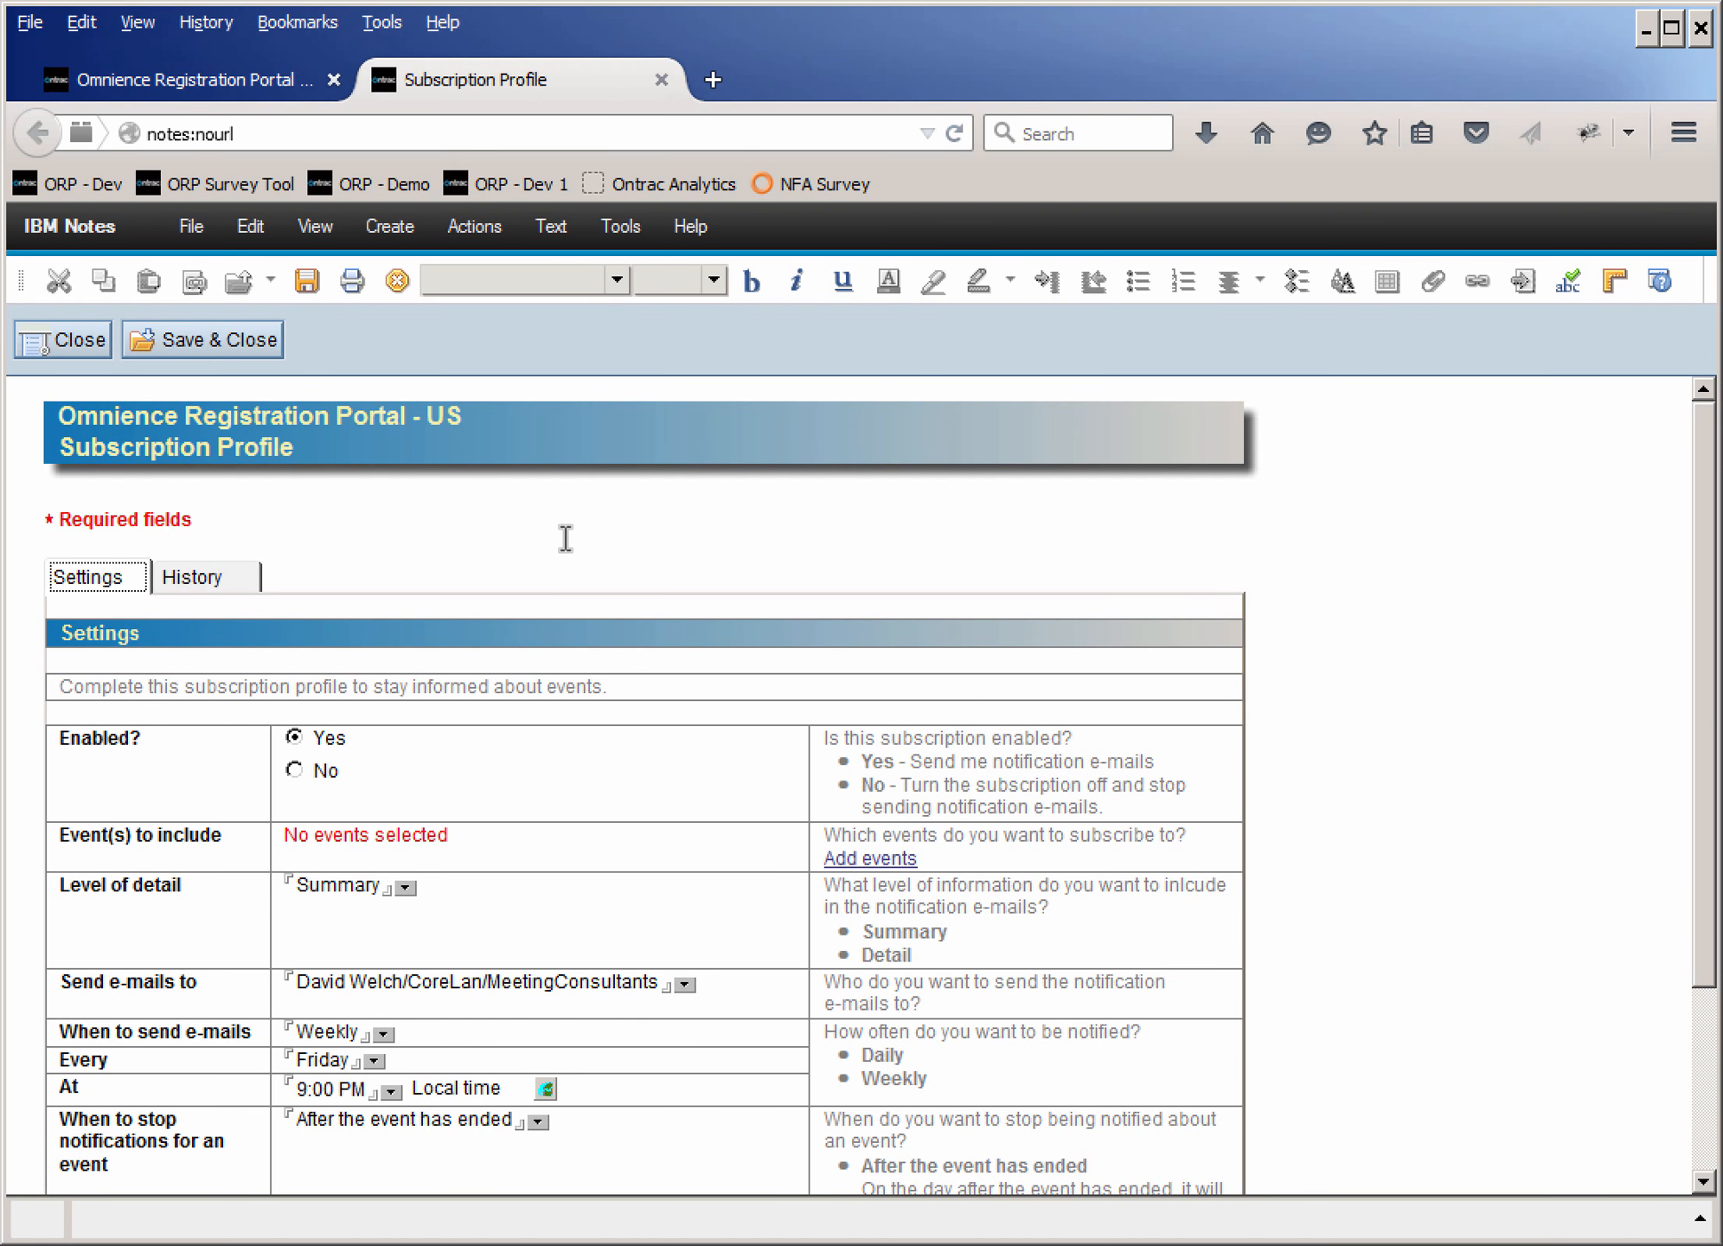
pyautogui.scroll(-3, 421, 1001)
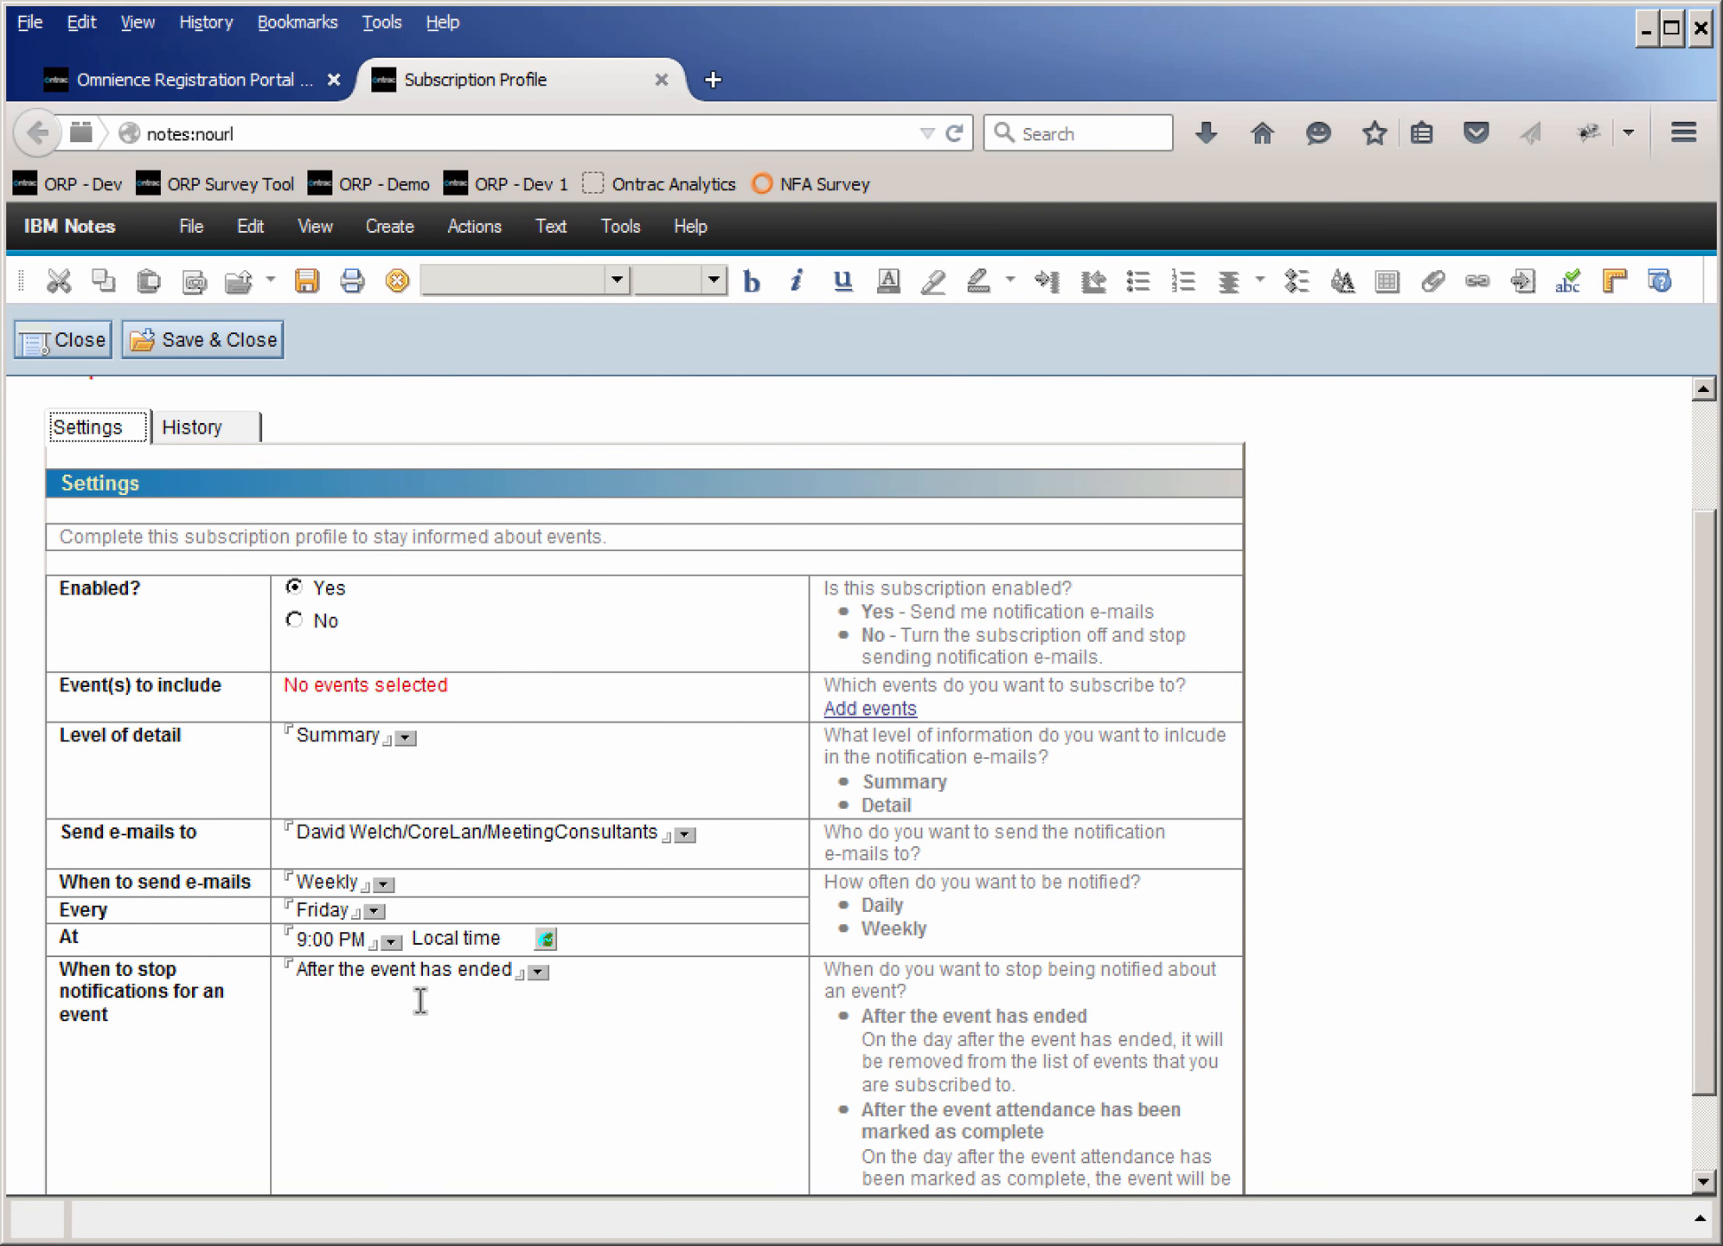
pyautogui.scroll(-2, 420, 1000)
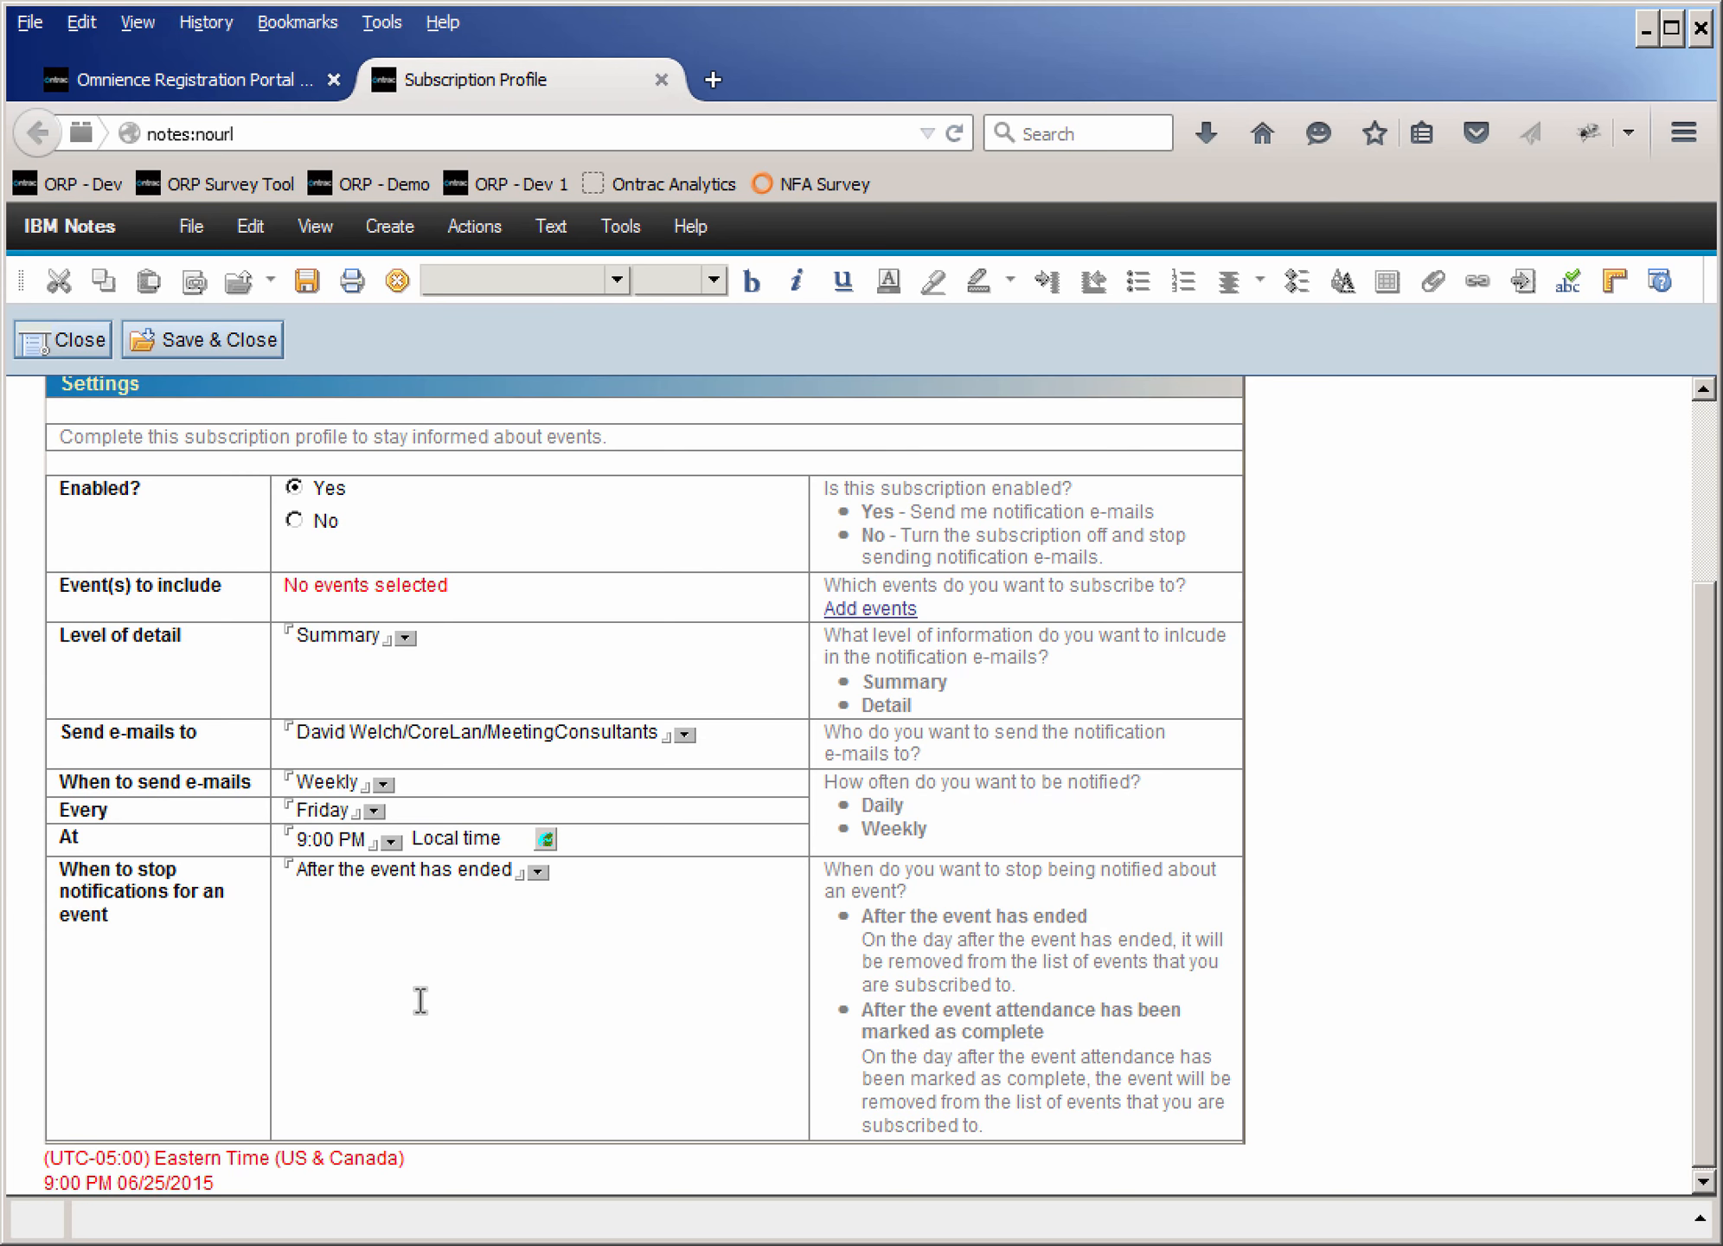
pyautogui.scroll(5, 420, 1001)
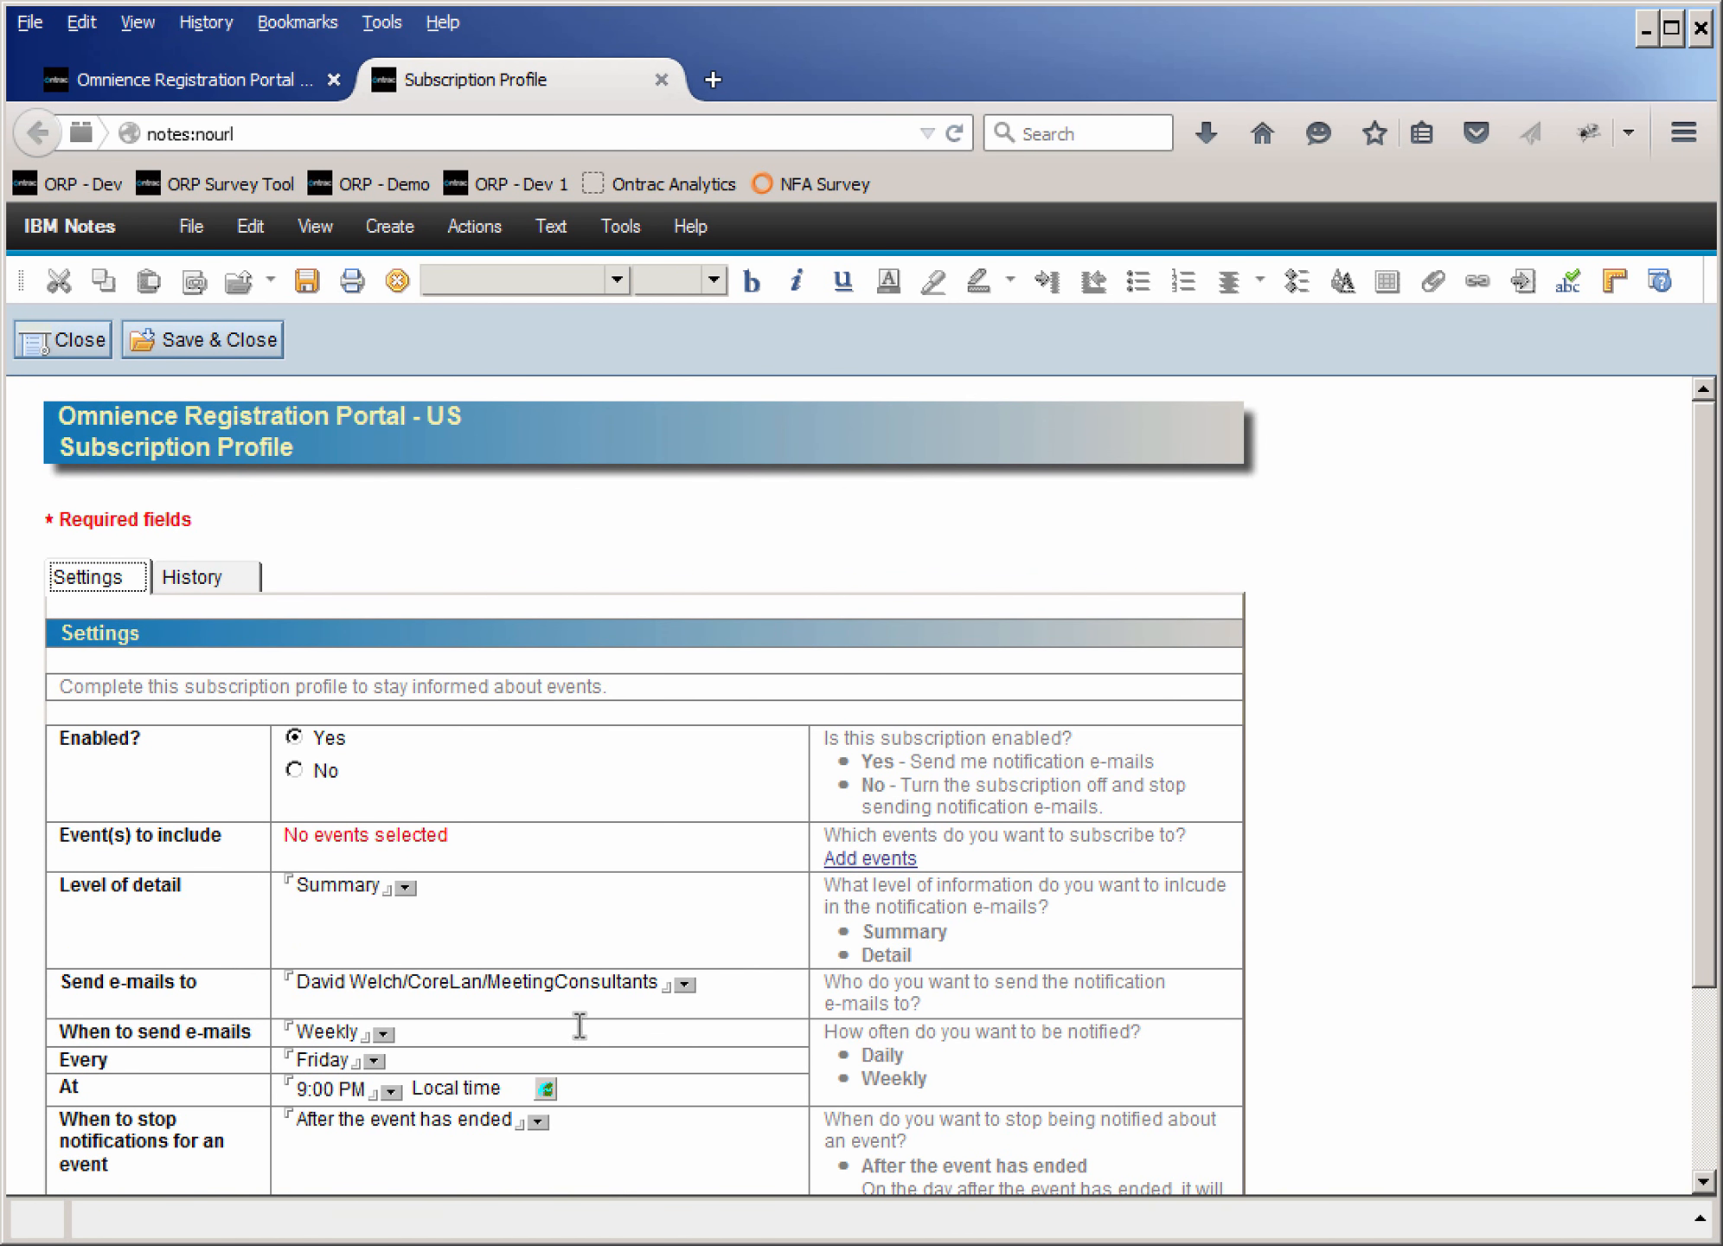
pyautogui.click(74, 339)
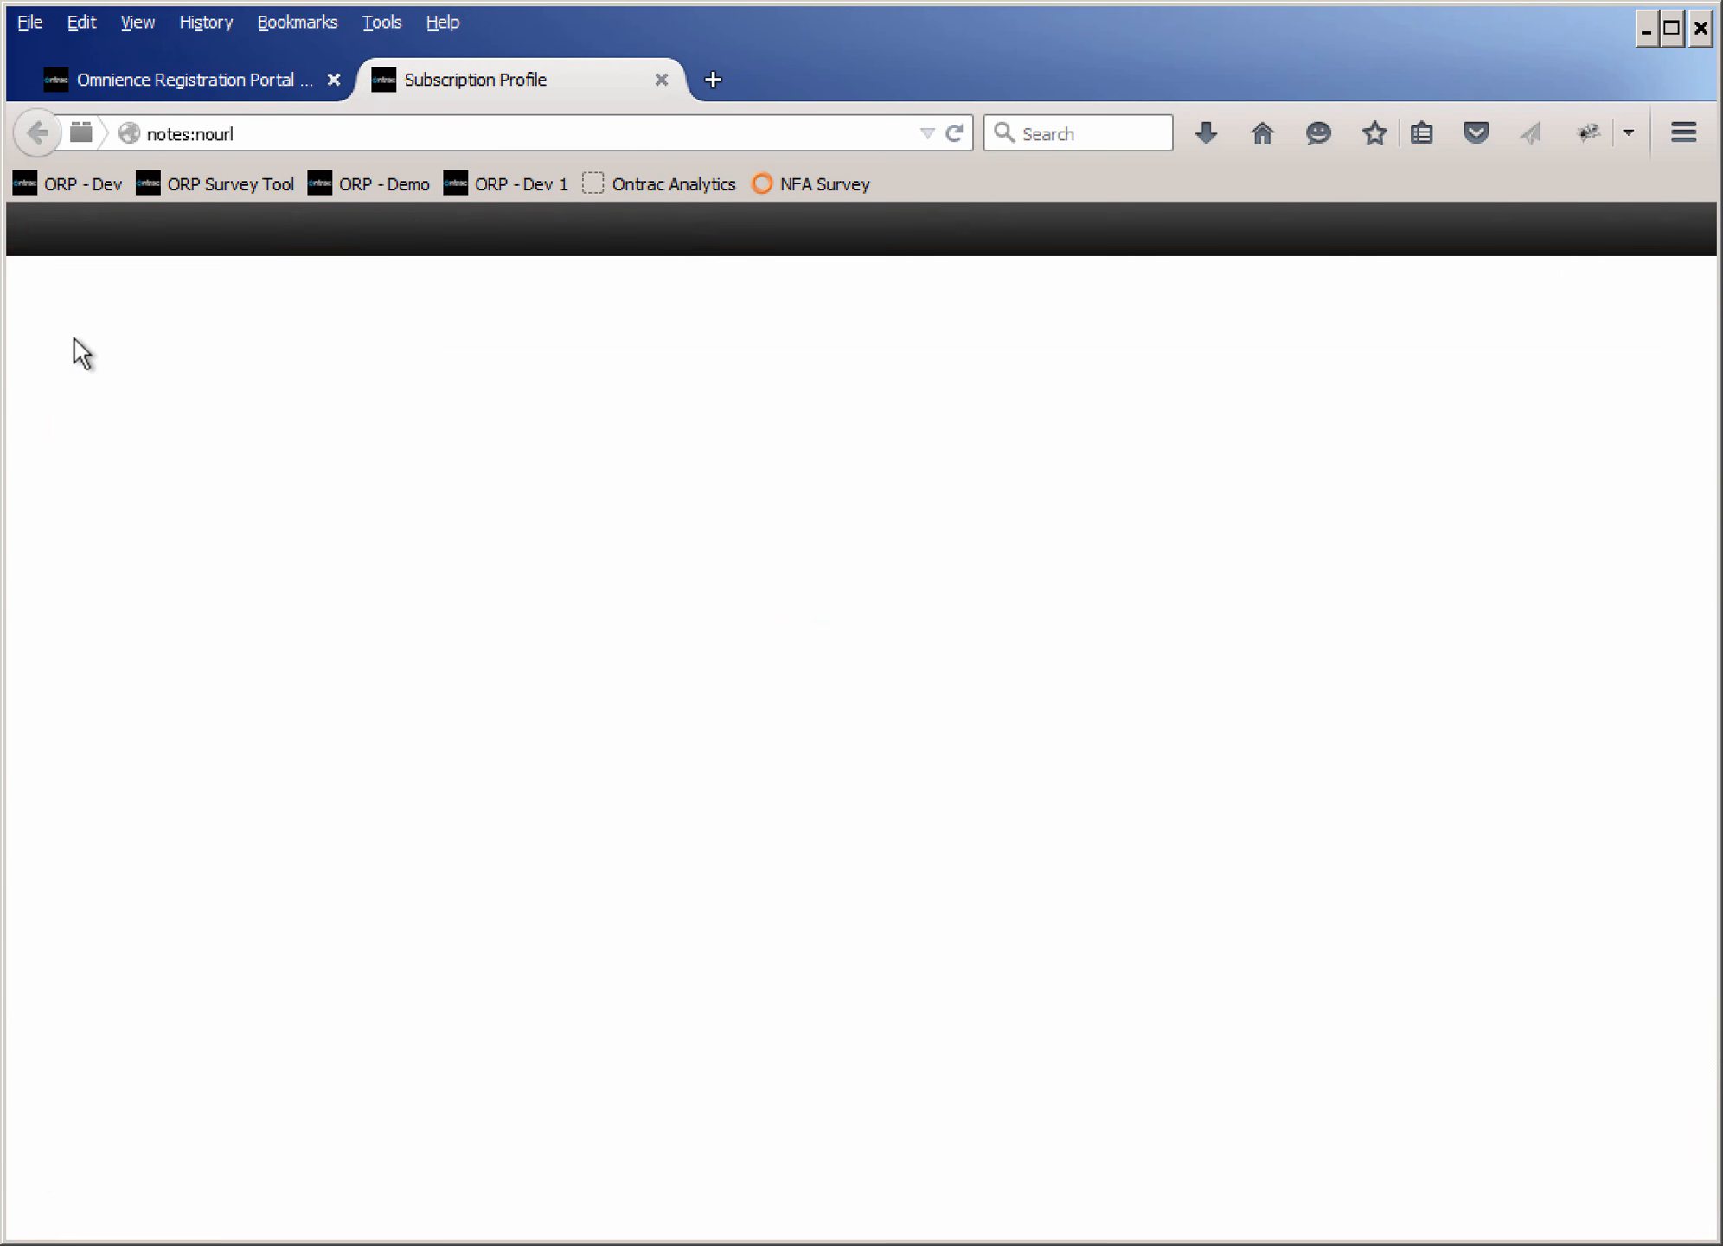
pyautogui.click(108, 597)
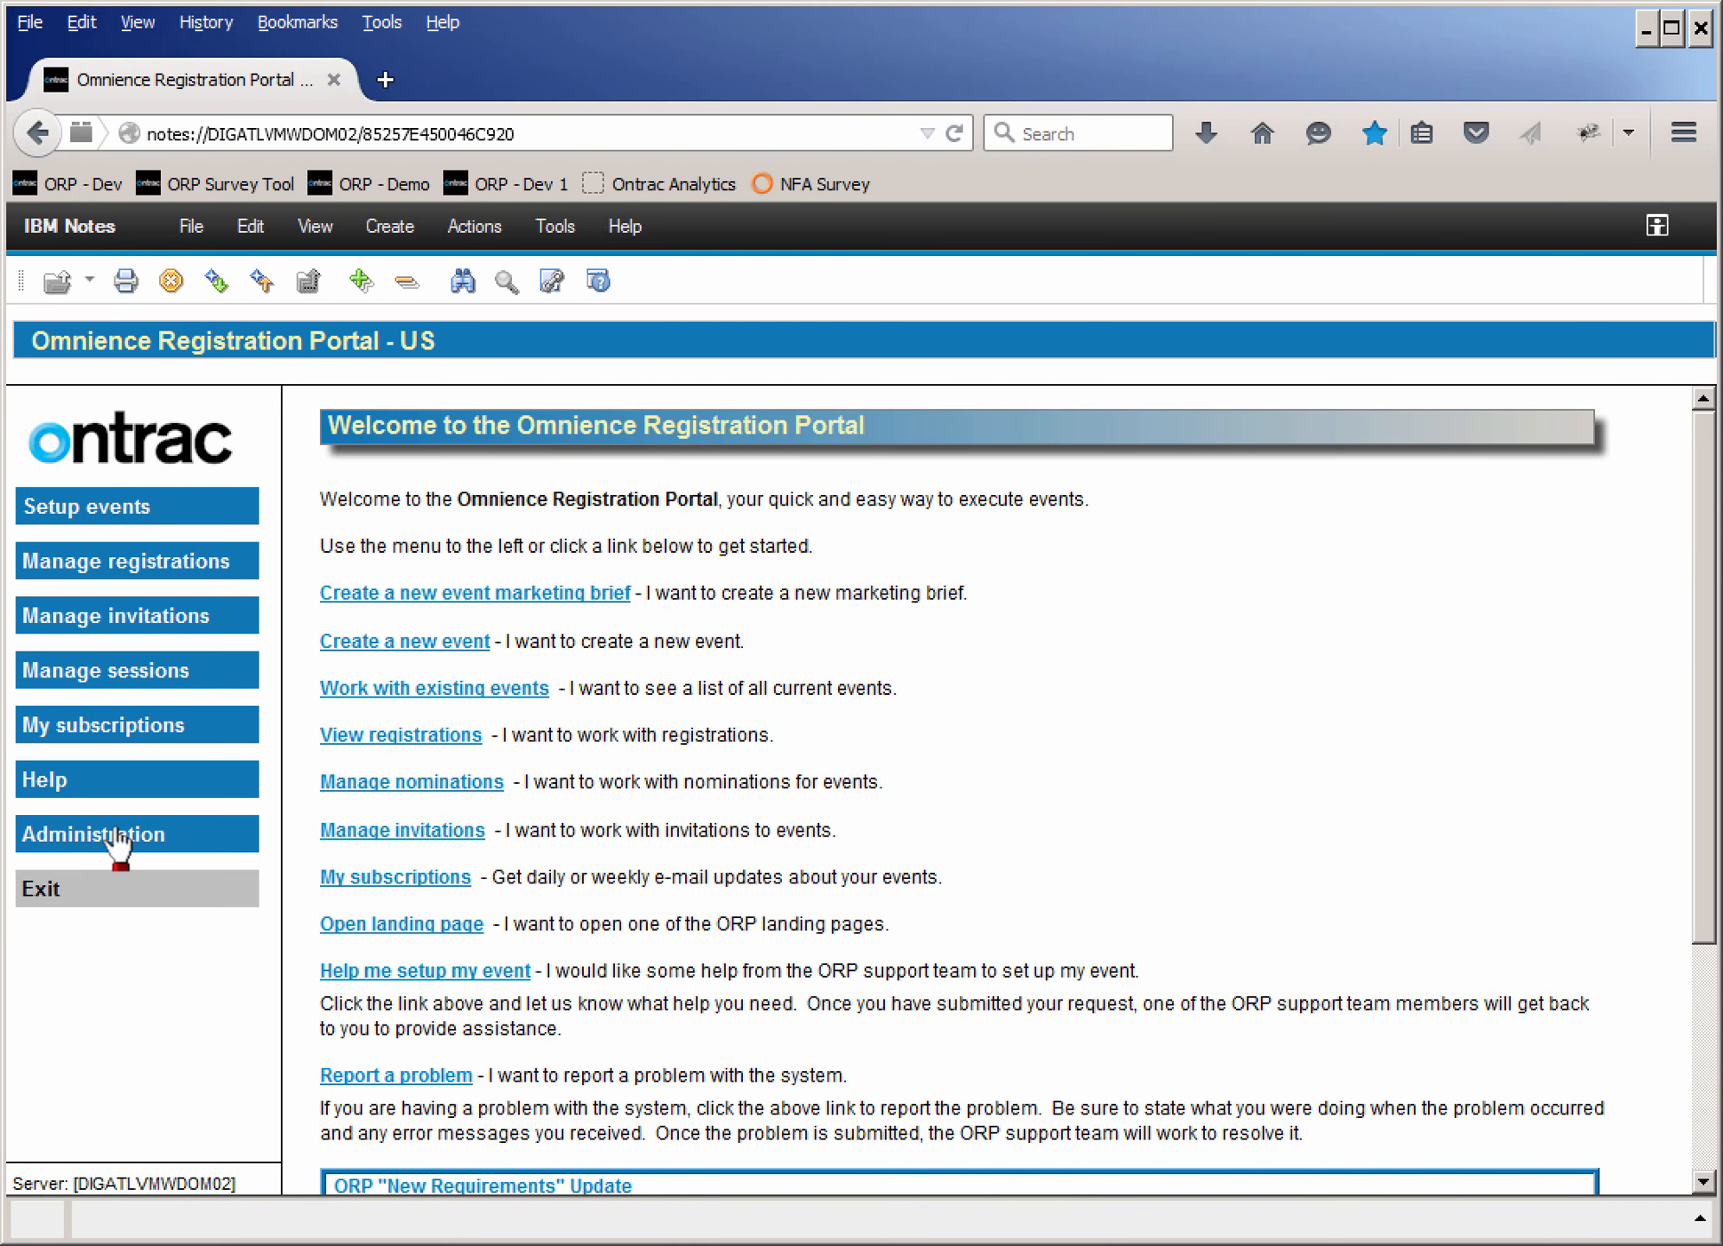
# - Look over the Help section's topics, return to the welcome page and open the Administration section
pyautogui.click(80, 782)
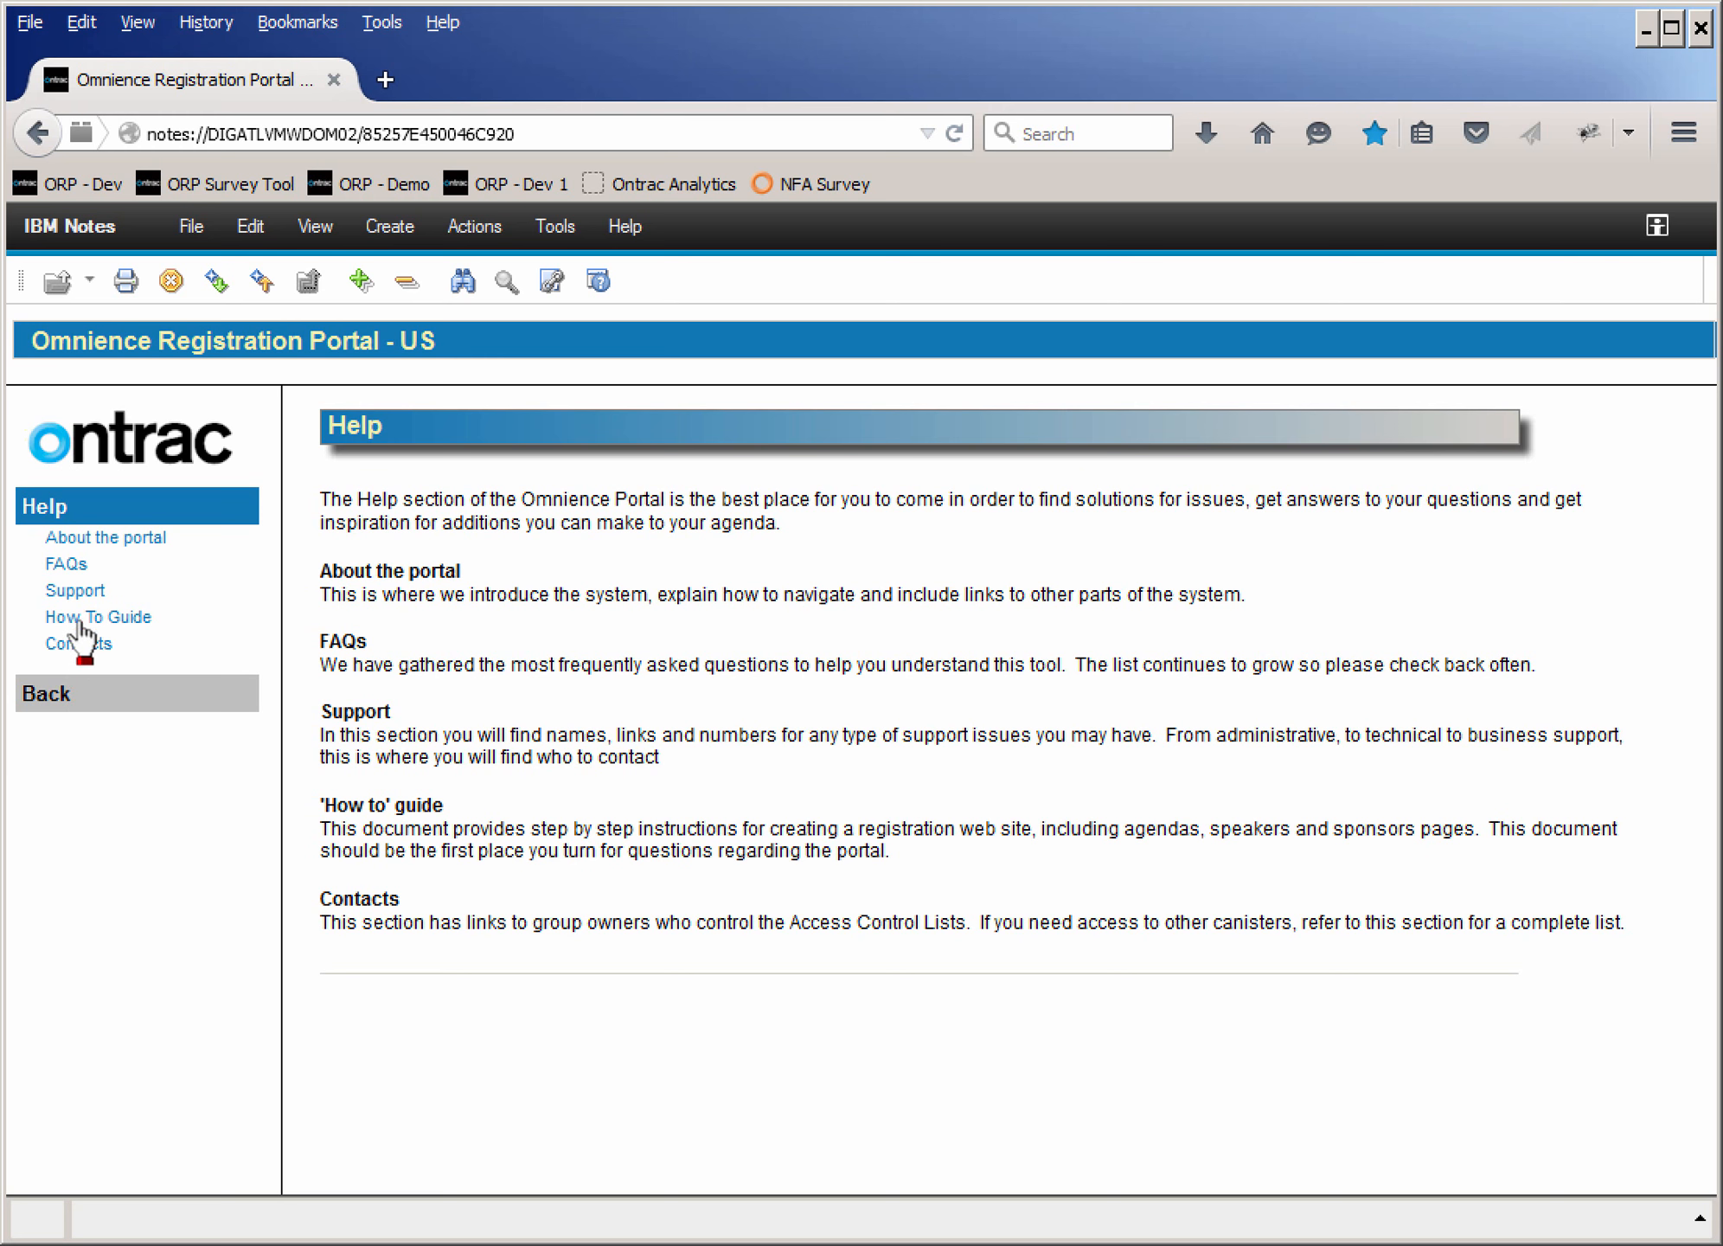
pyautogui.click(51, 697)
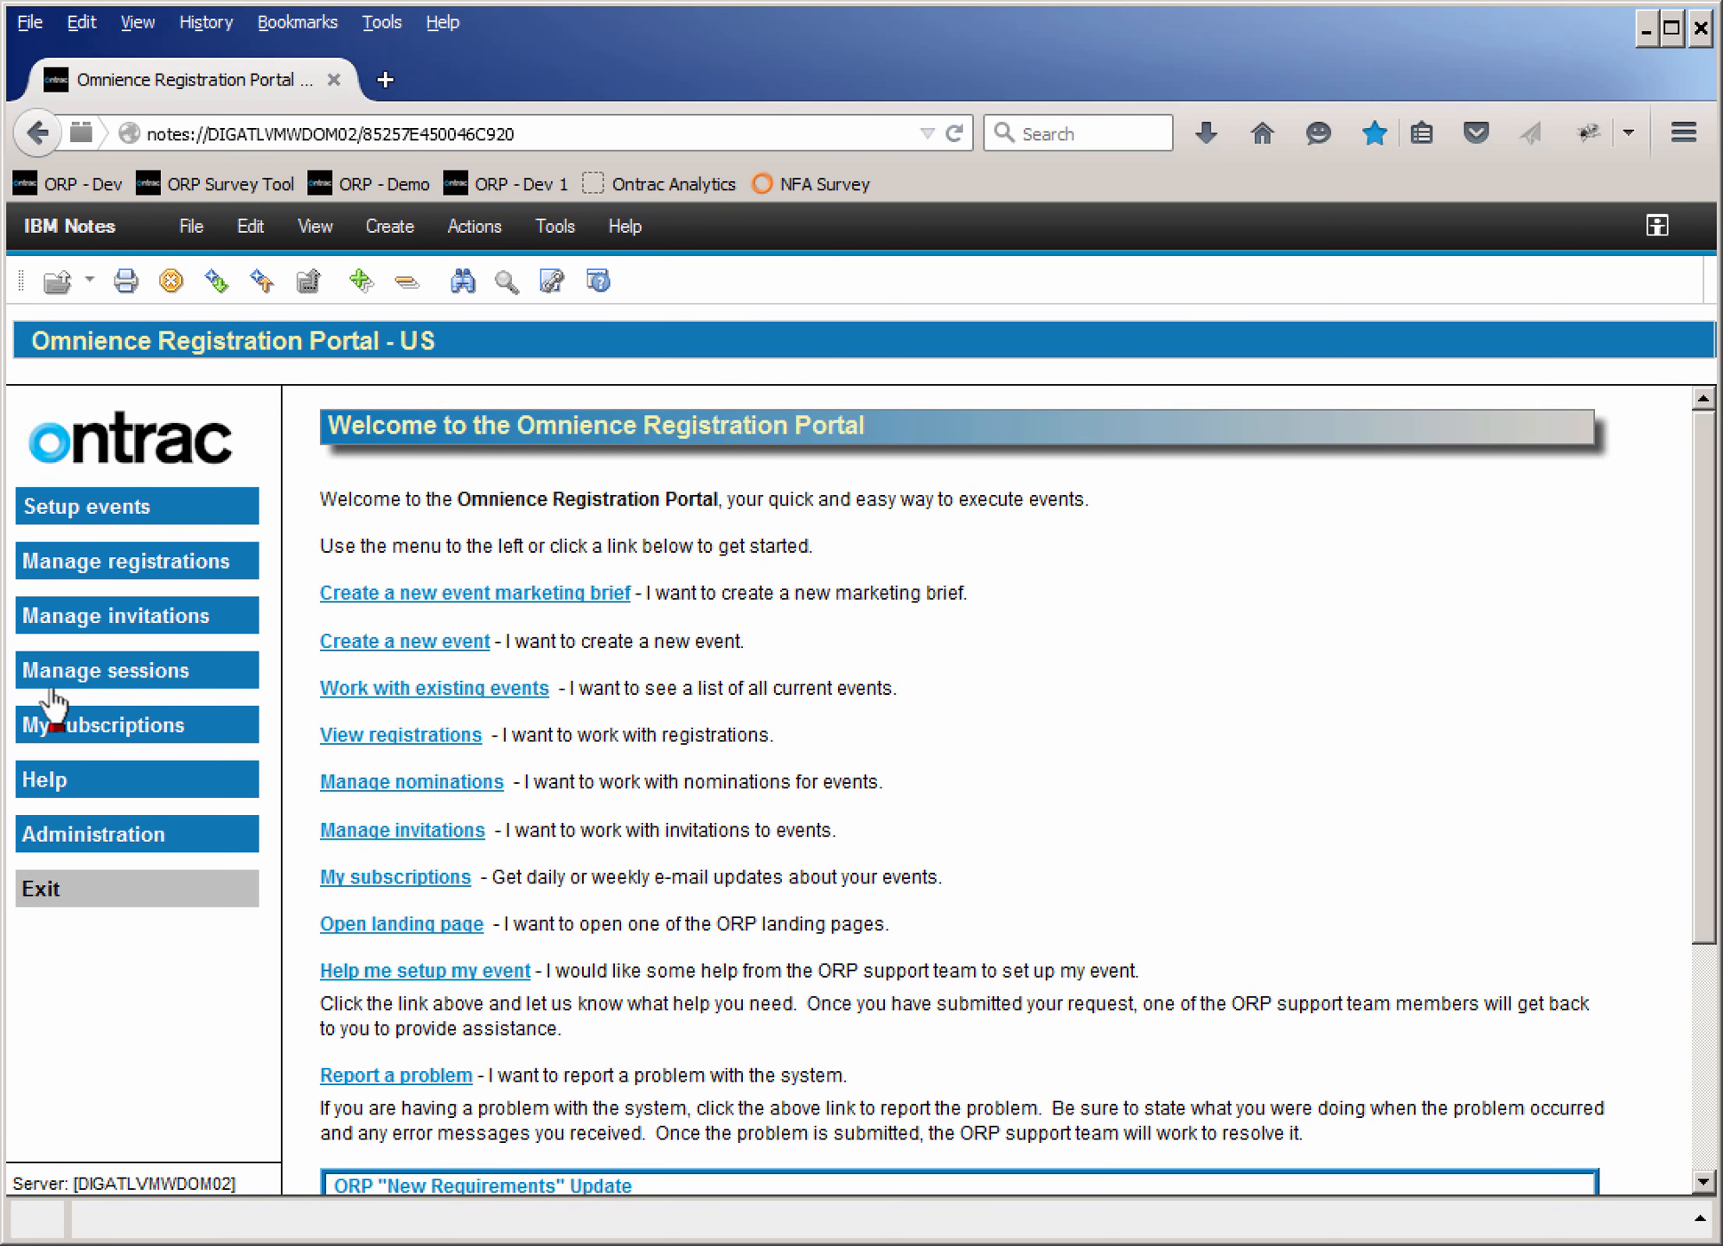
pyautogui.click(66, 843)
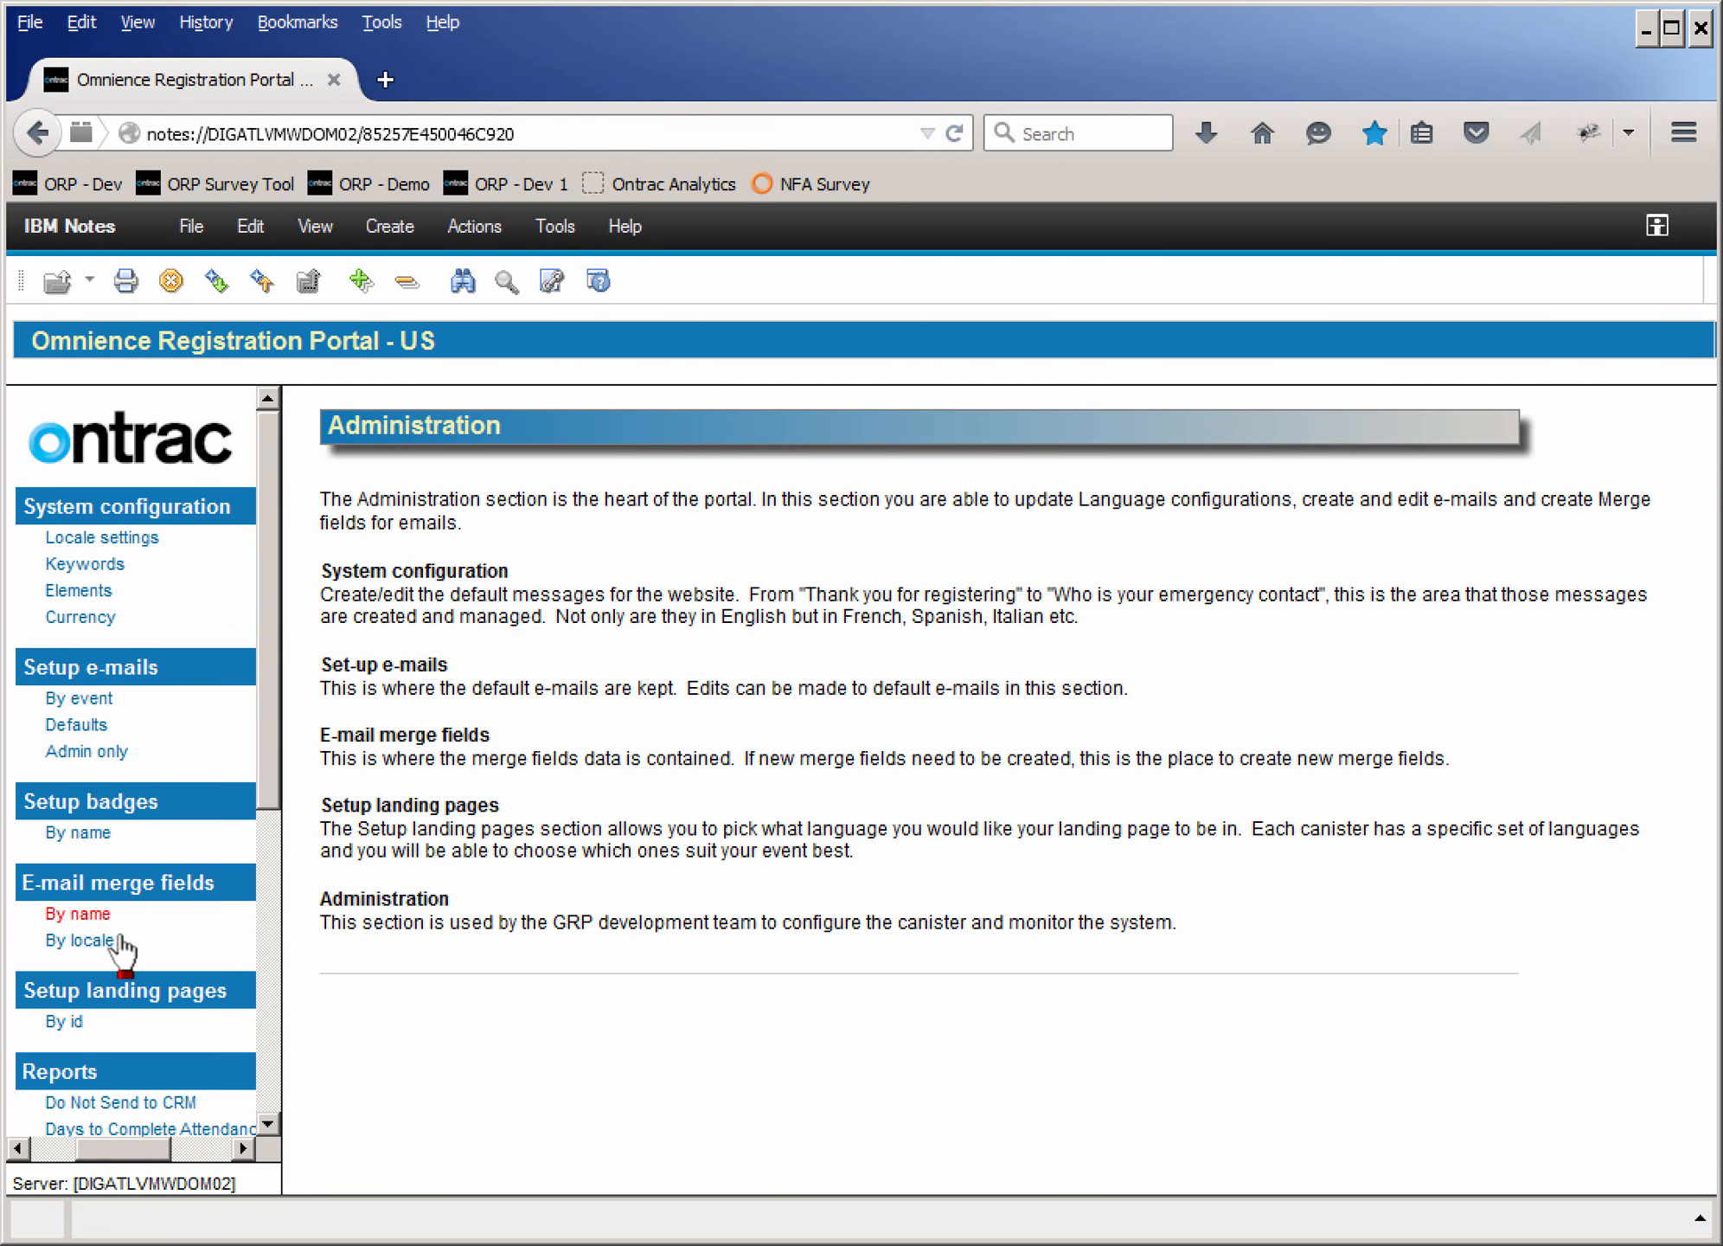
# - List the default e-mail templates and expand the Confirmation defaults plus the Event Cancellation and Reminder categories
pyautogui.click(80, 725)
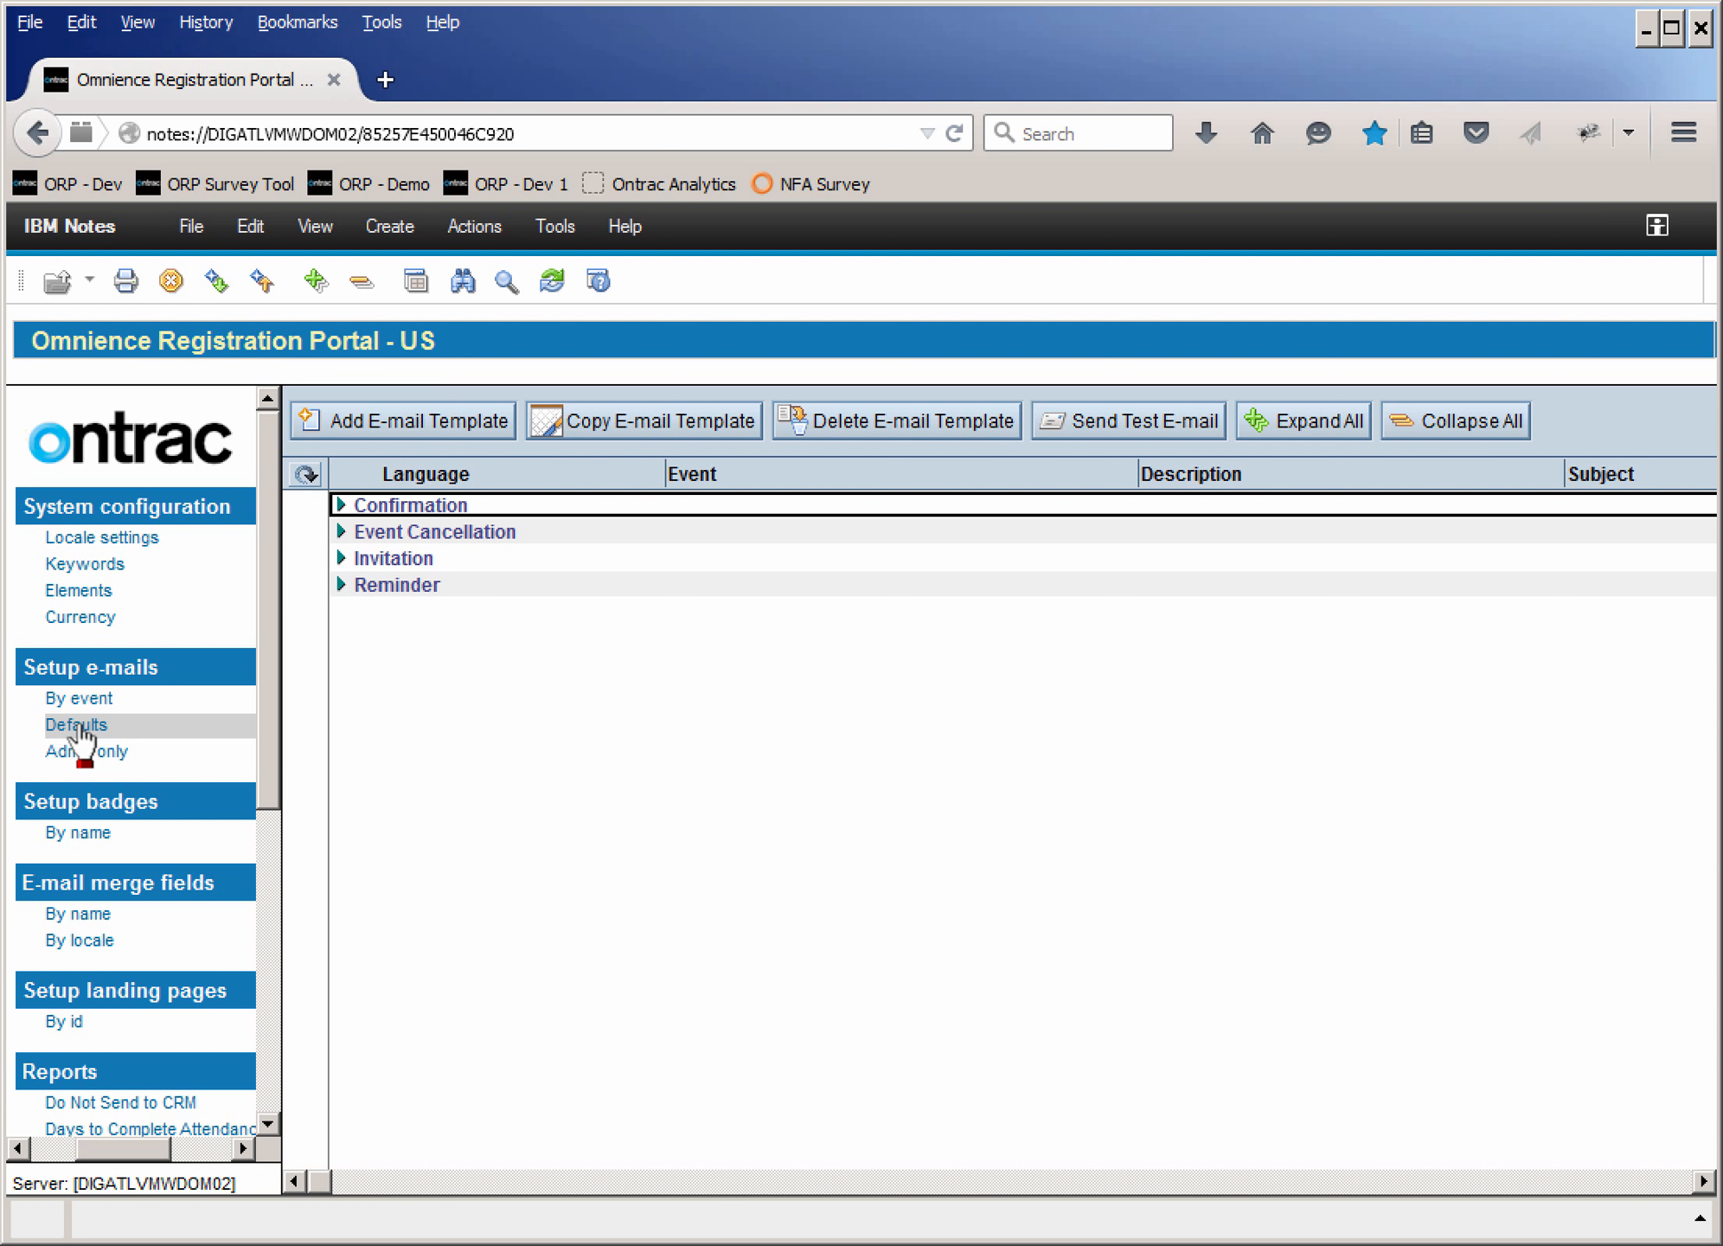
pyautogui.click(342, 506)
pyautogui.click(342, 558)
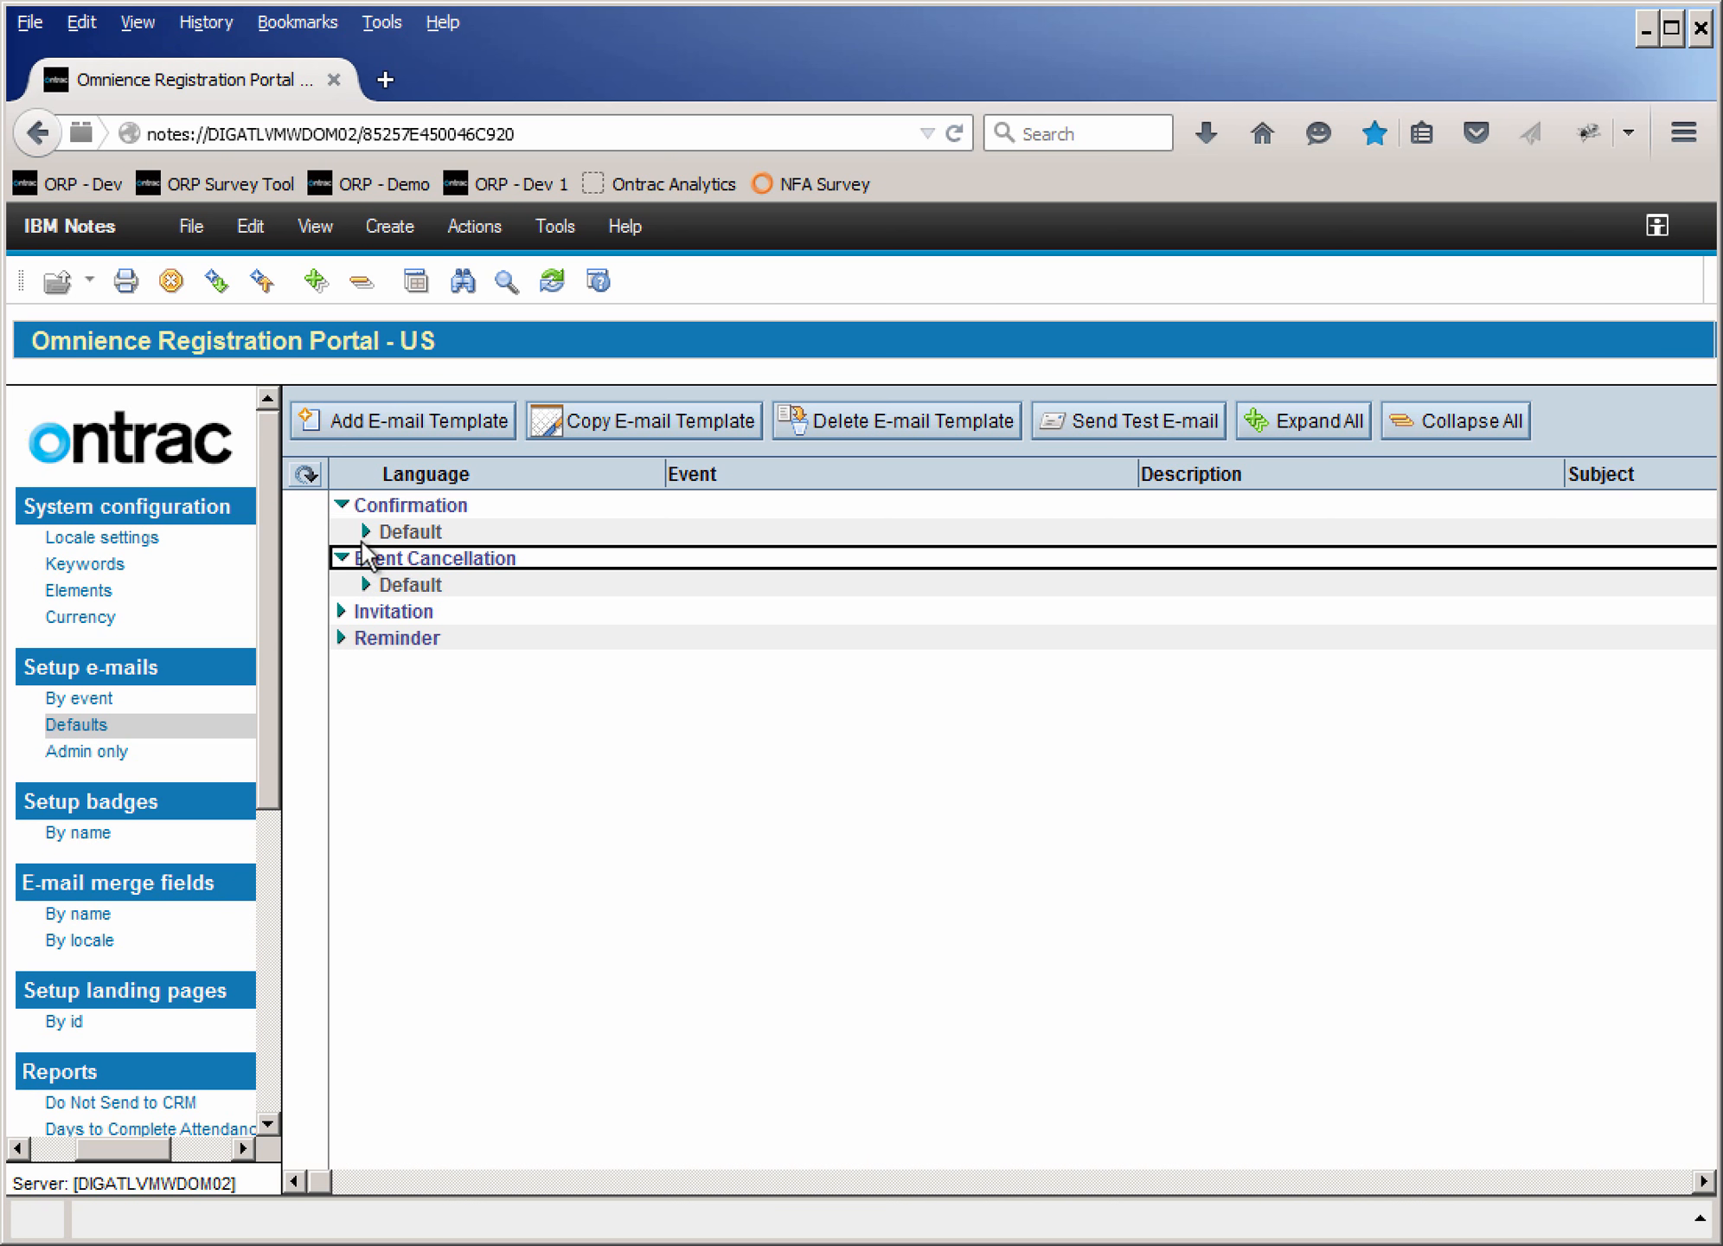
pyautogui.click(367, 532)
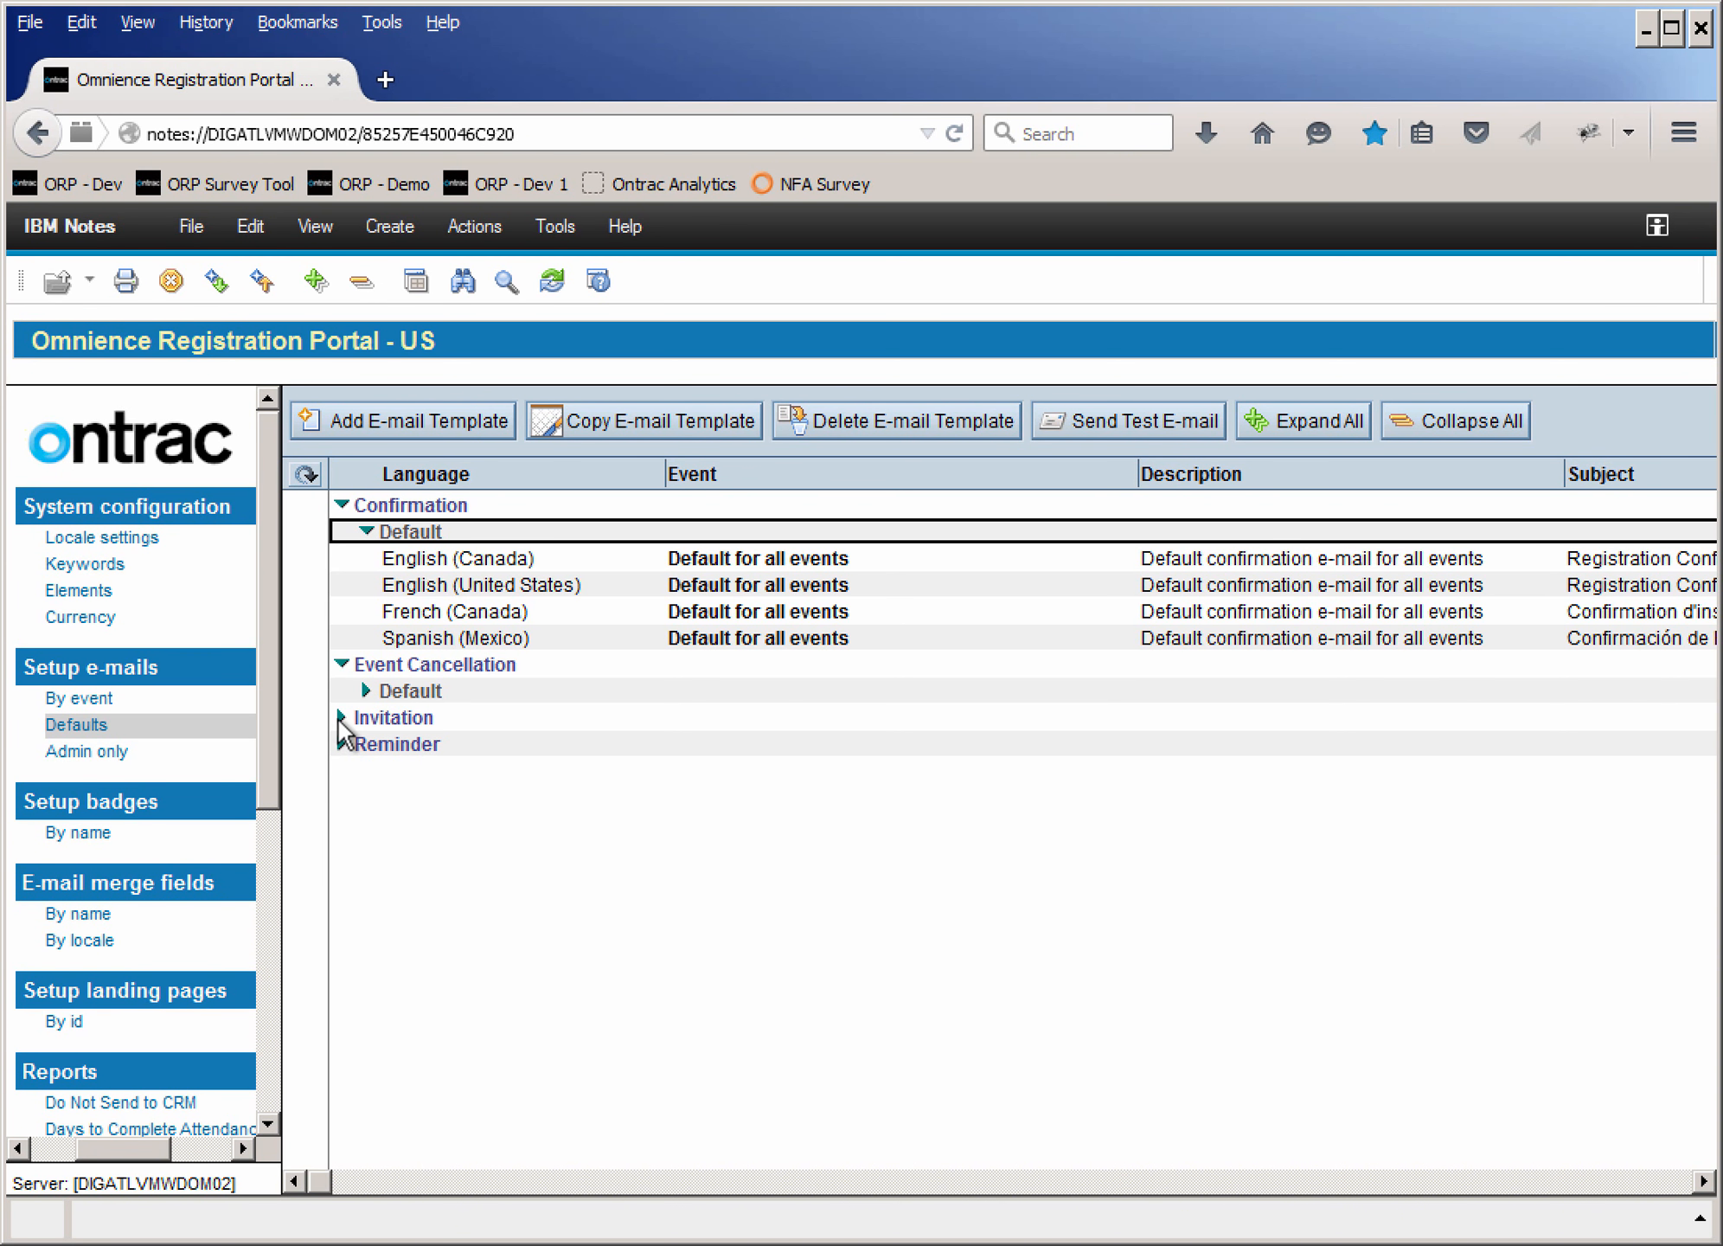
pyautogui.click(342, 744)
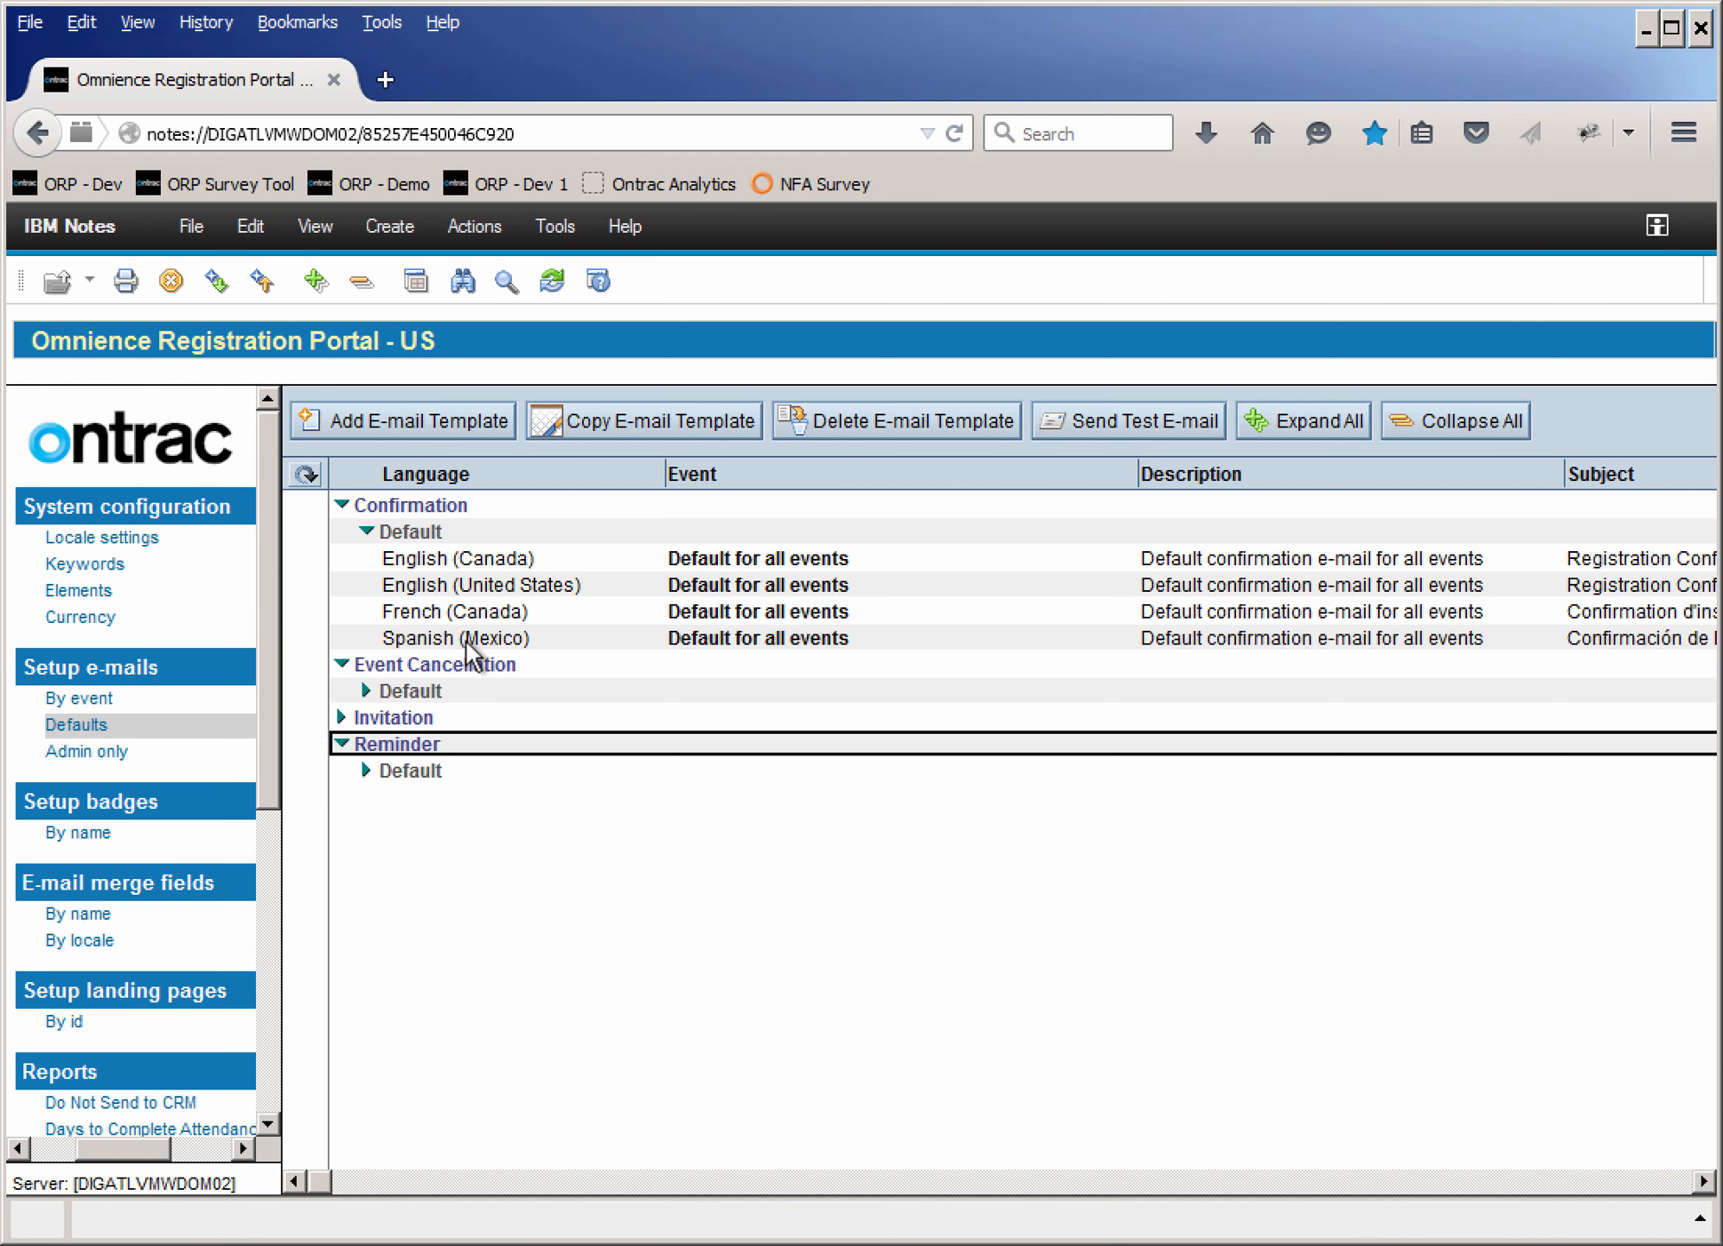
# - Open the Spanish (Mexico) default confirmation e-mail template and review its configuration and address fields down to the e-mail text
pyautogui.doubleClick(467, 645)
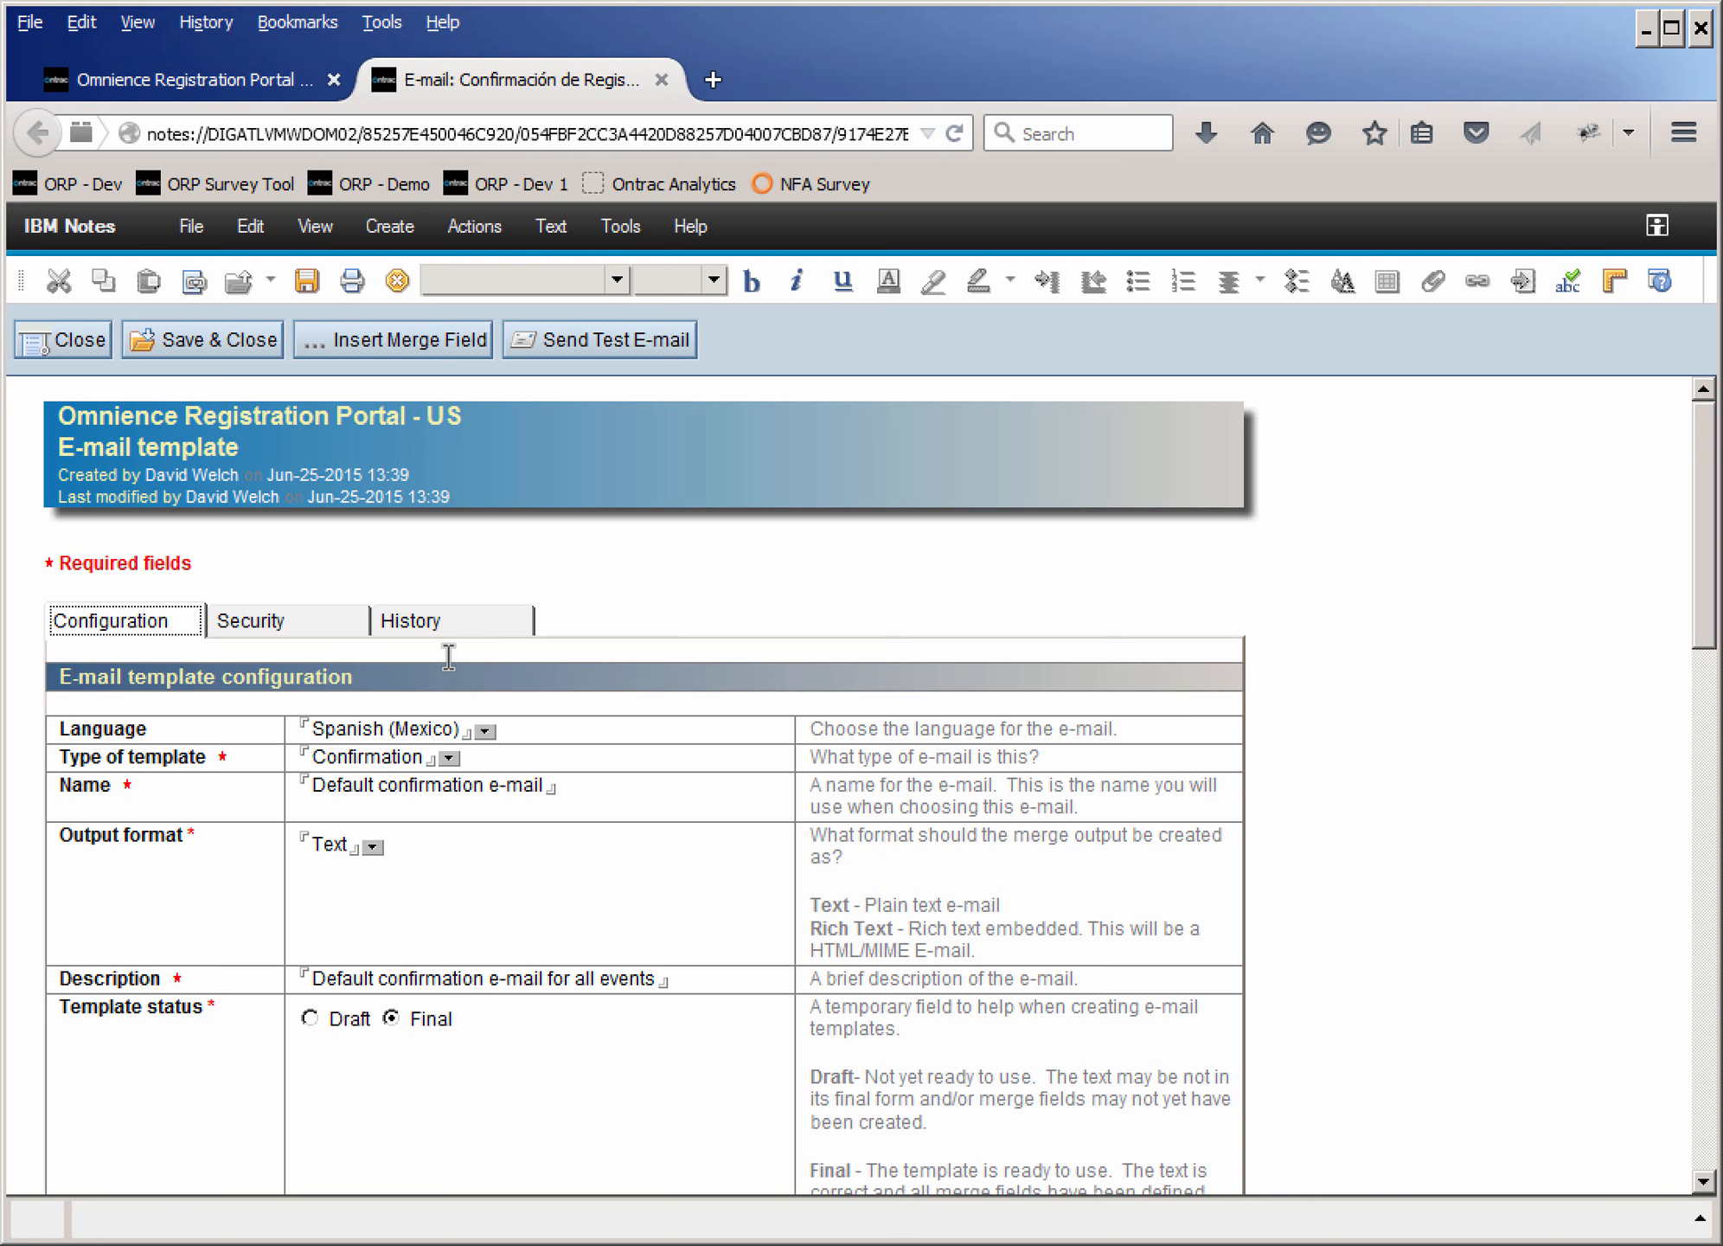
pyautogui.scroll(-3, 451, 651)
pyautogui.scroll(-2, 351, 835)
pyautogui.scroll(-9, 351, 835)
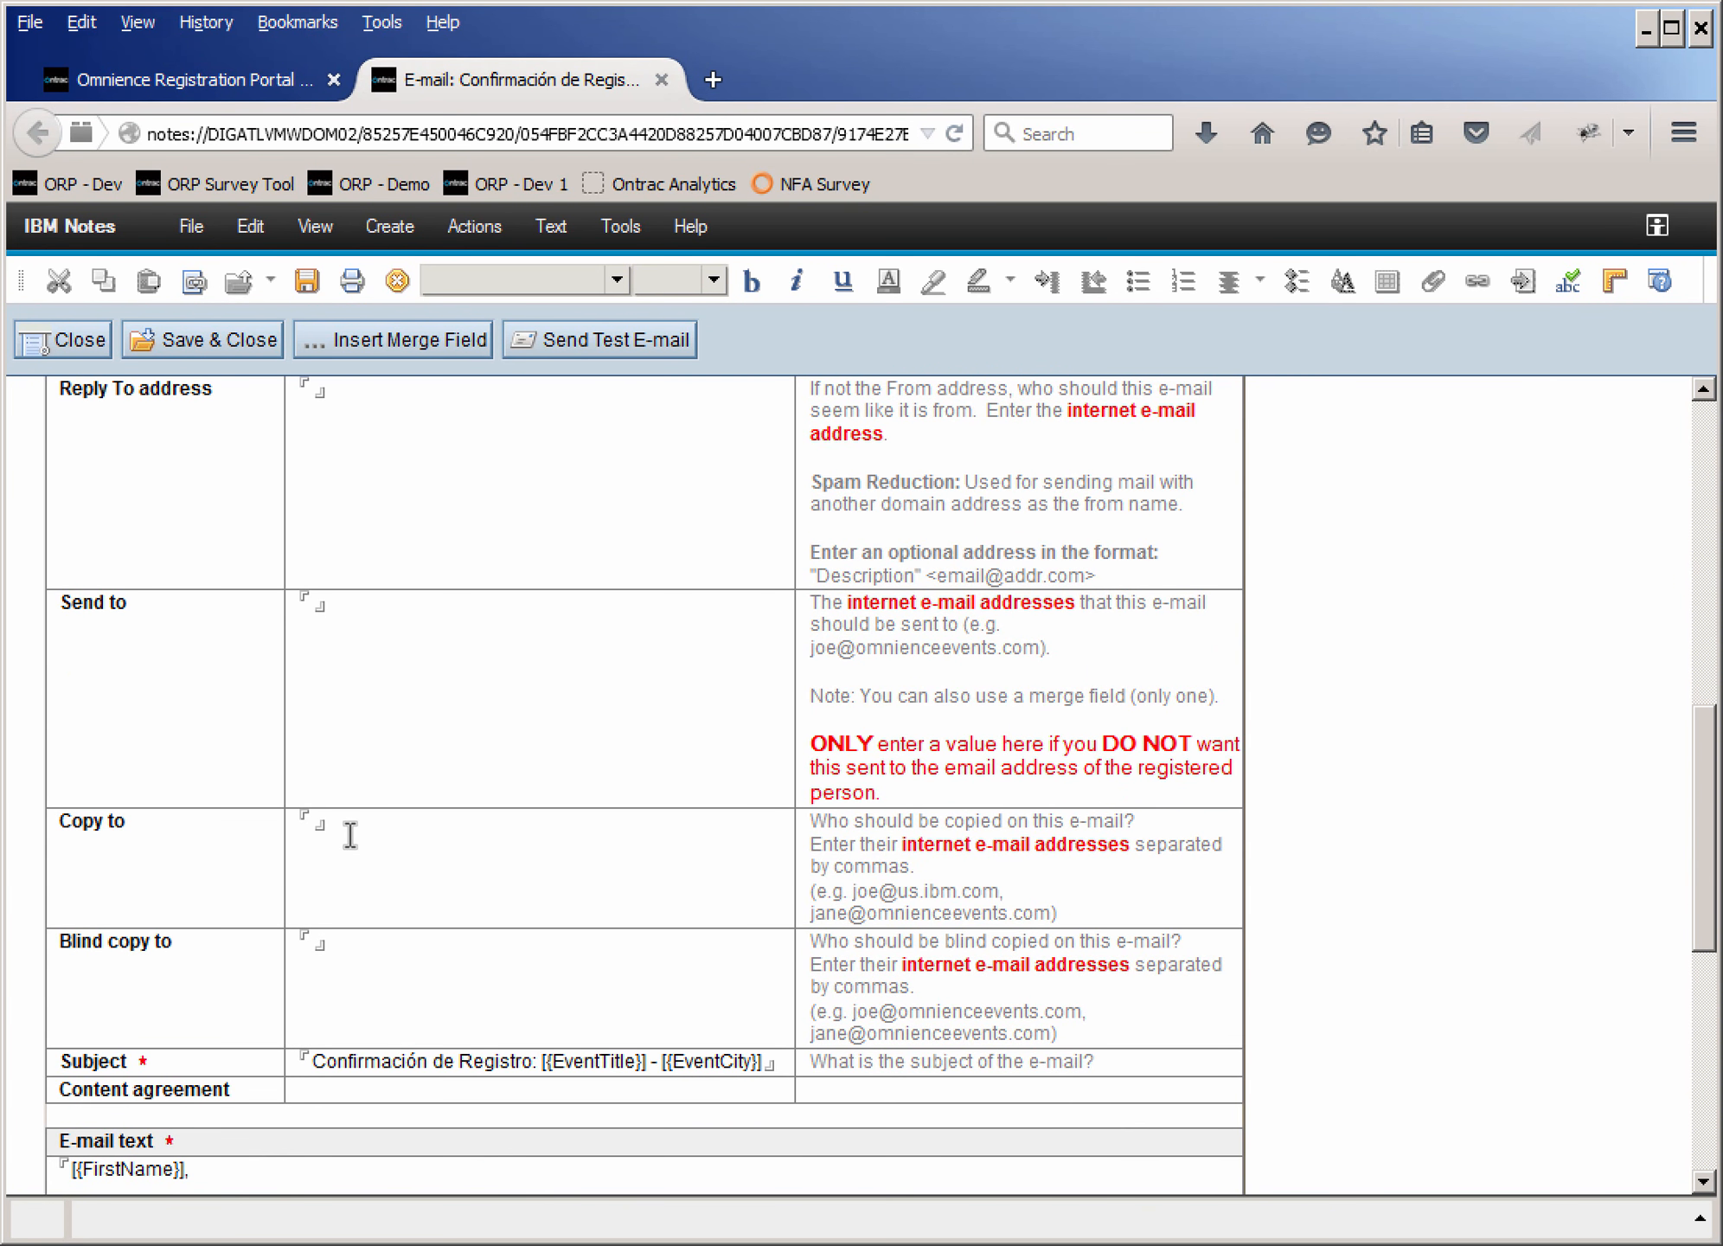
pyautogui.click(361, 603)
pyautogui.scroll(-4, 336, 716)
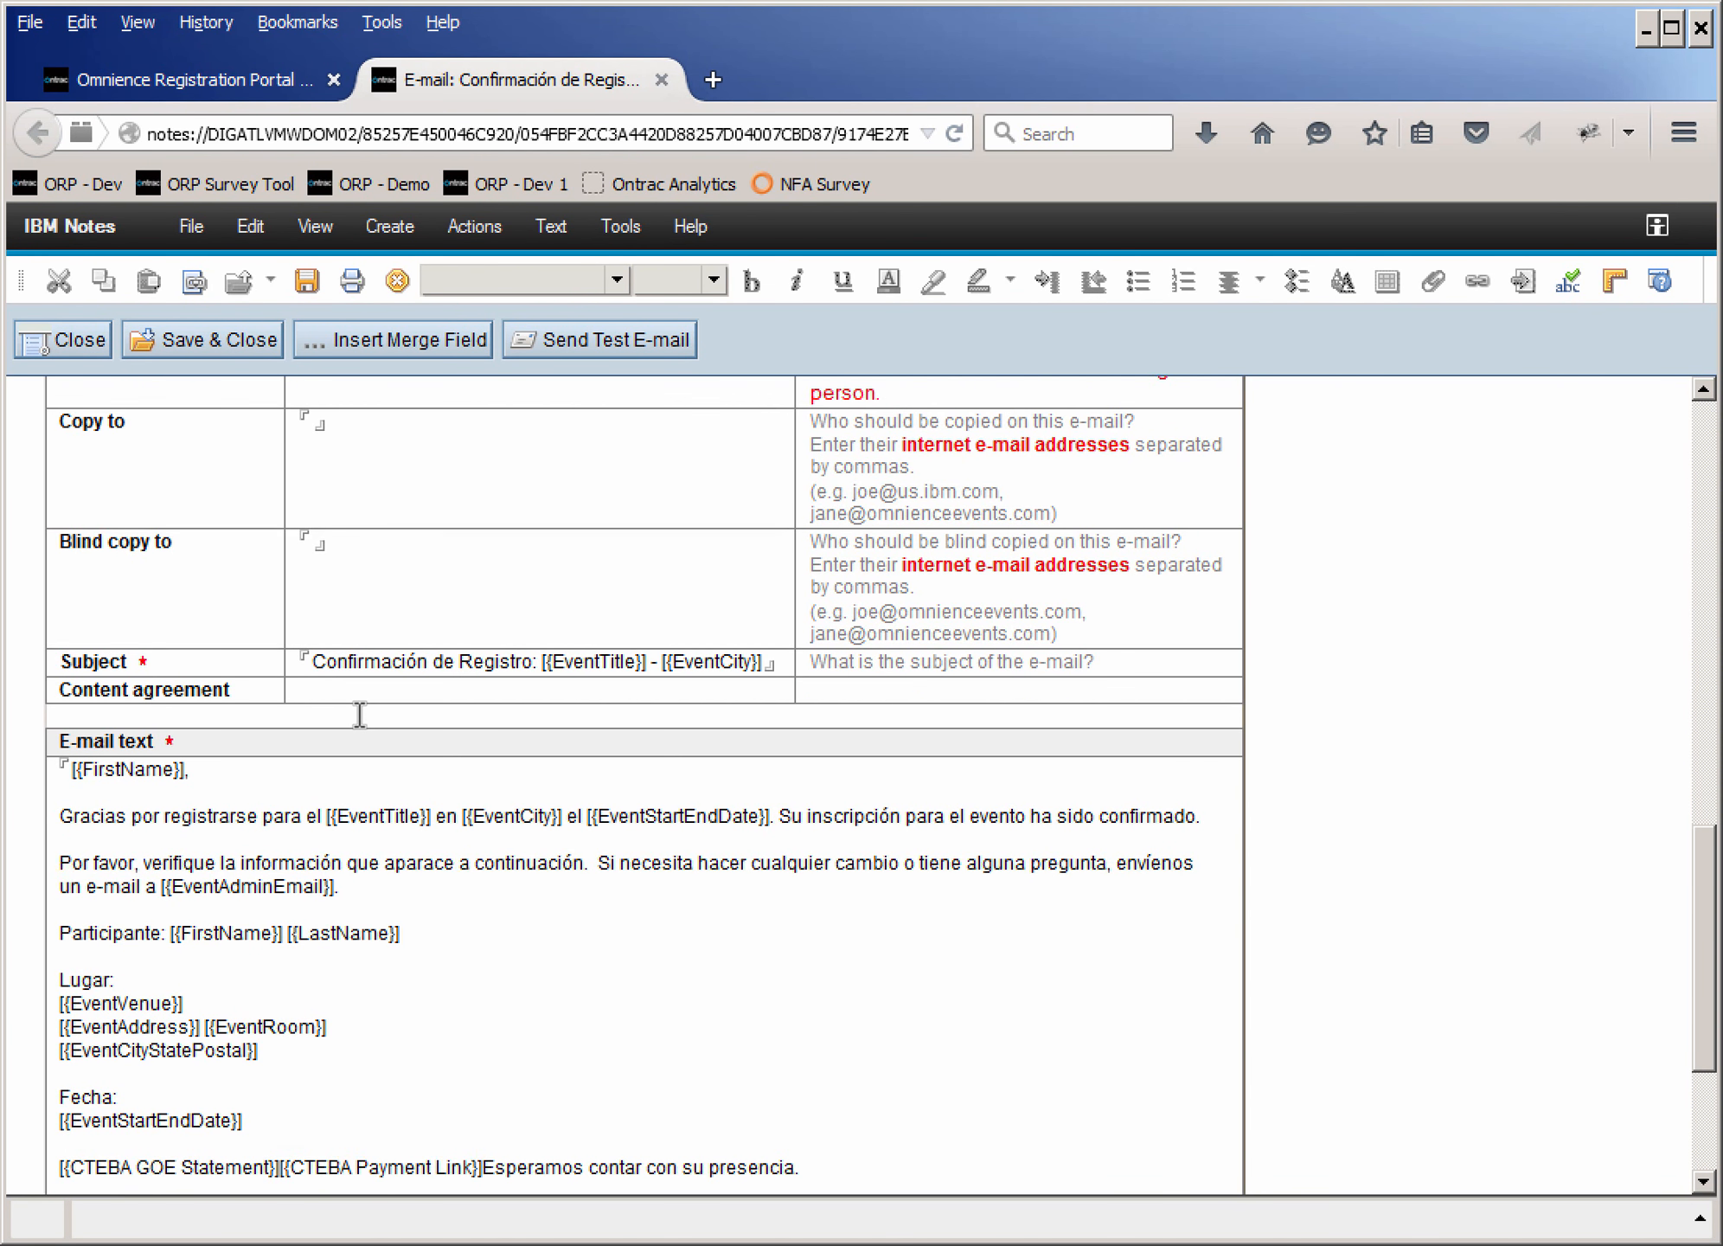
# - Highlight the subject text and its EventTitle and EventCity merge fields in the Spanish confirmation template
pyautogui.scroll(-1, 354, 711)
pyautogui.moveTo(304, 661); pyautogui.dragTo(647, 663)
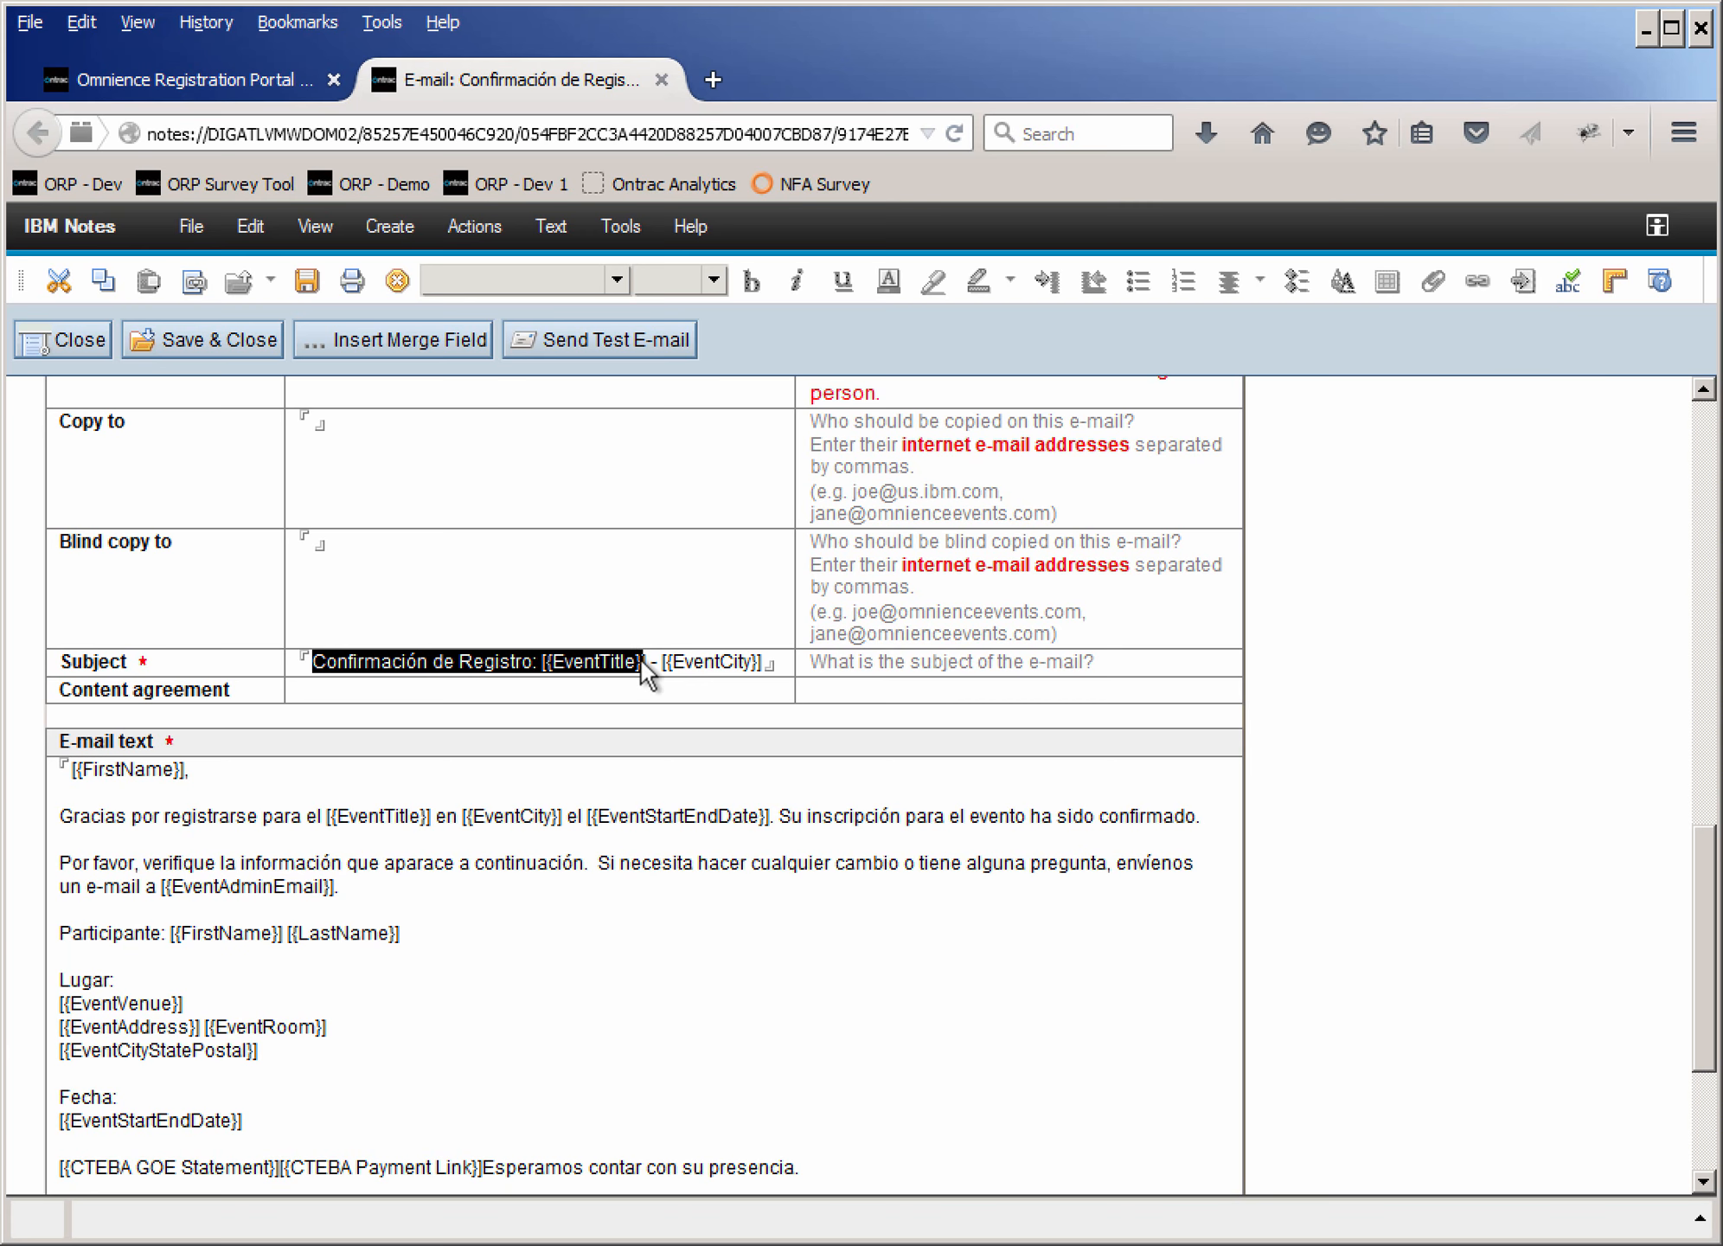
pyautogui.click(644, 662)
pyautogui.moveTo(521, 661); pyautogui.dragTo(801, 661)
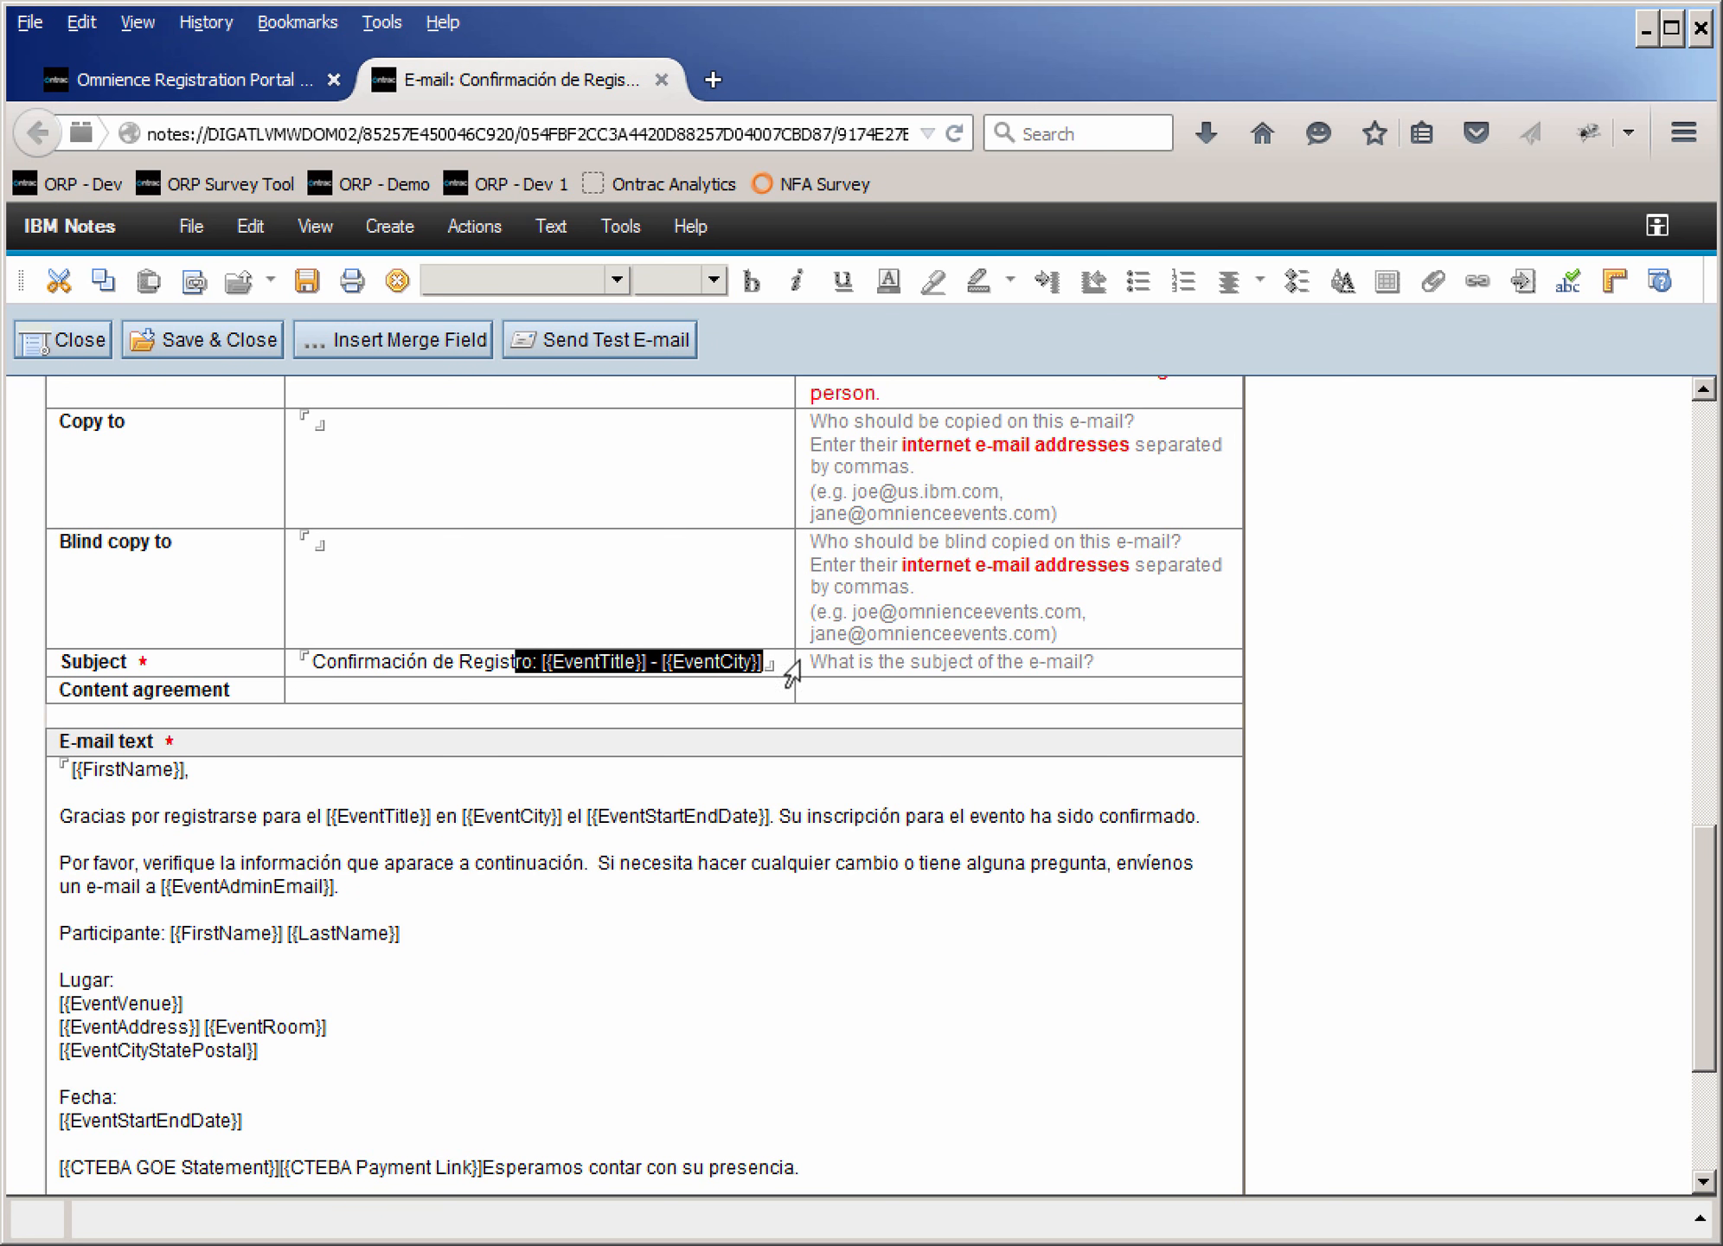
pyautogui.click(725, 661)
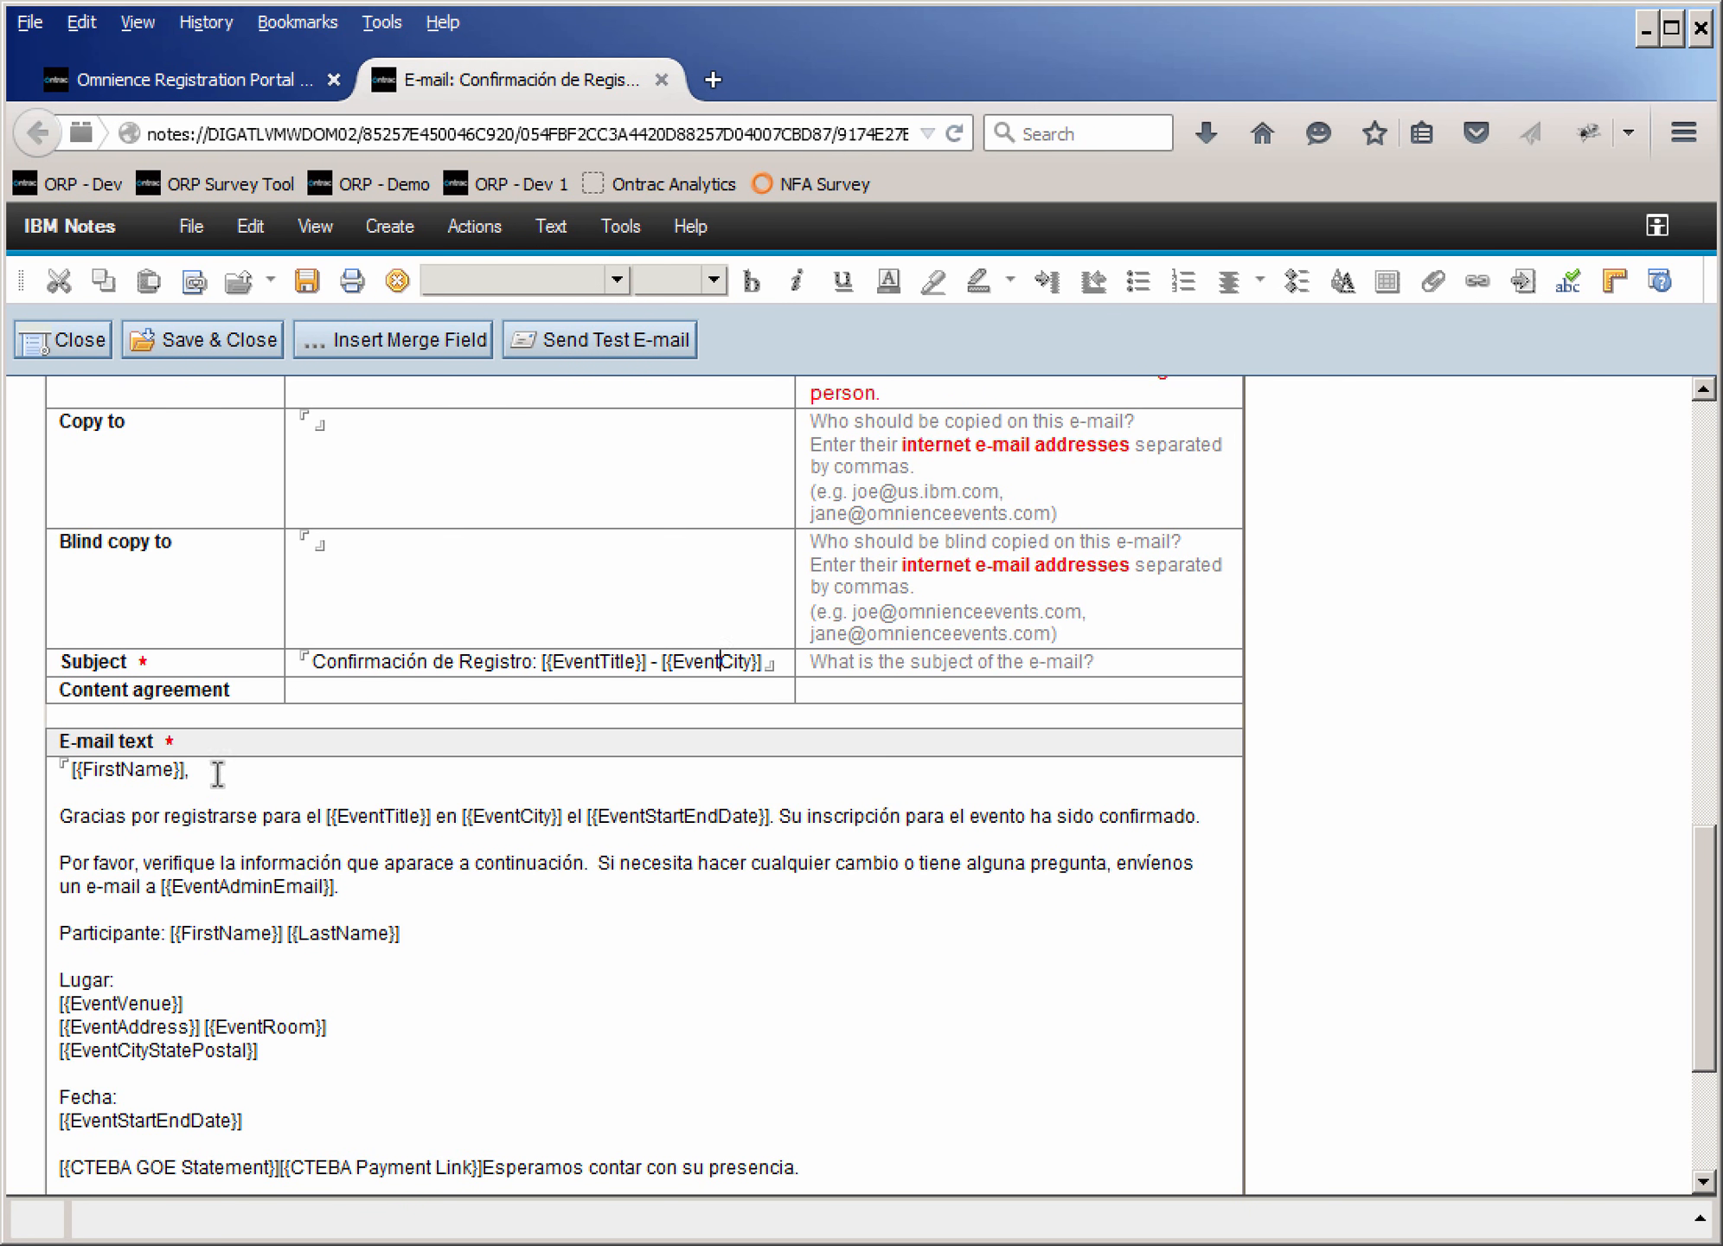
# - Highlight the EventTitle merge field in the template's e-mail text and review the rest down to the Admin use settings
pyautogui.moveTo(215, 772); pyautogui.dragTo(1, 783)
pyautogui.moveTo(304, 815); pyautogui.dragTo(449, 834)
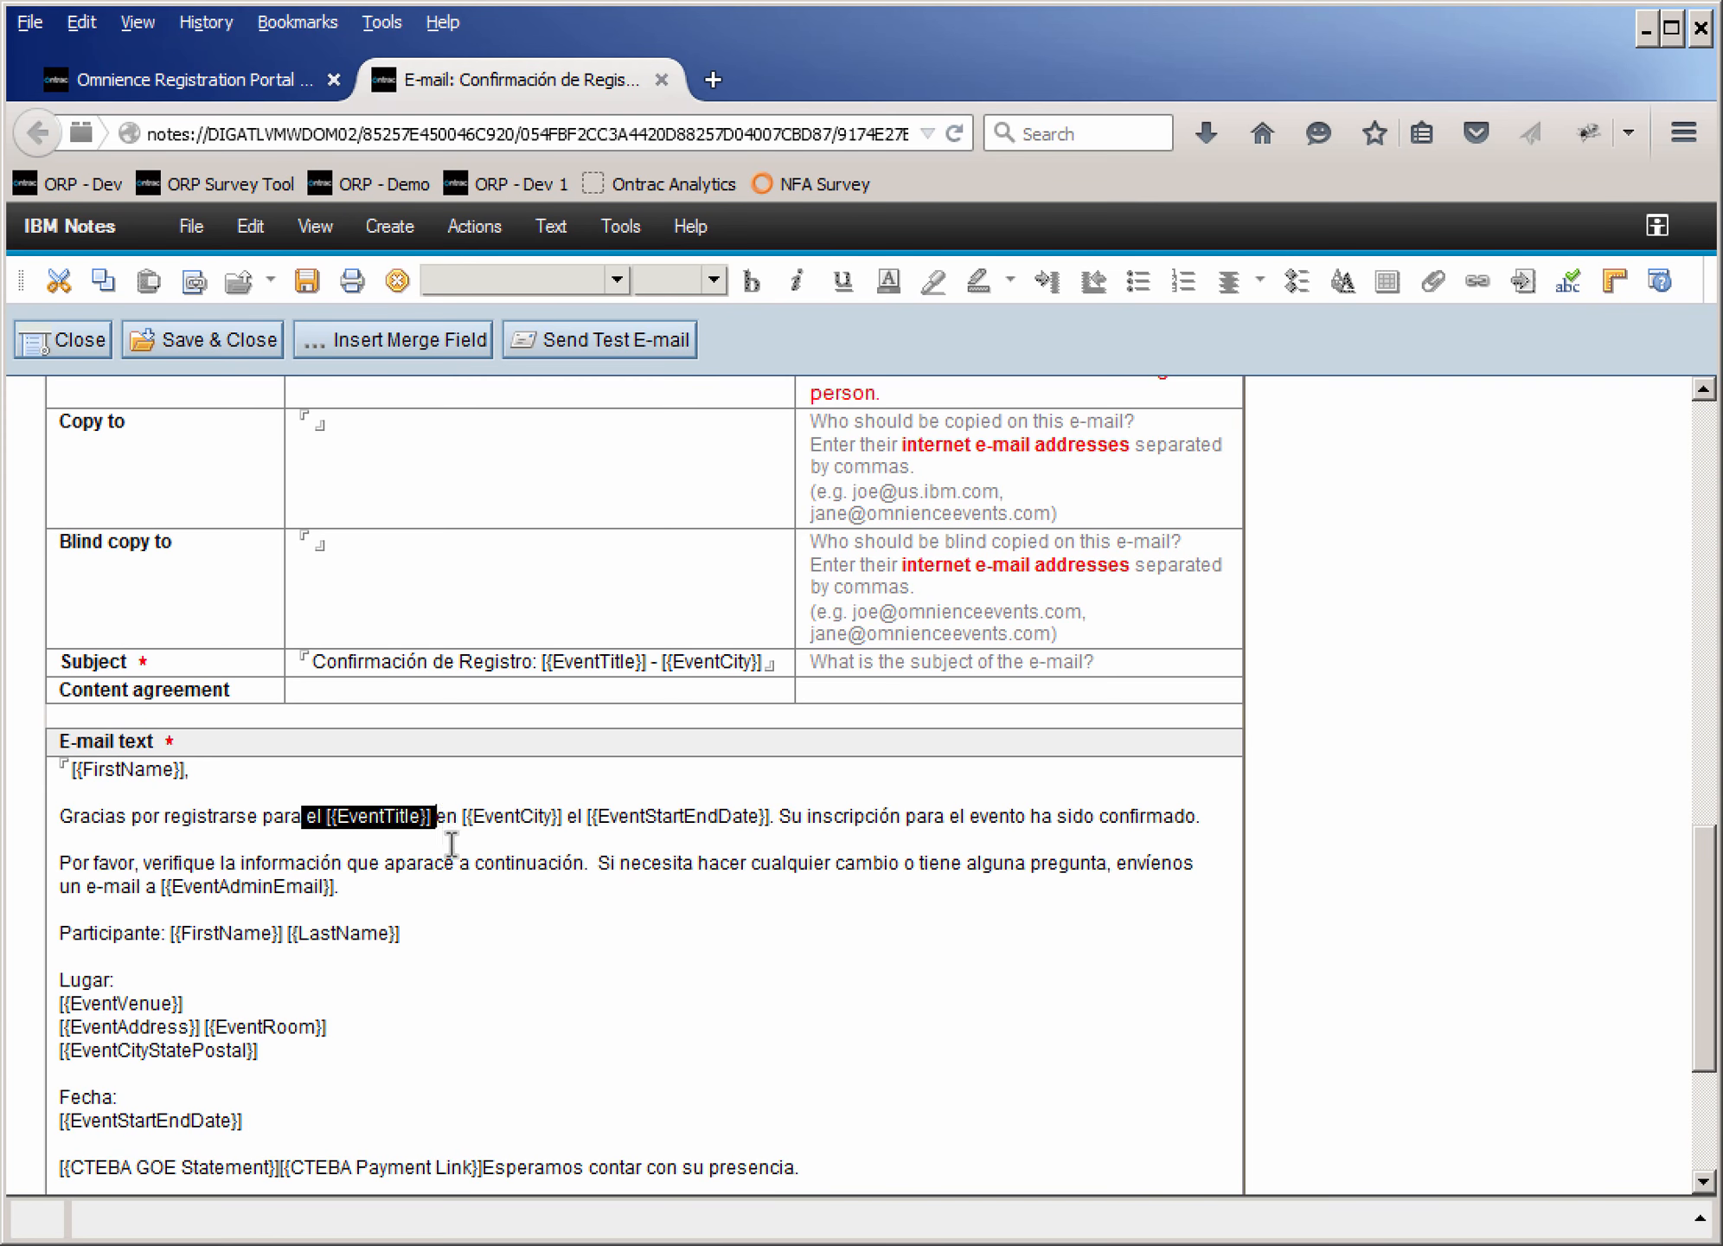
pyautogui.click(448, 840)
pyautogui.scroll(-1, 403, 958)
pyautogui.scroll(-2, 403, 958)
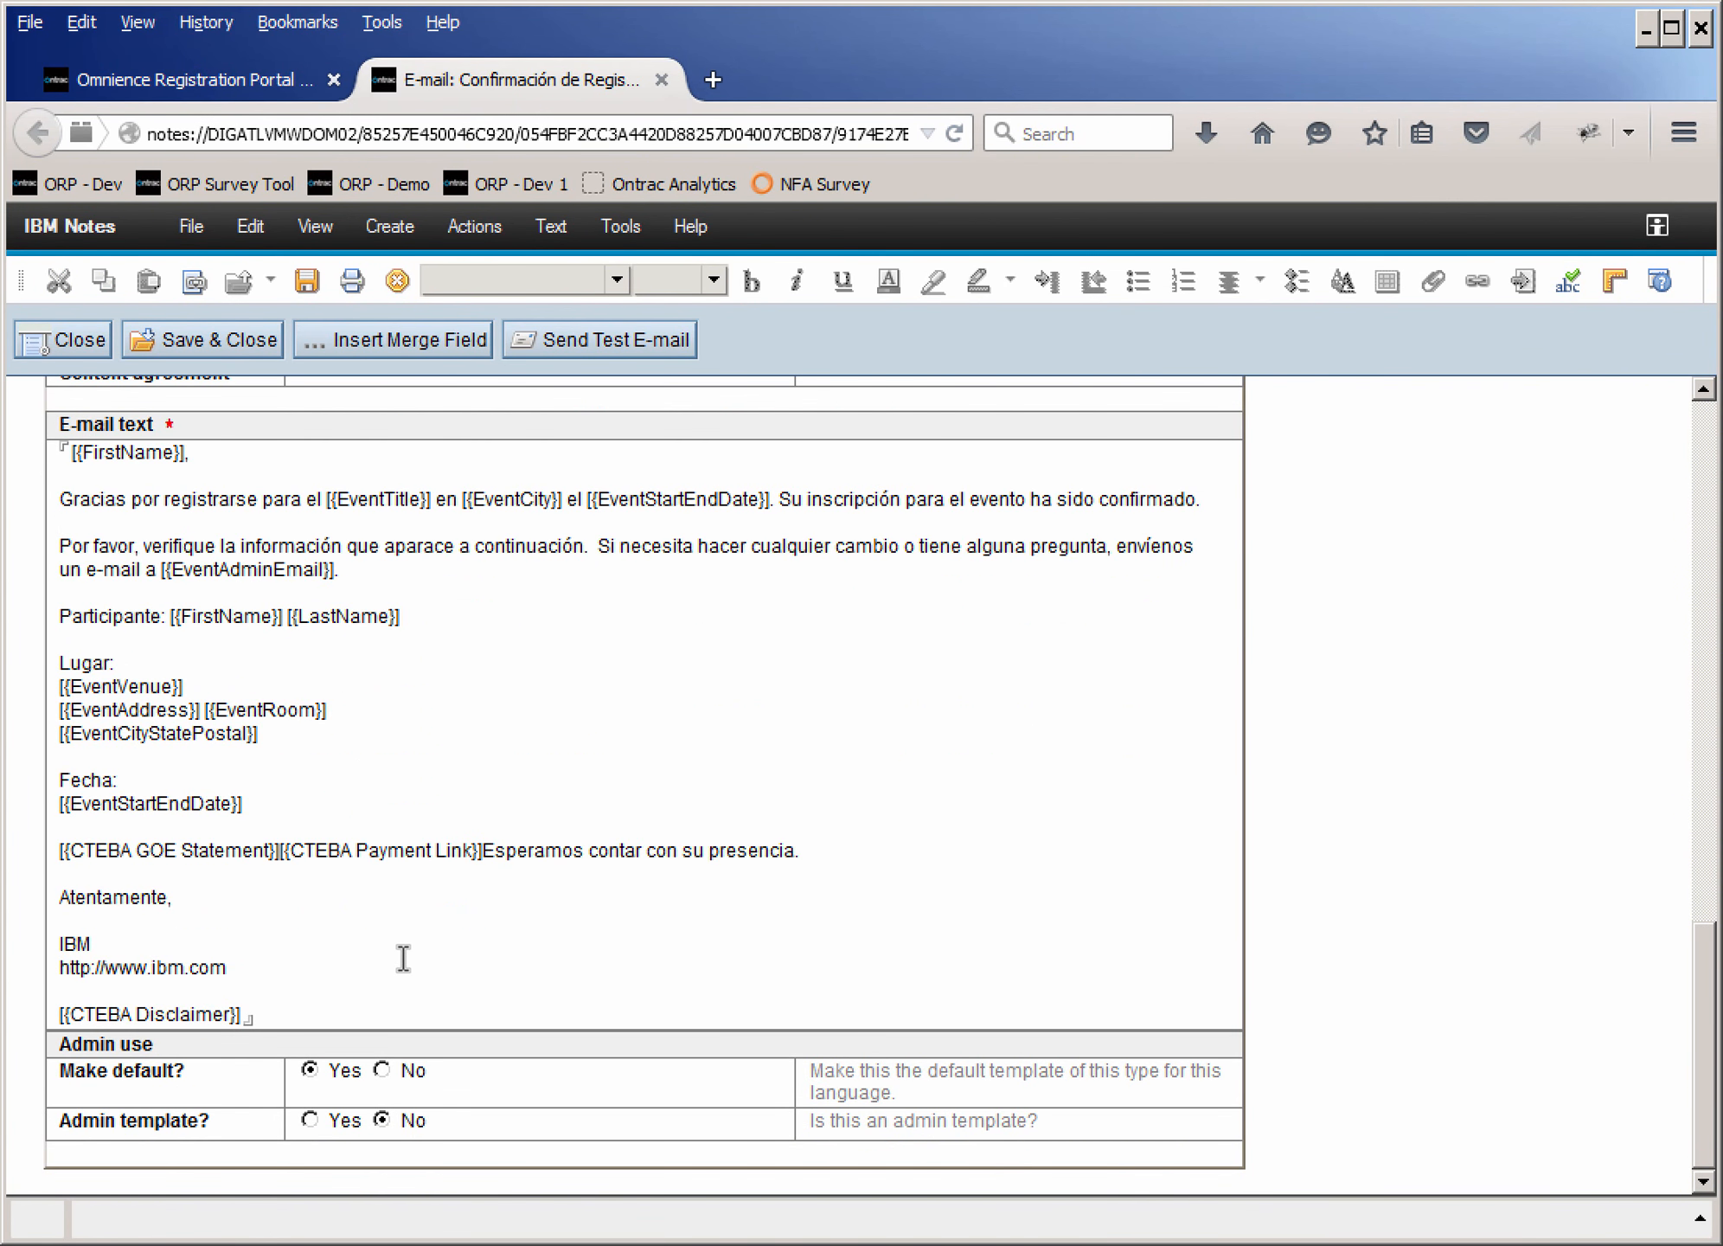
# - Look over the e-mail template's Security and History information and close the template
pyautogui.scroll(15, 403, 958)
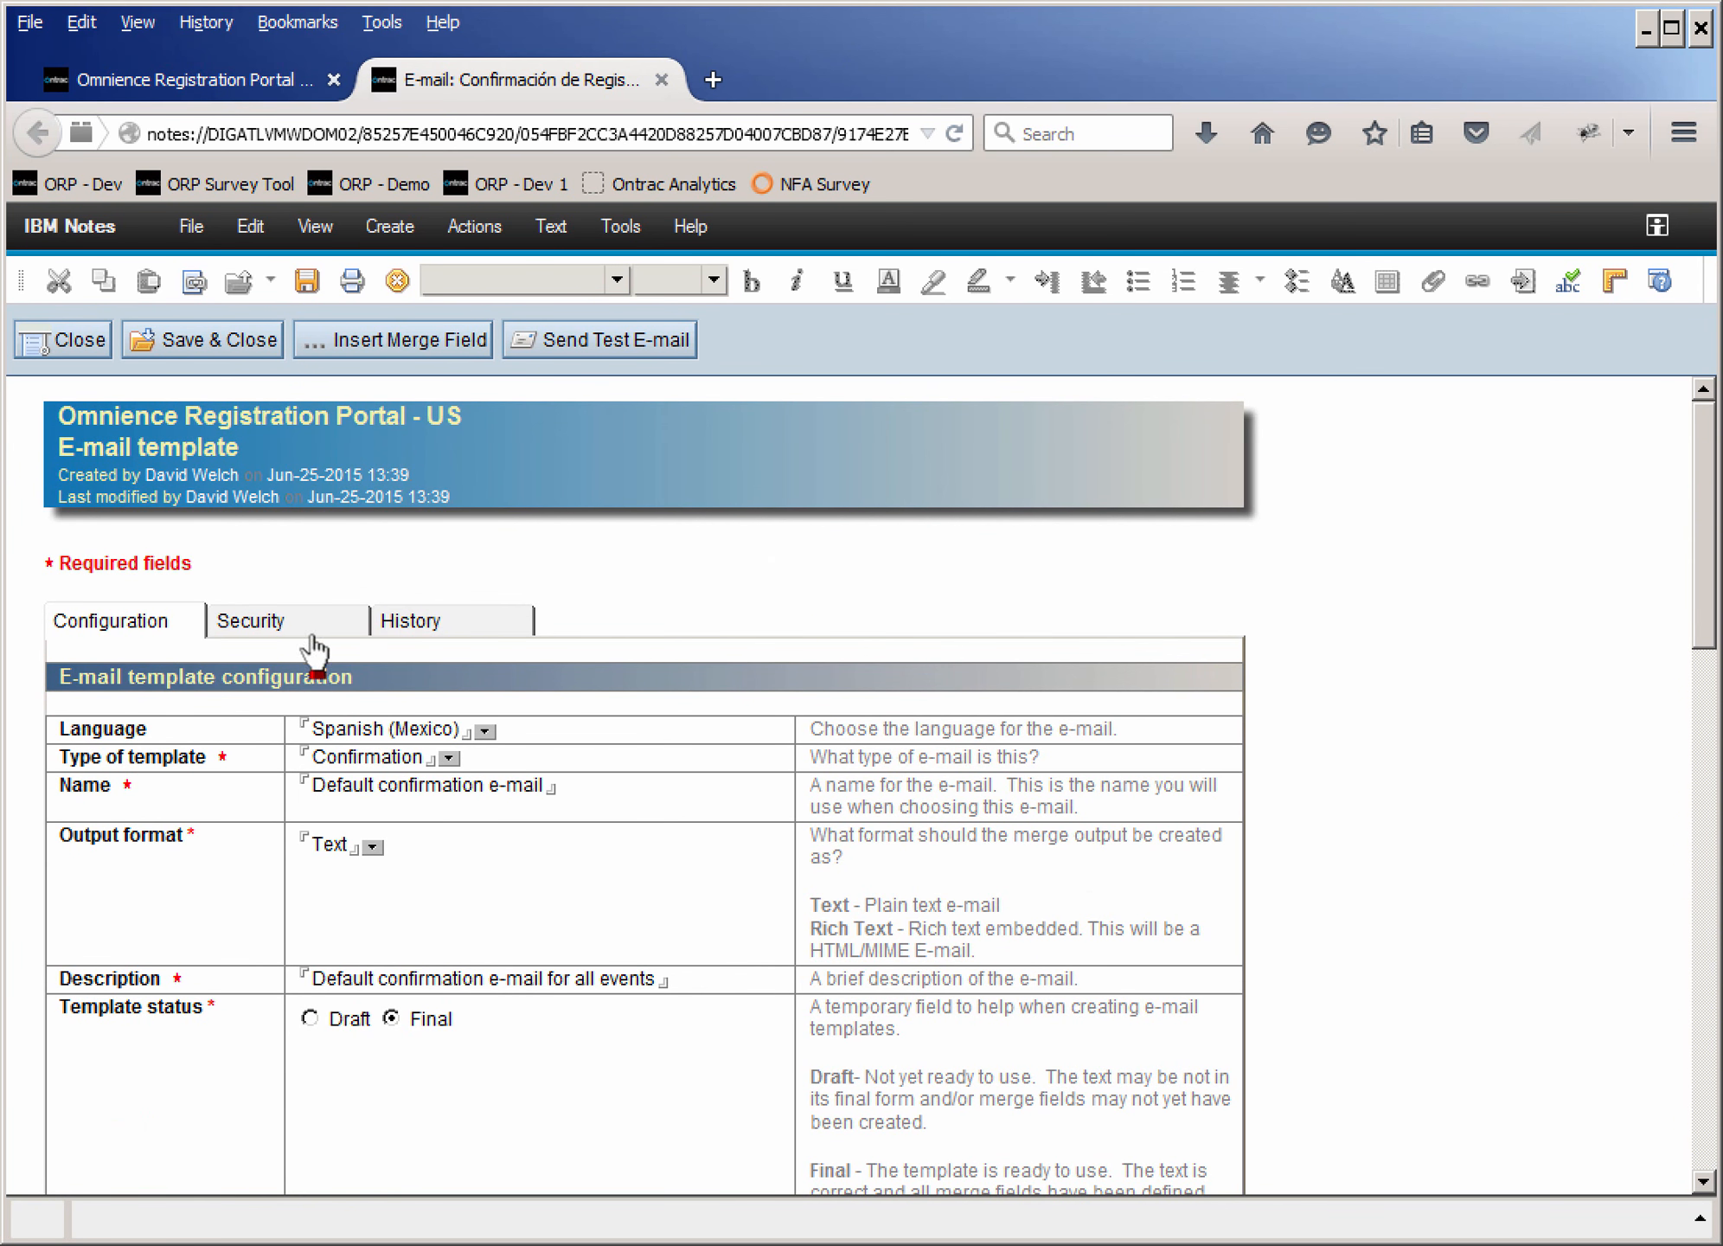
pyautogui.click(320, 630)
pyautogui.click(482, 628)
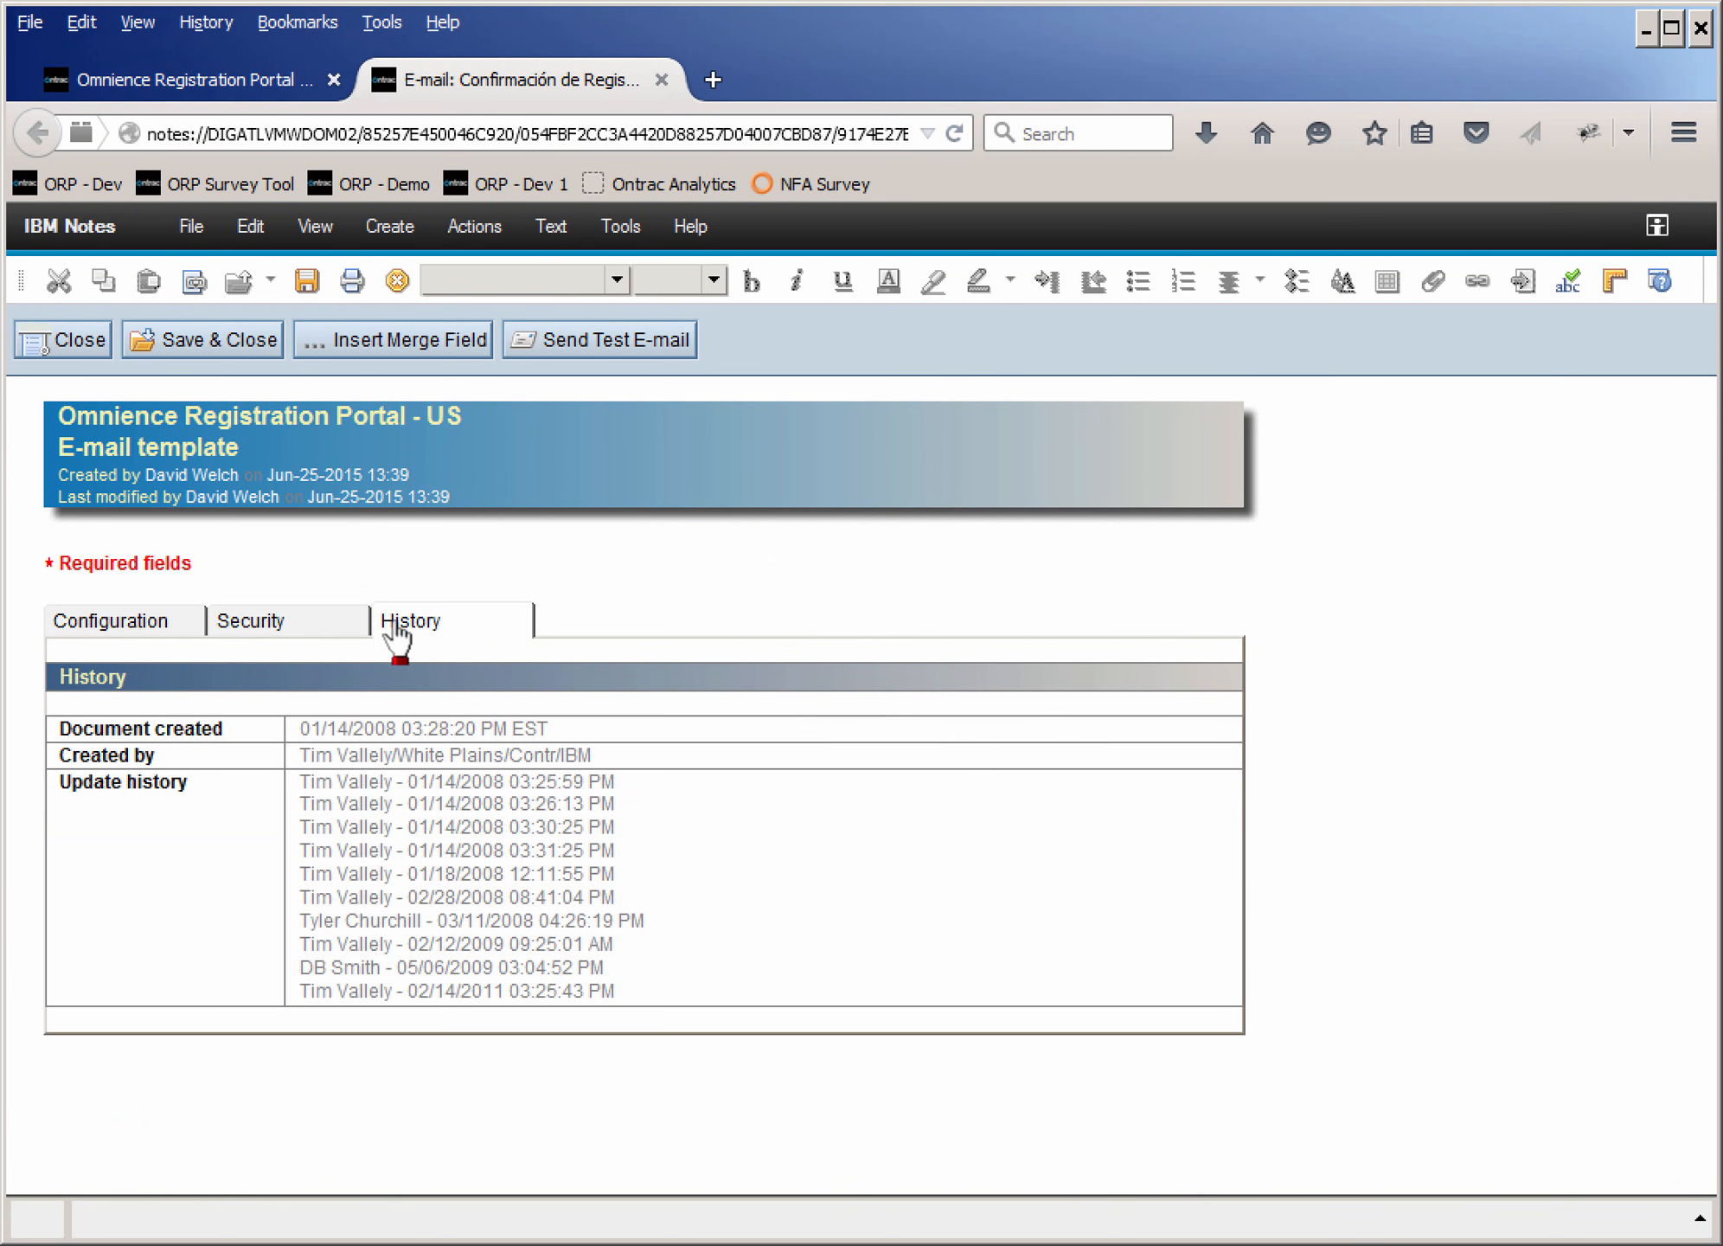
pyautogui.click(295, 627)
pyautogui.click(161, 627)
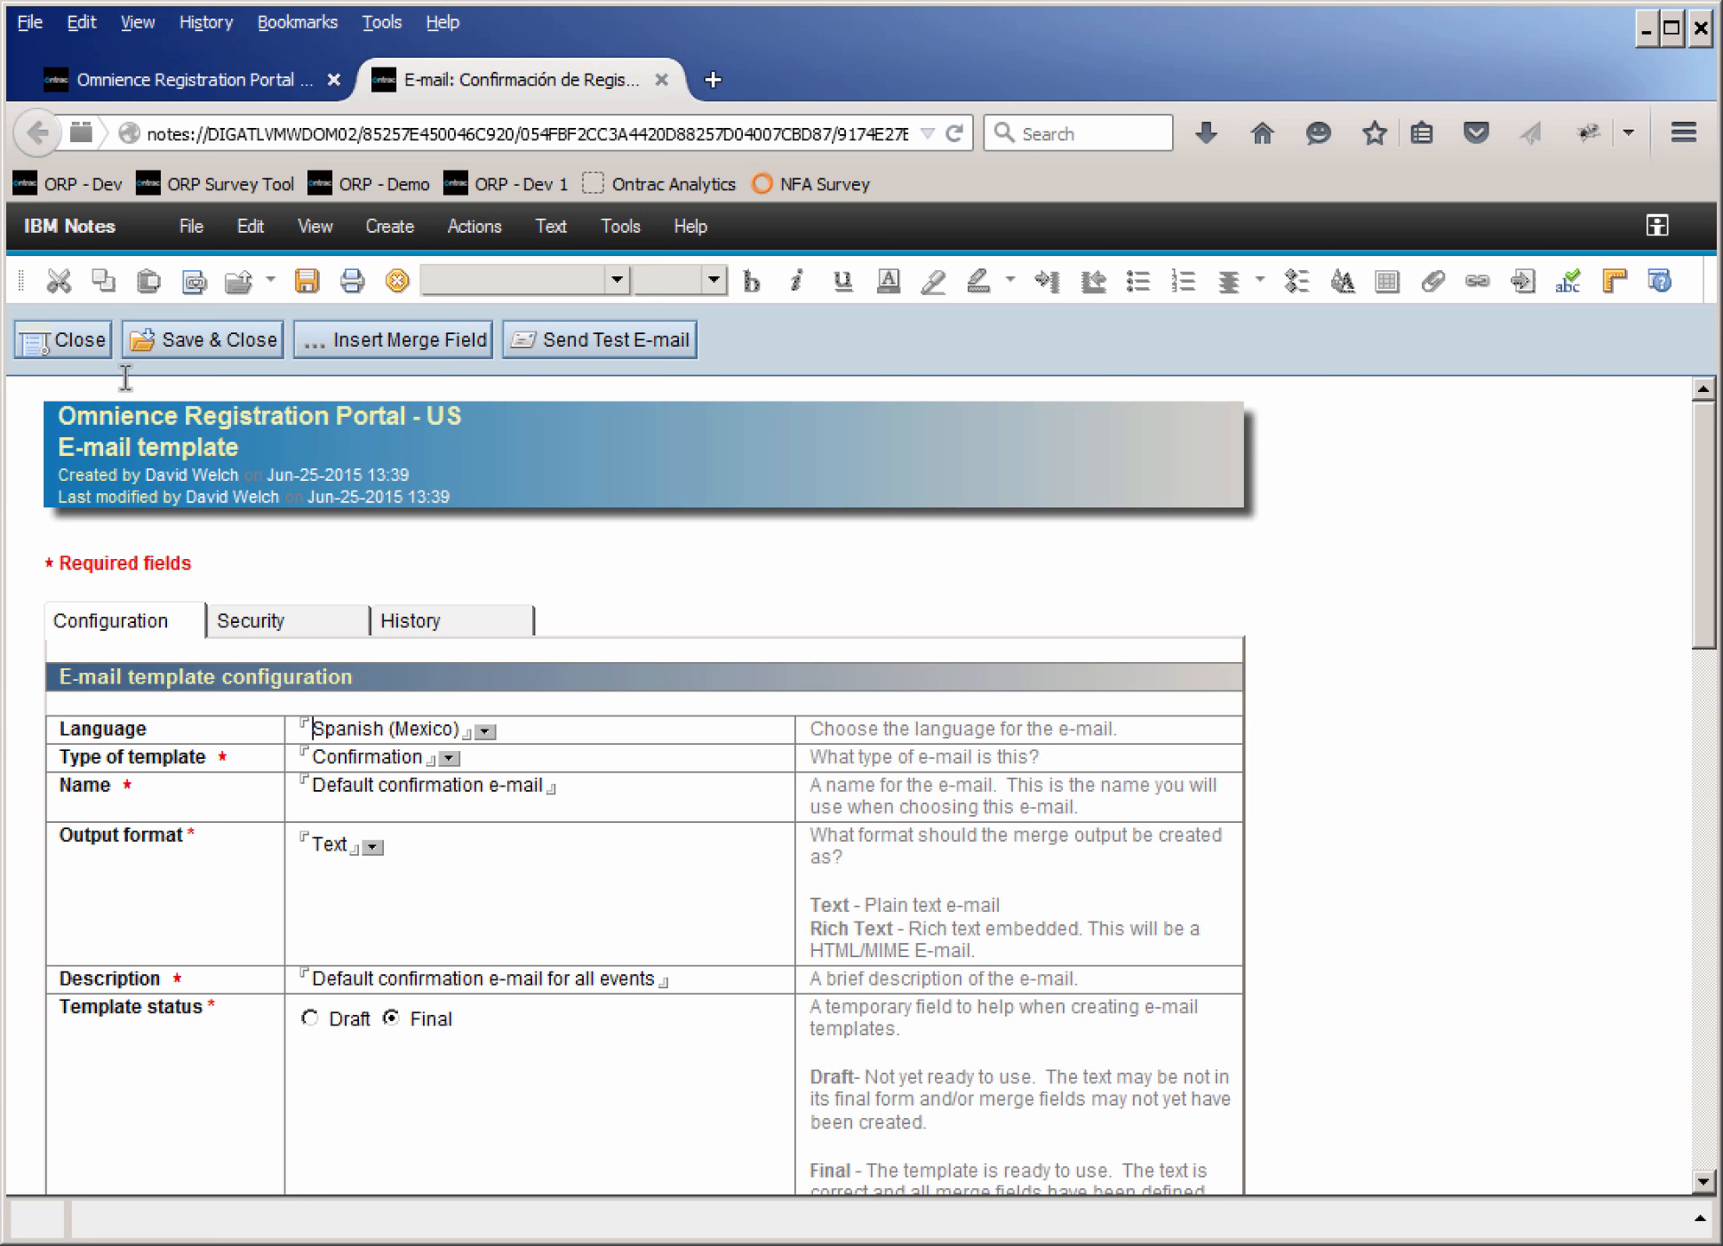
pyautogui.click(80, 337)
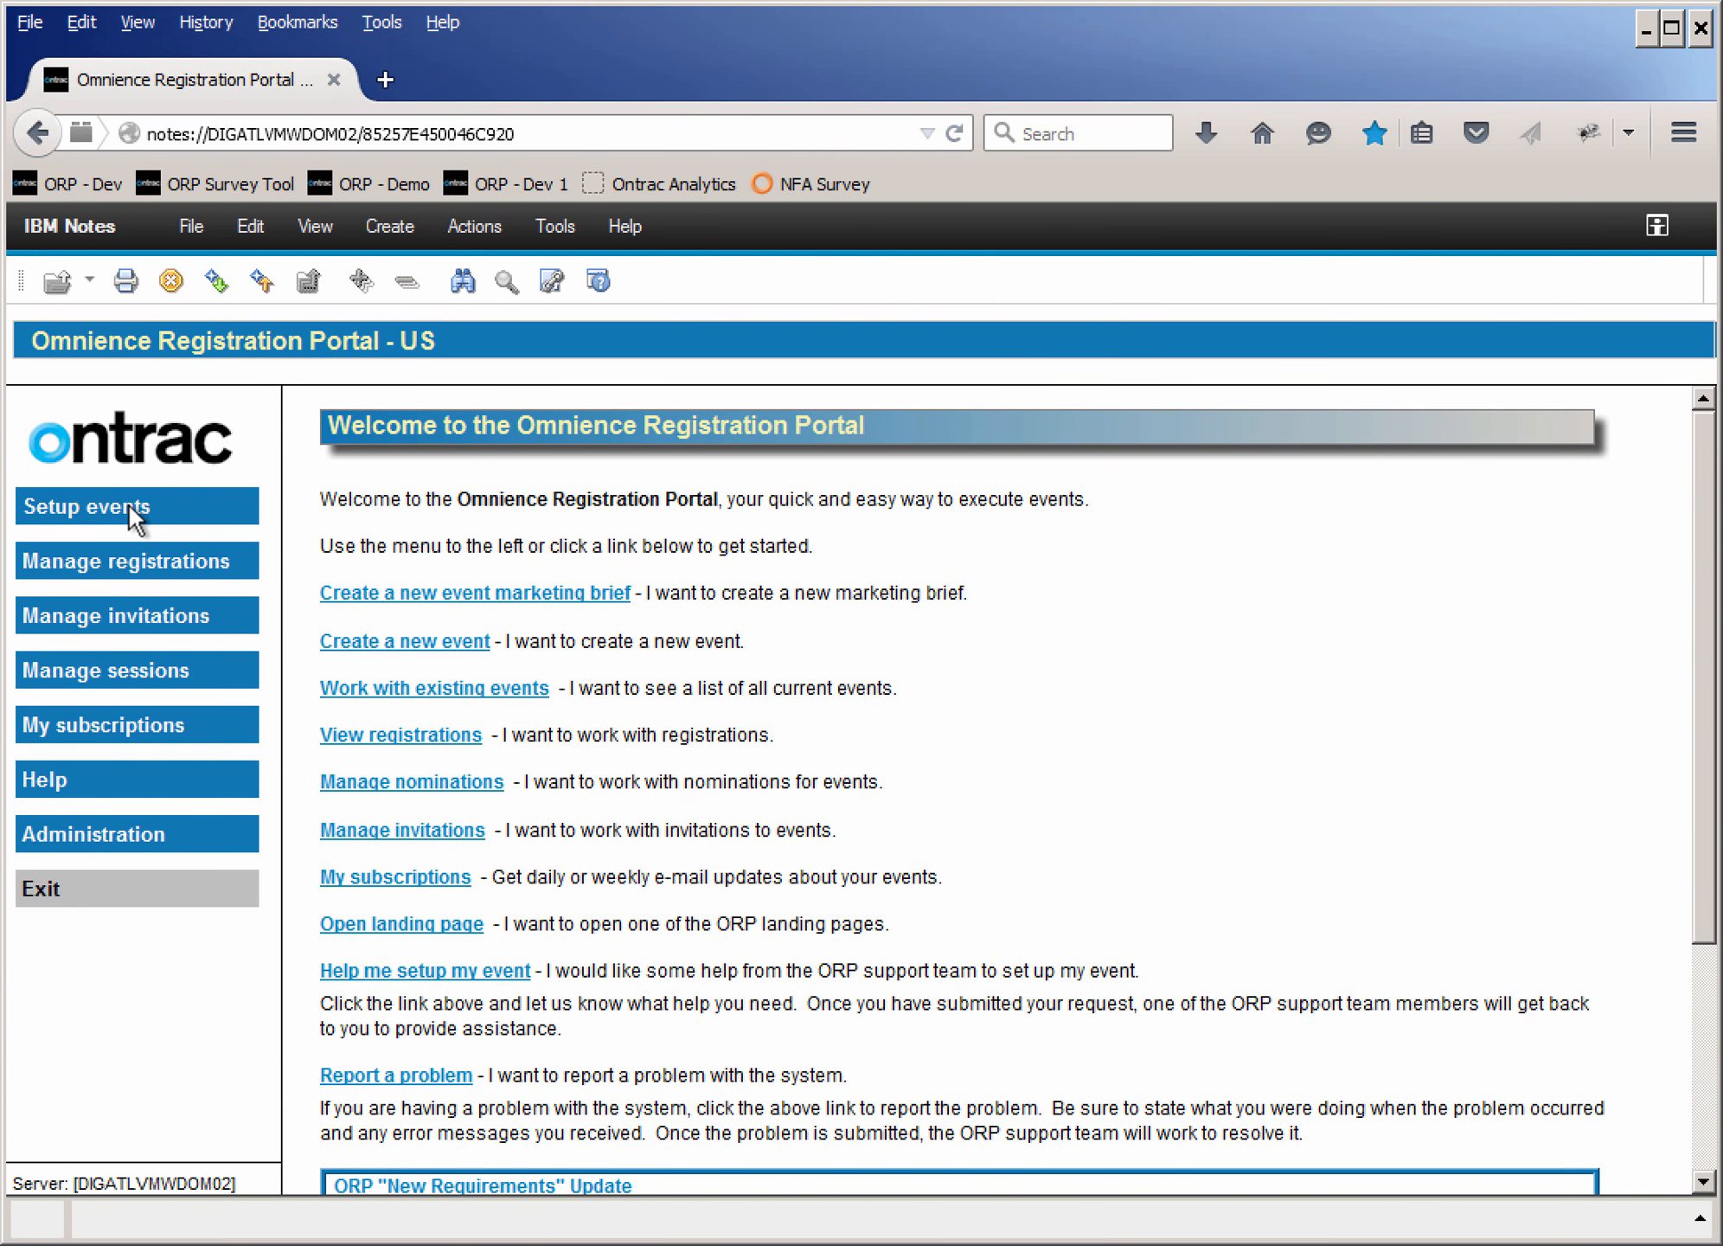
# - Create a new event brief for a face-to-face event starting 06/25/2015
pyautogui.click(128, 506)
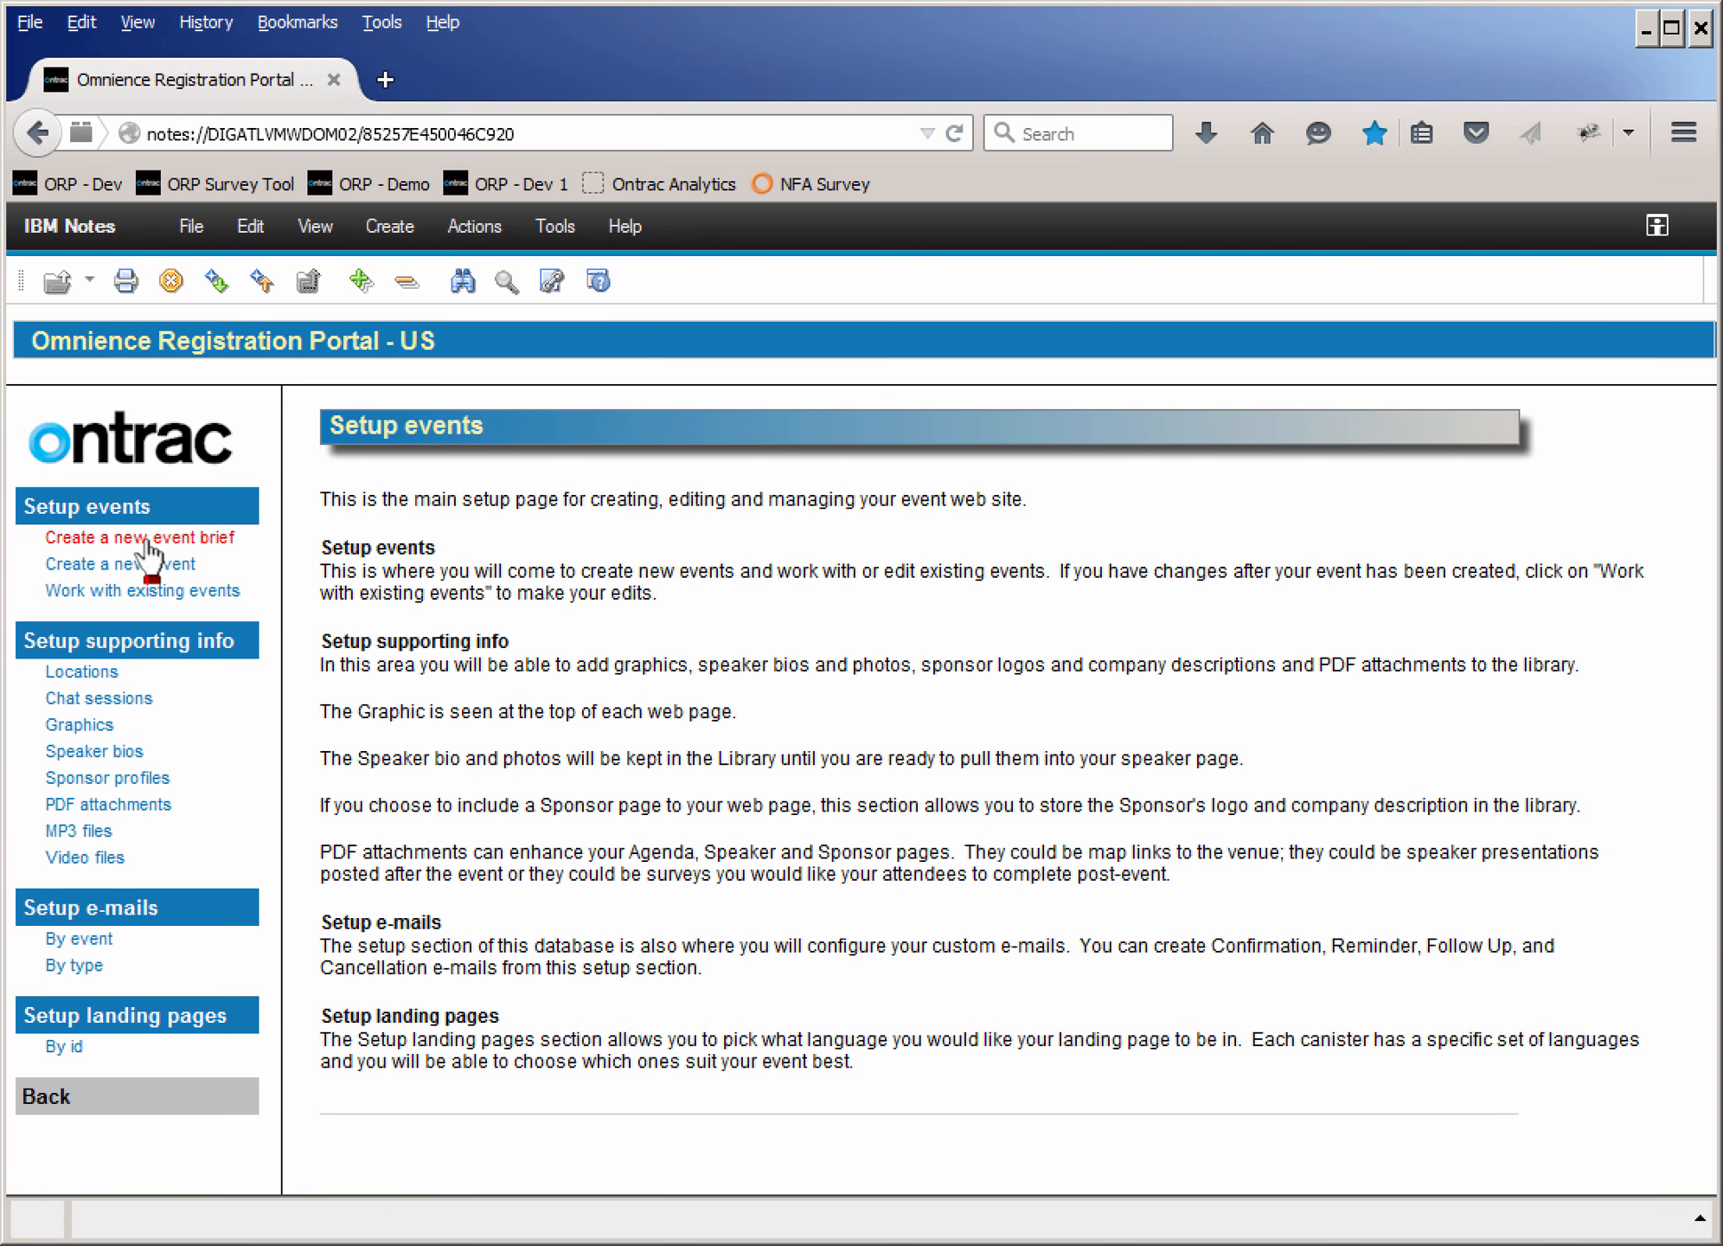
pyautogui.click(147, 540)
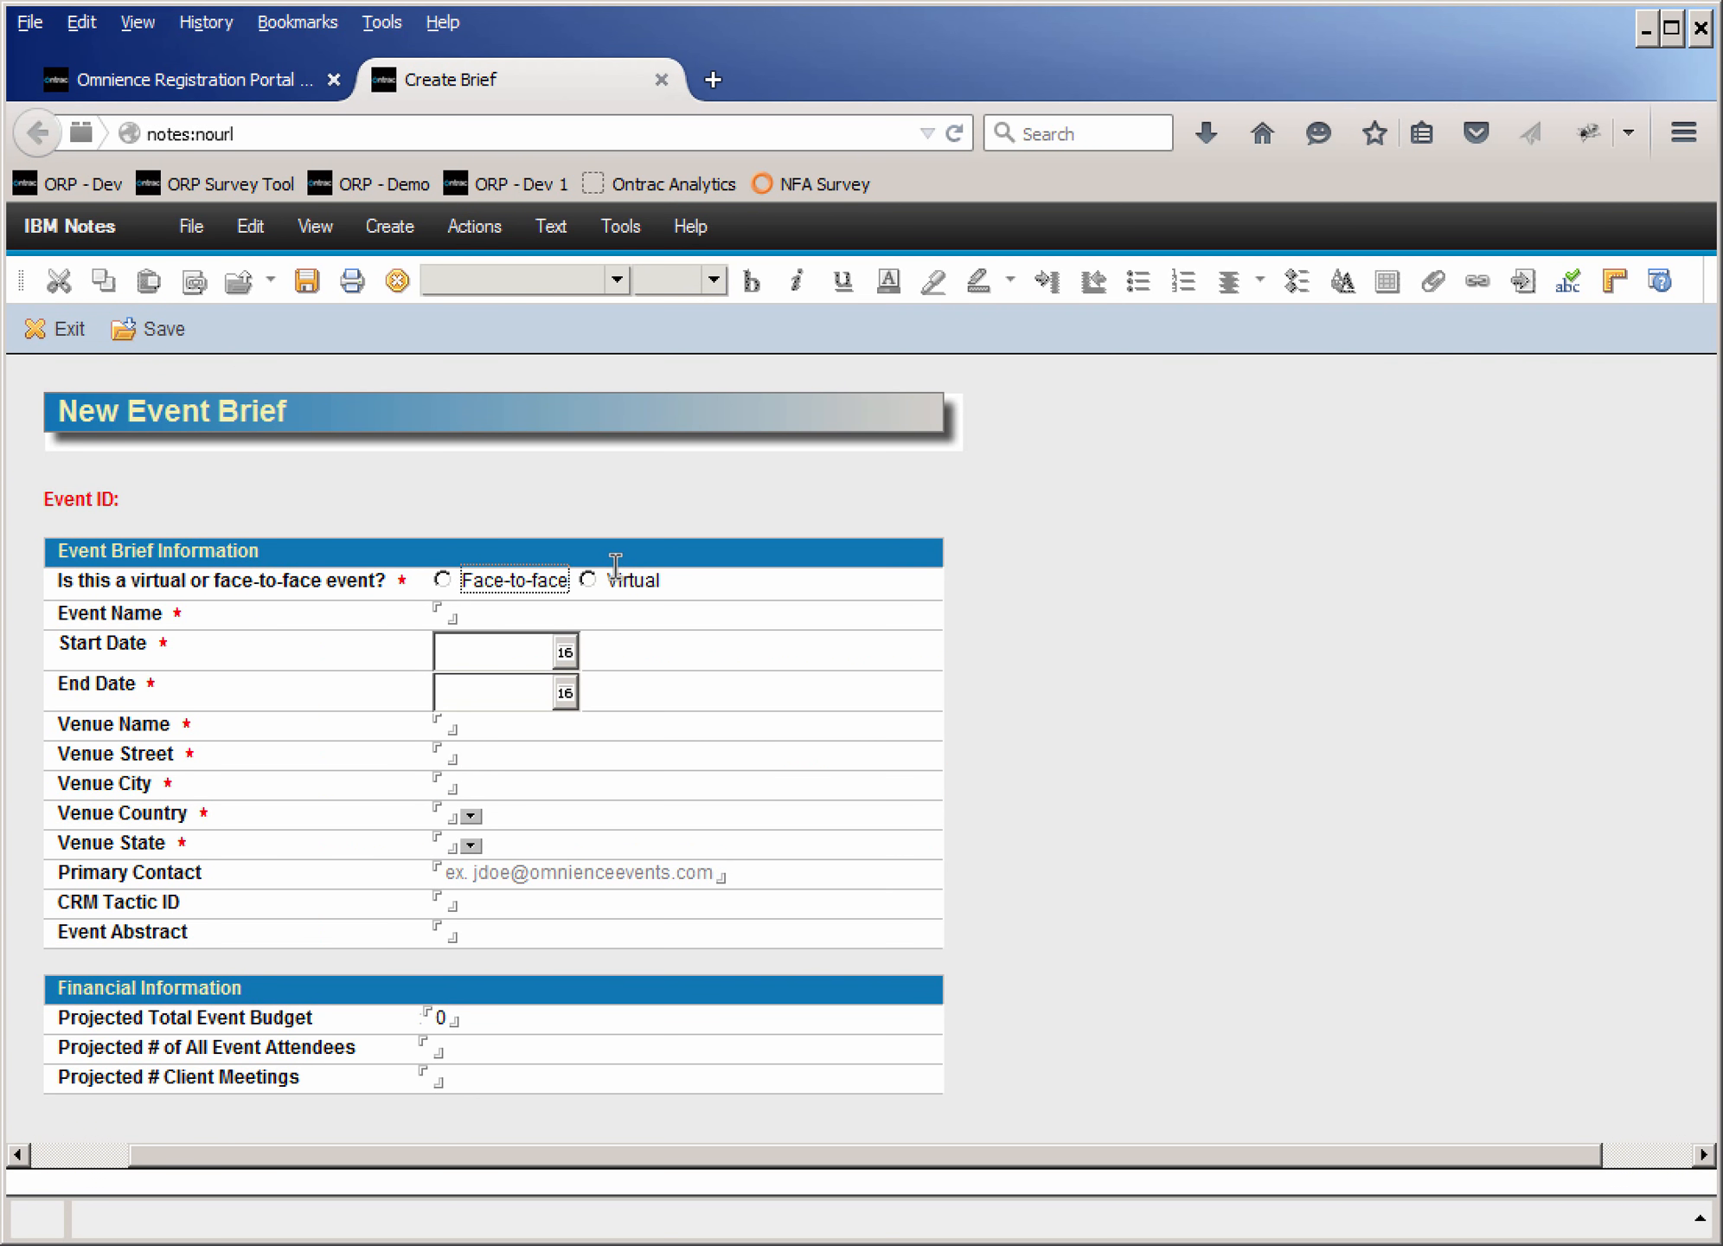
pyautogui.click(511, 583)
pyautogui.click(454, 610)
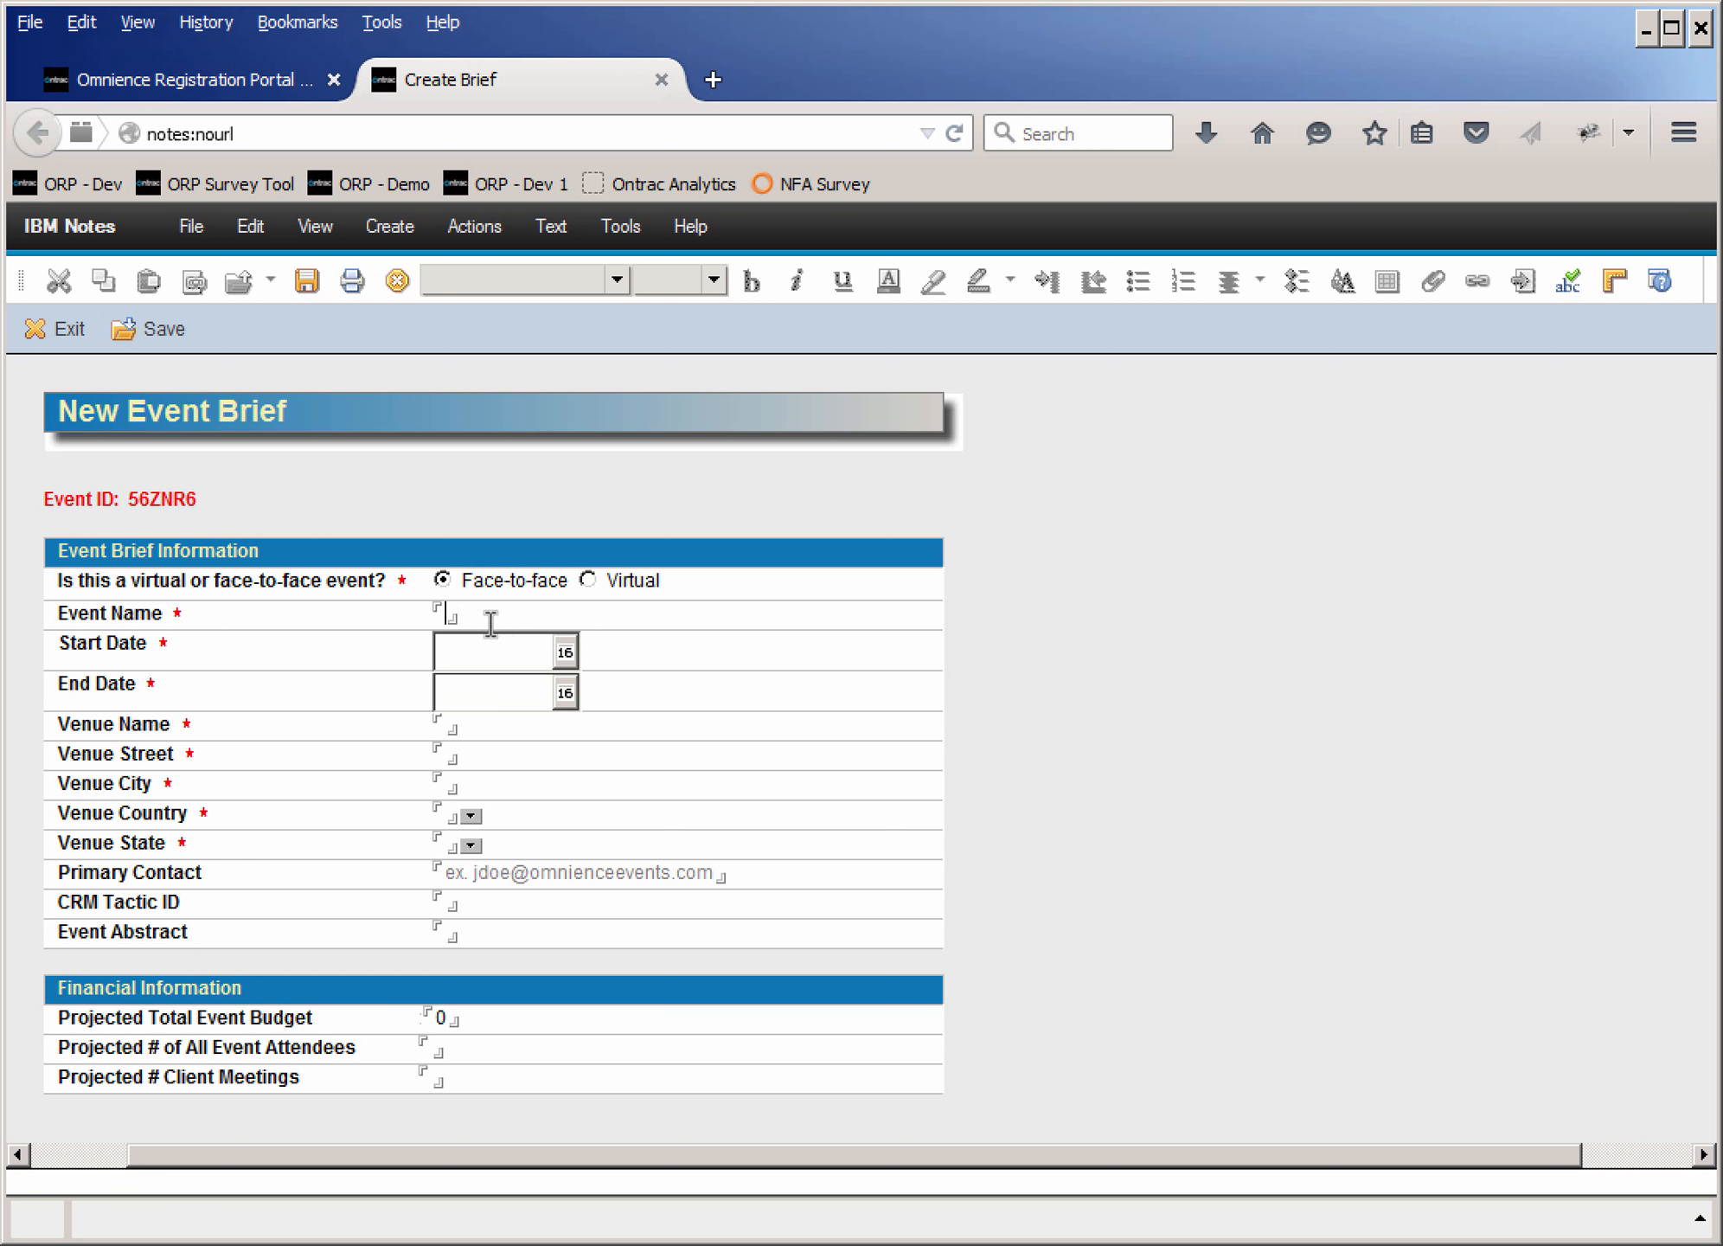
pyautogui.click(563, 652)
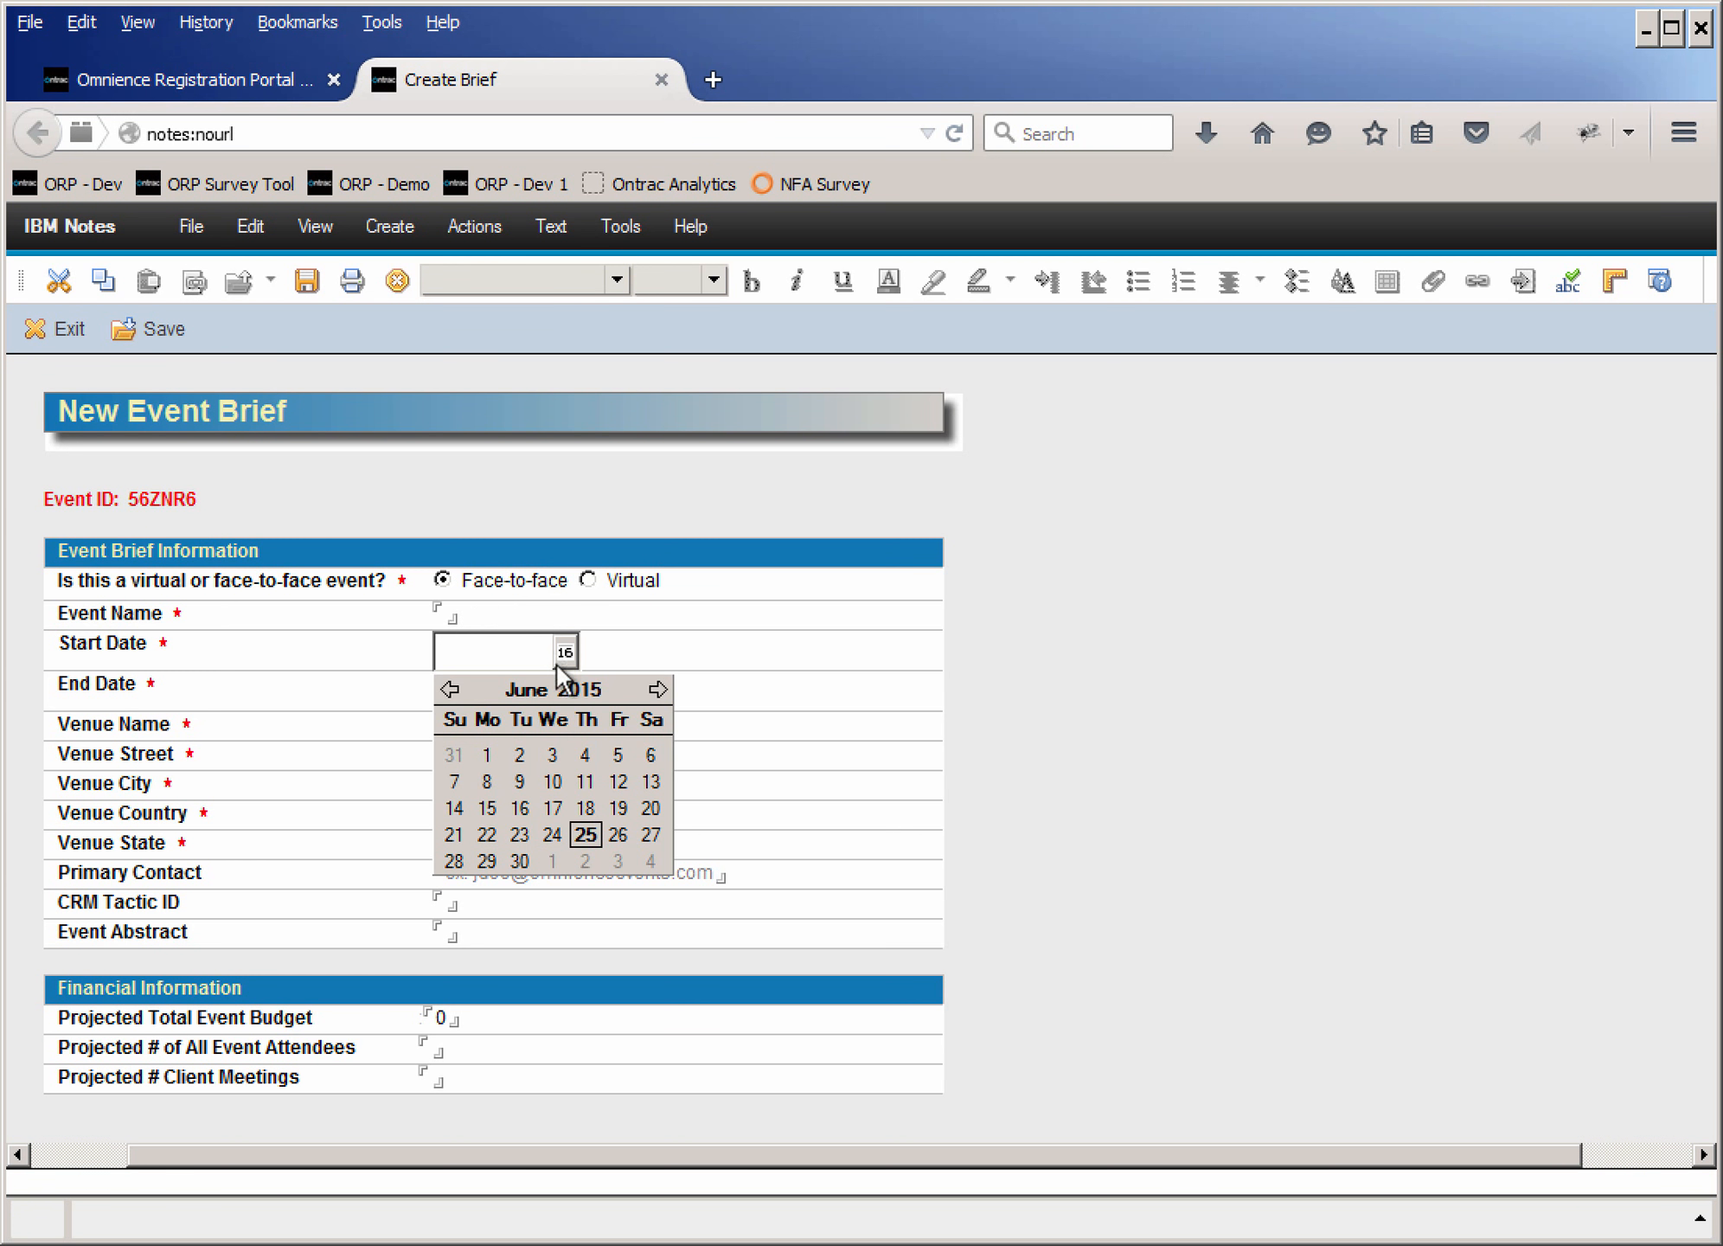
pyautogui.click(584, 834)
pyautogui.click(448, 727)
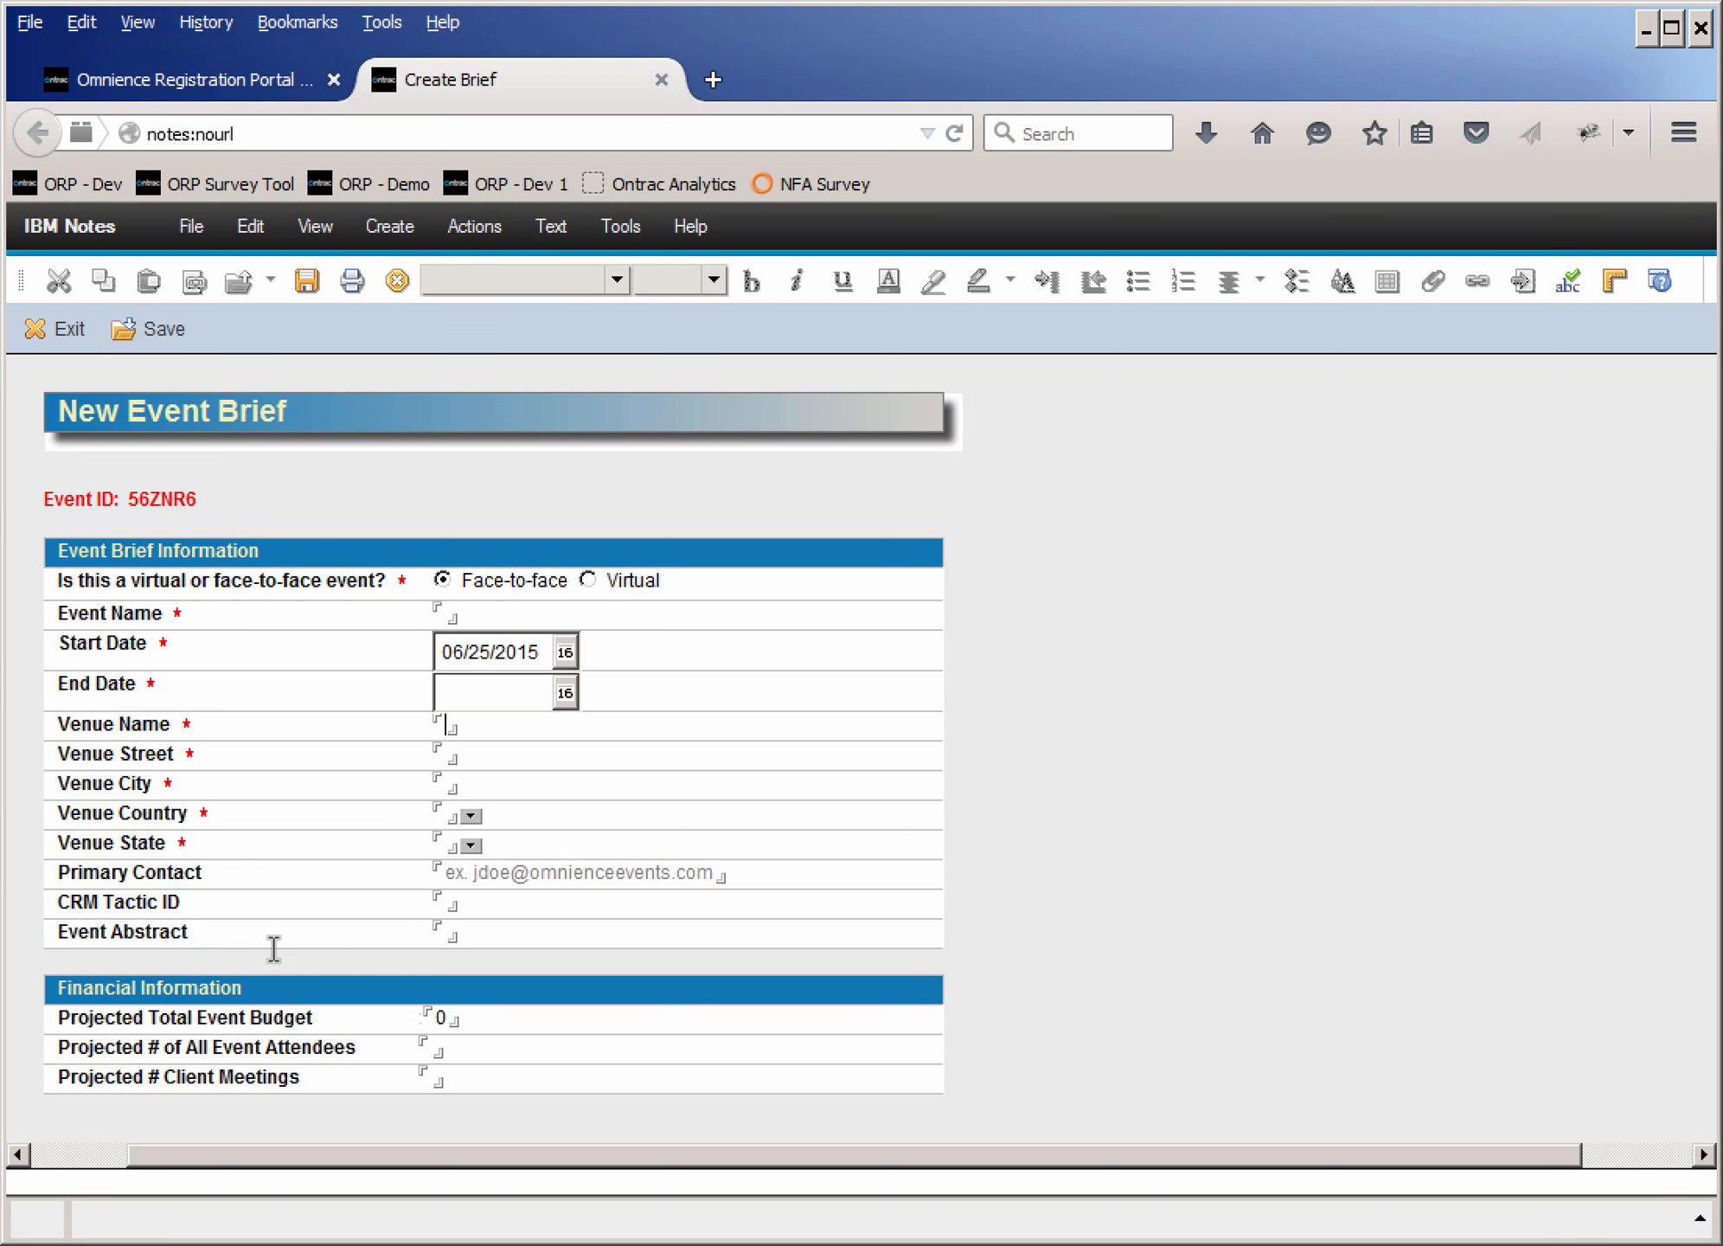
# - Check the brief's projected budget and attendee fields and exit the event brief without saving
pyautogui.click(469, 1024)
pyautogui.click(463, 1048)
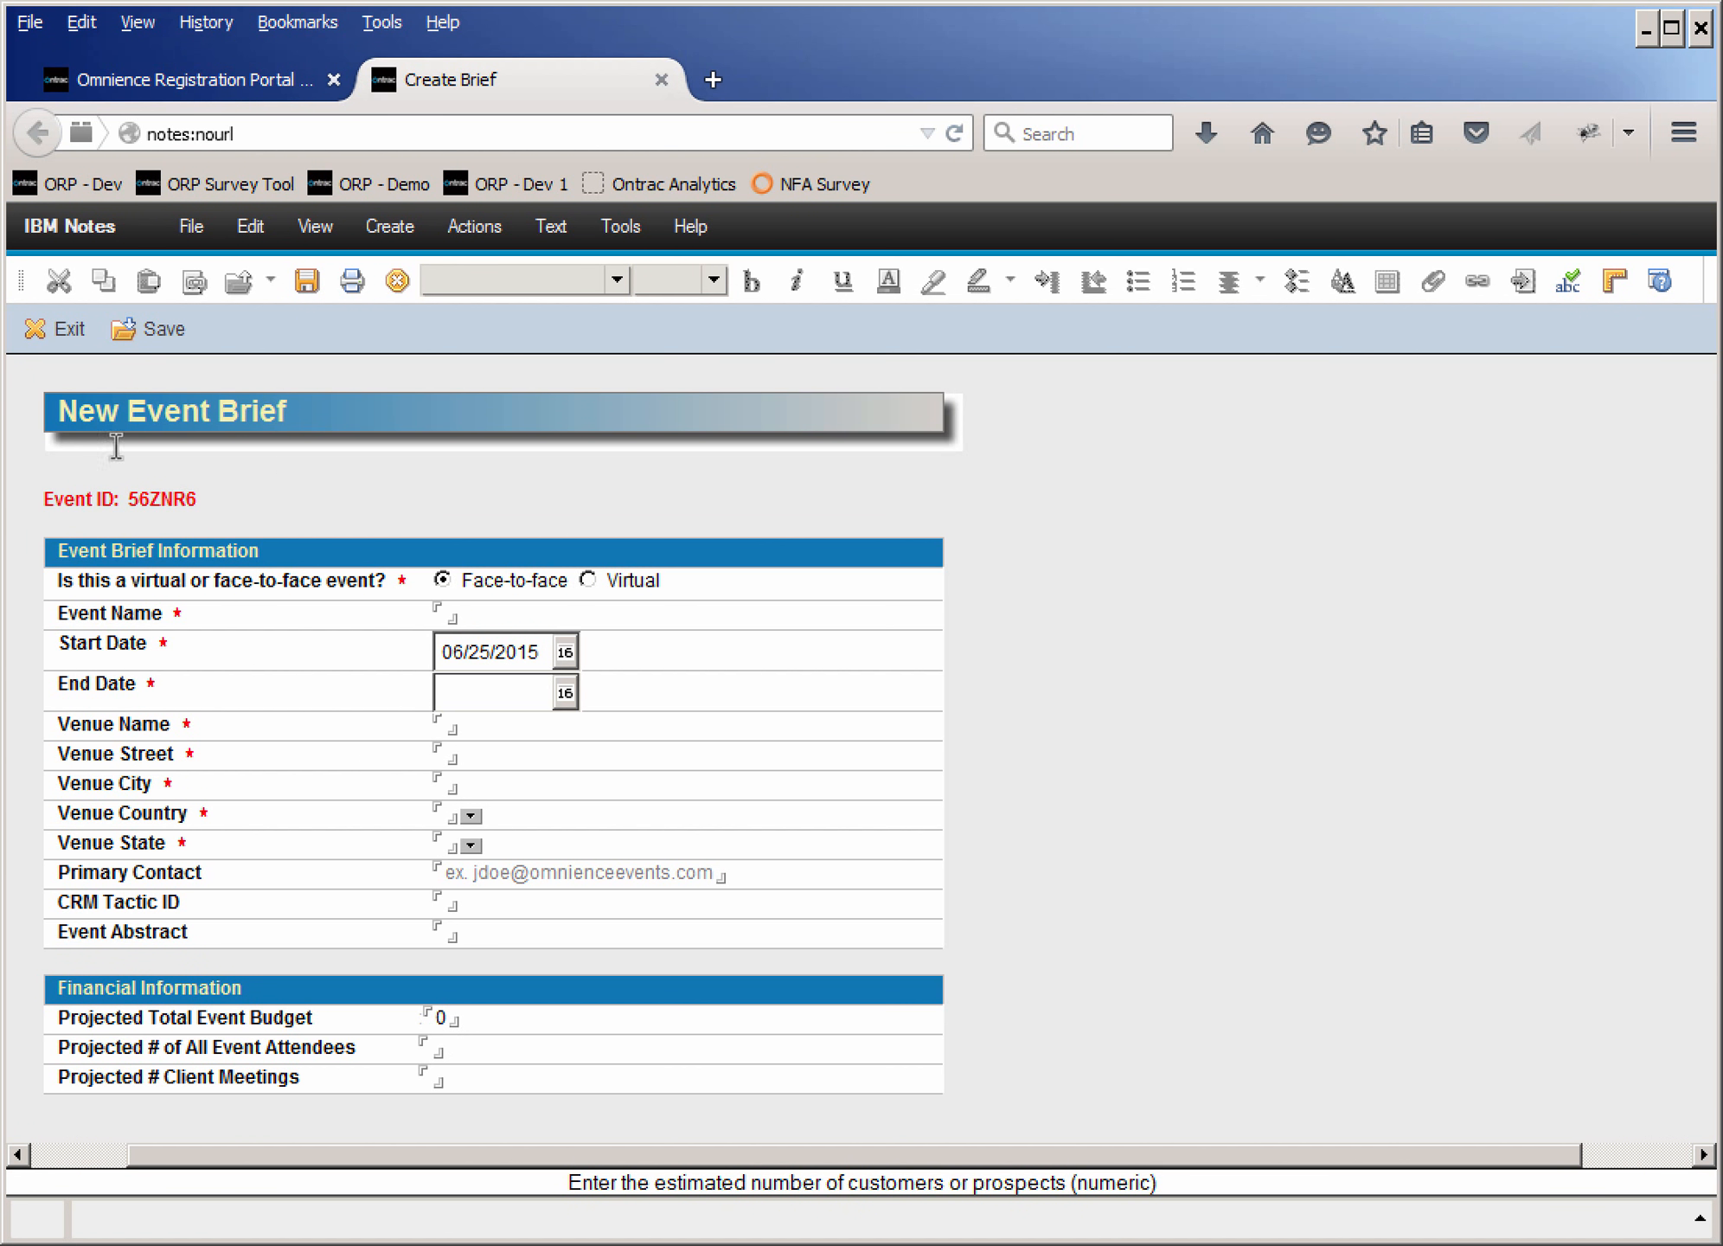
pyautogui.click(76, 329)
pyautogui.click(1138, 773)
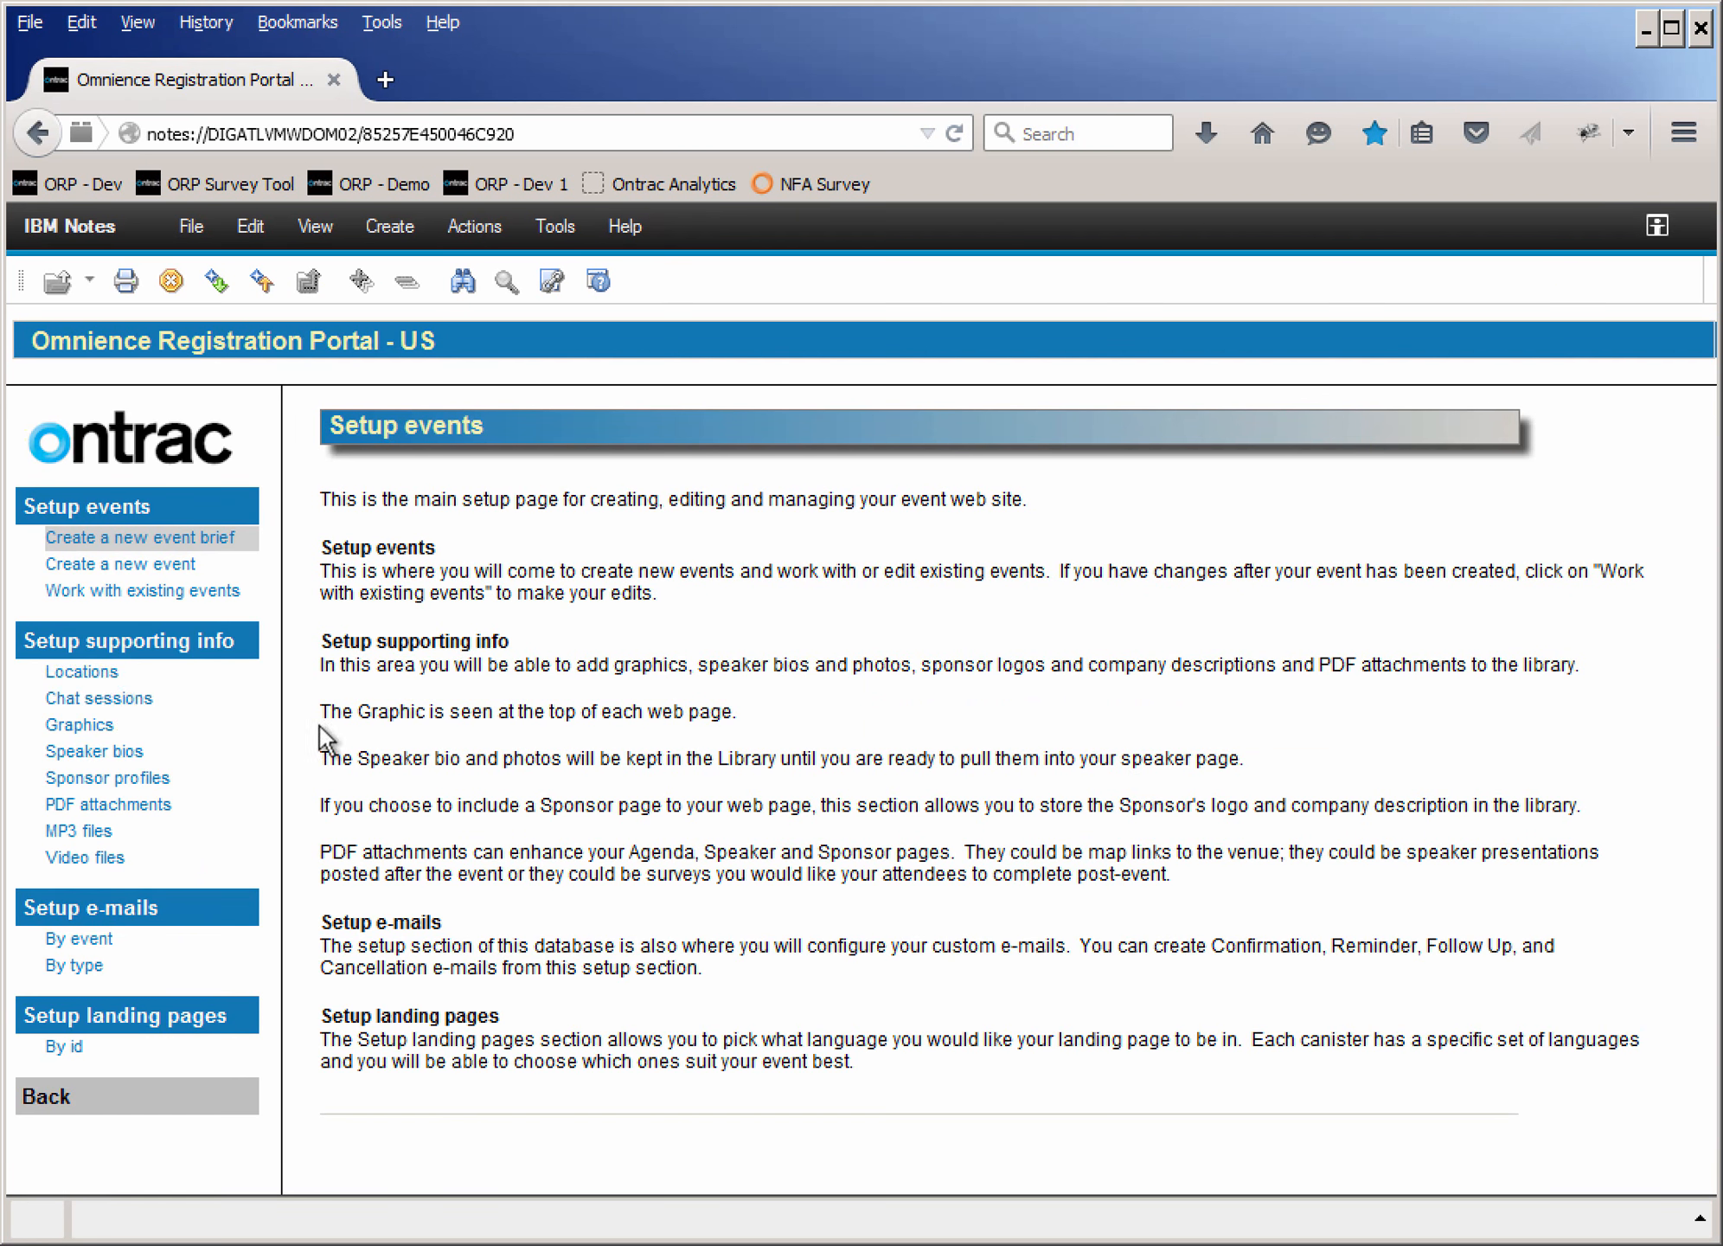
# - Create a new event from the approved brief for Our Test Event
pyautogui.click(163, 563)
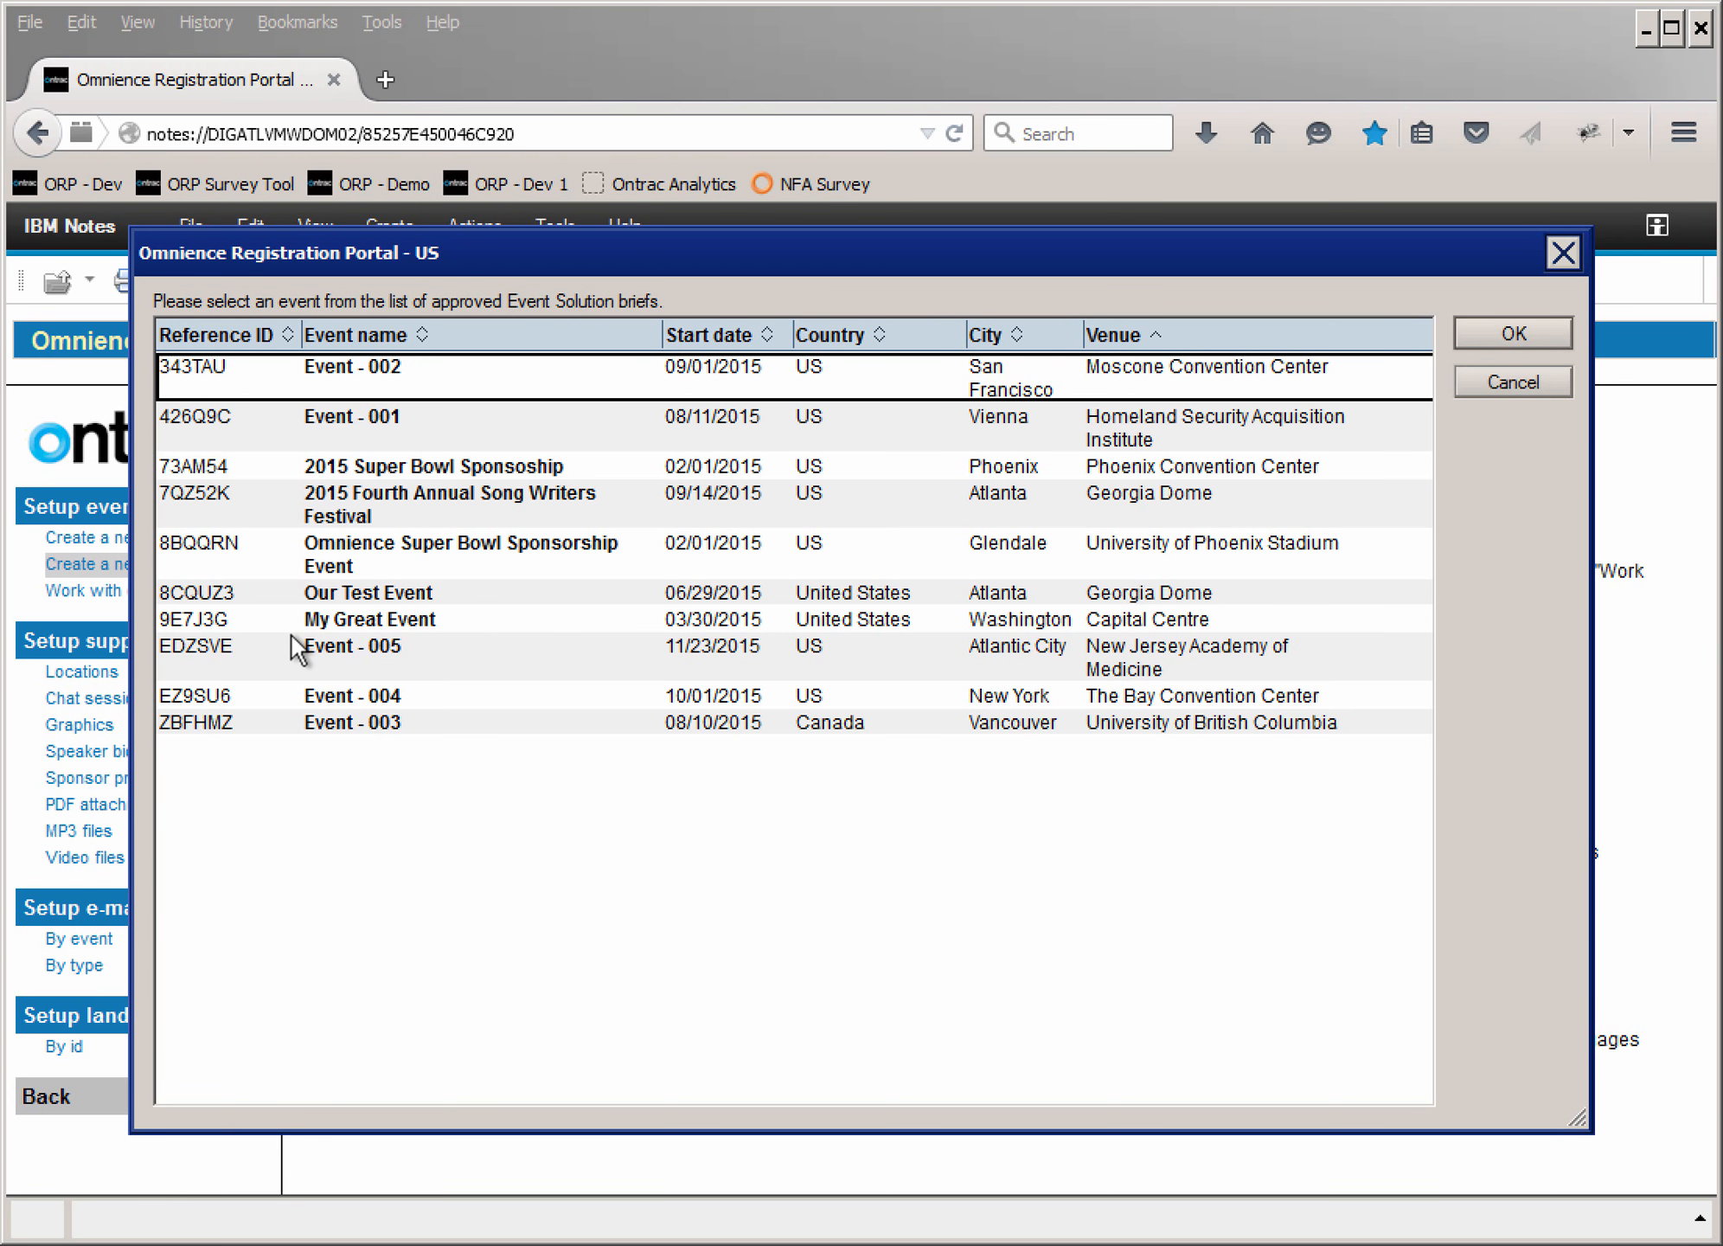
pyautogui.click(365, 597)
pyautogui.click(1486, 339)
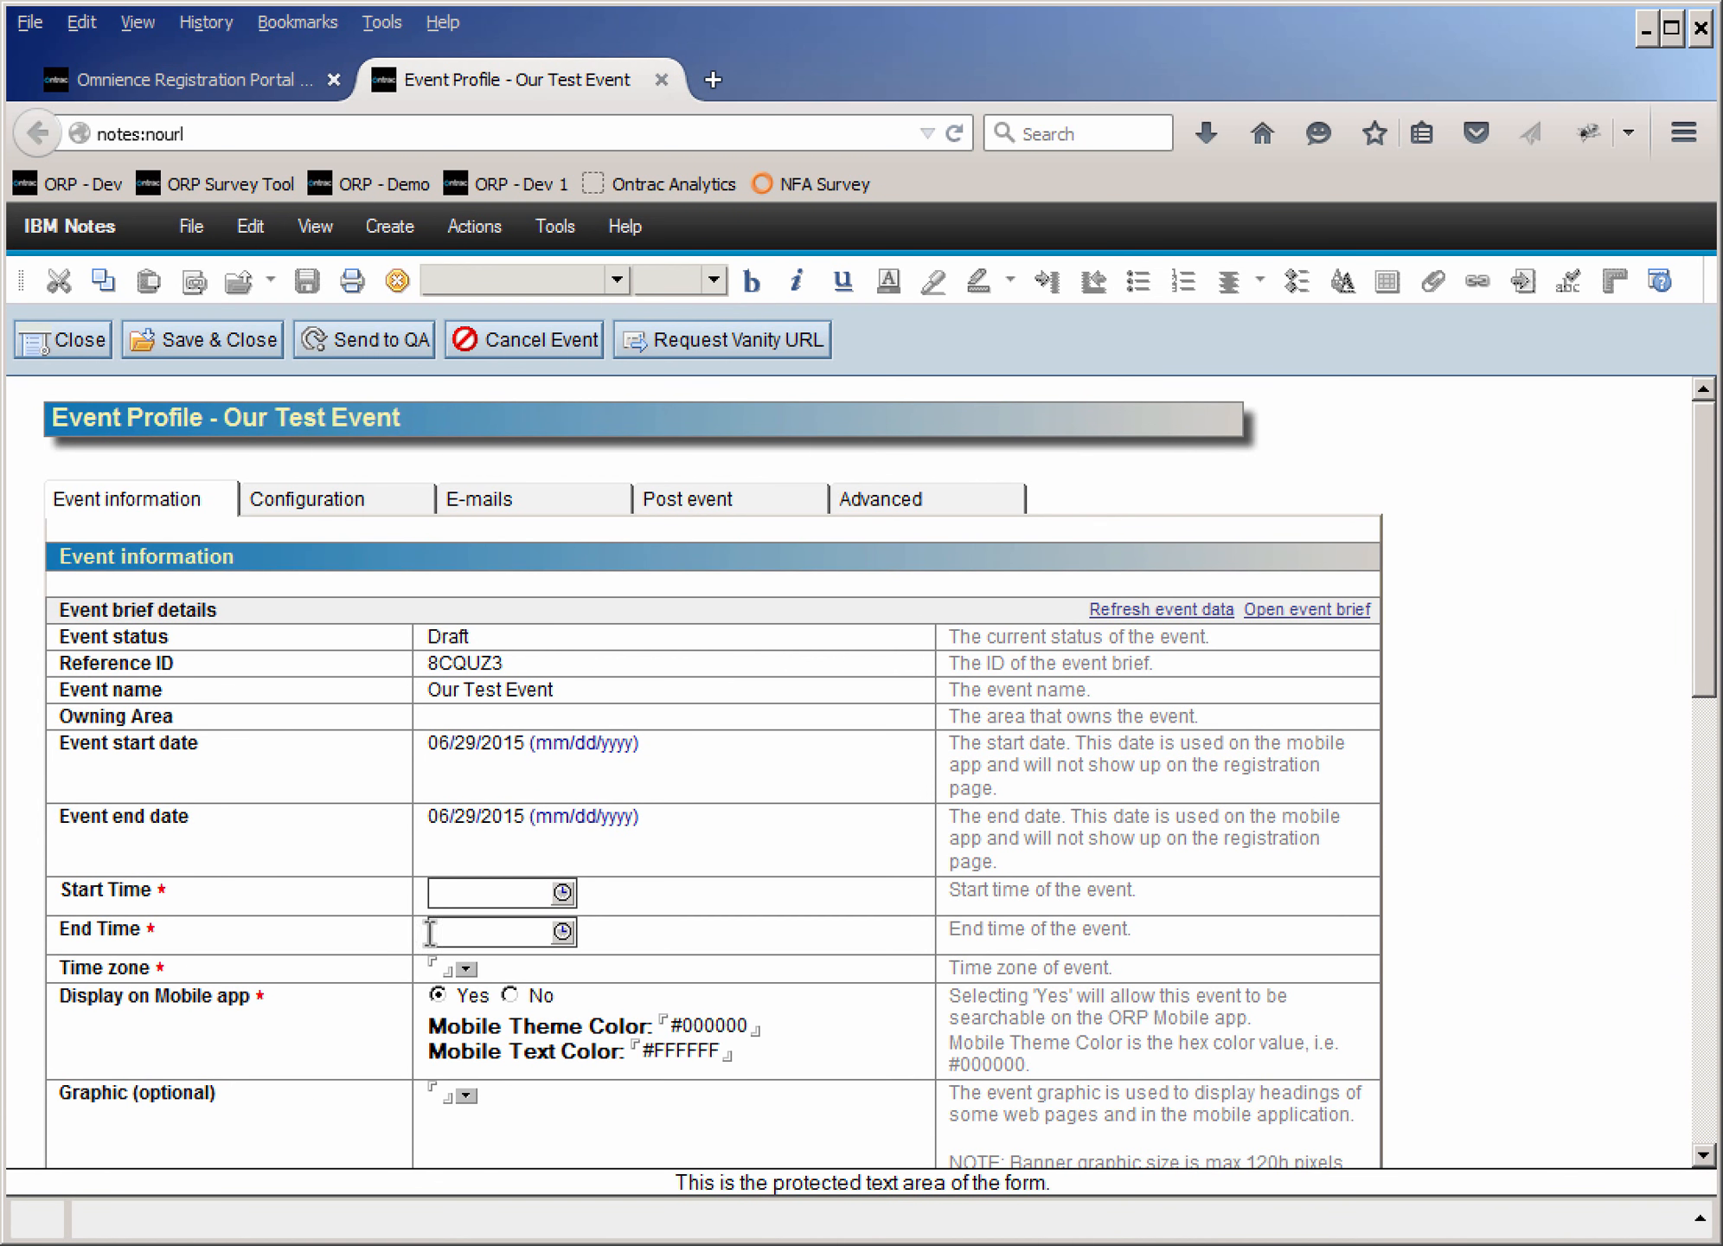
# - Look through the event profile's Configuration, E-mails and Post event sections and return to the event information
pyautogui.click(287, 506)
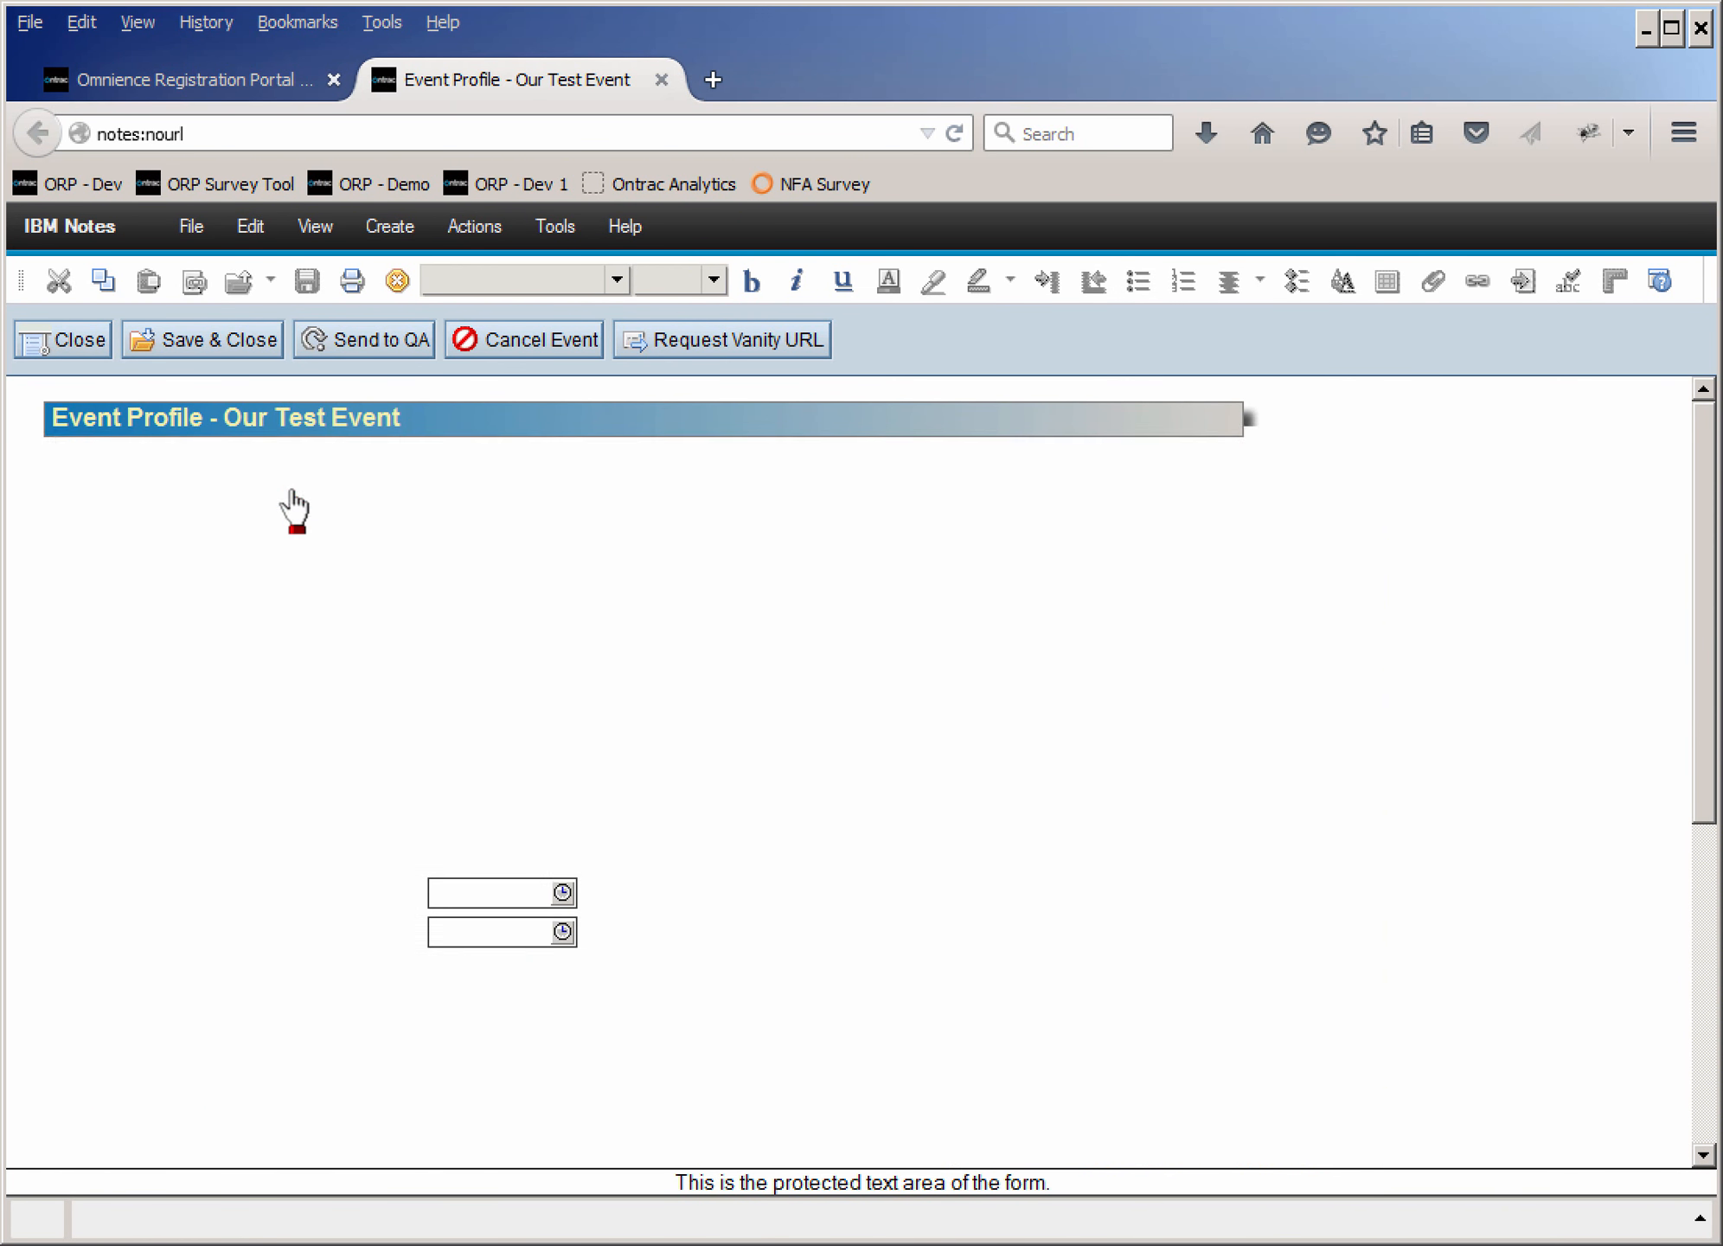
pyautogui.click(501, 503)
pyautogui.click(697, 509)
pyautogui.click(497, 509)
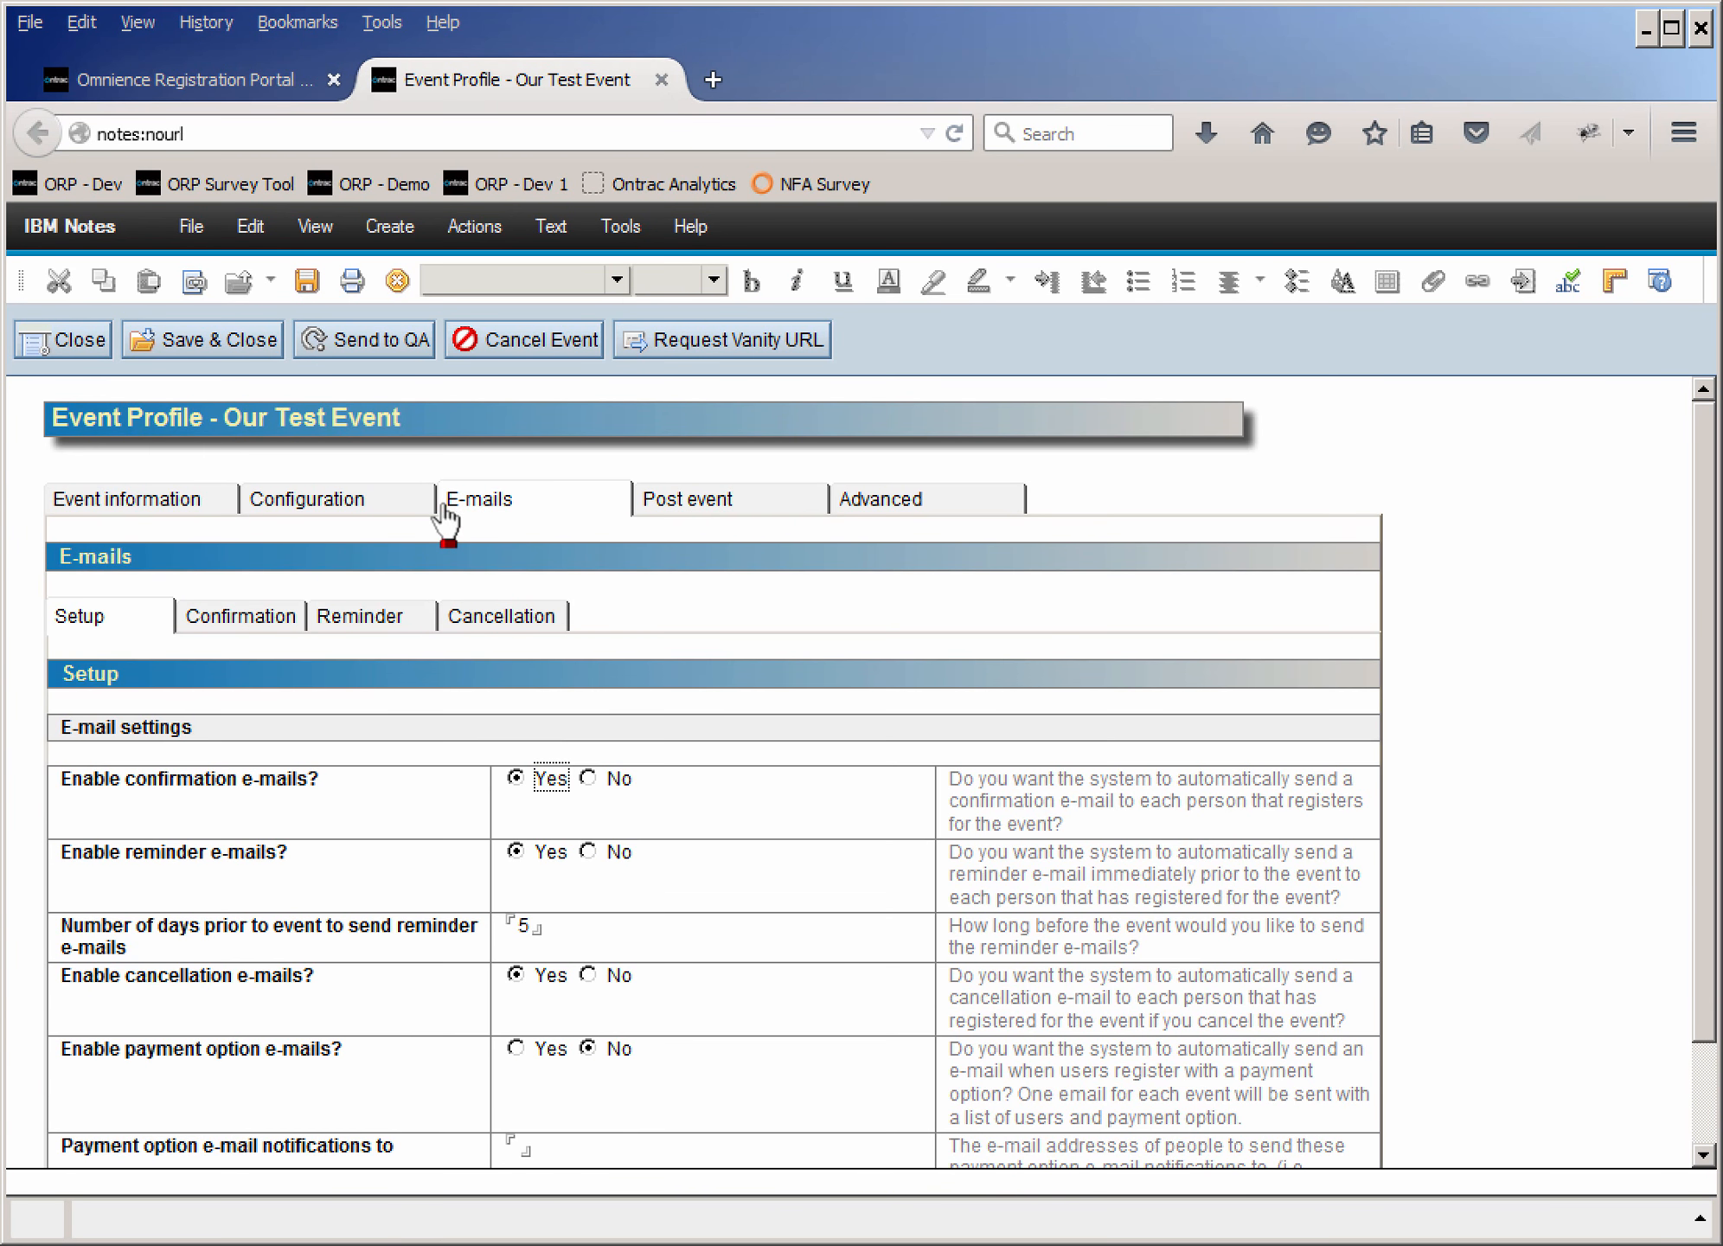
pyautogui.click(400, 512)
pyautogui.click(147, 506)
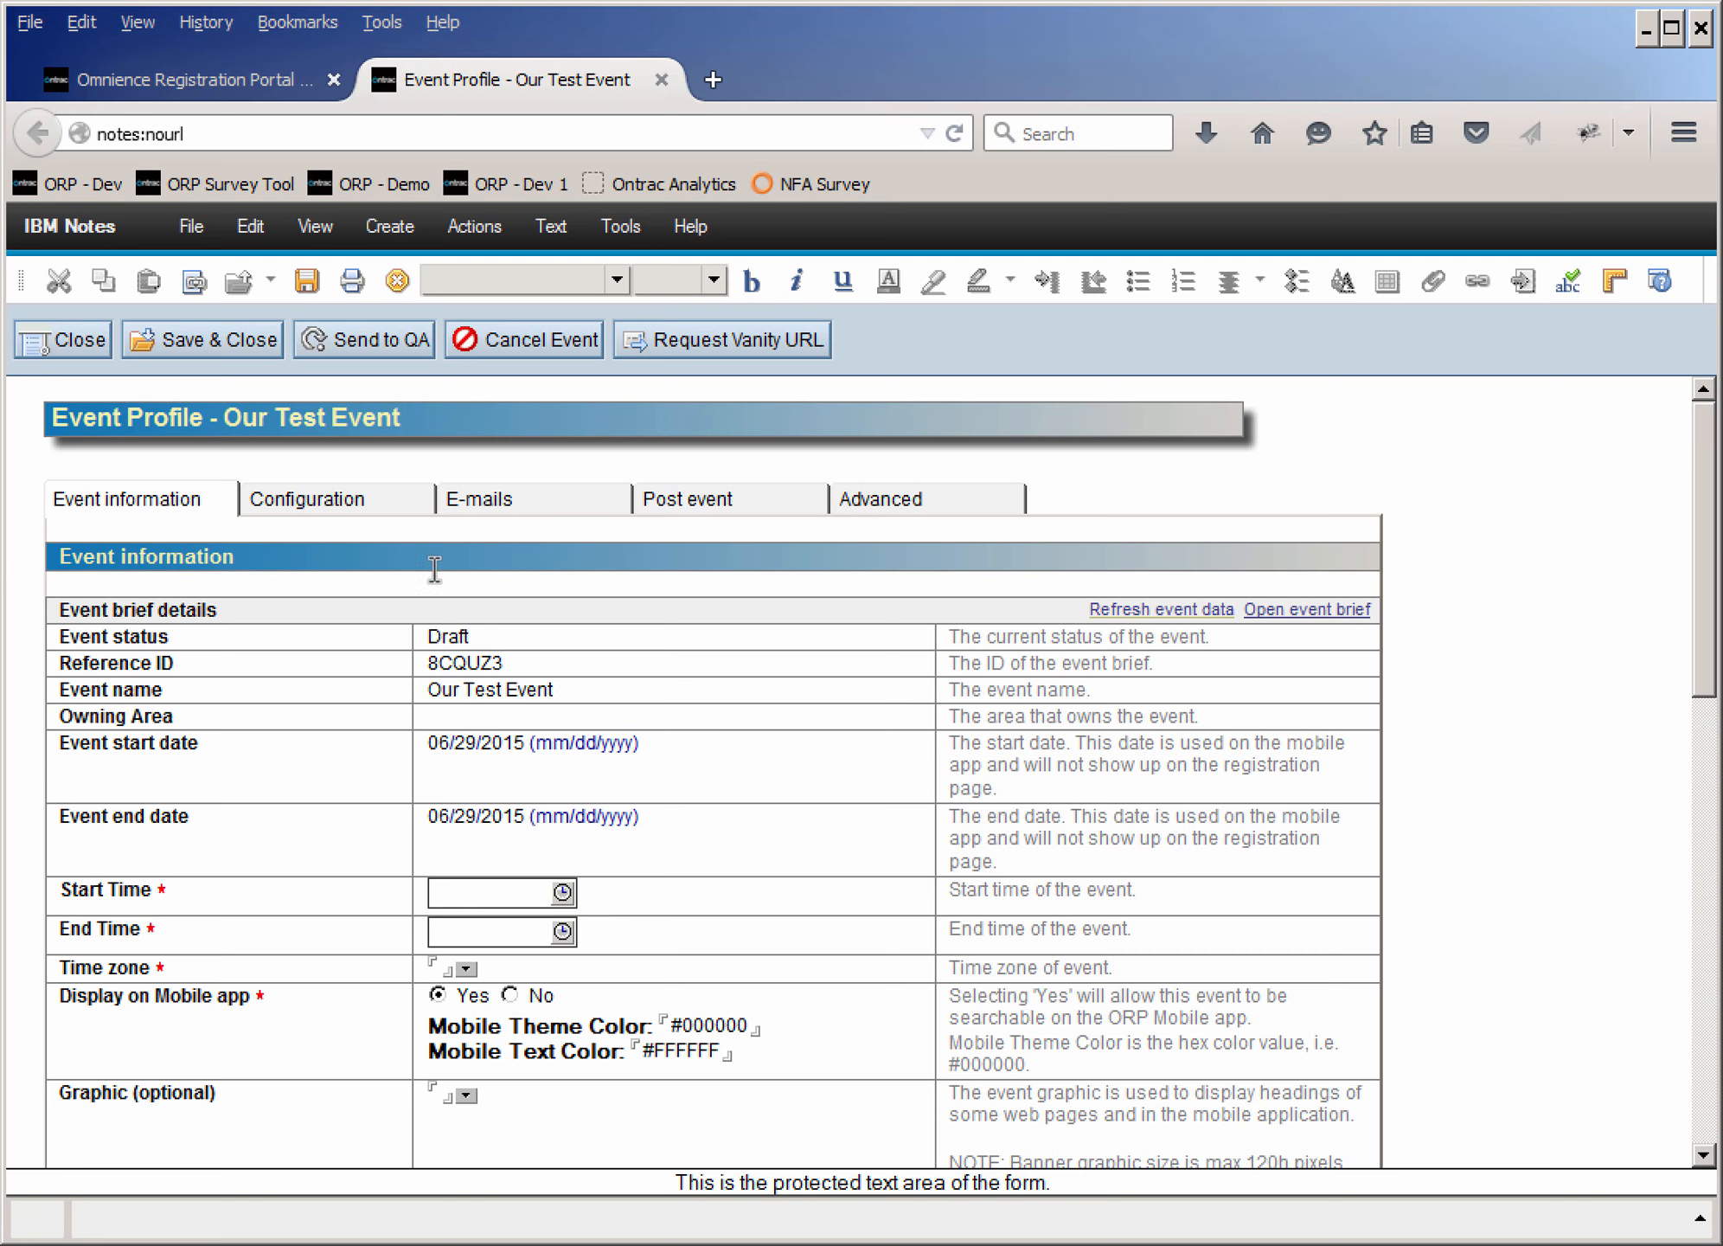
# - View the available web site languages in the event's configuration without changing them and close the event profile
pyautogui.click(378, 519)
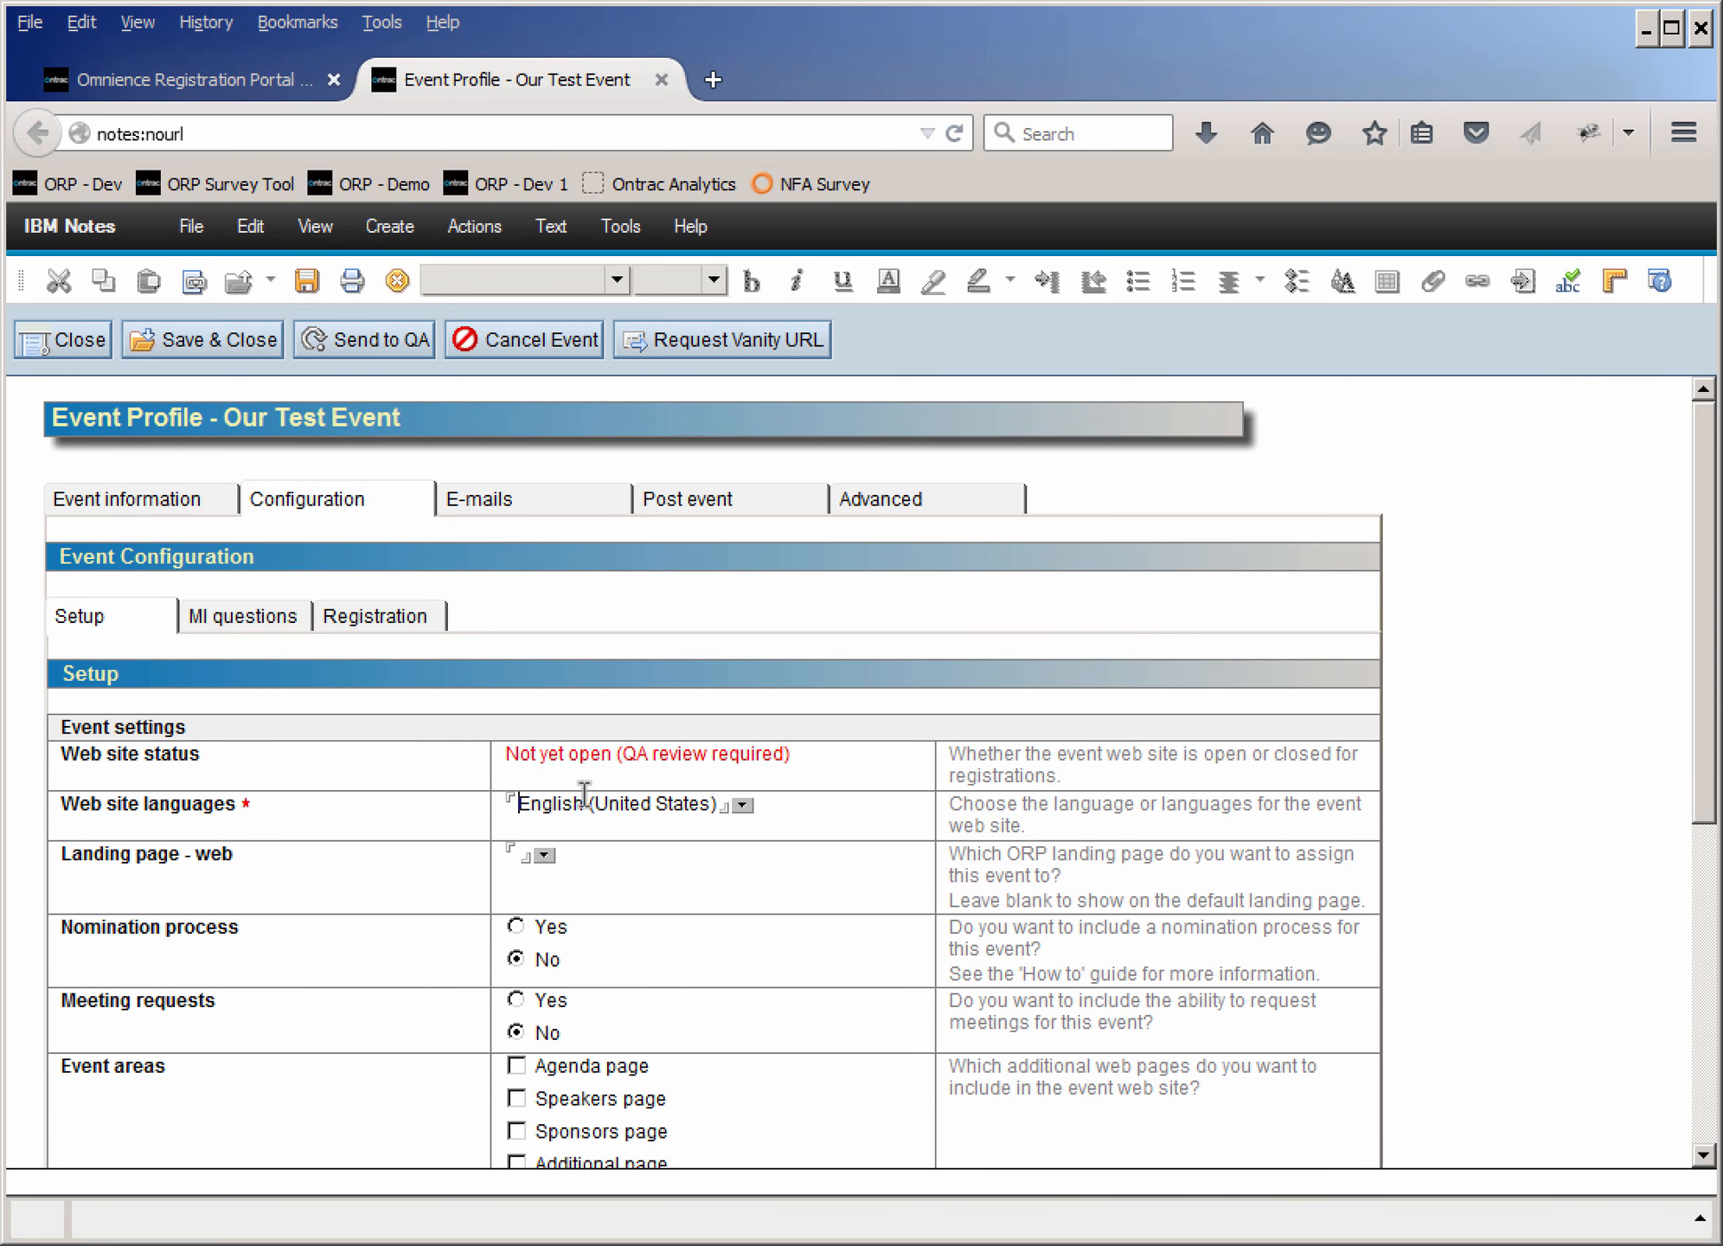
pyautogui.click(742, 805)
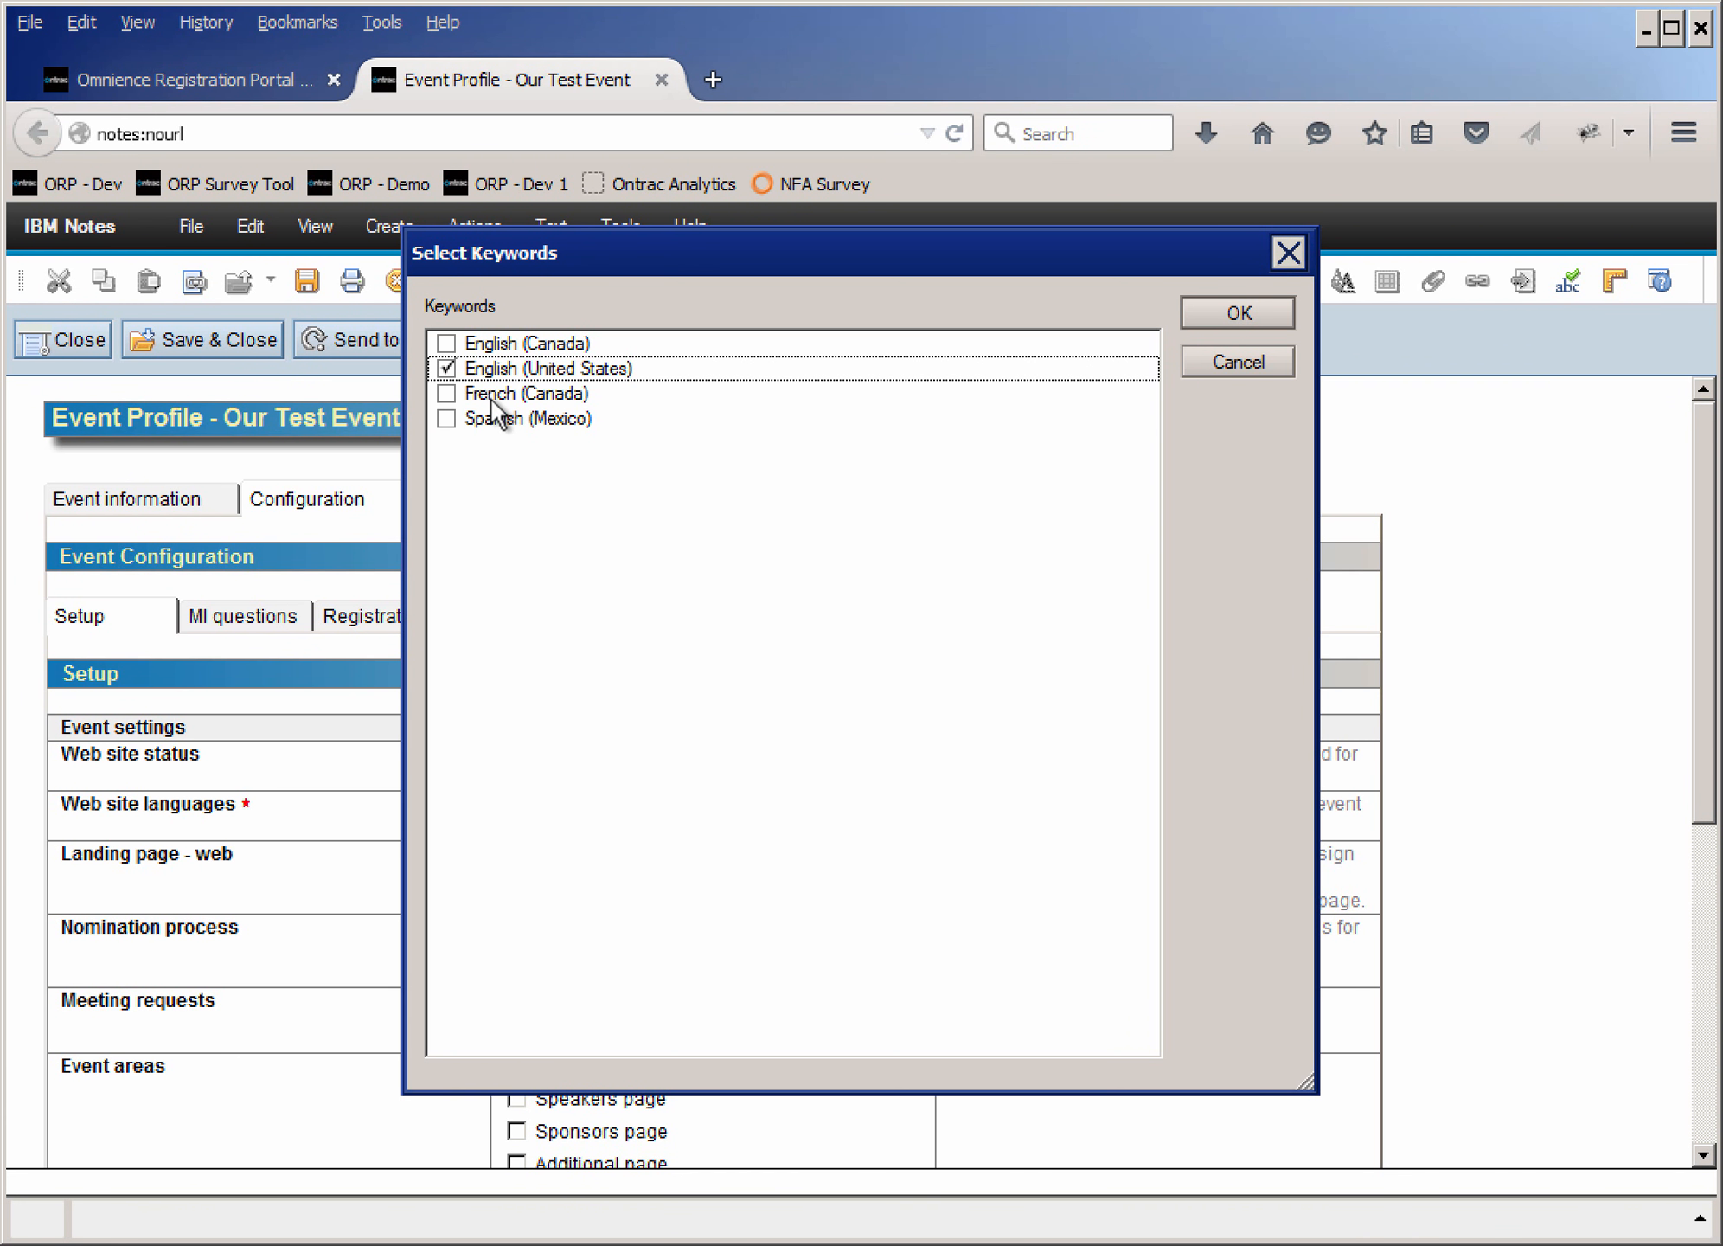
pyautogui.click(1228, 362)
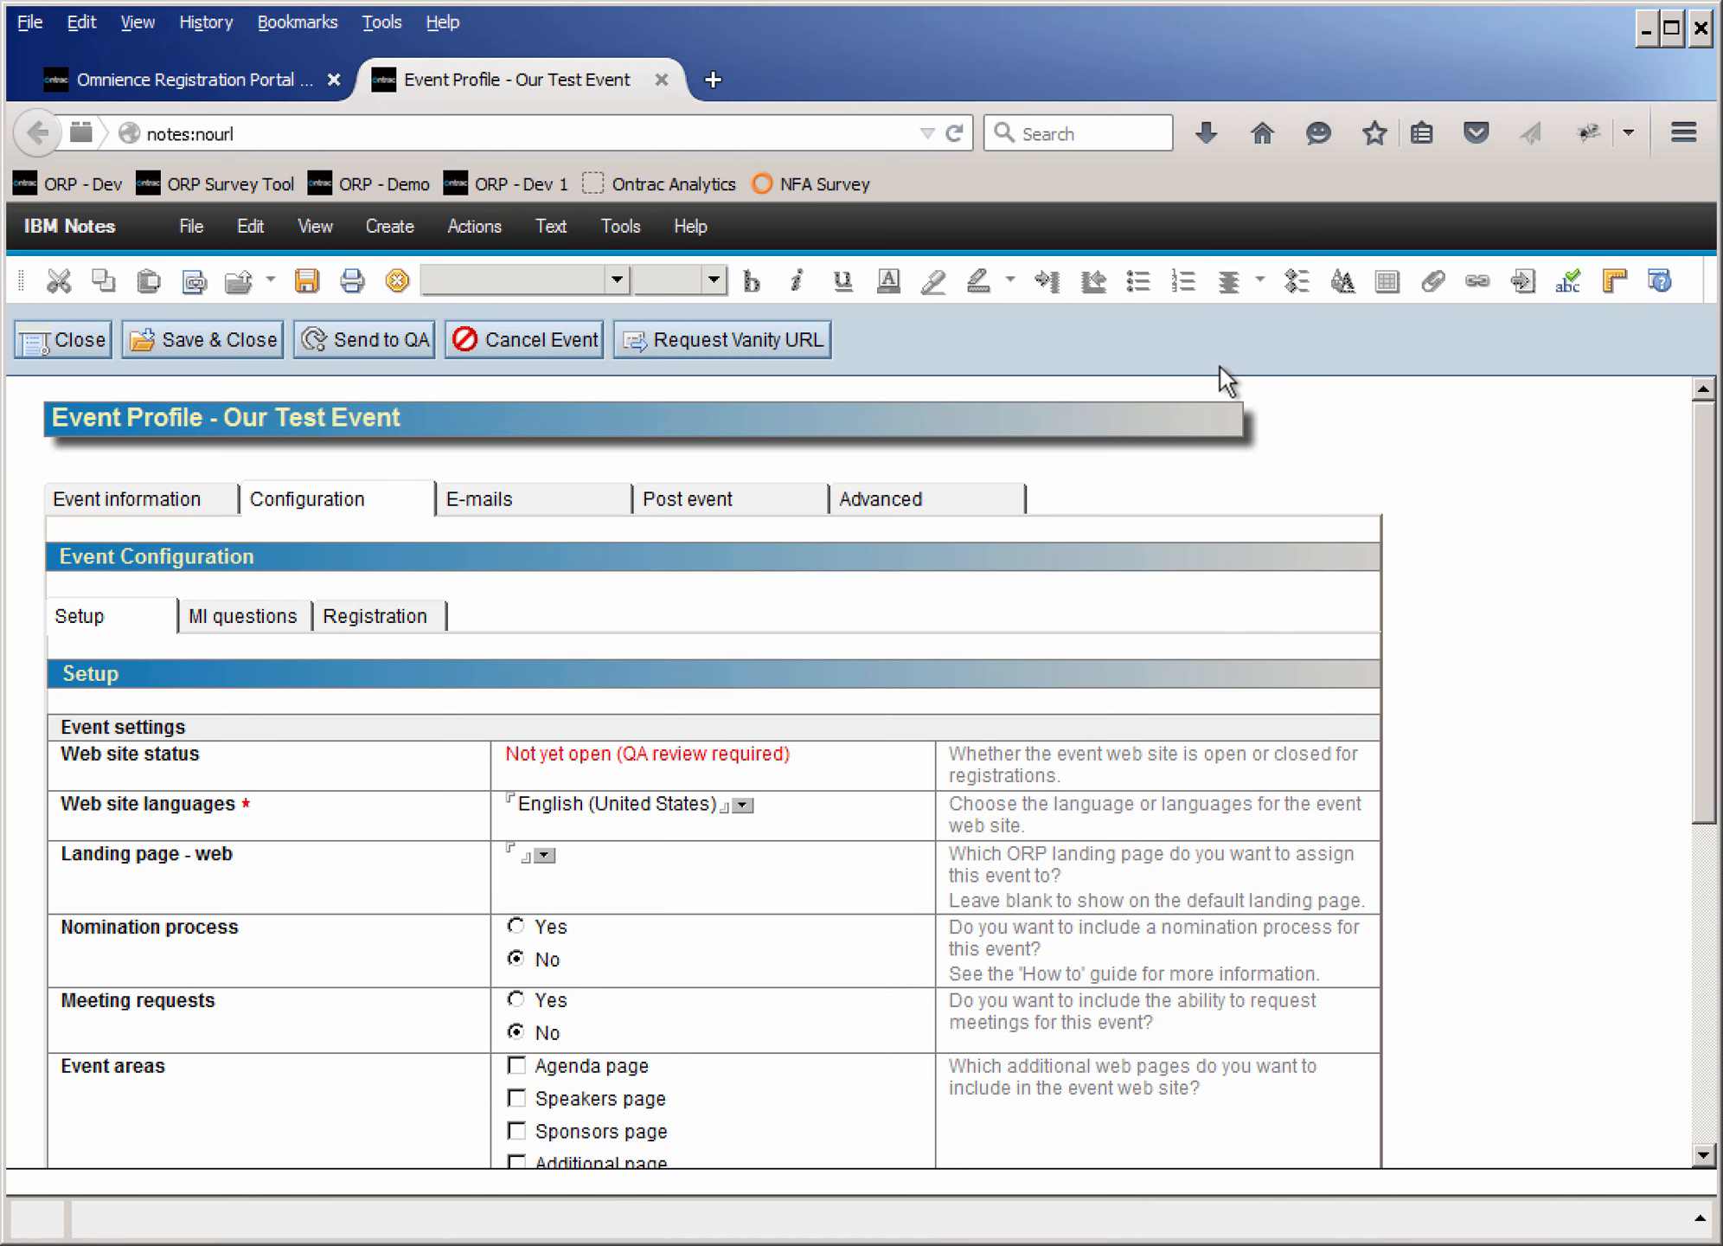
pyautogui.click(78, 343)
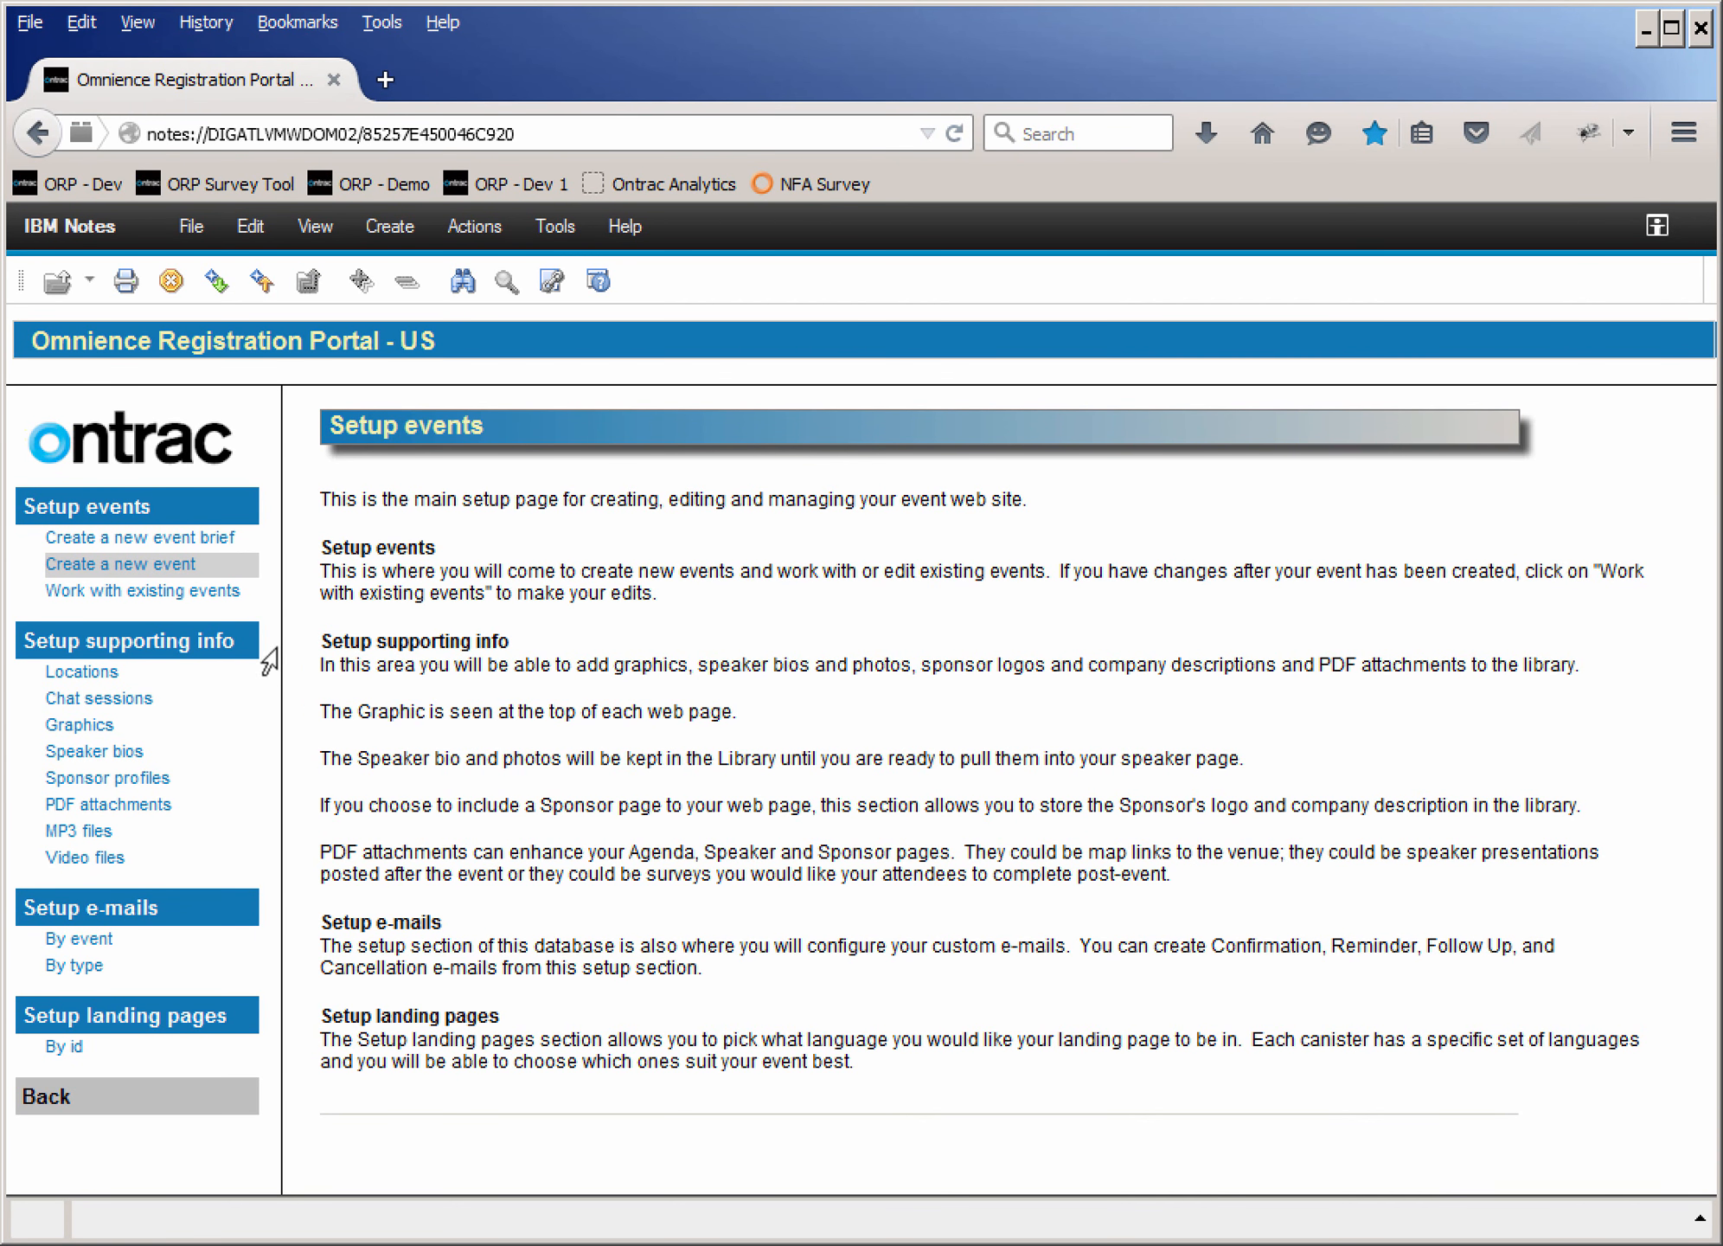
# - List the supporting locations and expand National Filmmakers of America 2014 with both LACC exhibit halls and the overview map
pyautogui.click(87, 673)
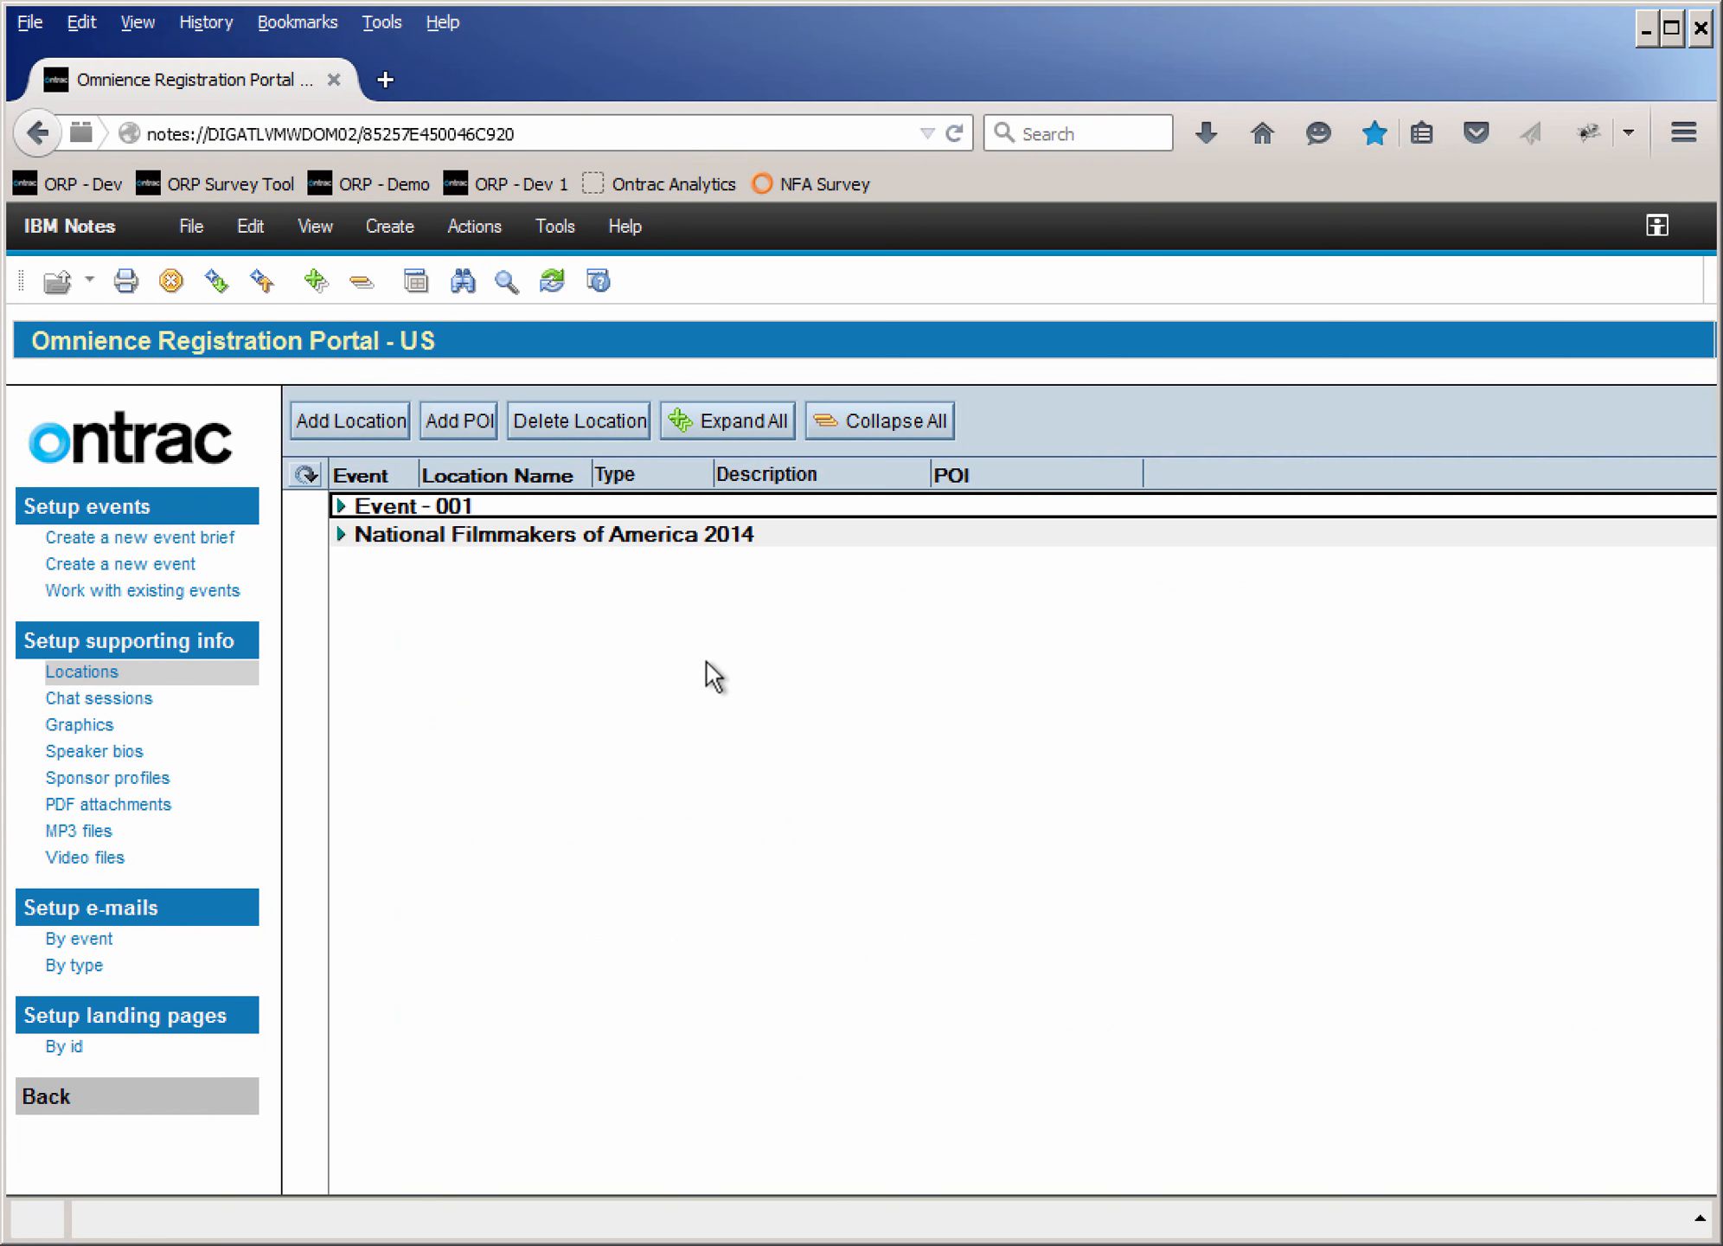
pyautogui.click(343, 534)
pyautogui.click(430, 562)
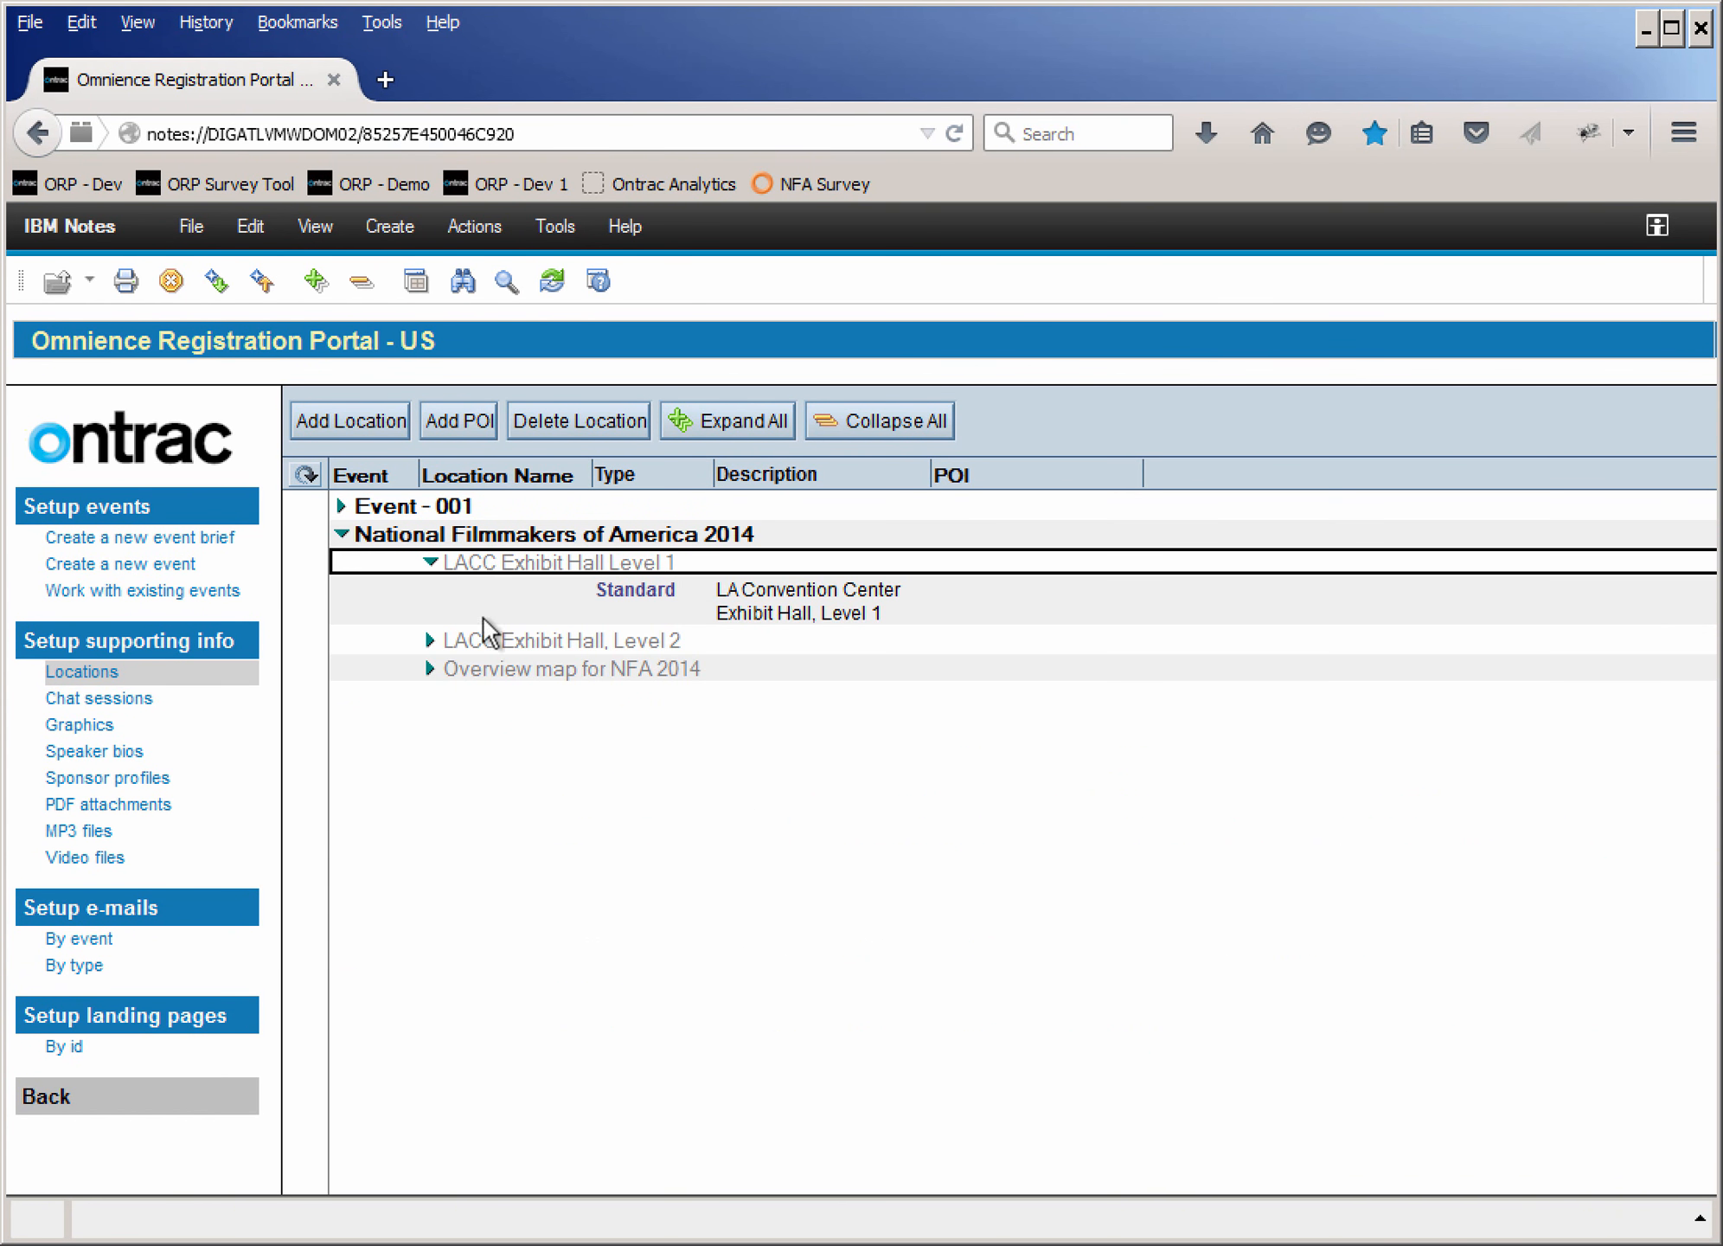
pyautogui.click(429, 640)
pyautogui.click(428, 718)
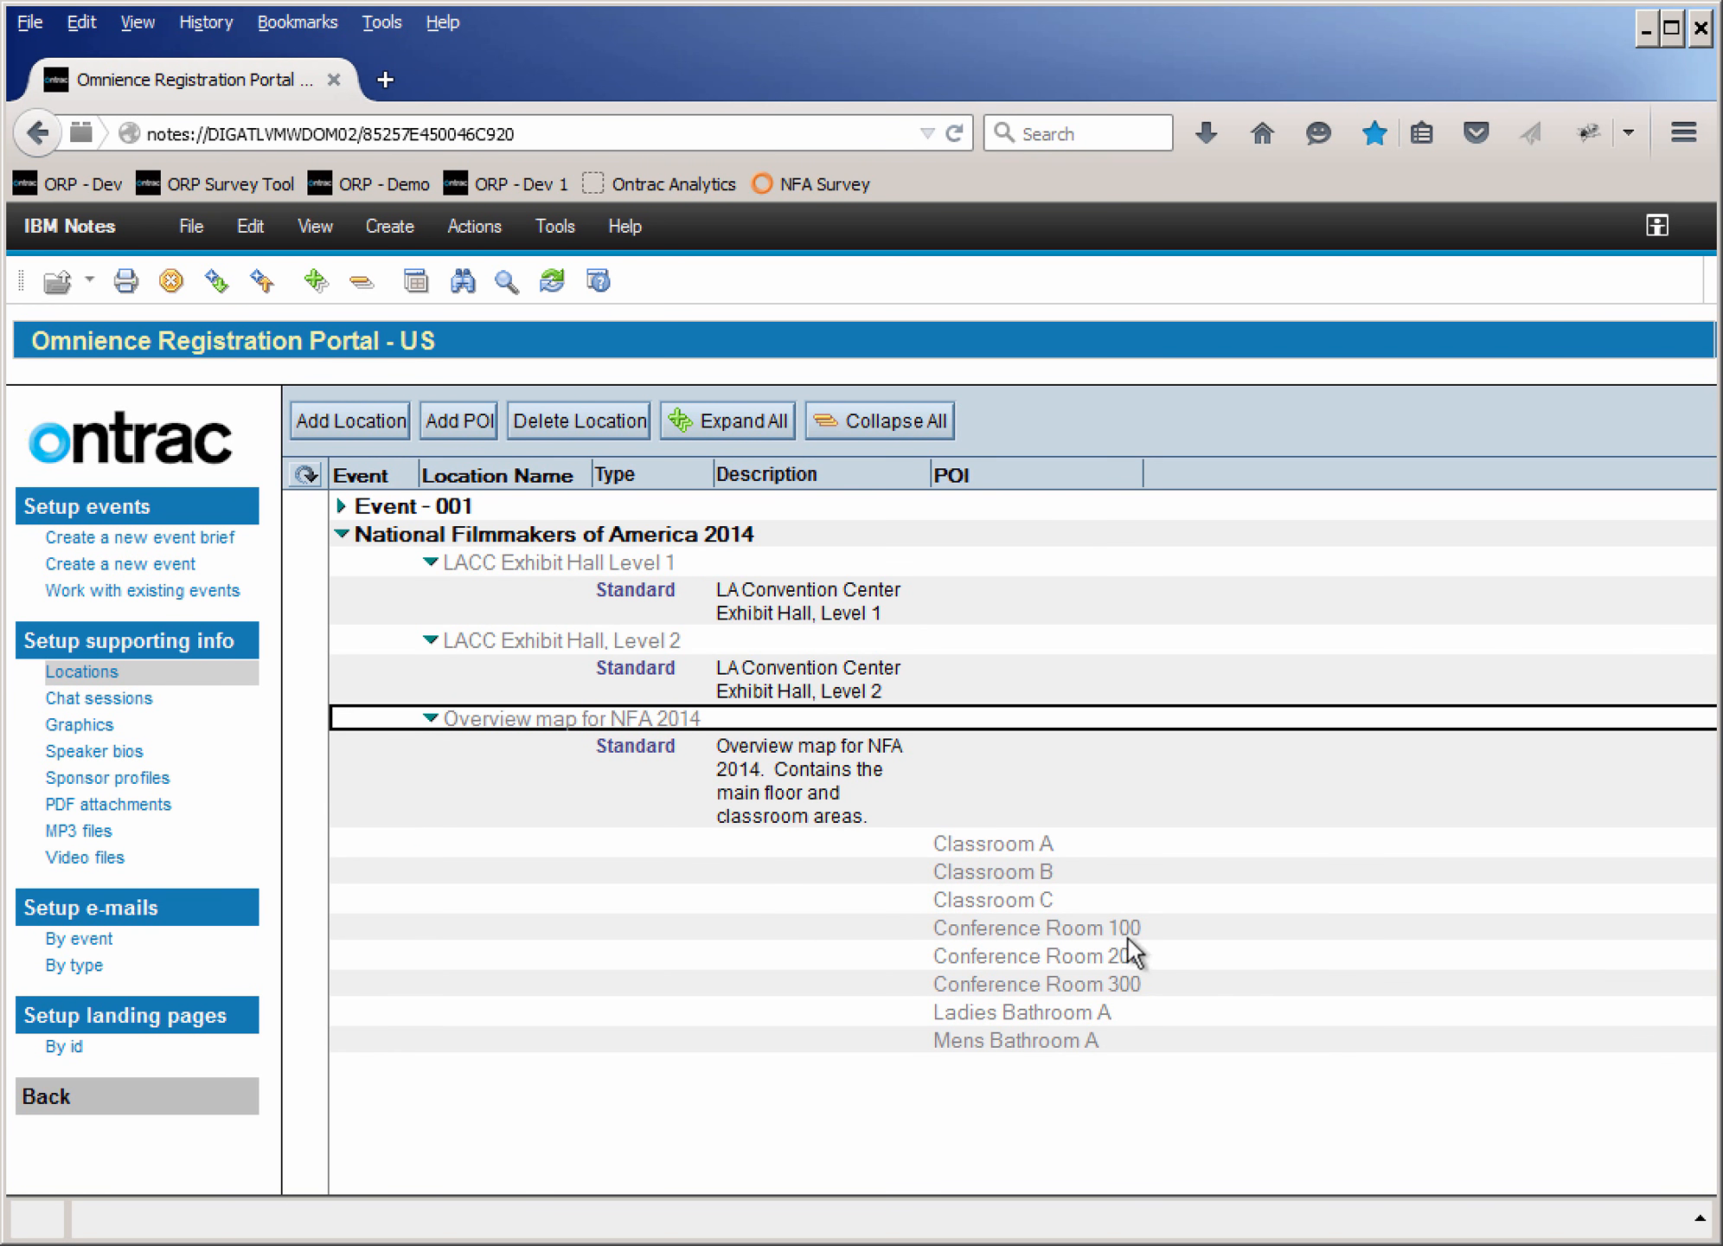
# - Step through the overview map's description and its points of interest from Classroom A to Conference Room 100
pyautogui.click(690, 760)
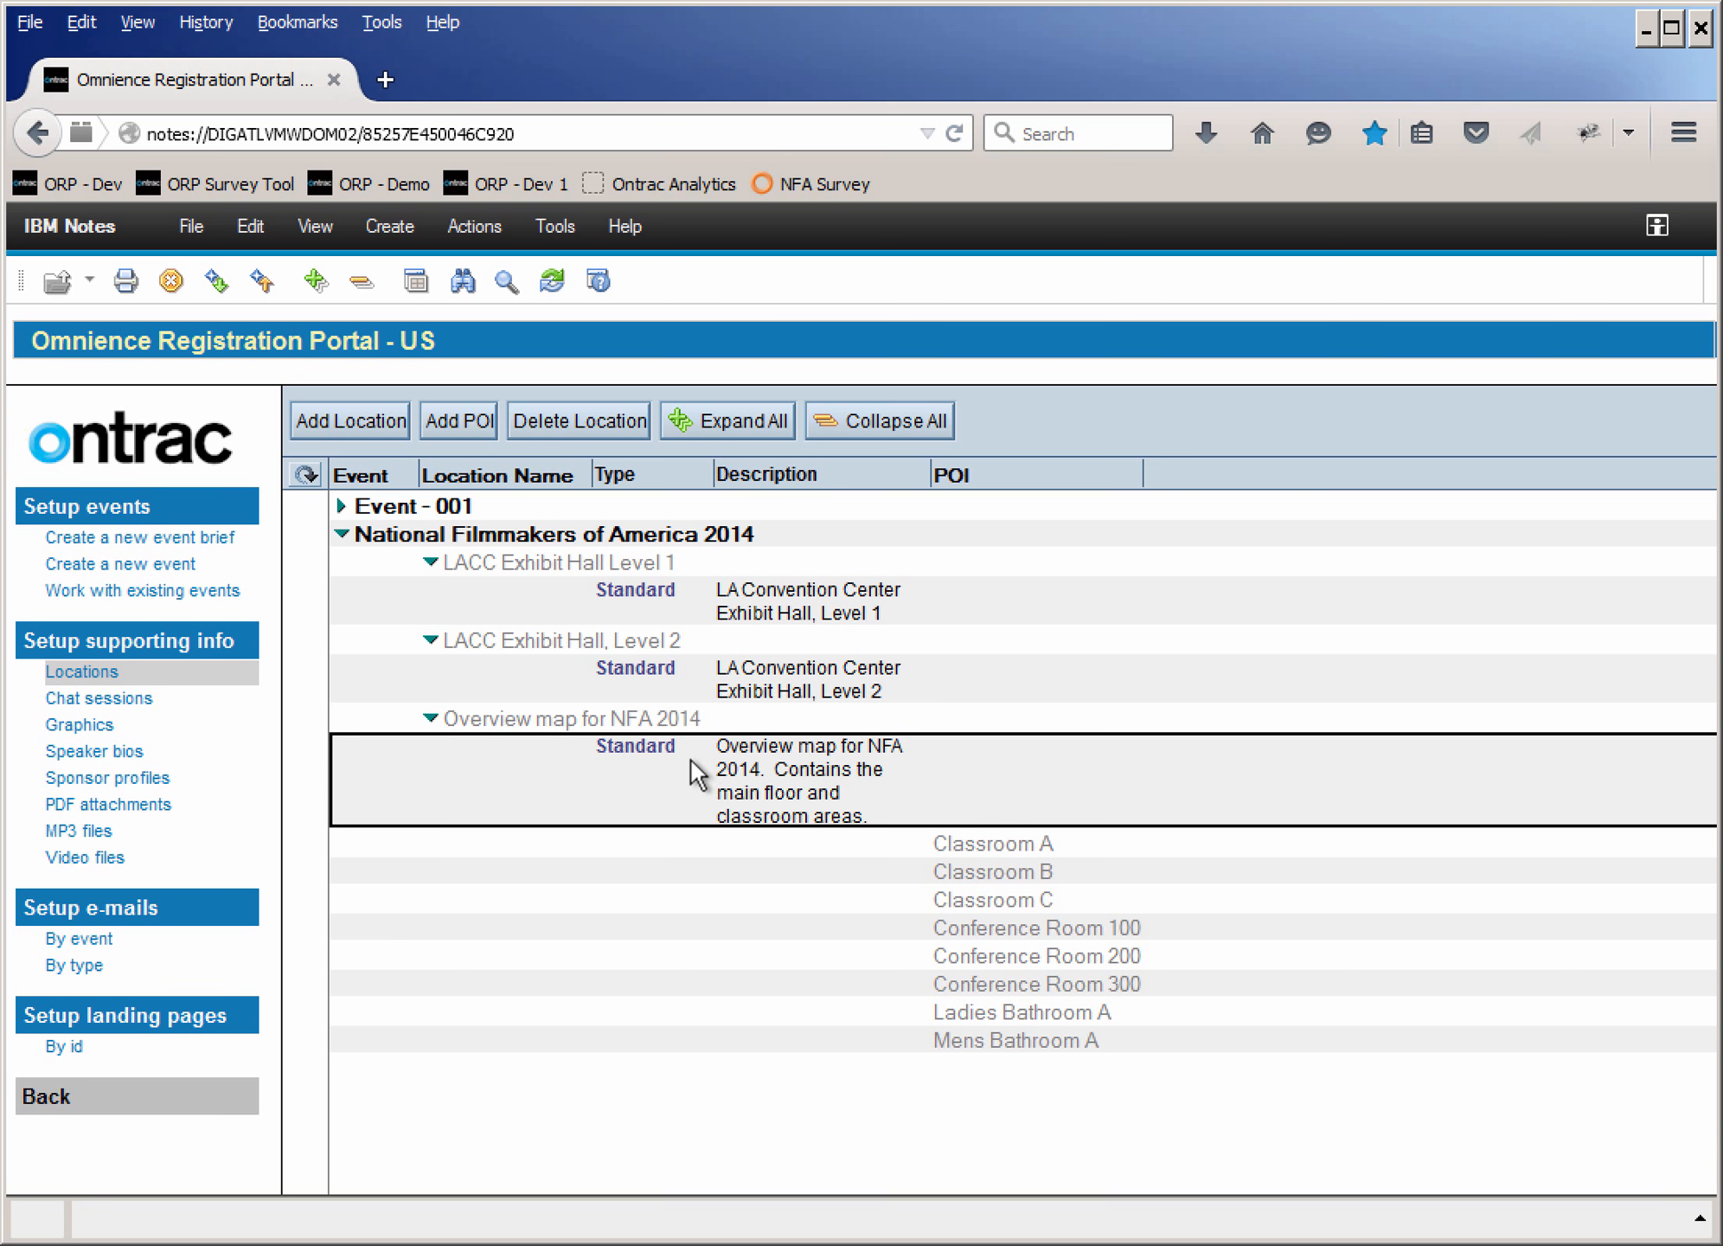
pyautogui.click(1023, 854)
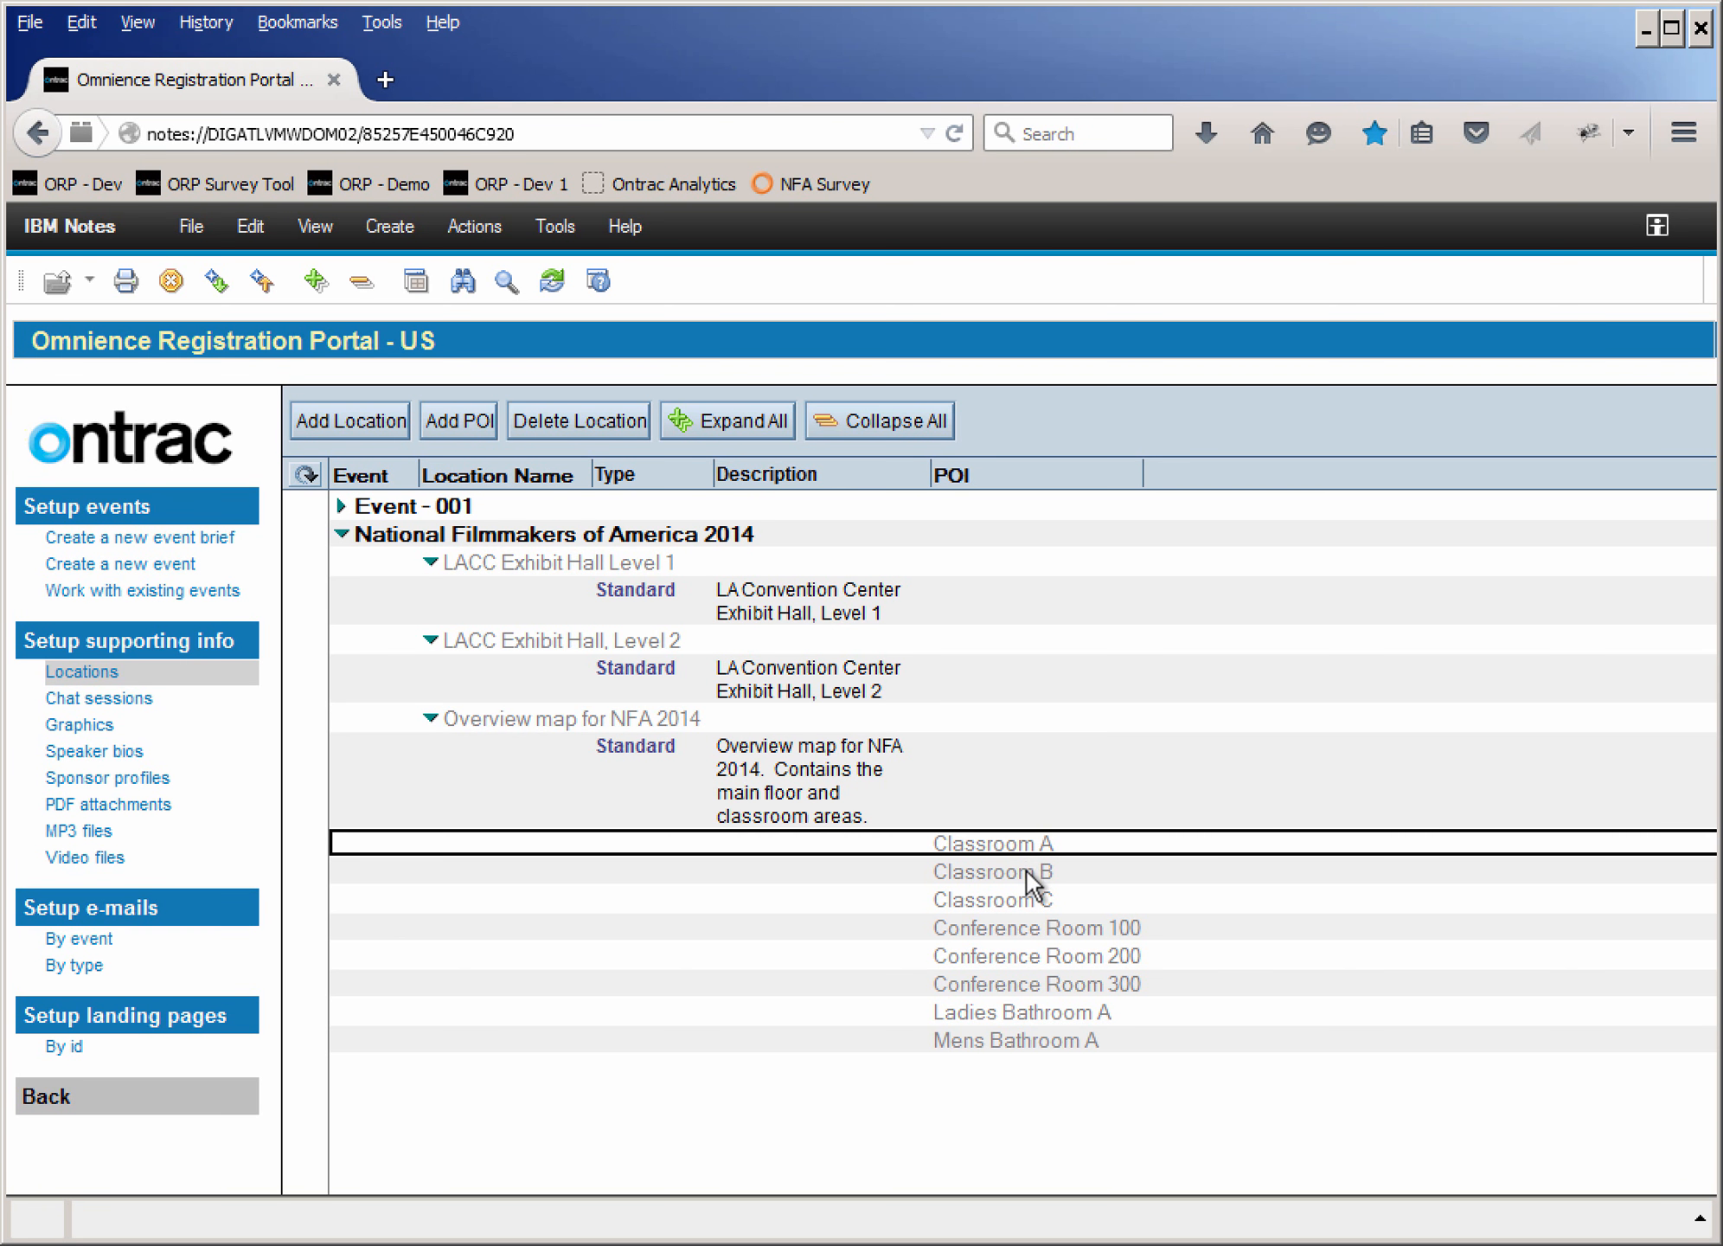
pyautogui.click(1024, 867)
pyautogui.click(1028, 903)
pyautogui.click(1030, 925)
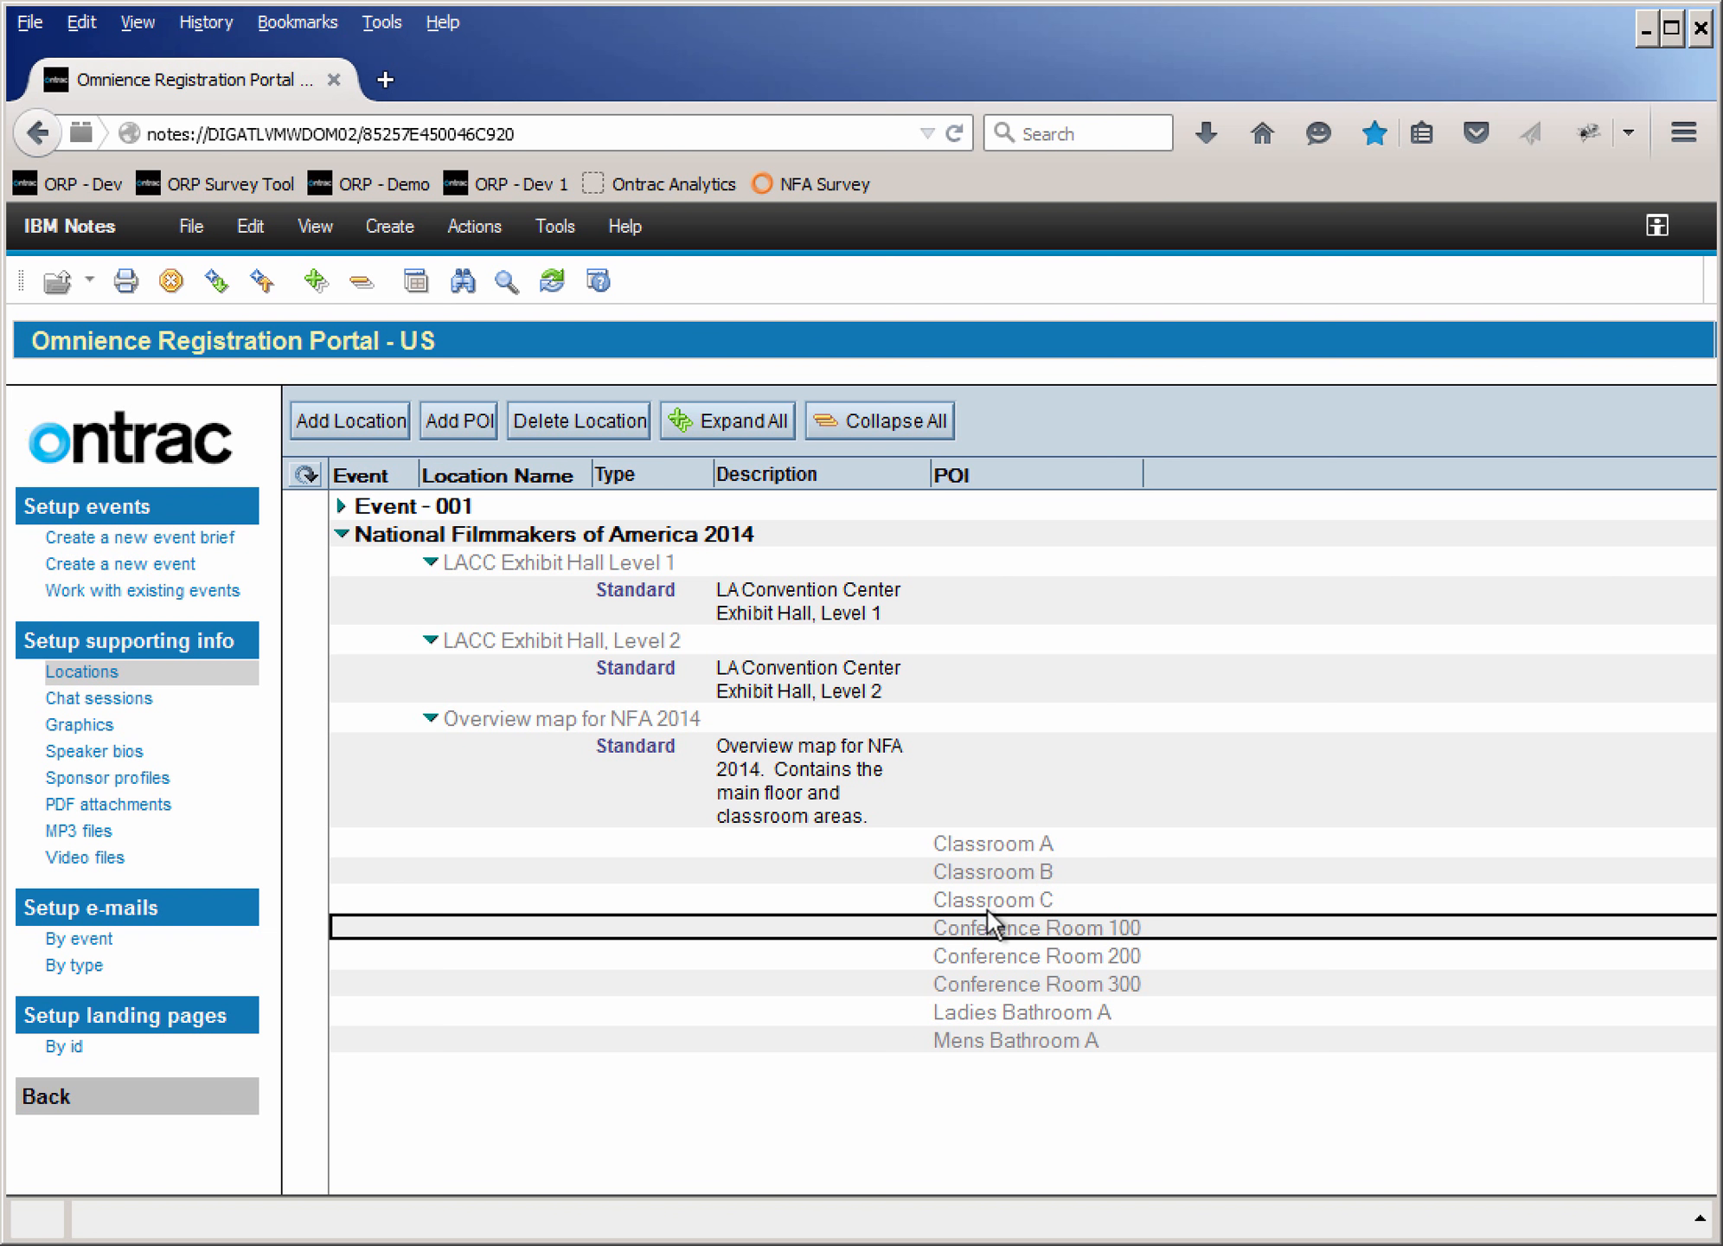
# - Look over the library of event graphics and list the speaker bios
pyautogui.click(95, 725)
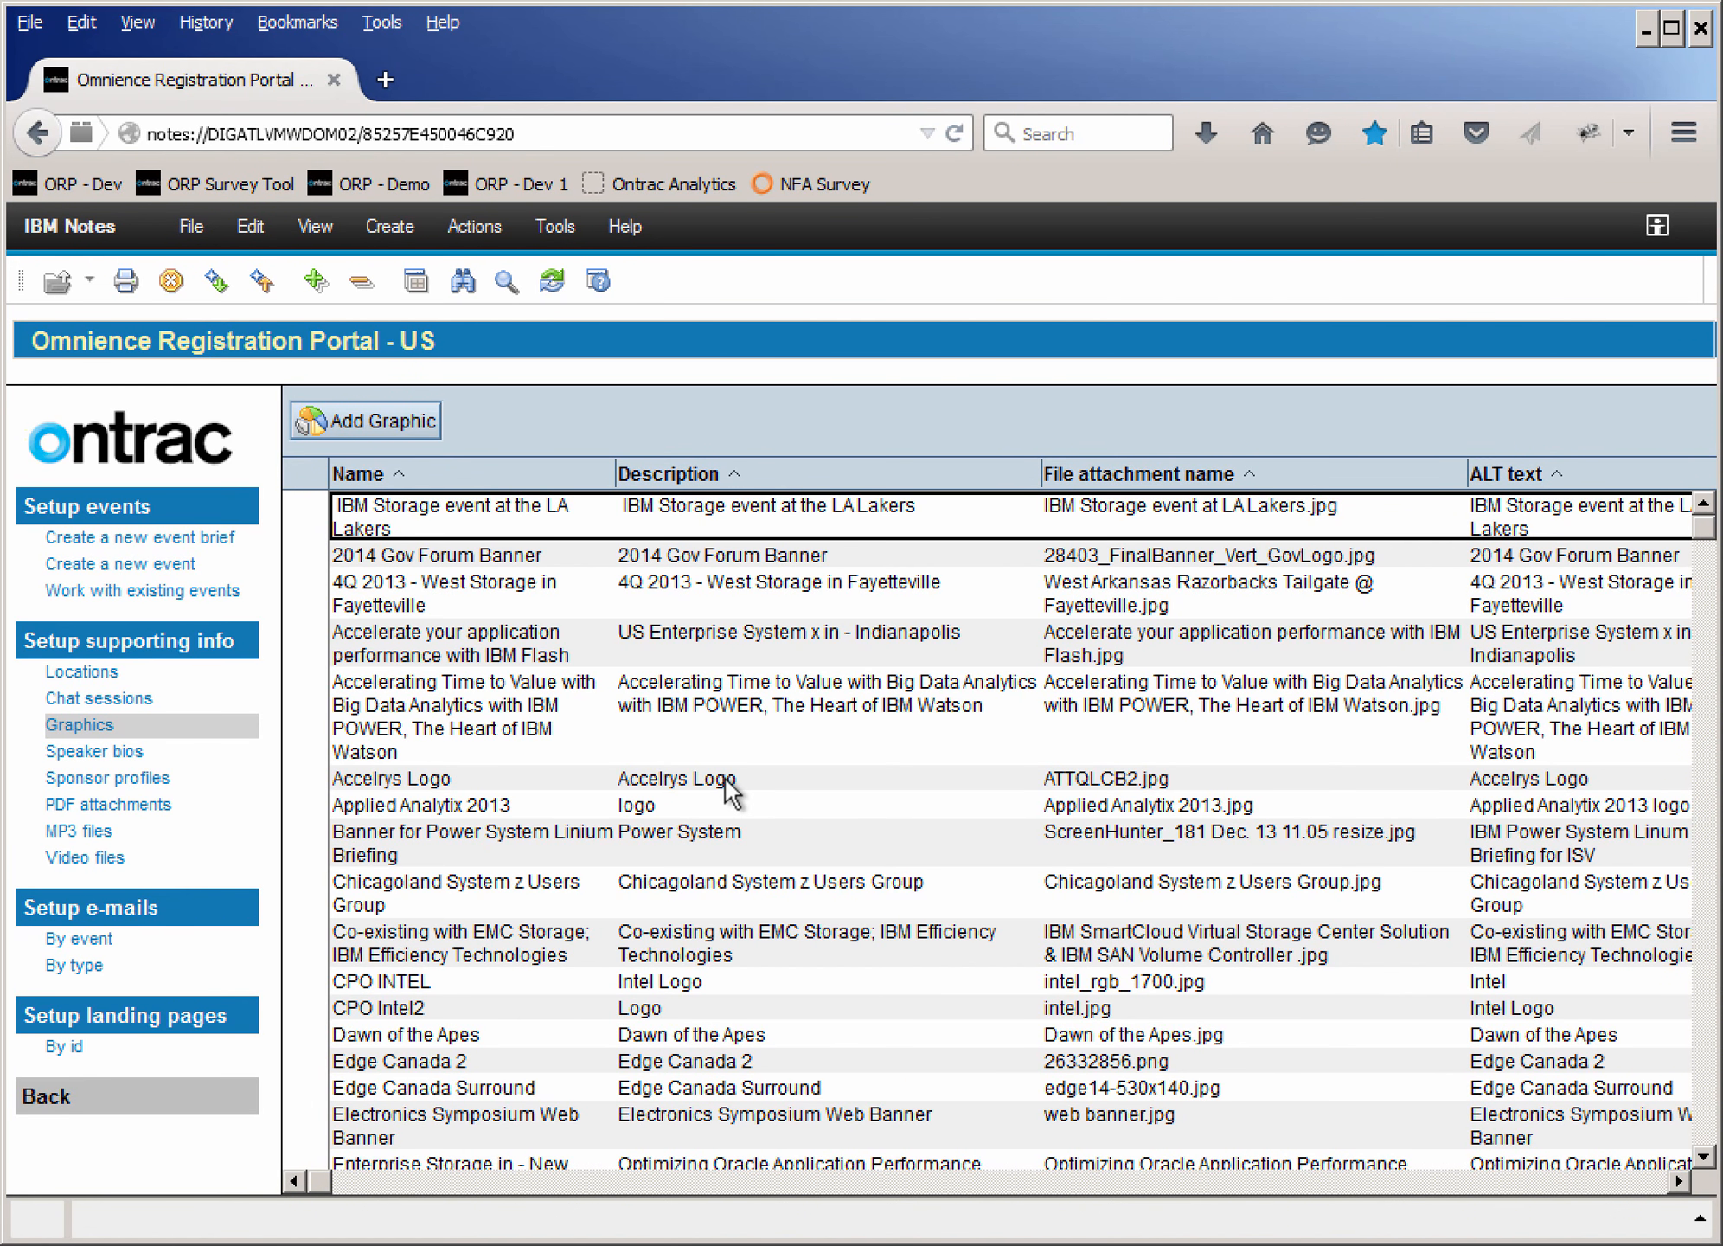
pyautogui.click(65, 779)
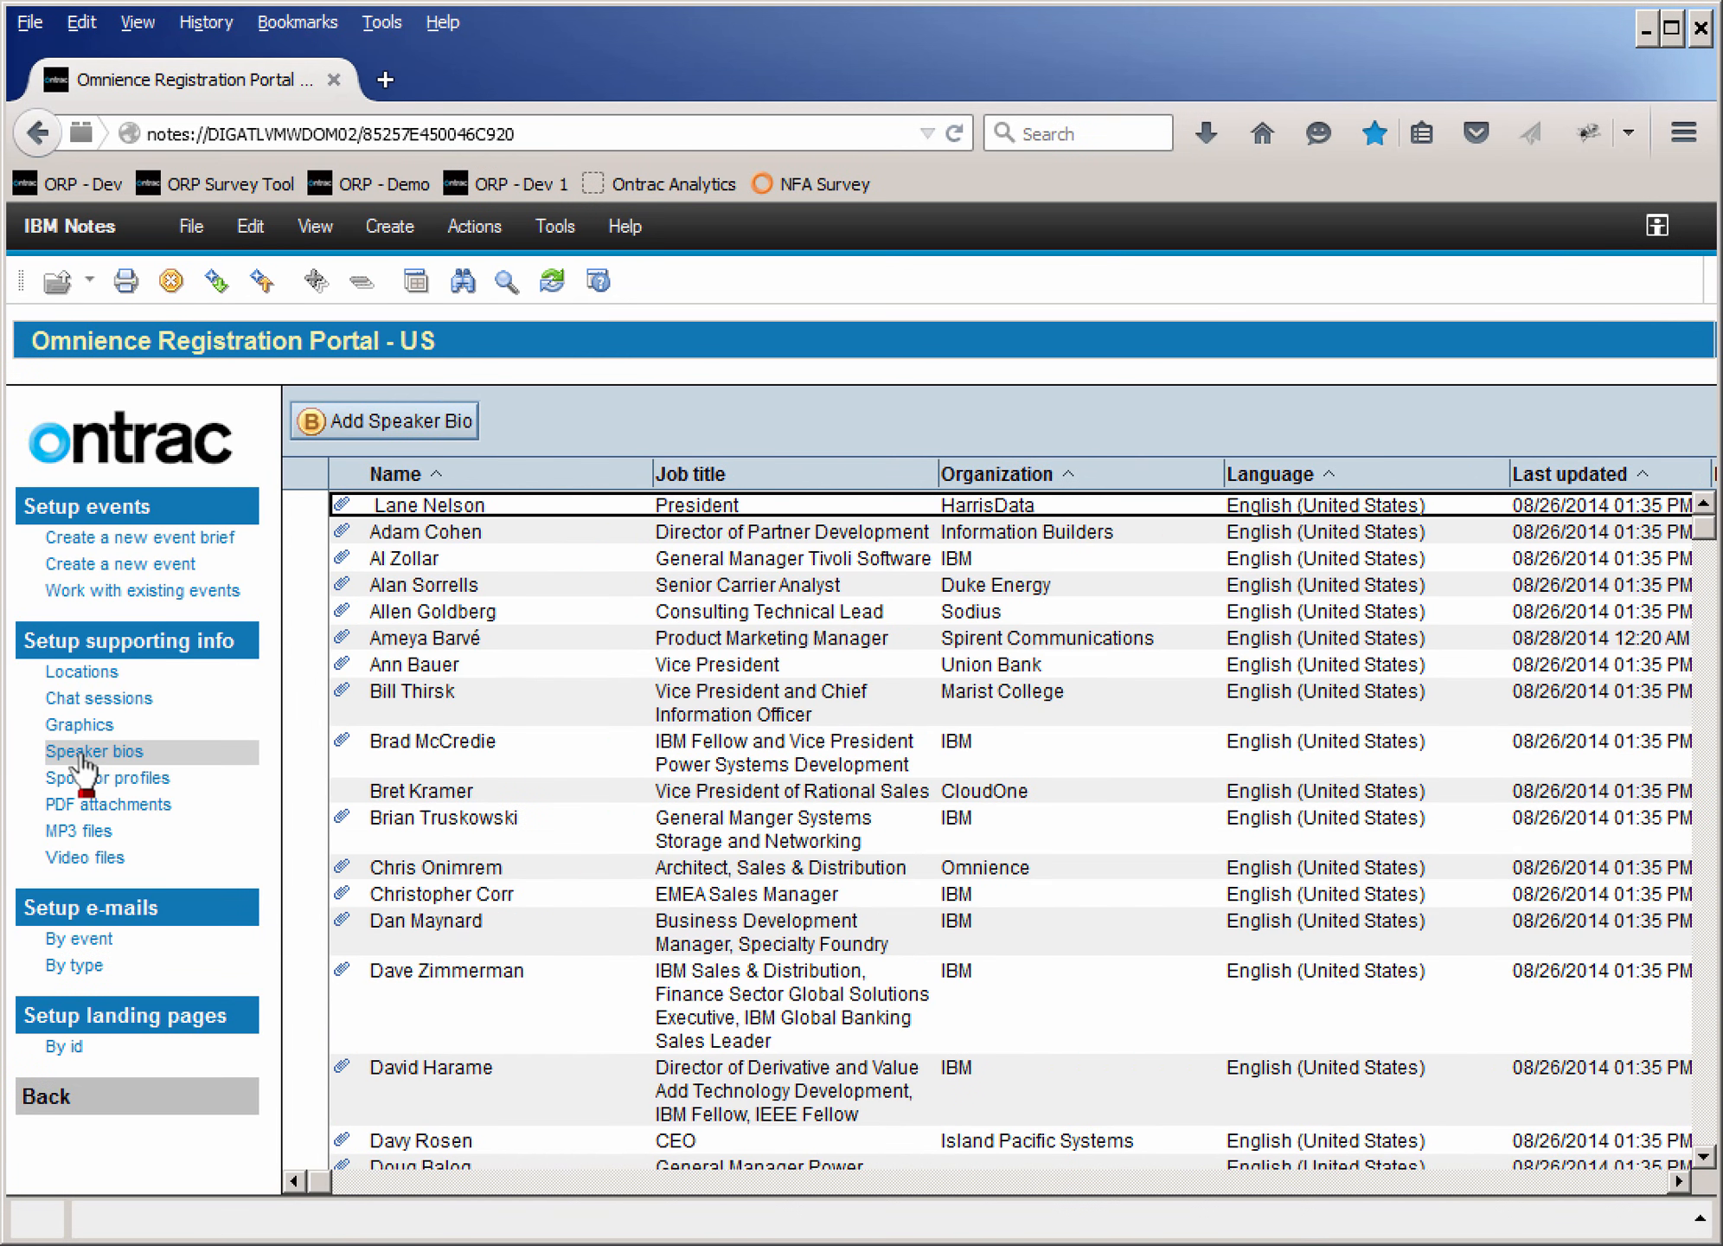
# - Open the bio of the Union Bank vice president and review the speaker details, photo attachment and bio paragraphs
pyautogui.doubleClick(796, 664)
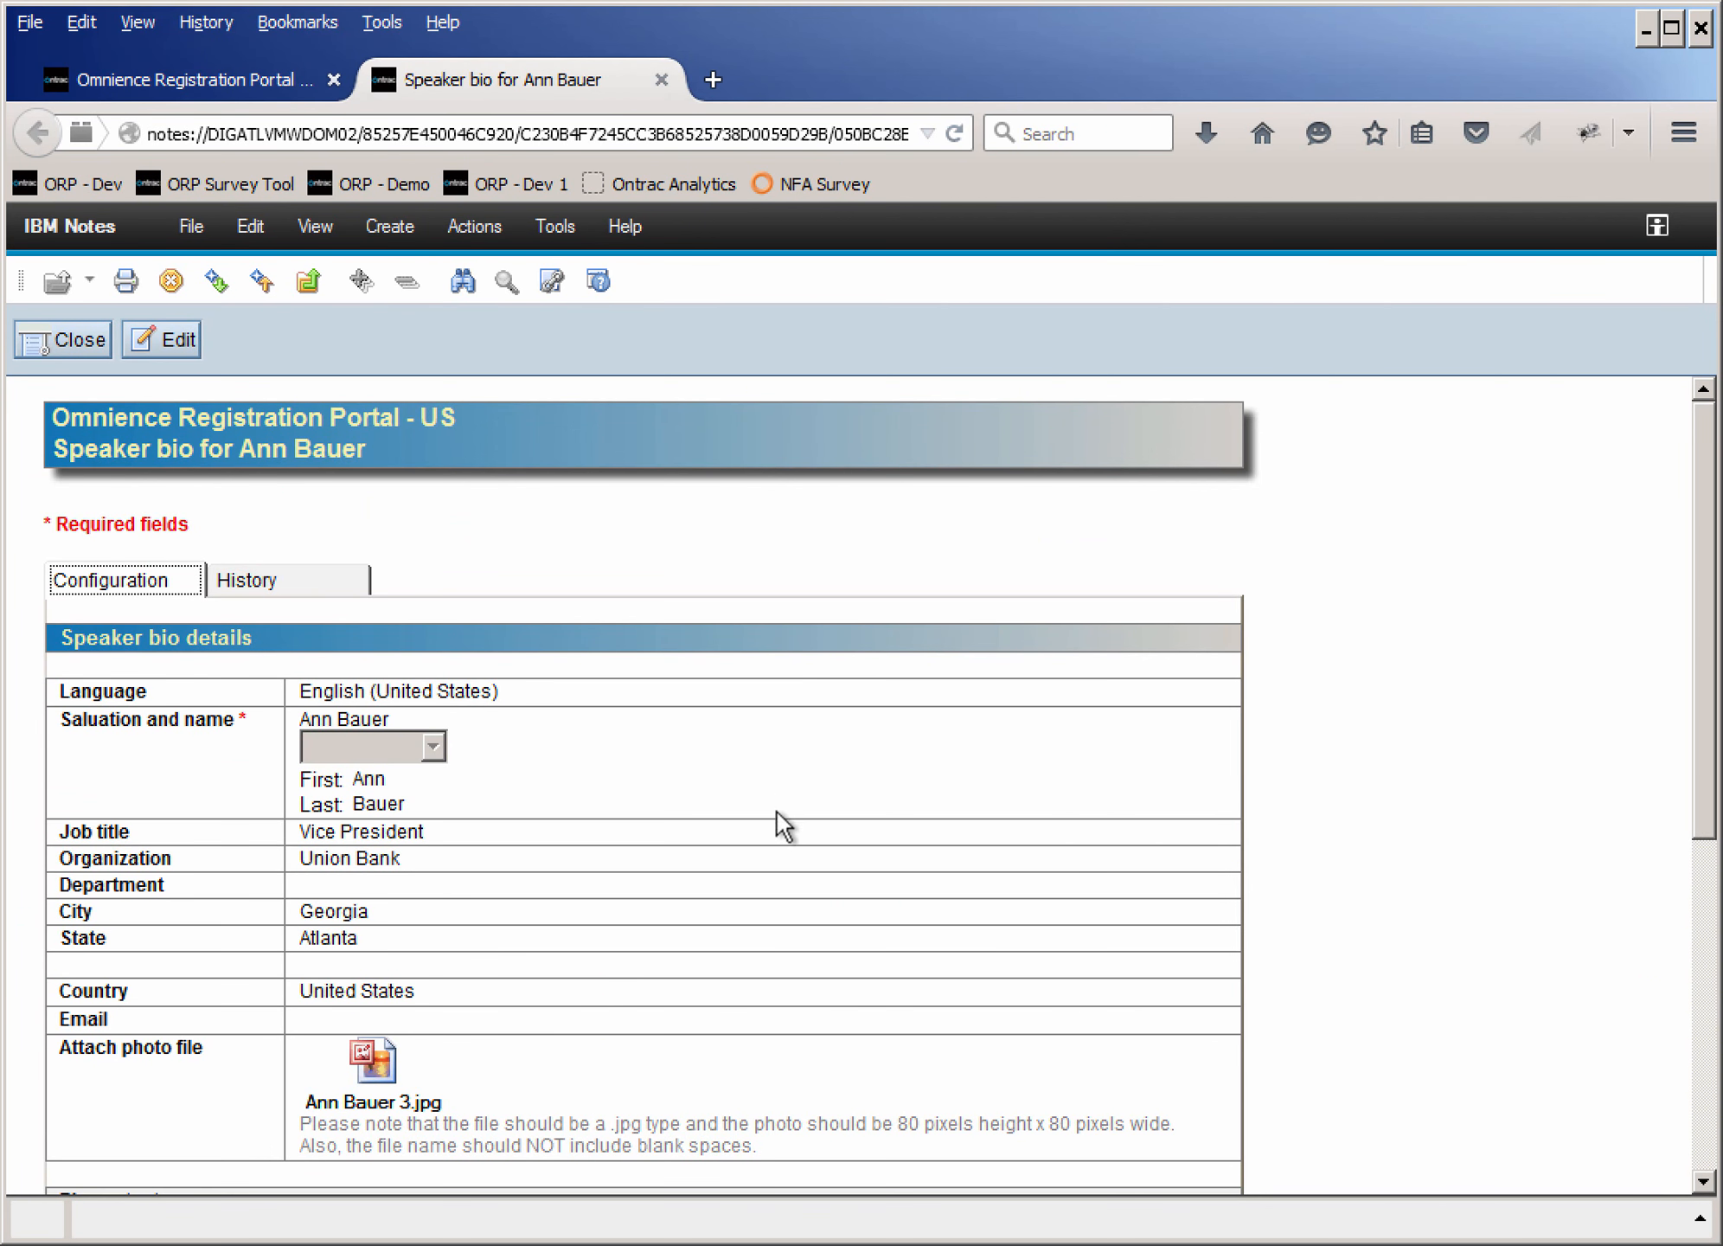
pyautogui.scroll(-3, 777, 813)
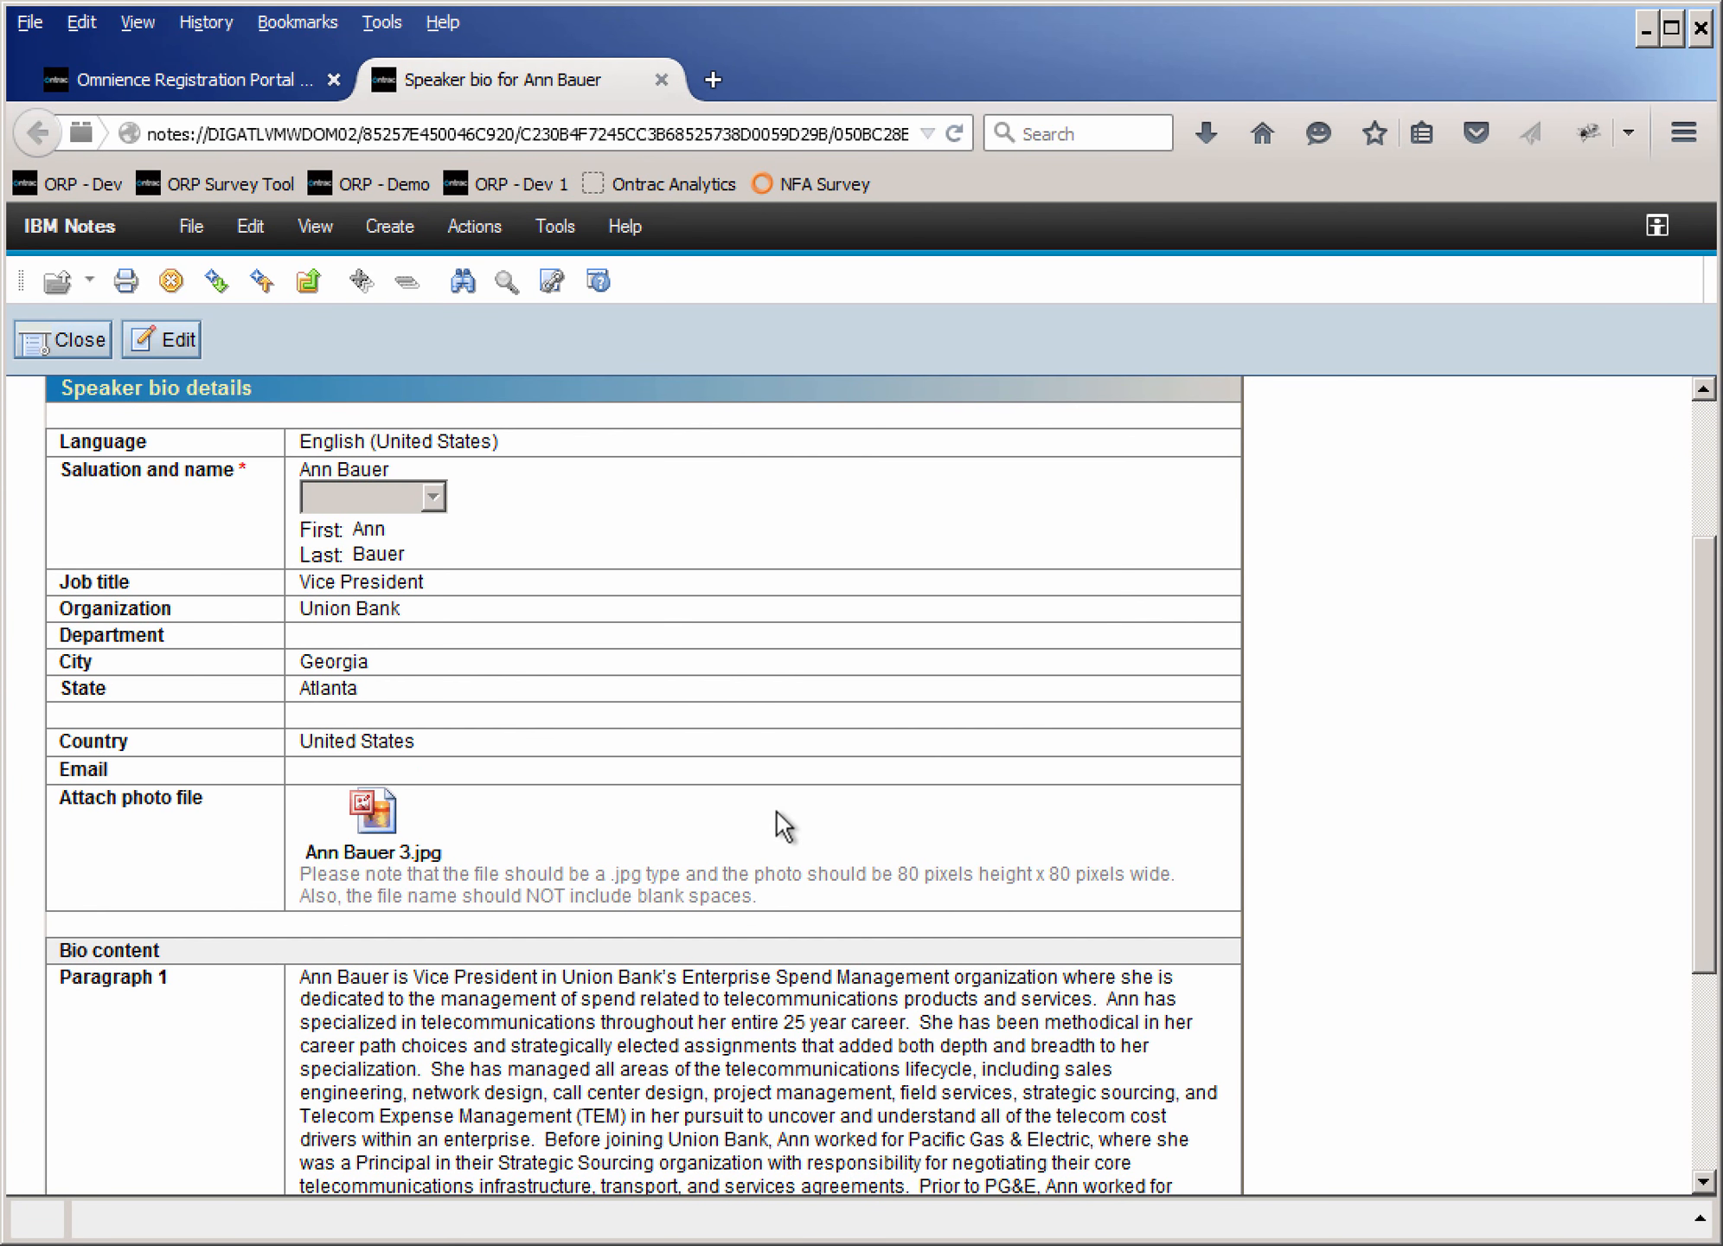
pyautogui.scroll(-1, 783, 827)
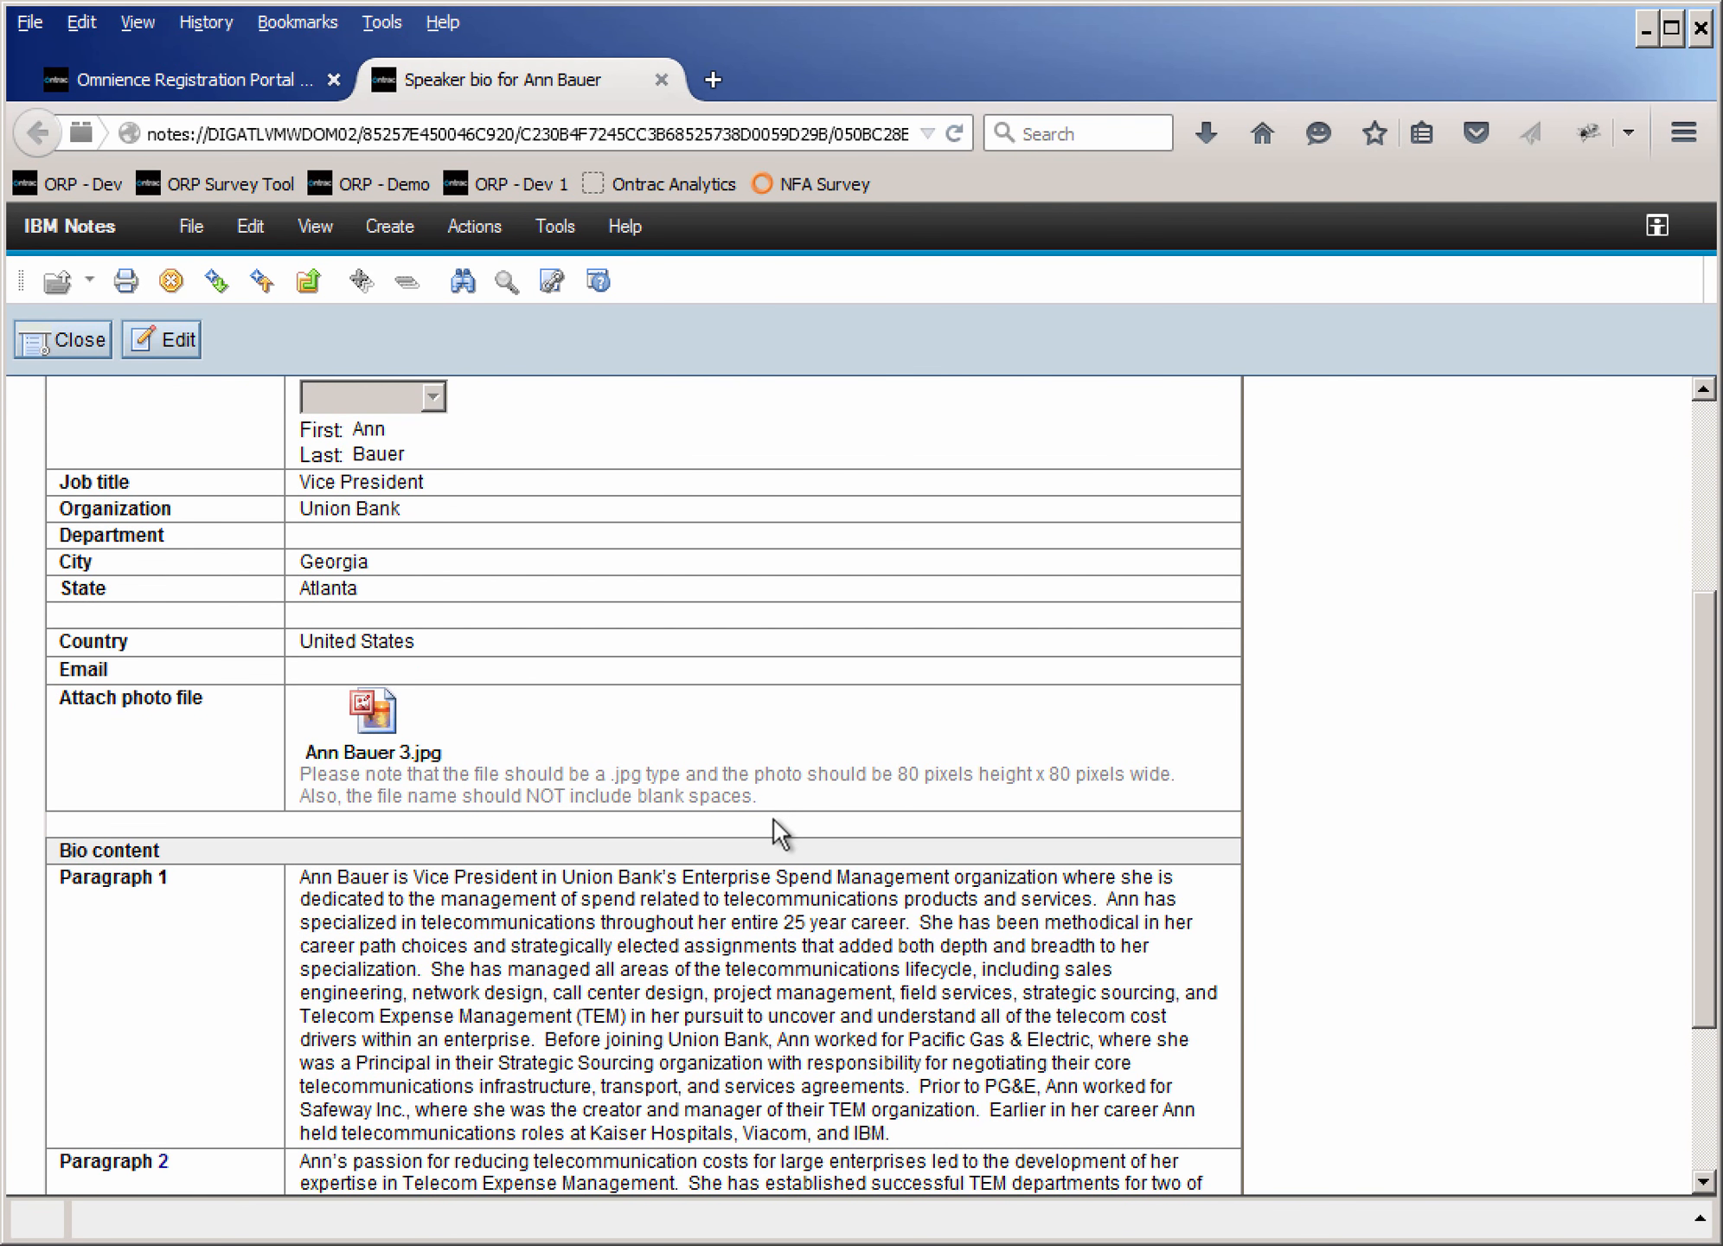
pyautogui.scroll(-2, 775, 814)
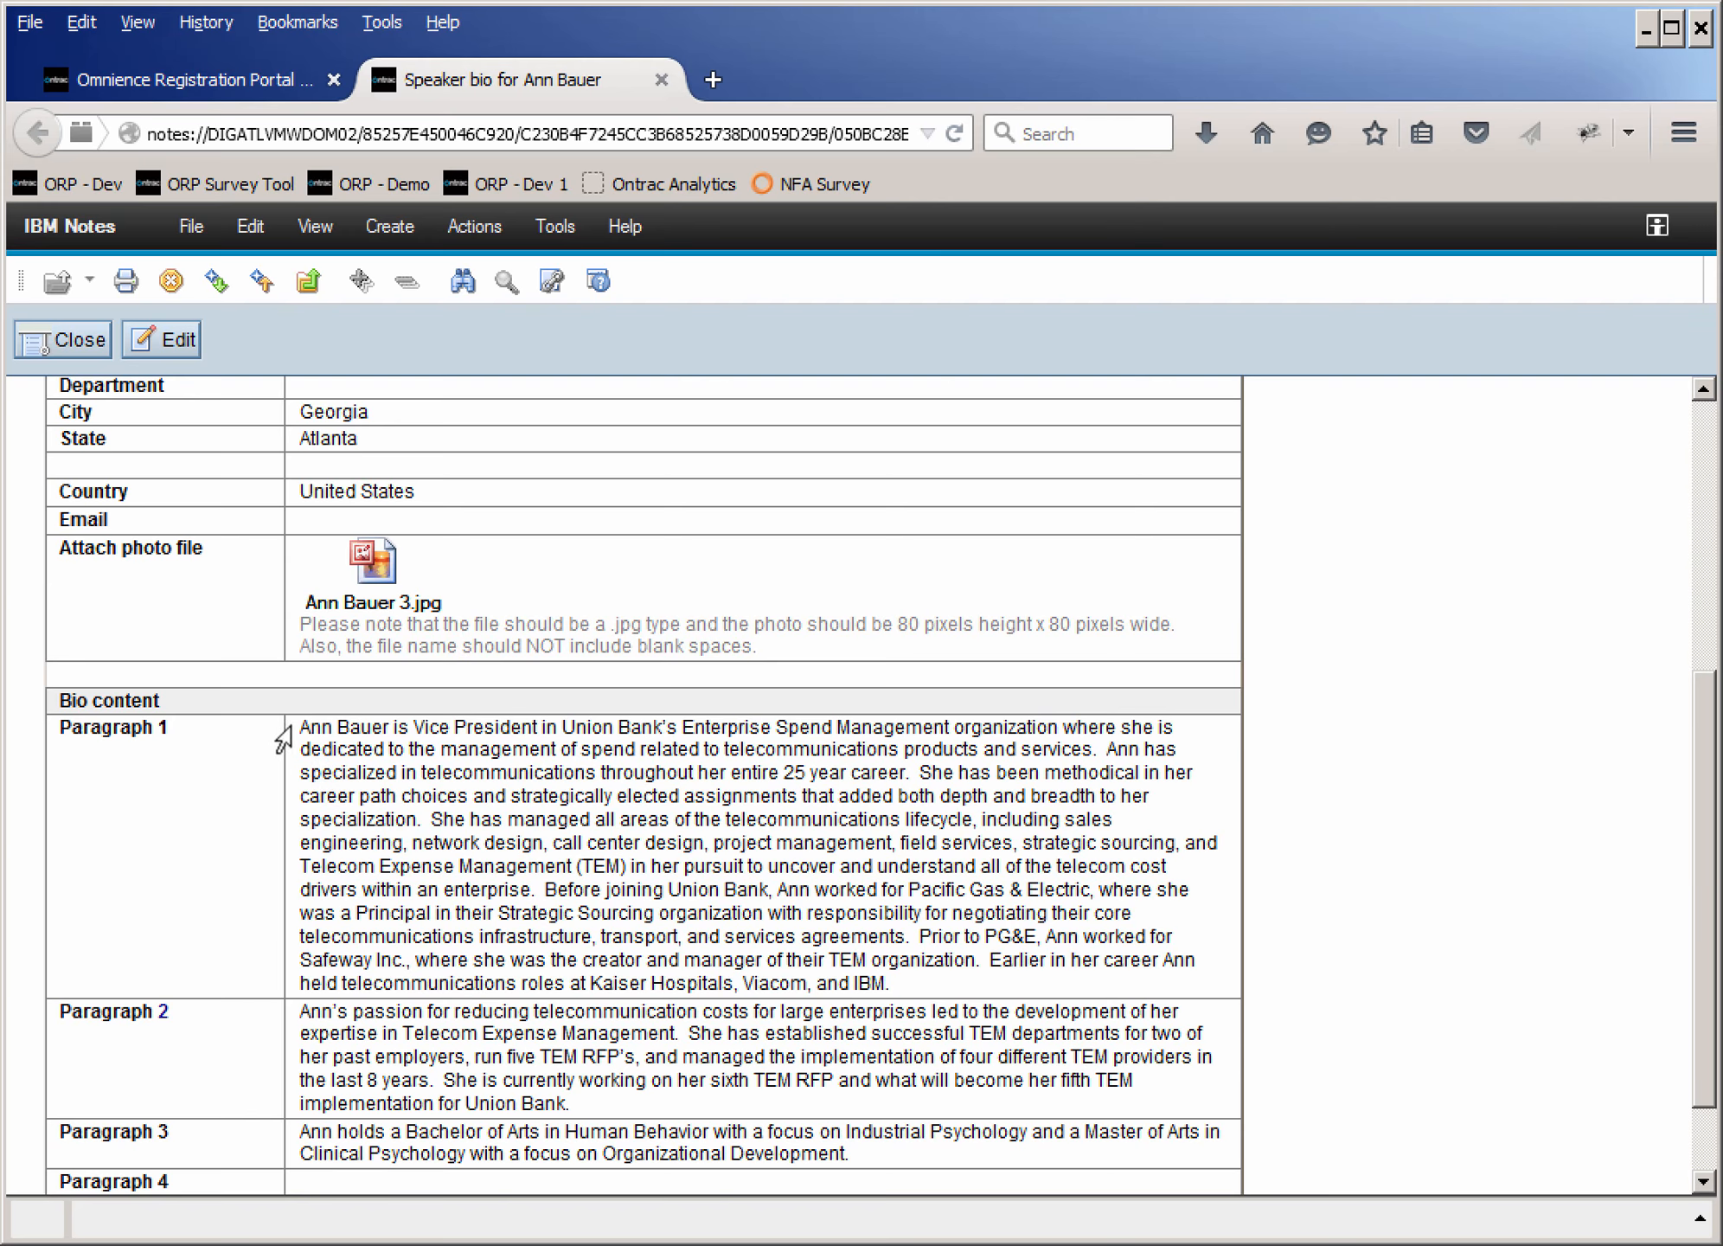
pyautogui.scroll(-1, 650, 887)
pyautogui.scroll(-1, 651, 887)
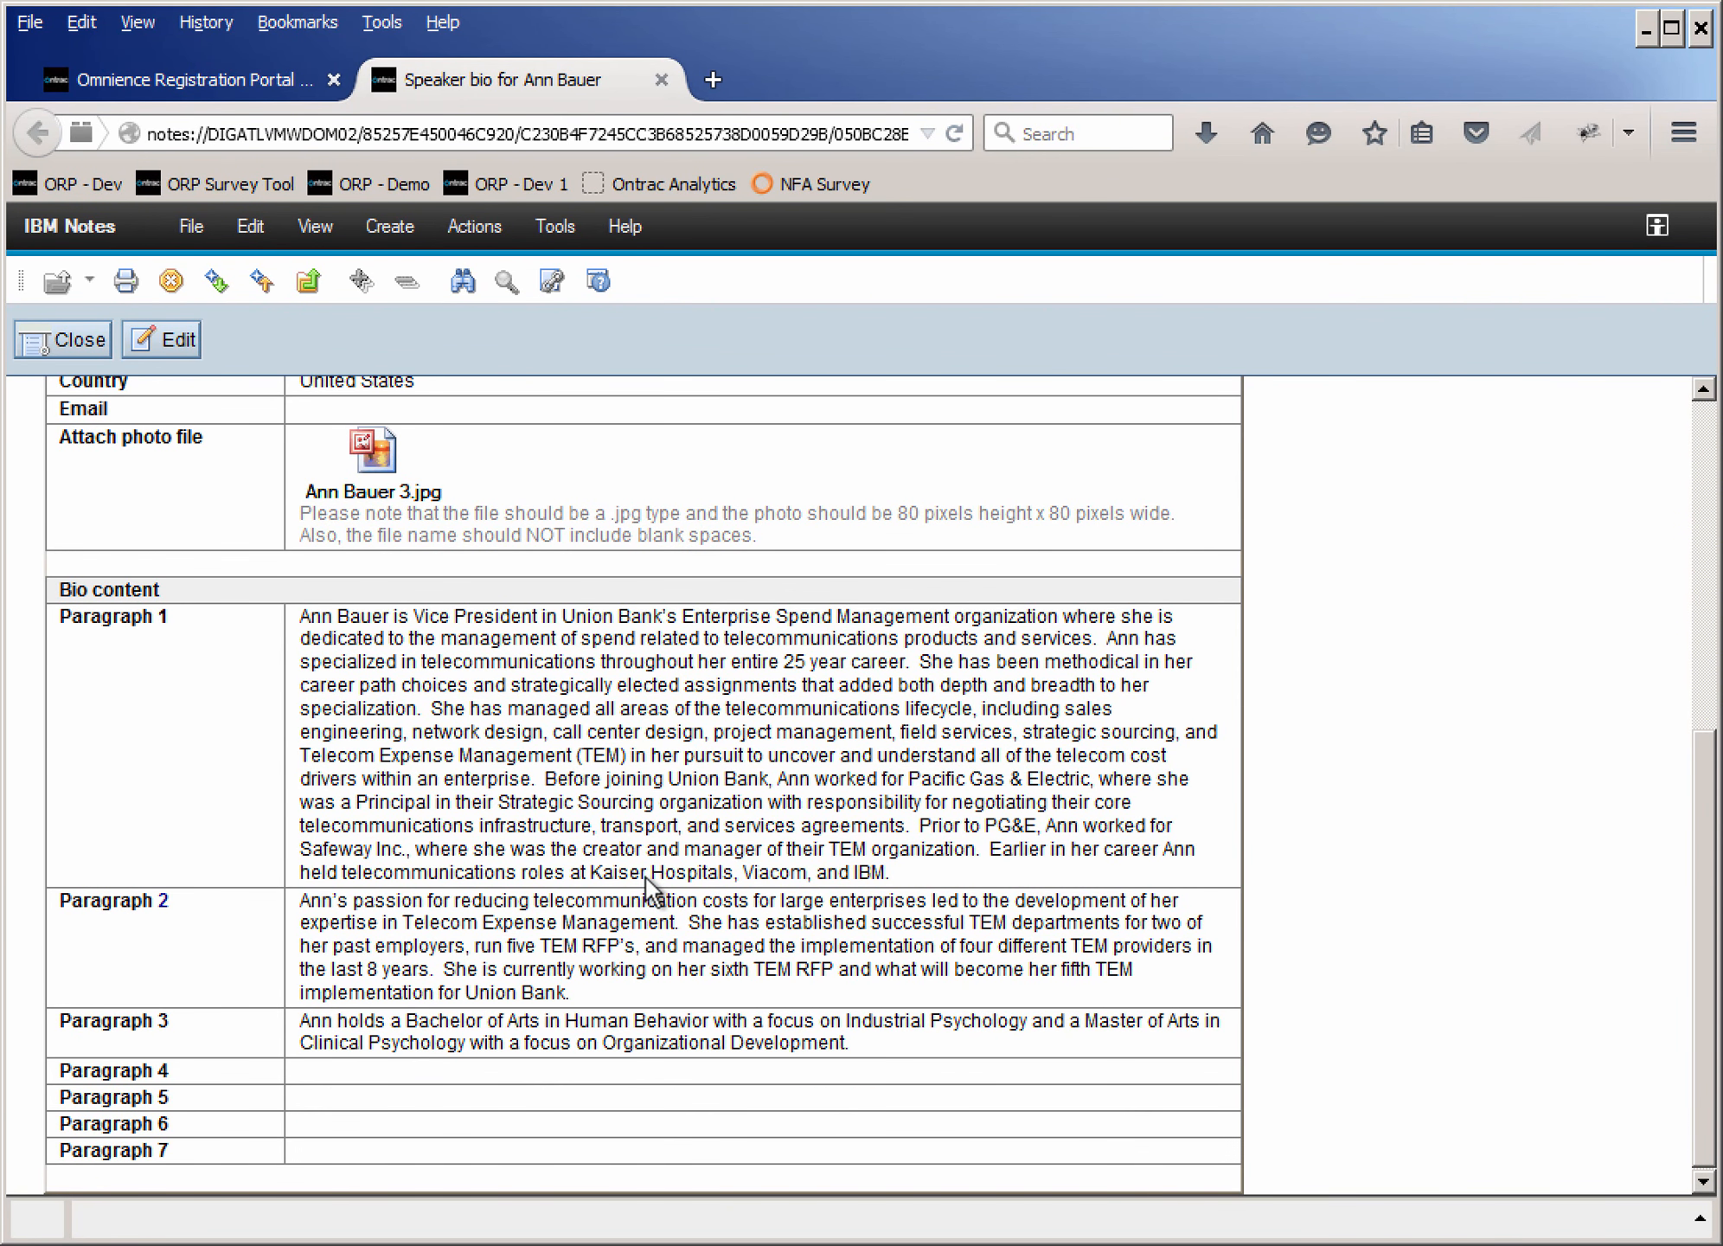
# - Close the speaker bio and look over the lists of sponsor profiles, PDF attachments, locations and e-mail templates by event
pyautogui.scroll(7, 645, 878)
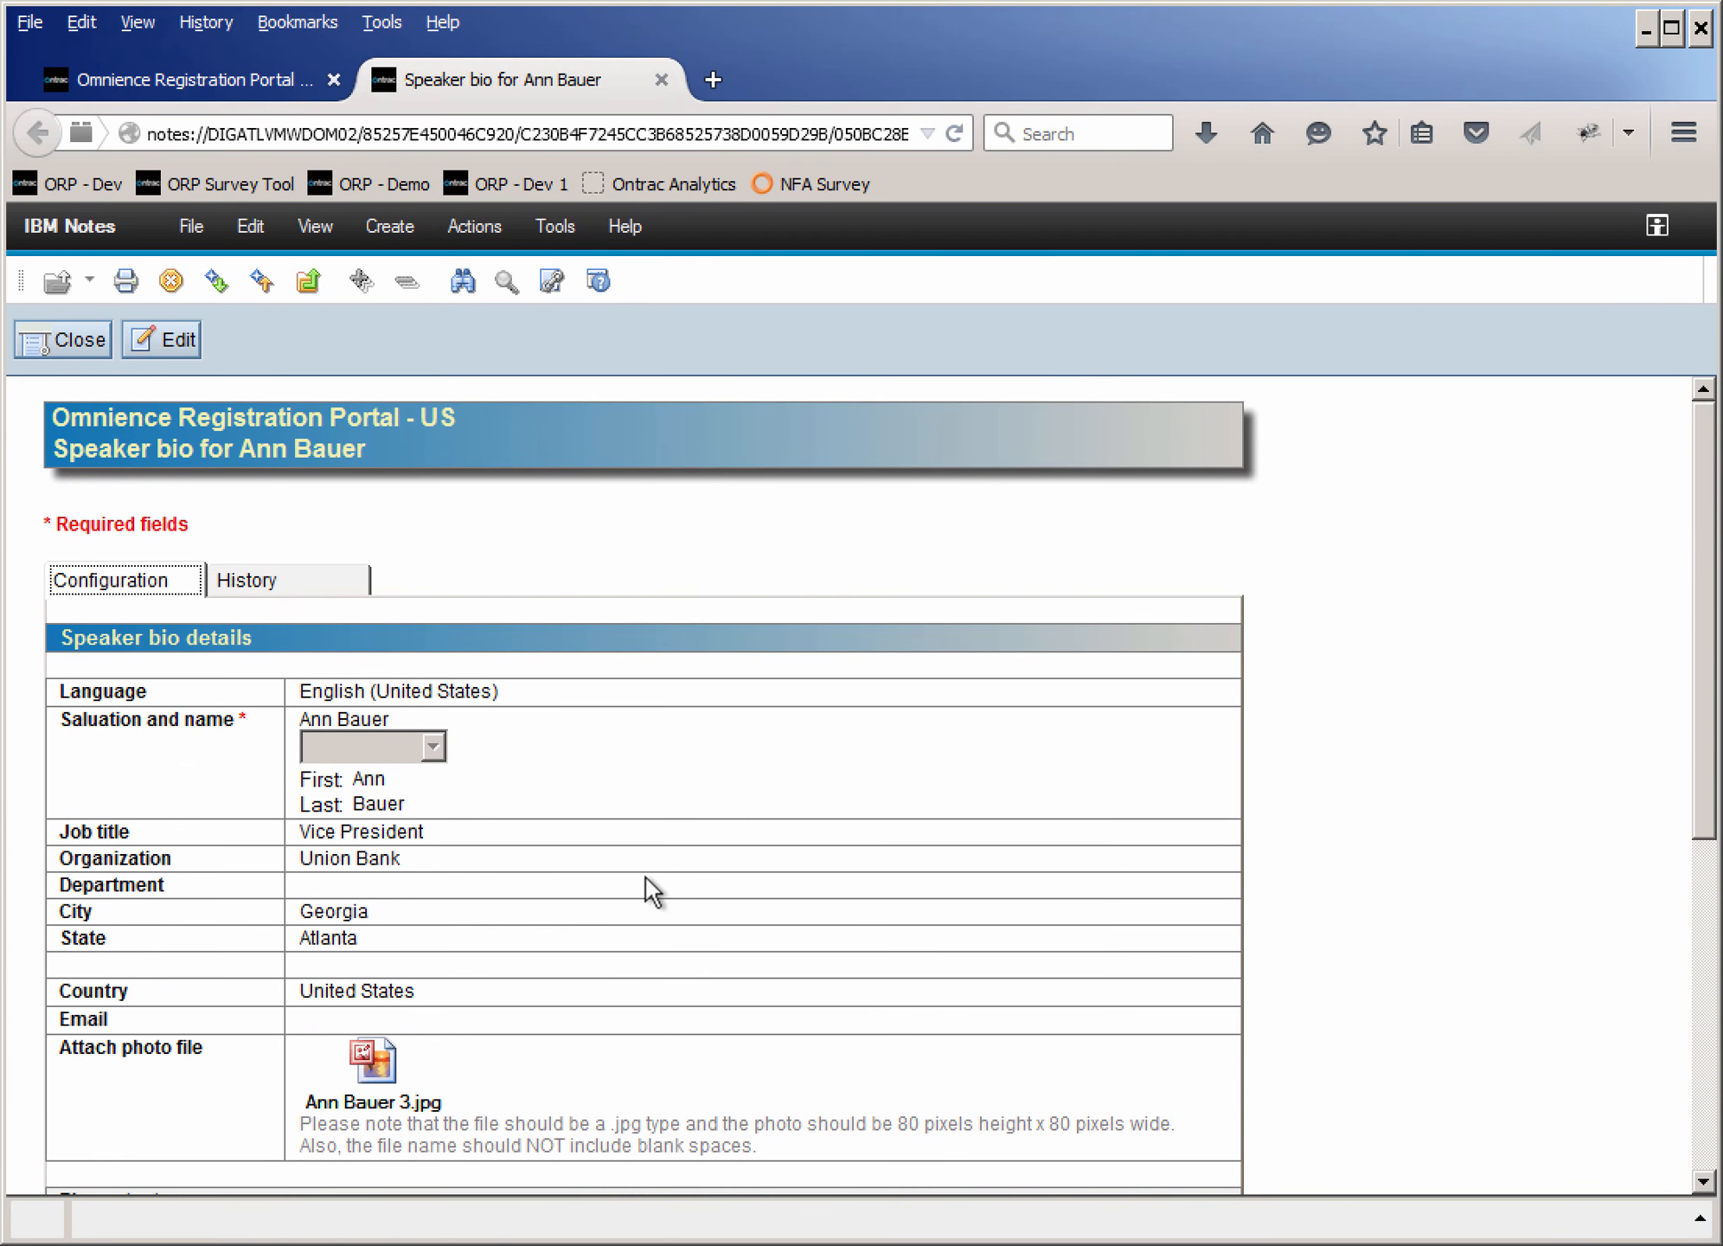
pyautogui.click(72, 339)
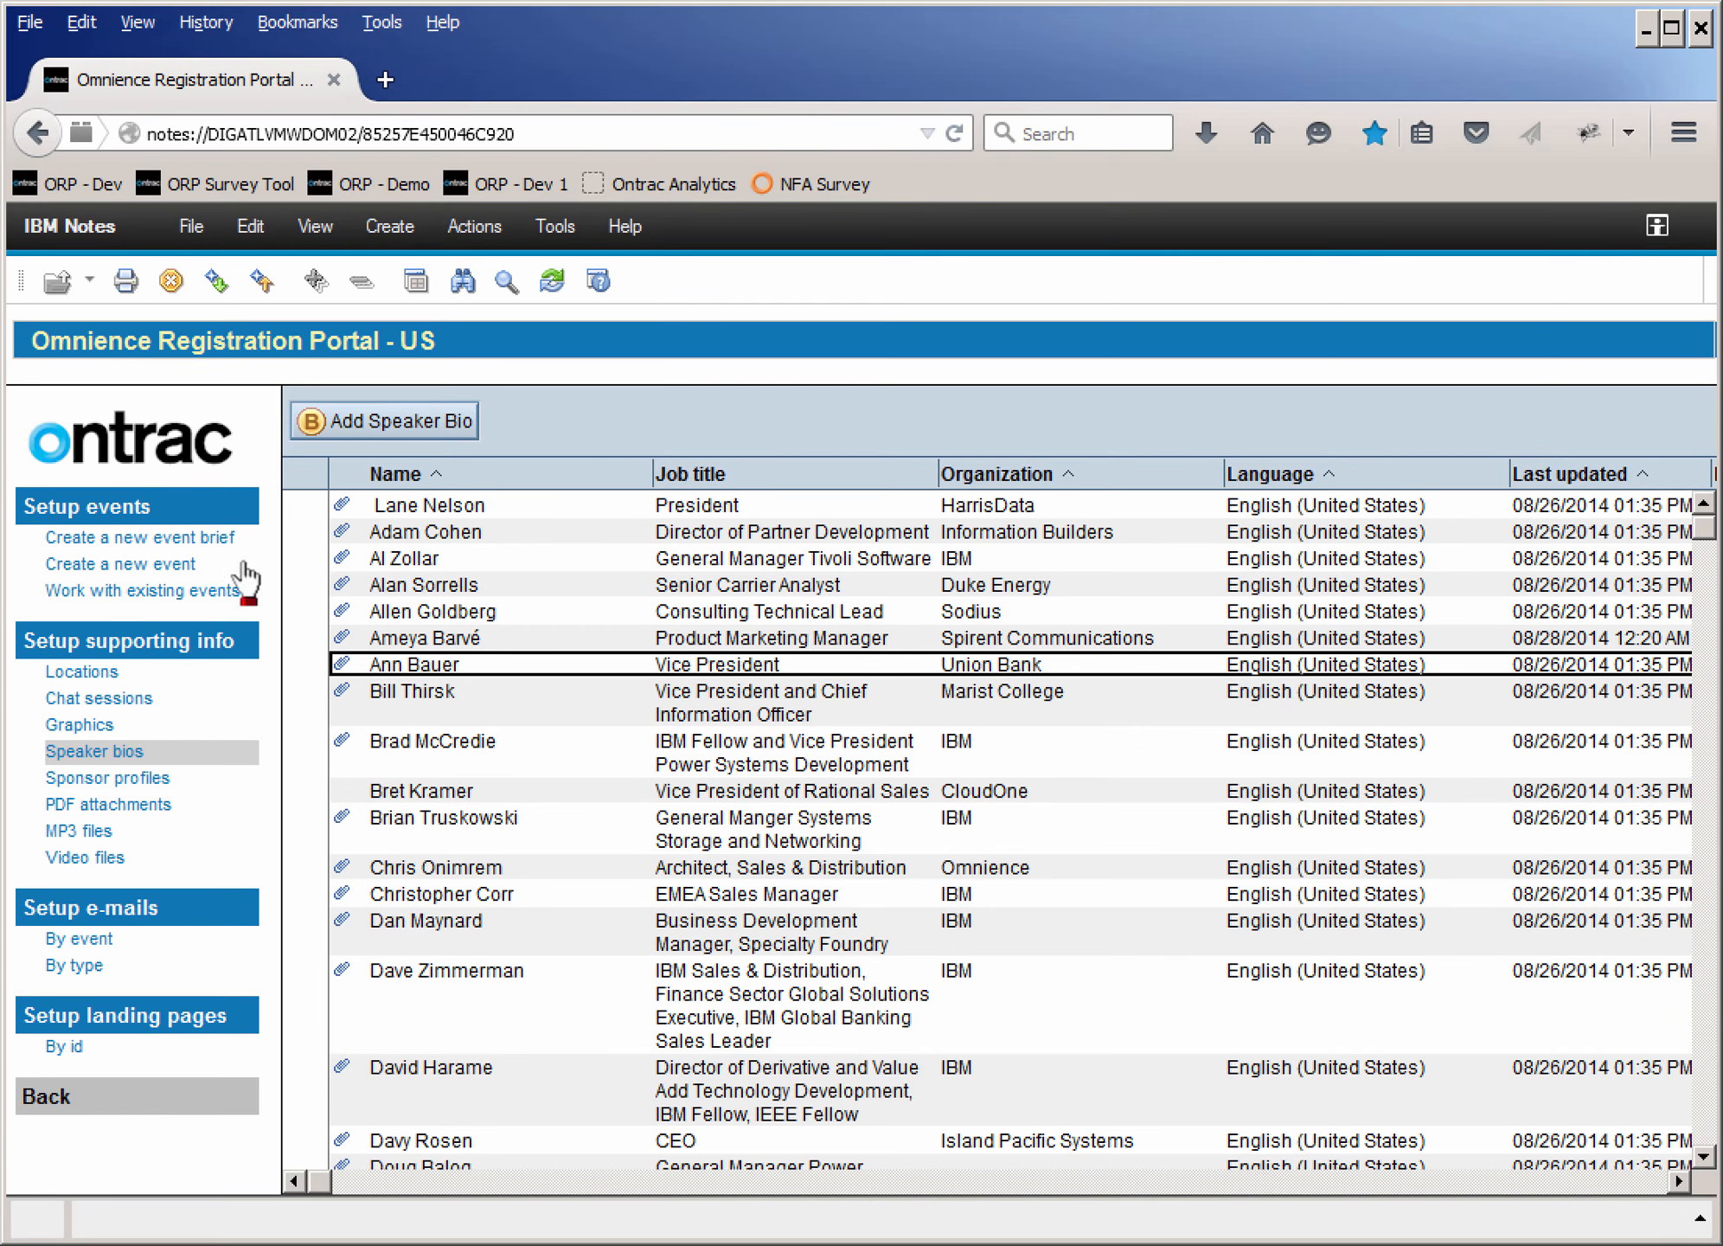
pyautogui.click(97, 778)
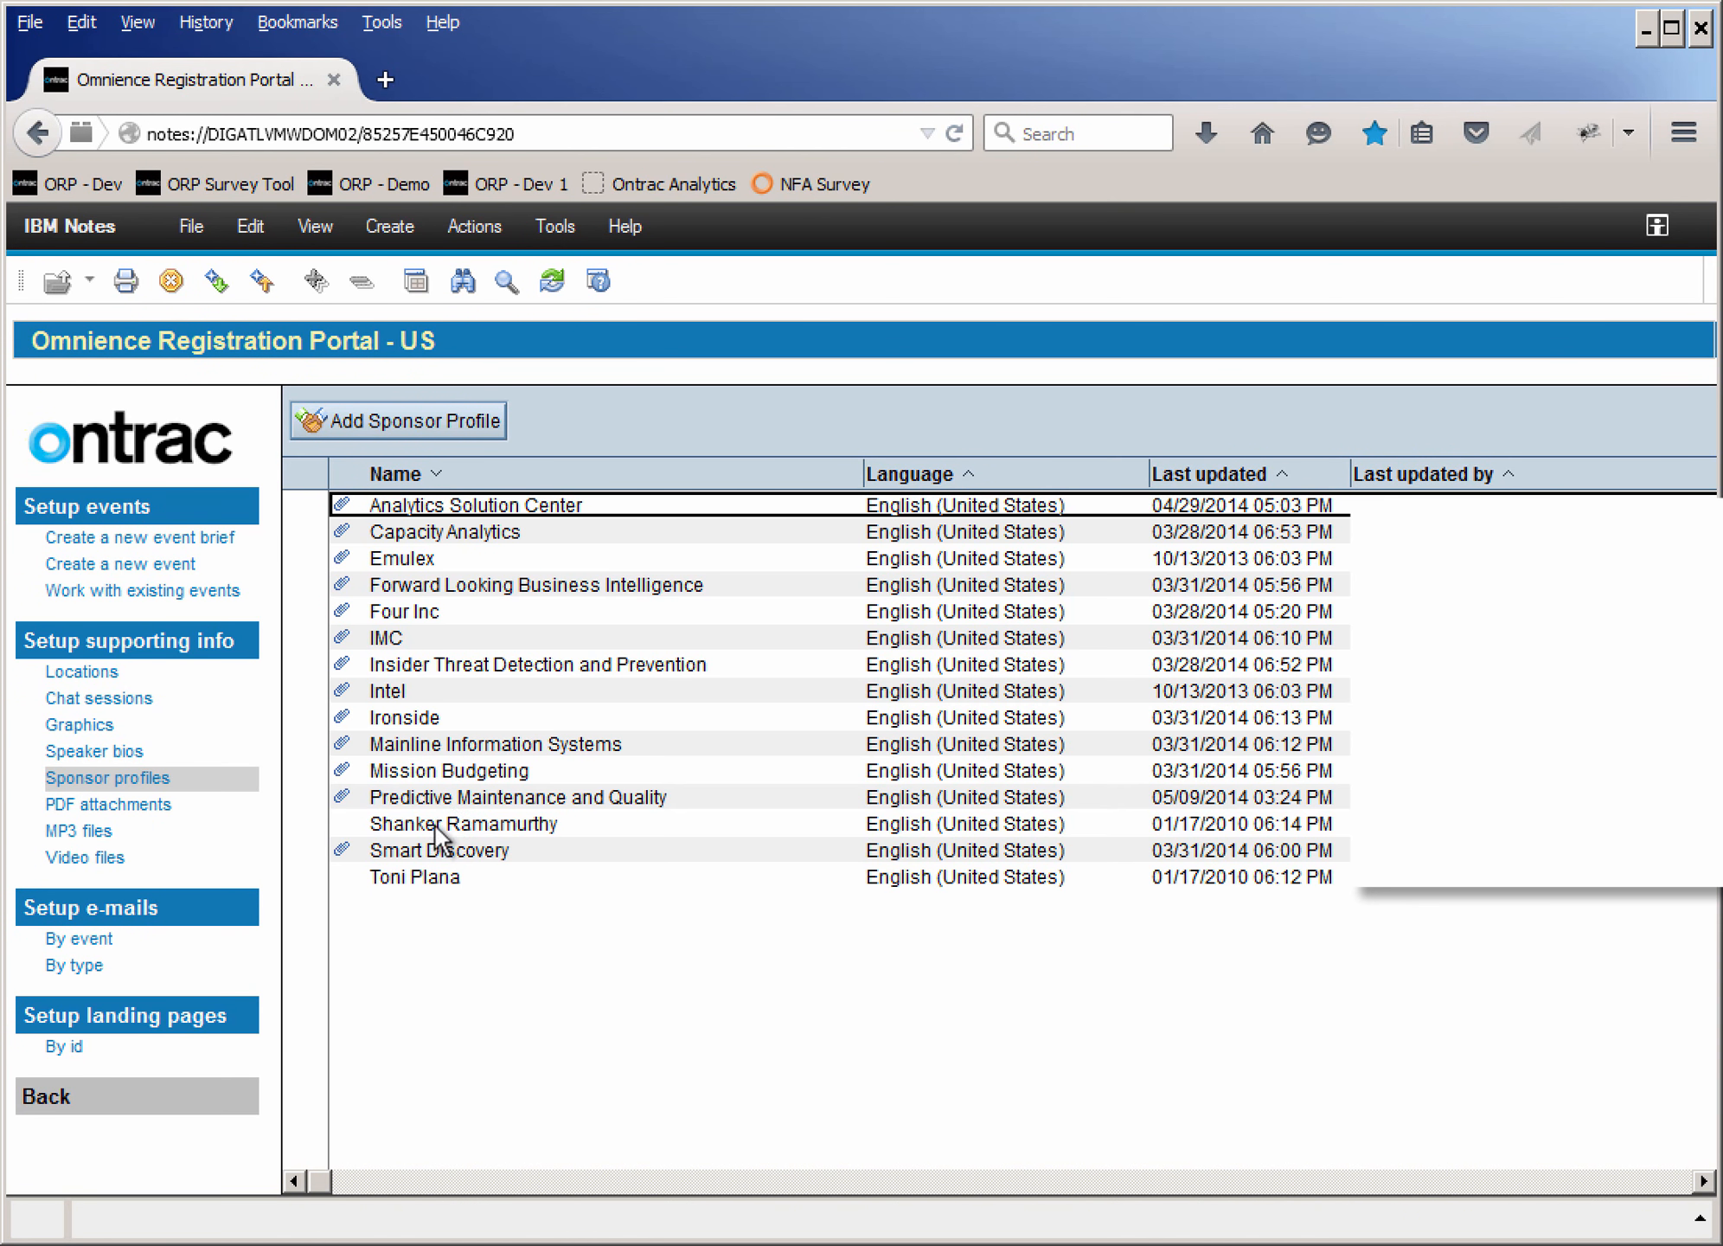
pyautogui.click(98, 804)
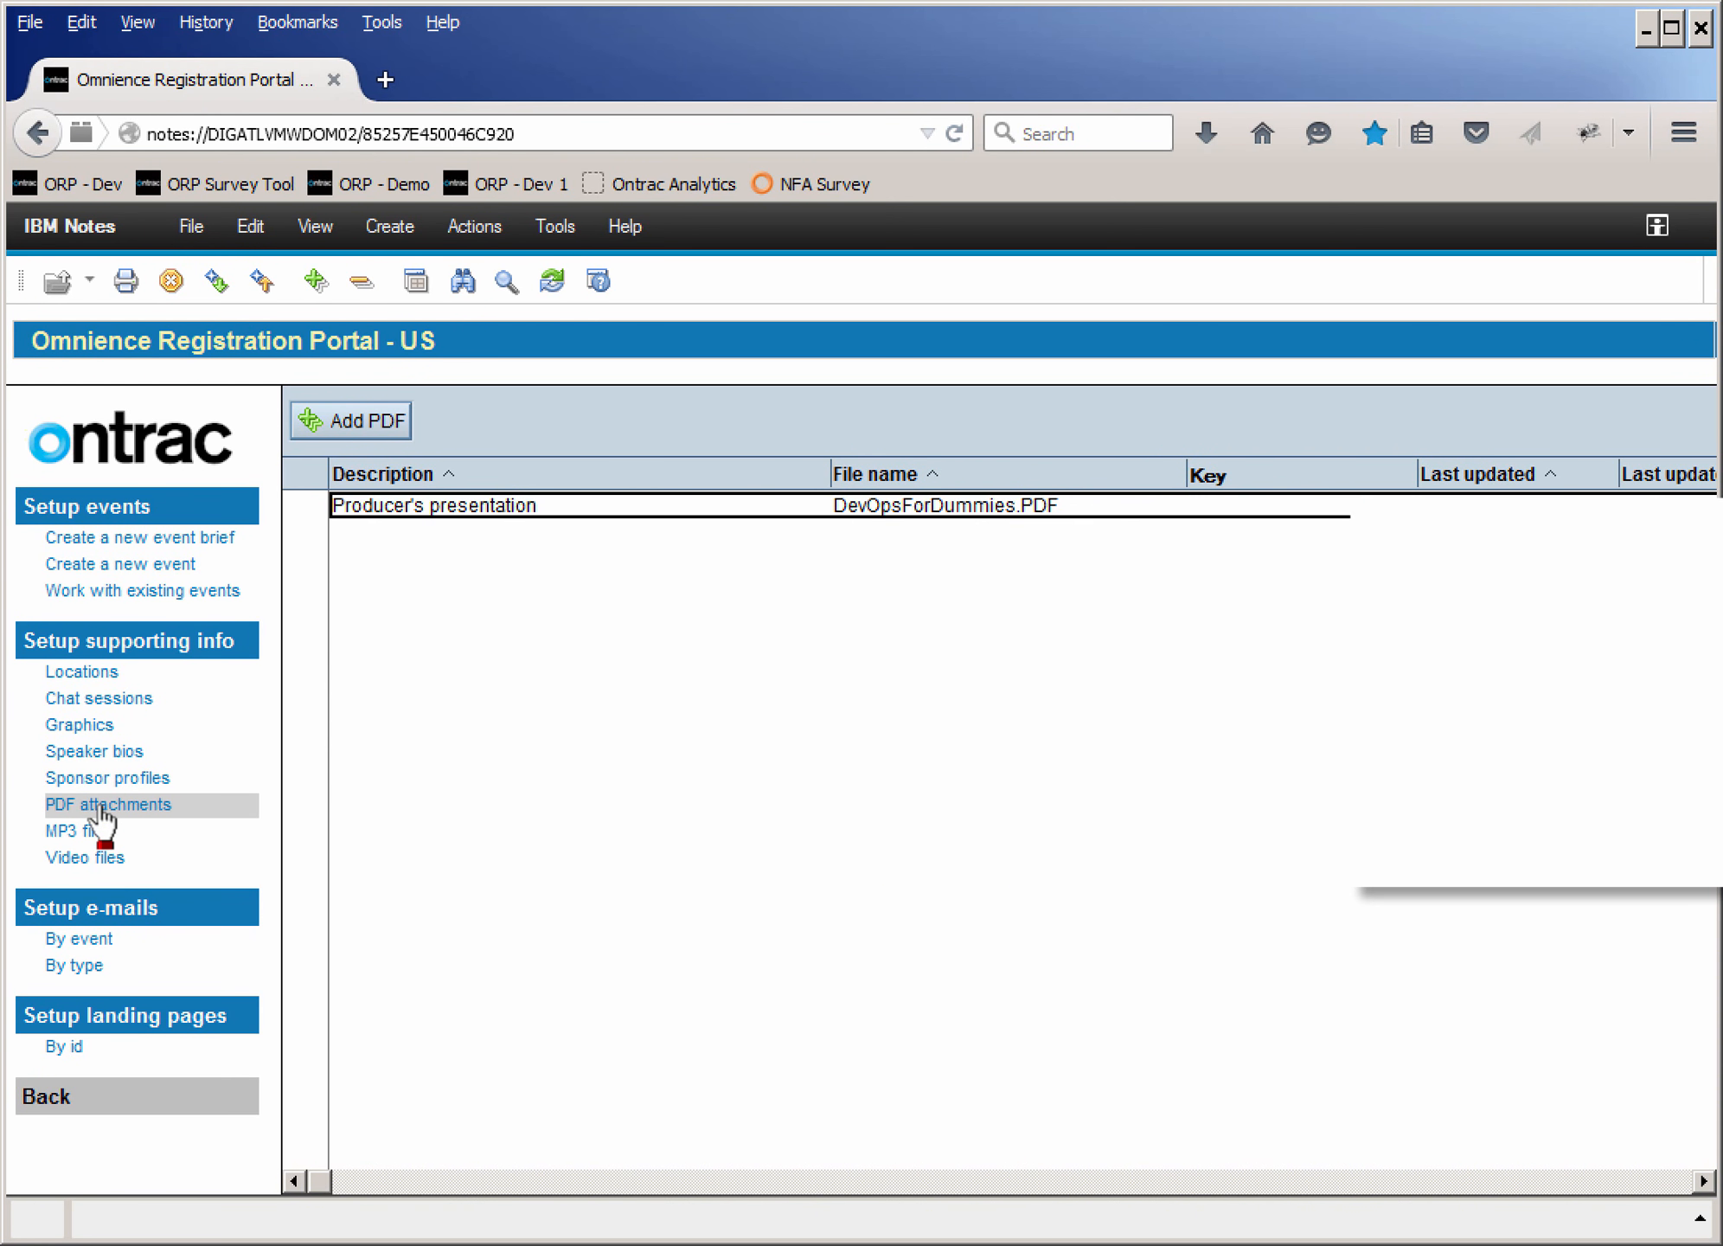
pyautogui.click(99, 672)
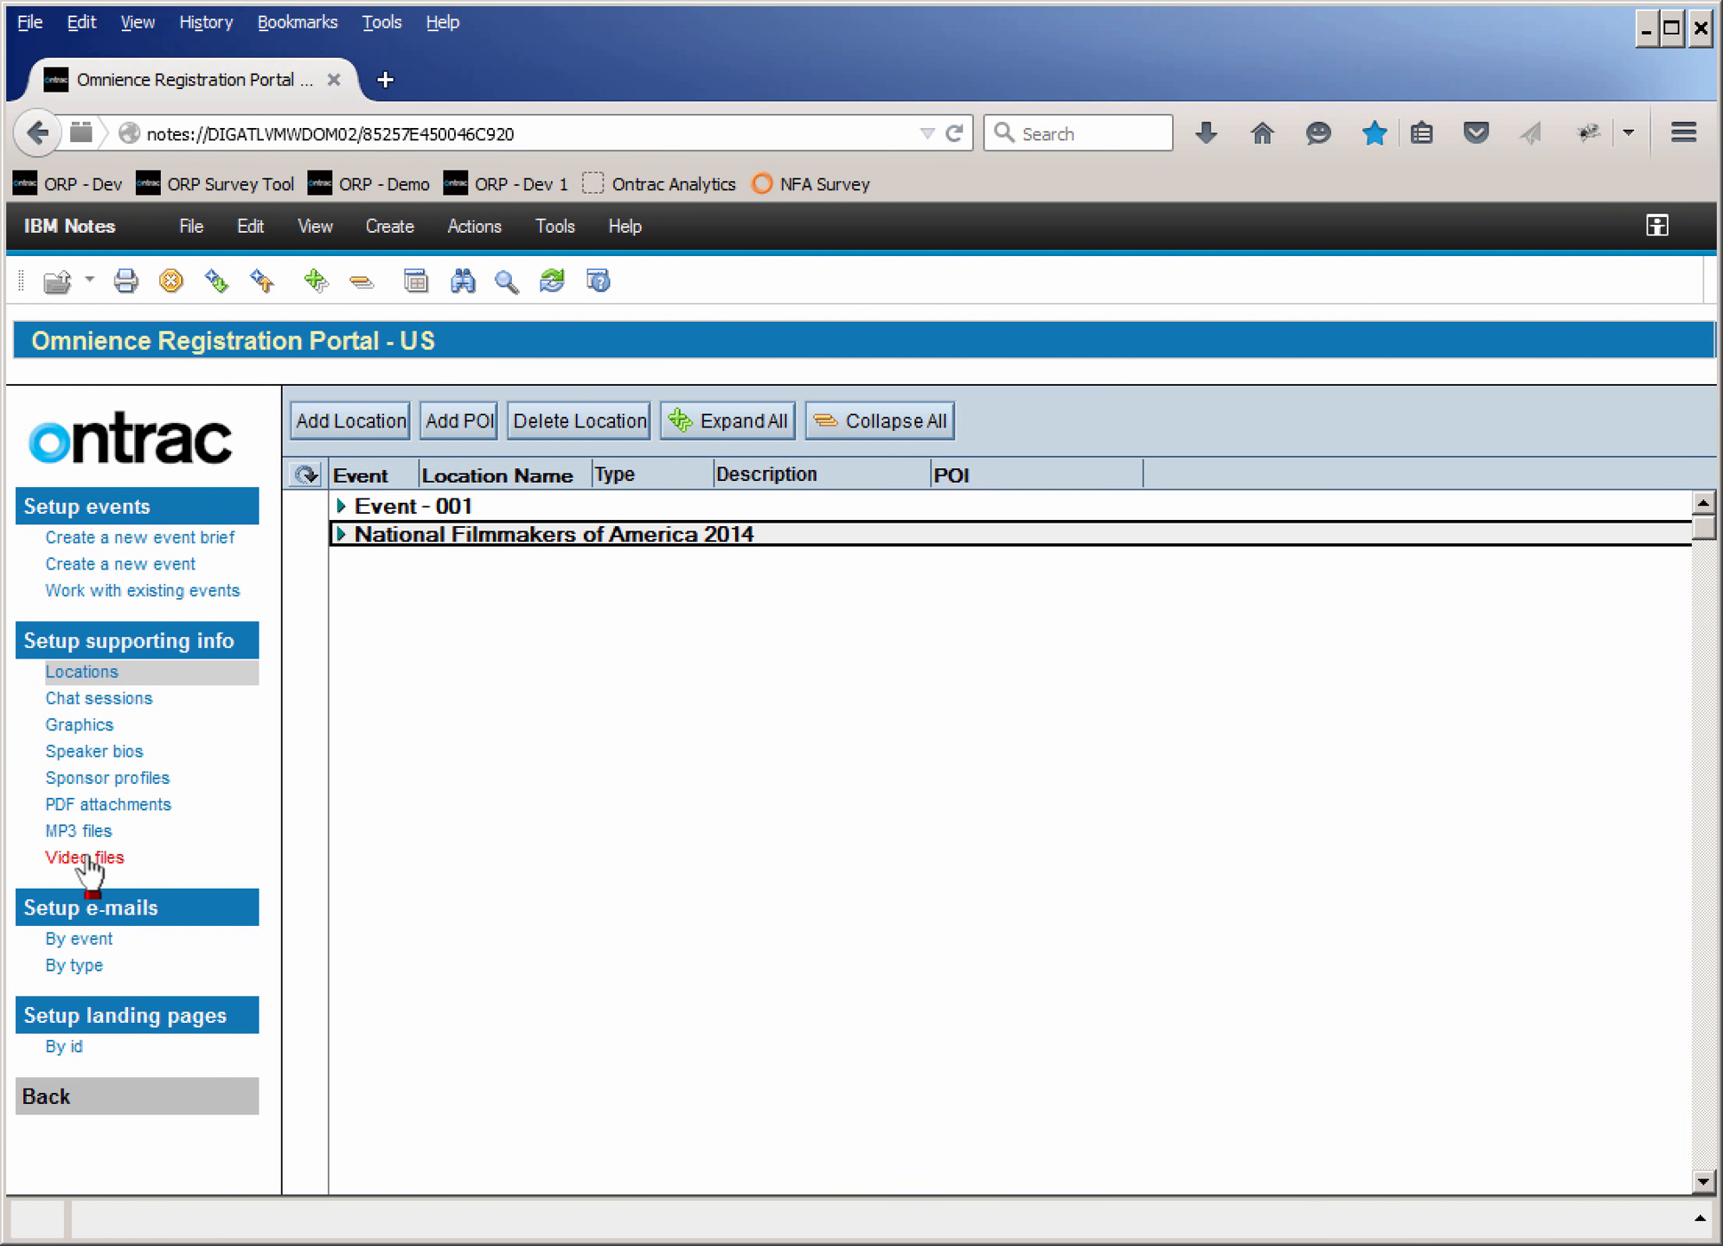
pyautogui.click(86, 938)
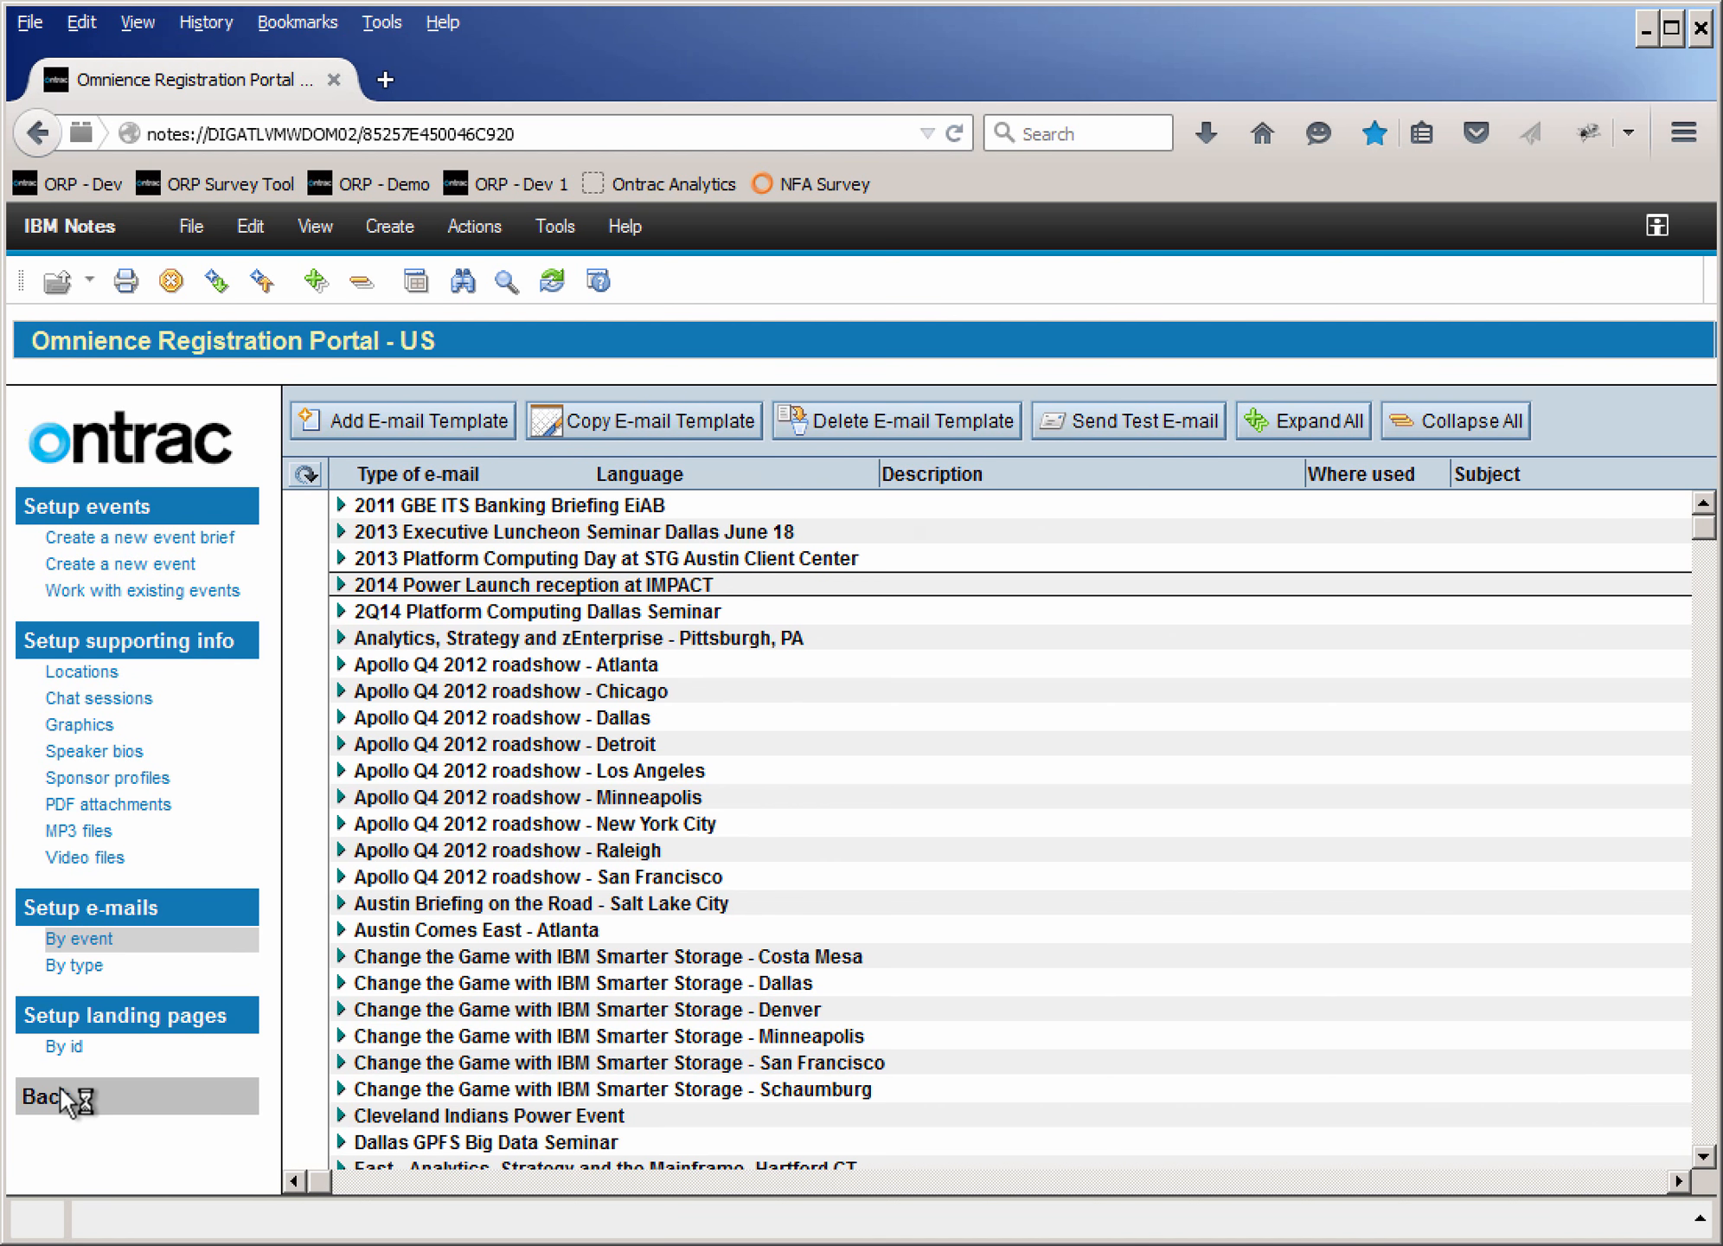
# - Leave the event setup section for the portal's main menu and open the administration section
pyautogui.click(59, 1092)
pyautogui.click(170, 839)
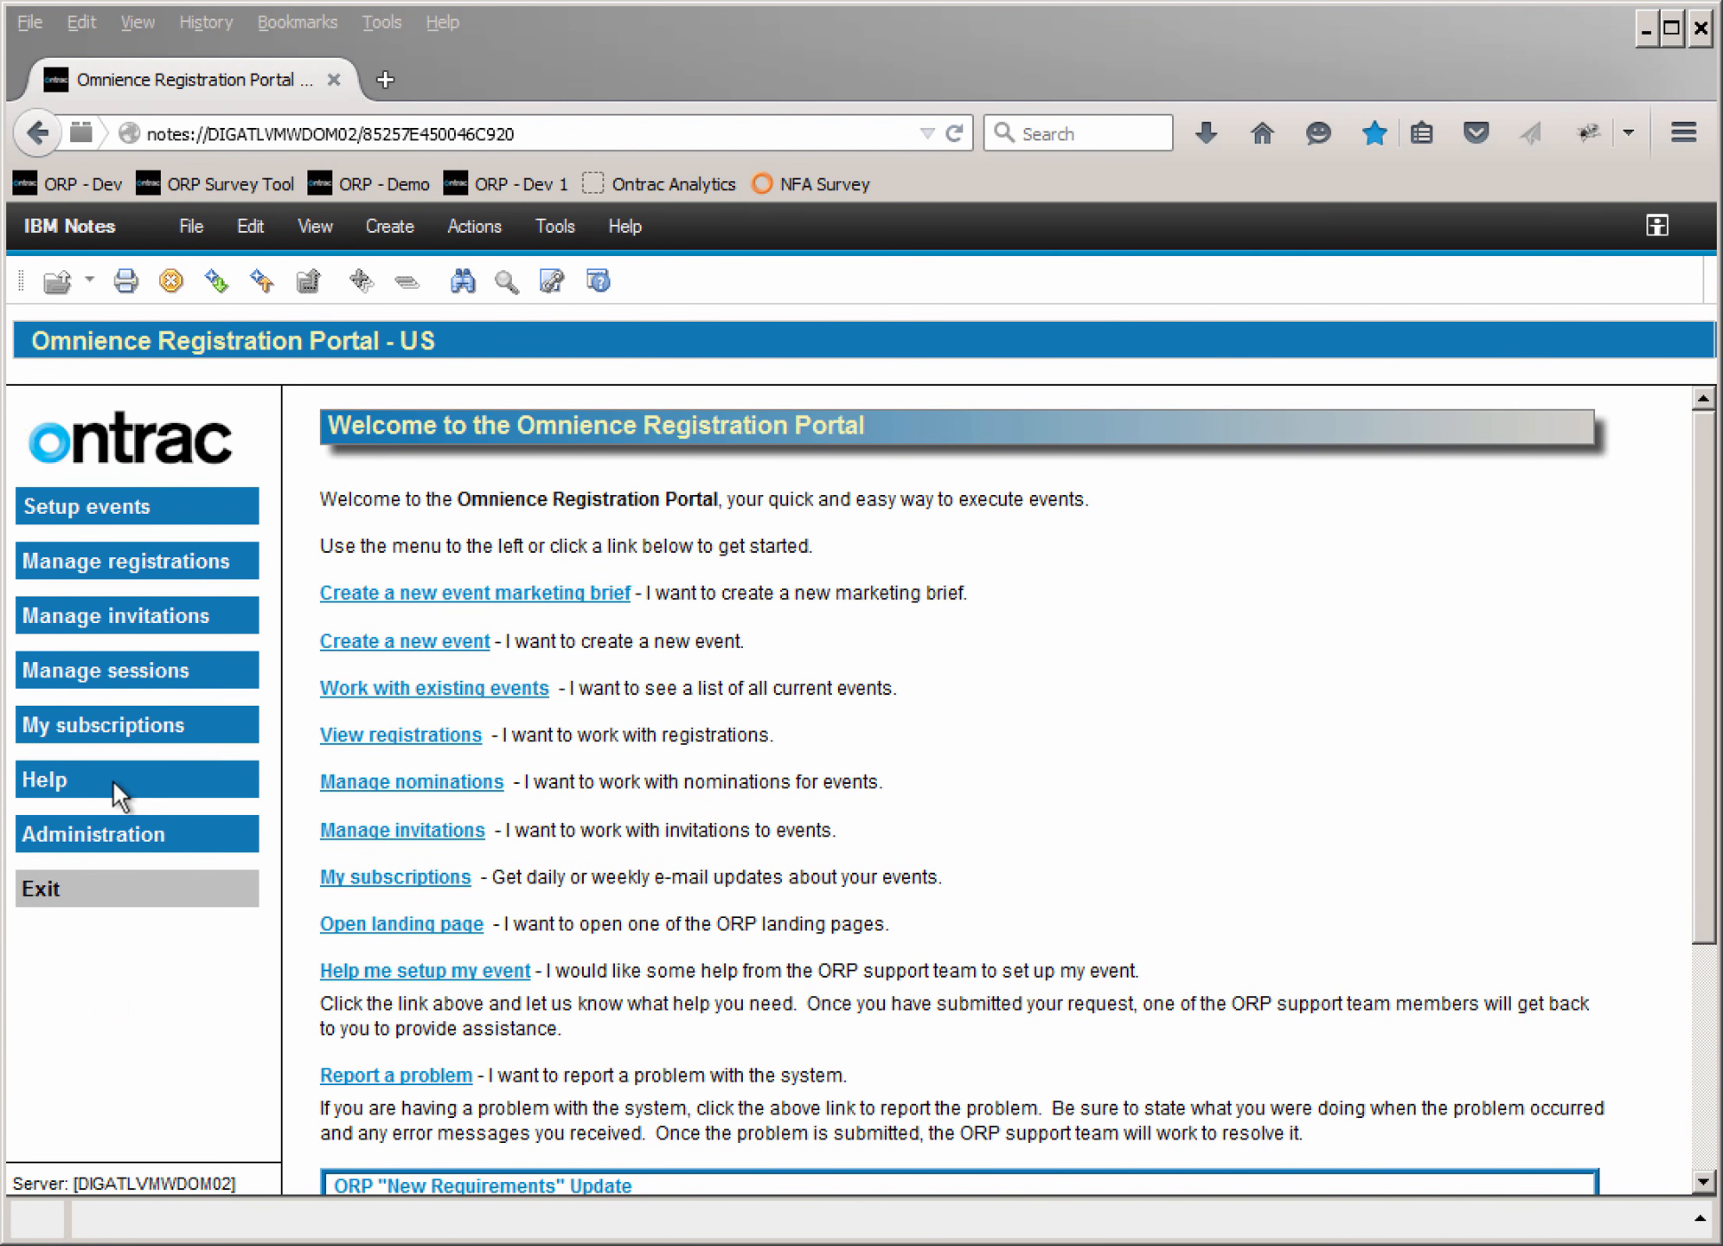